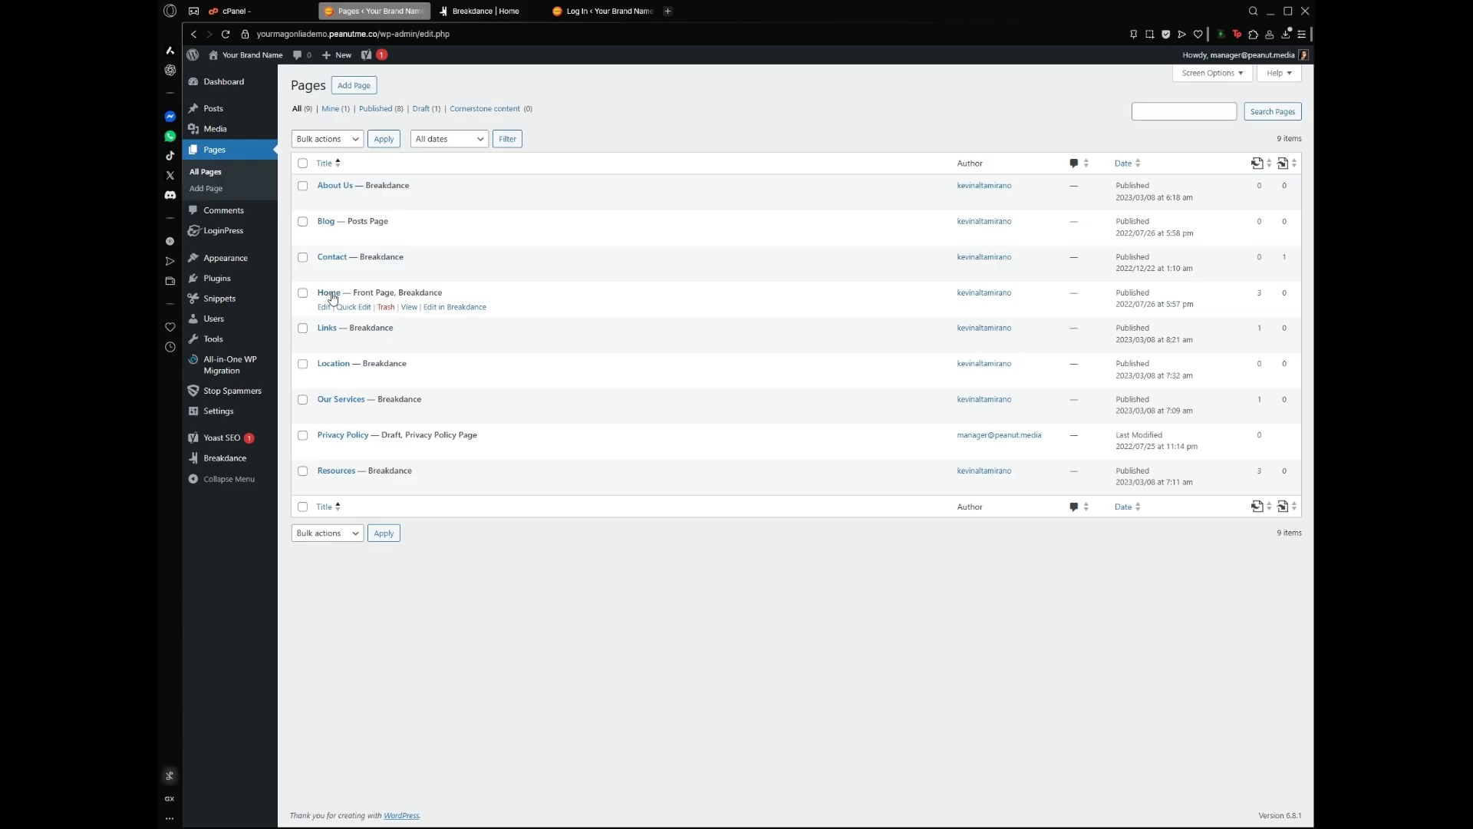
Open the Home page for editing in Breakdance and switch to its editor
click(455, 307)
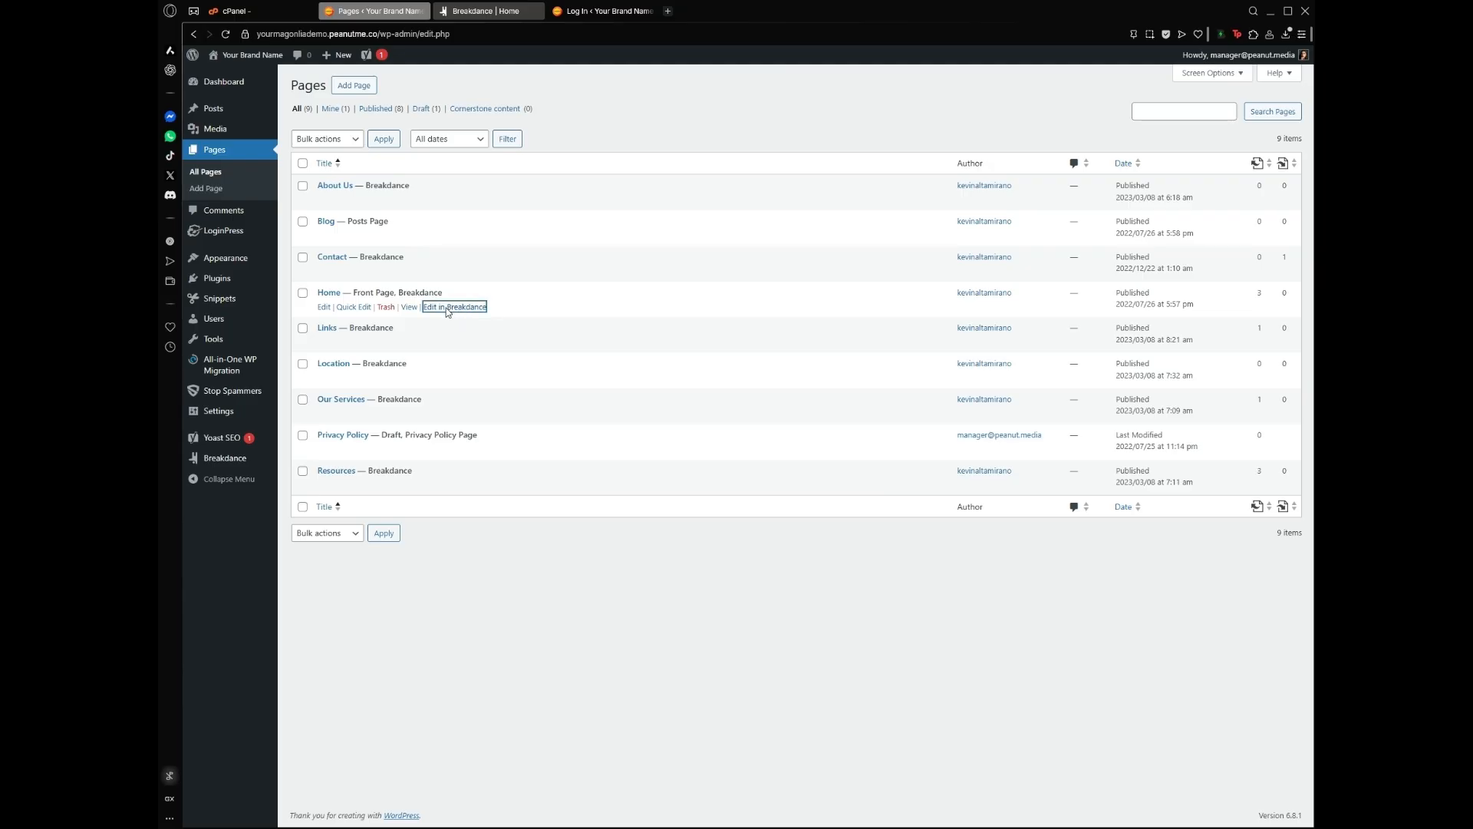
click(545, 282)
click(479, 16)
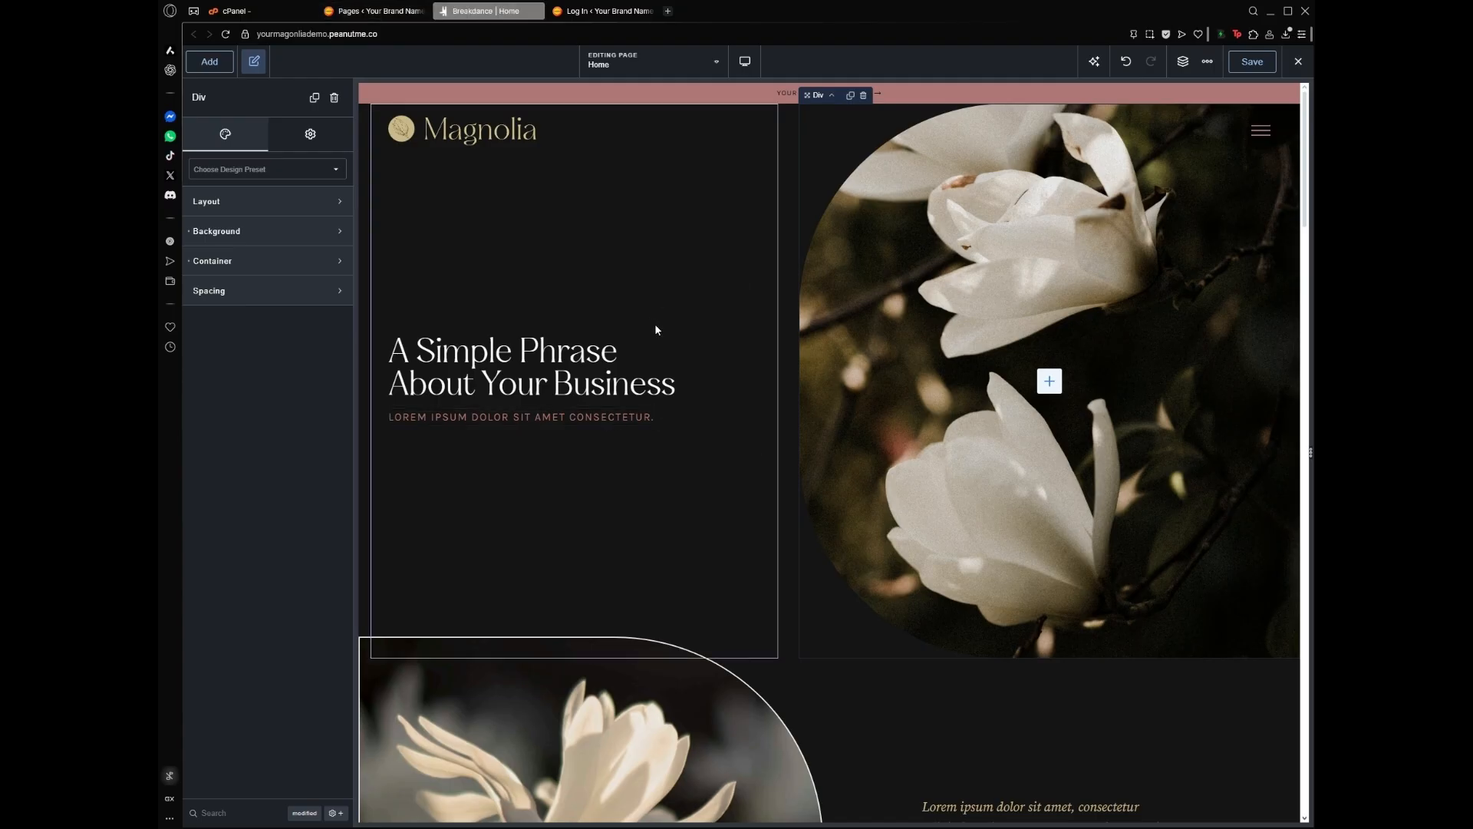
Show the Home page's structure tree and look through its sections and nested elements
click(1182, 63)
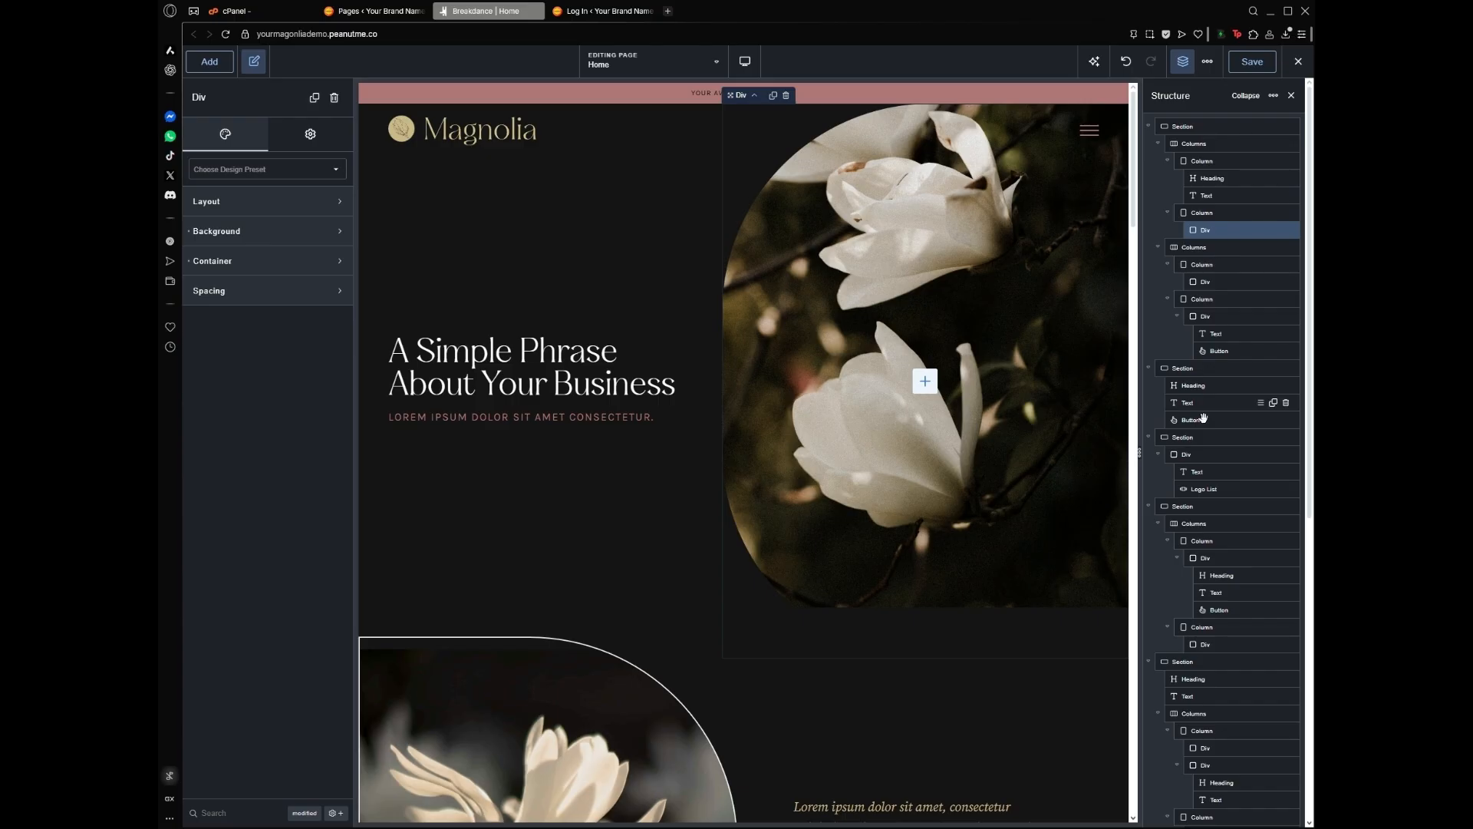
scroll(1203, 416, down, 7)
scroll(1204, 416, up, 7)
scroll(1250, 361, down, 5)
scroll(1250, 361, up, 5)
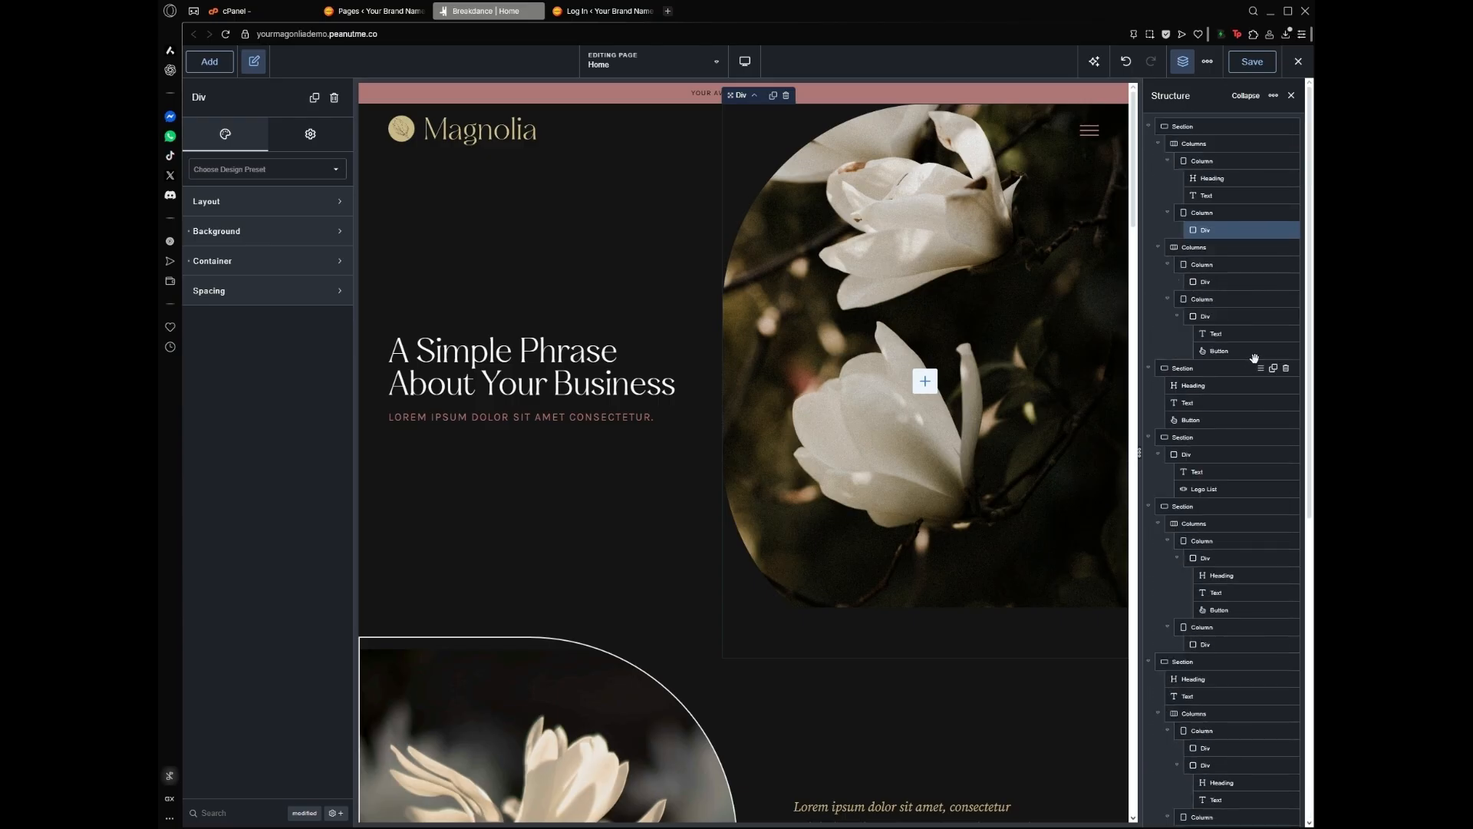
Try the Headings, Background and Brand palette colors as the first section's background color
click(1193, 127)
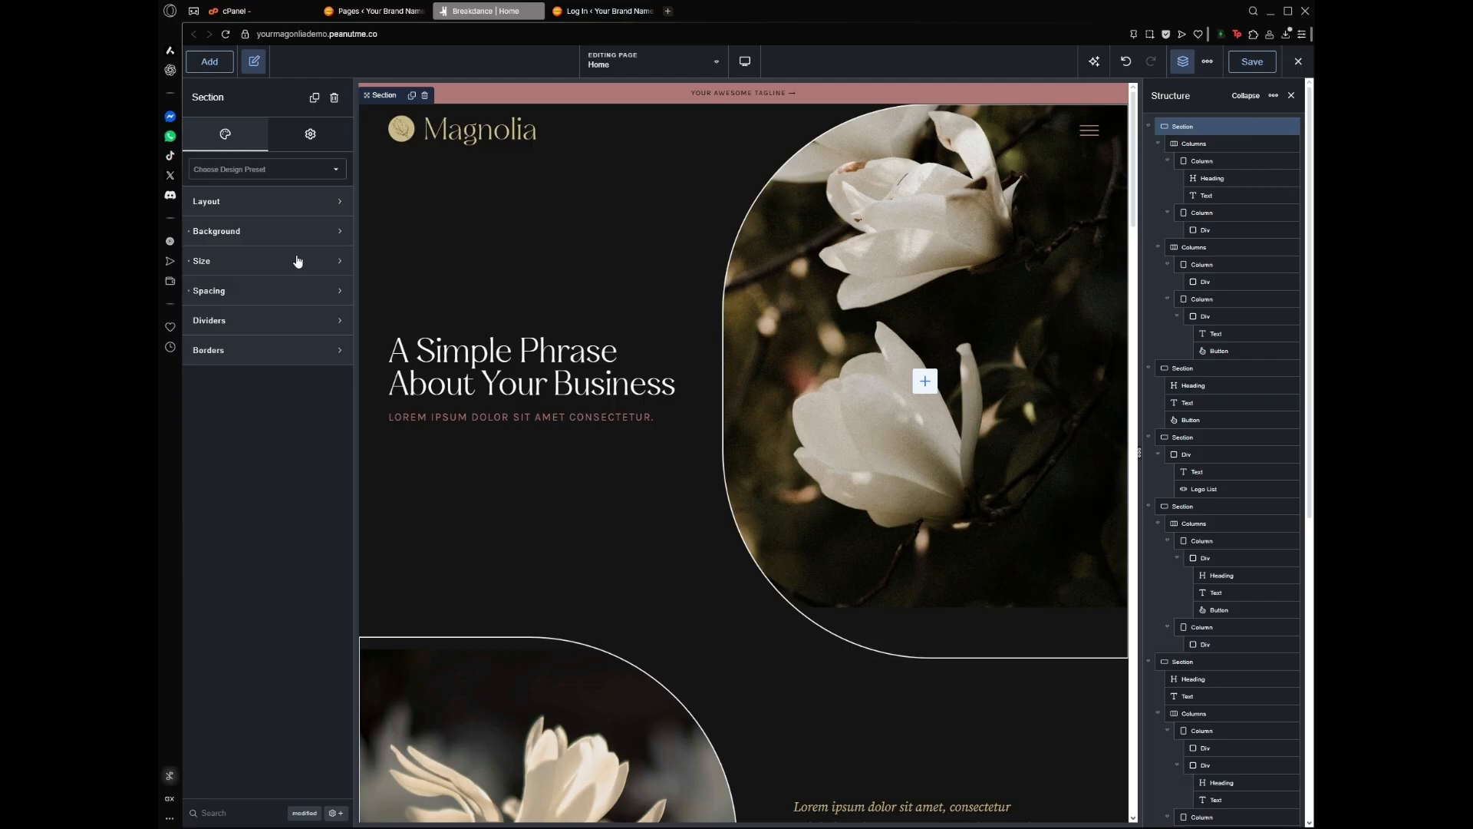
click(257, 234)
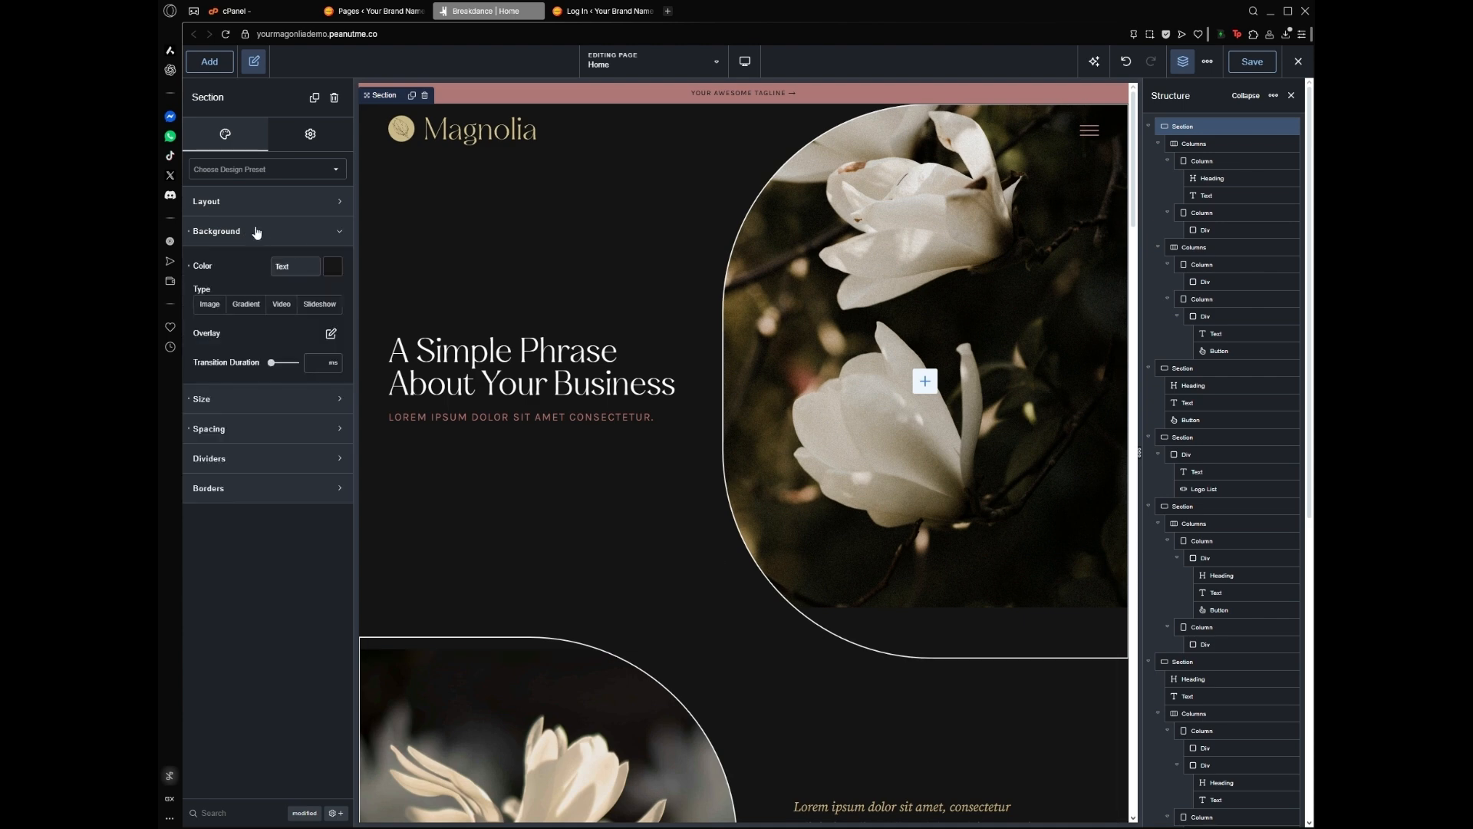
click(332, 267)
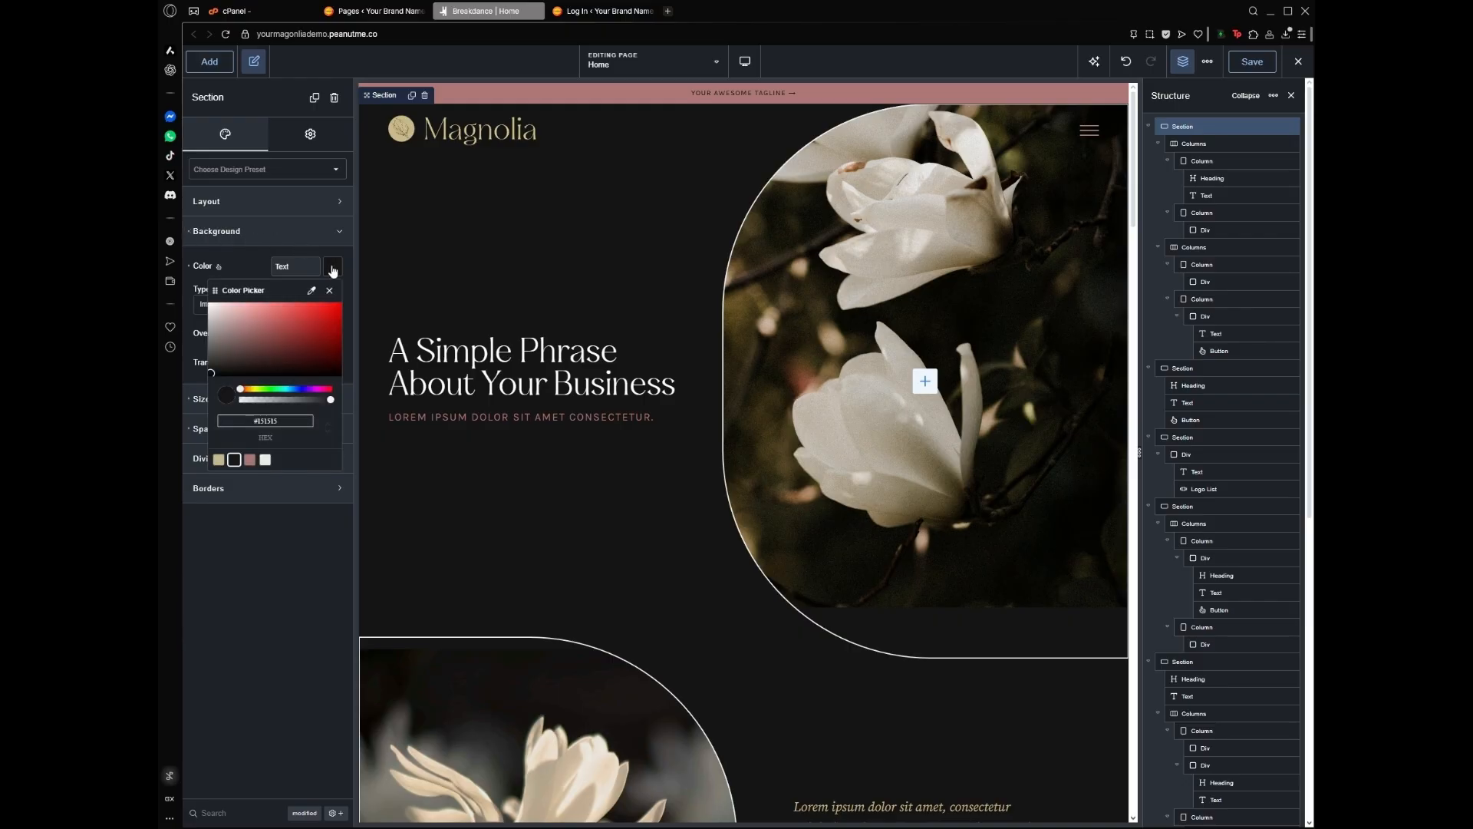
click(249, 459)
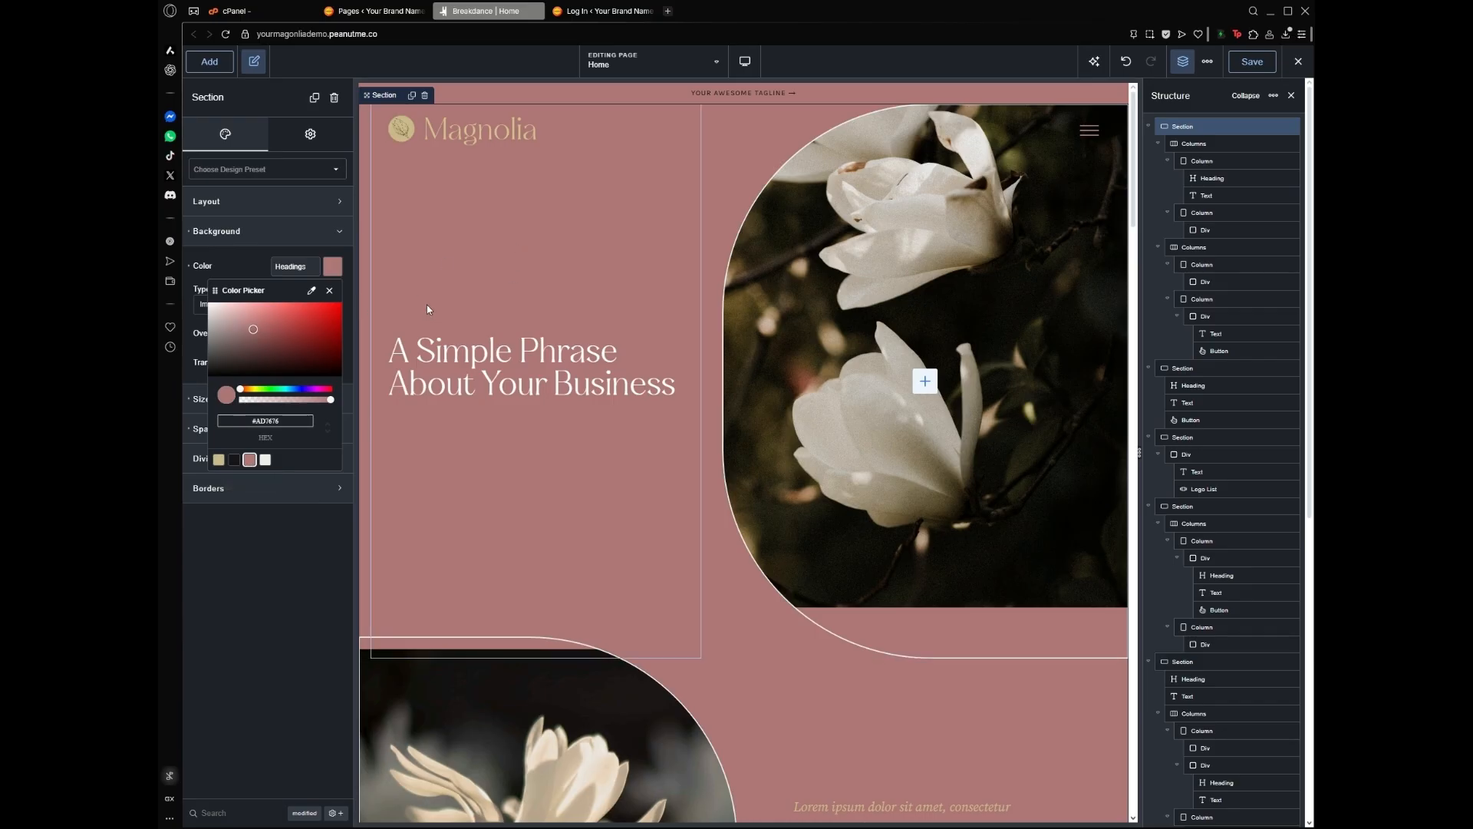
click(272, 460)
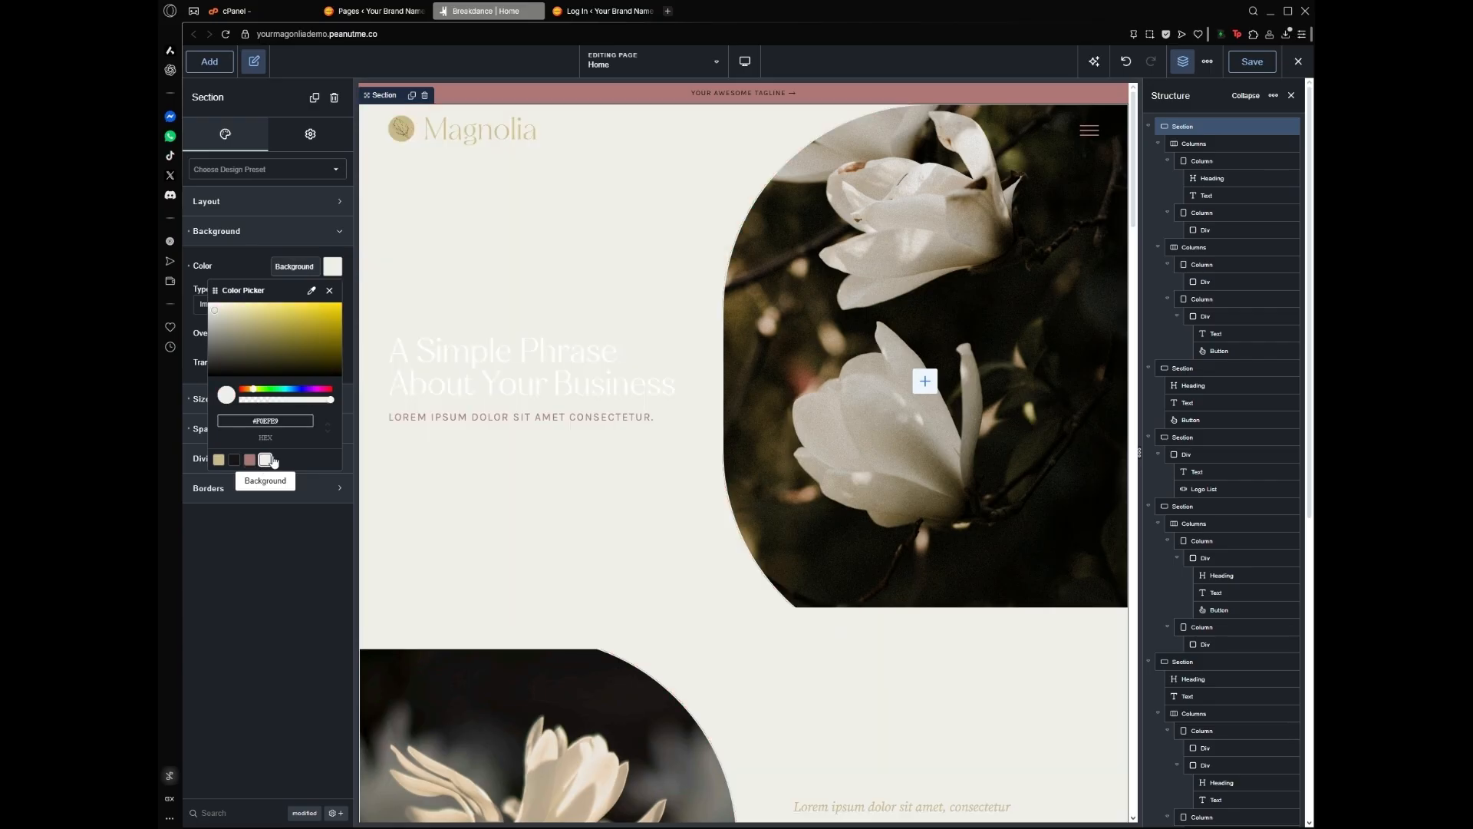
click(219, 460)
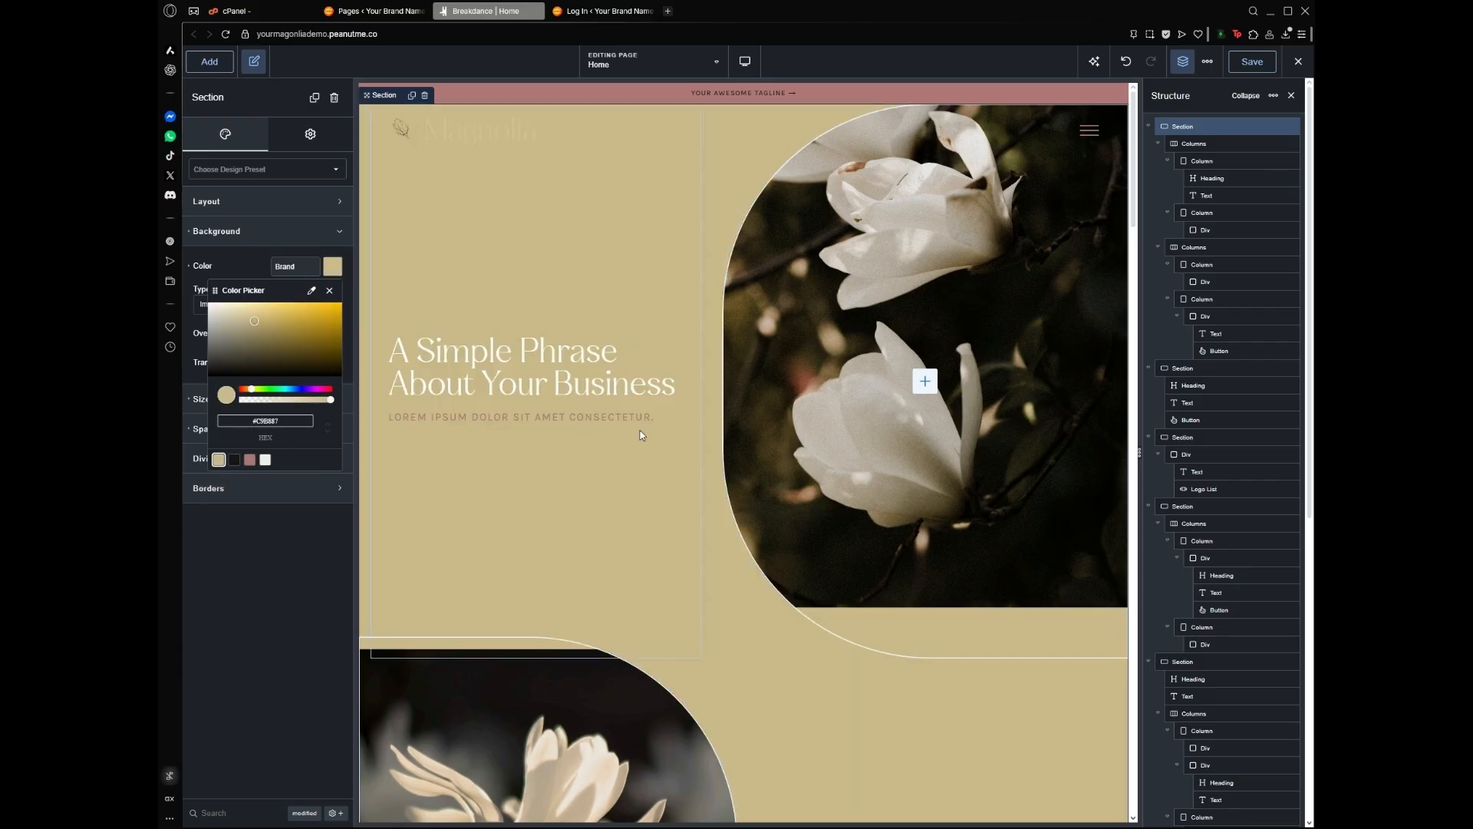
Try a custom purple, #3E3690, as the first section's background color
click(263, 421)
click(286, 389)
click(302, 389)
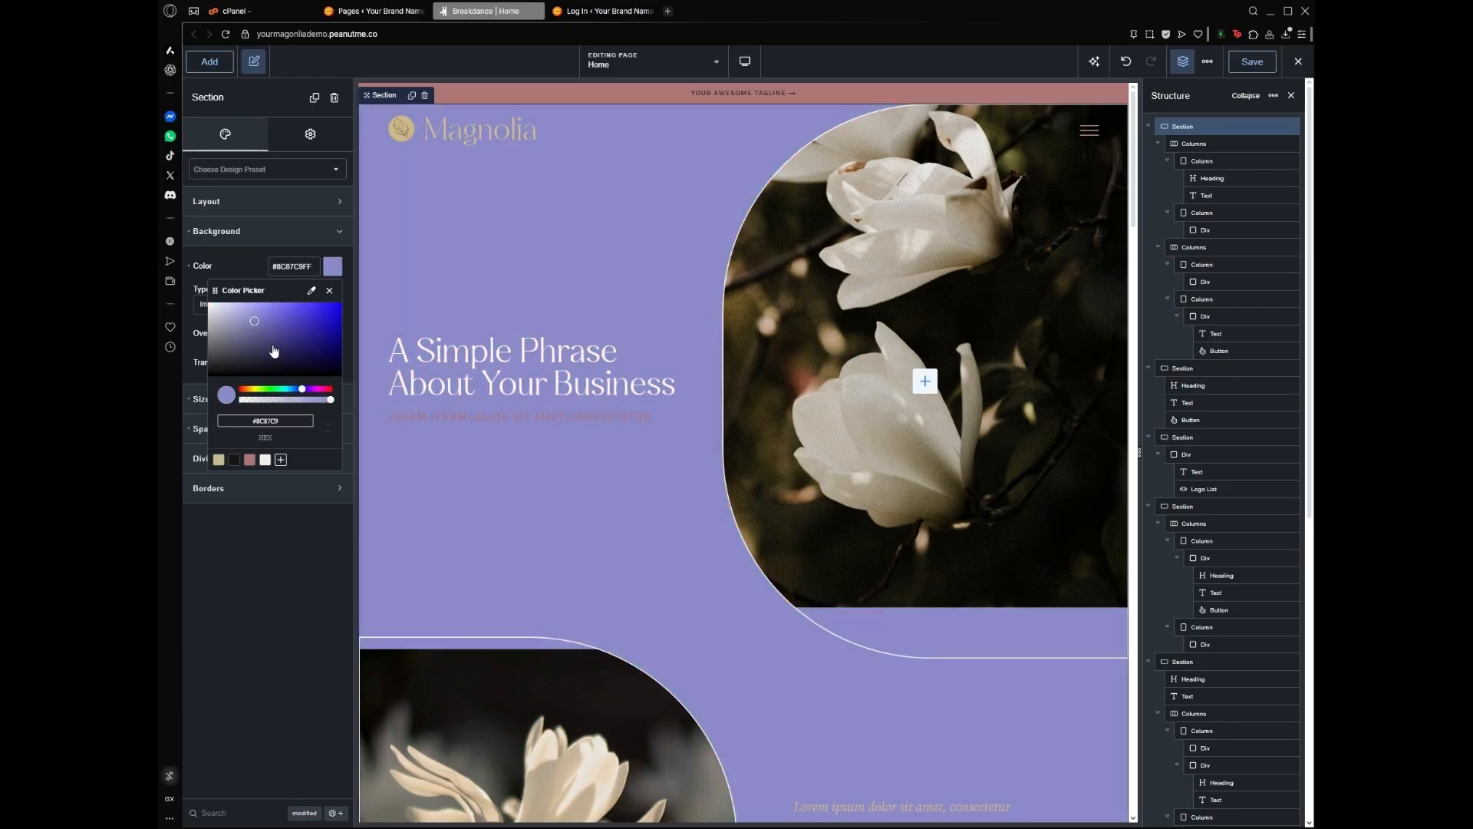
click(297, 359)
click(293, 338)
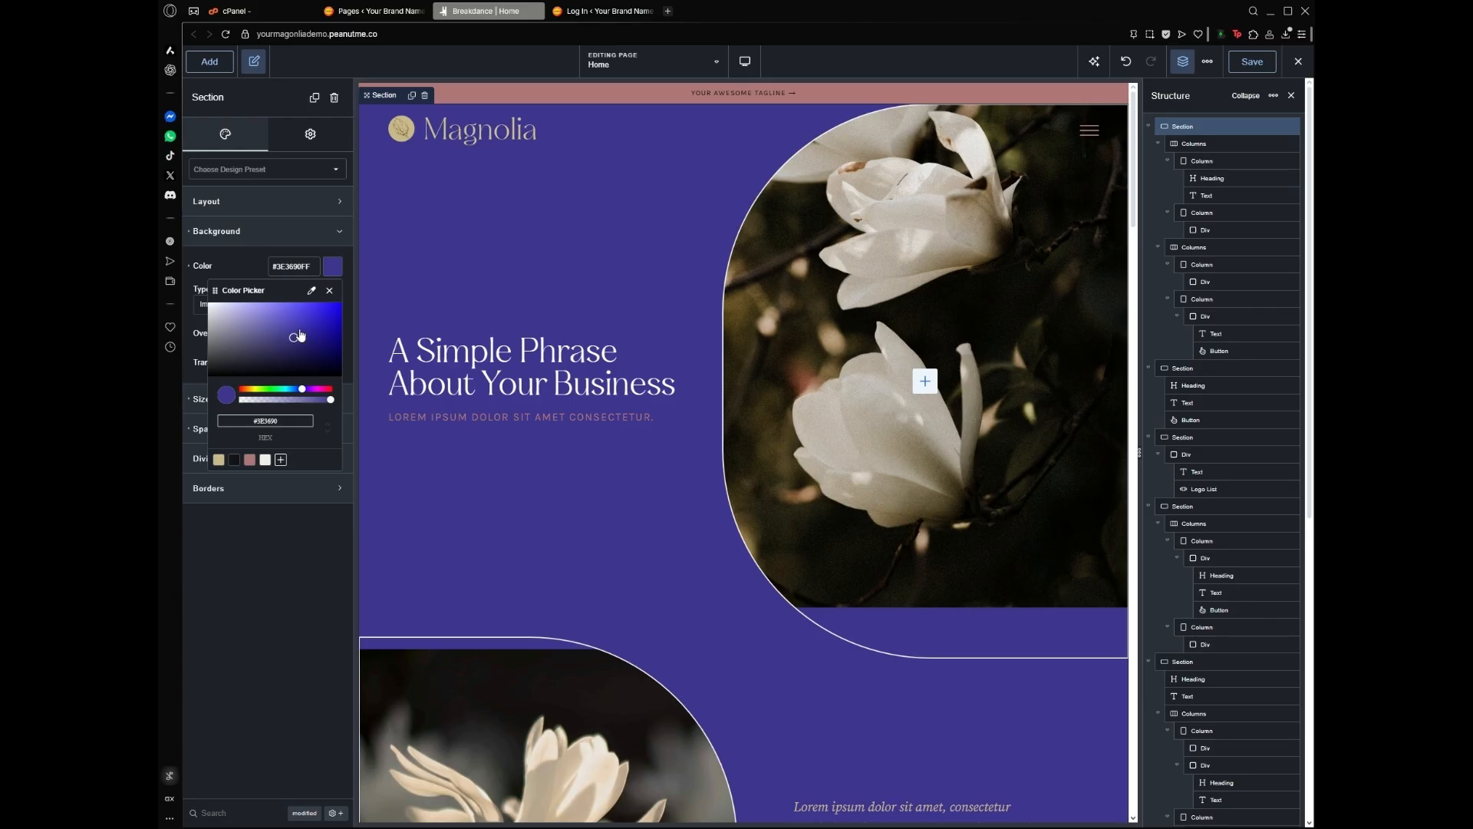
Try shifting the section's background to the blue #365D90, select its hex code, and adjust the shade
drag(301, 389, 294, 389)
click(255, 422)
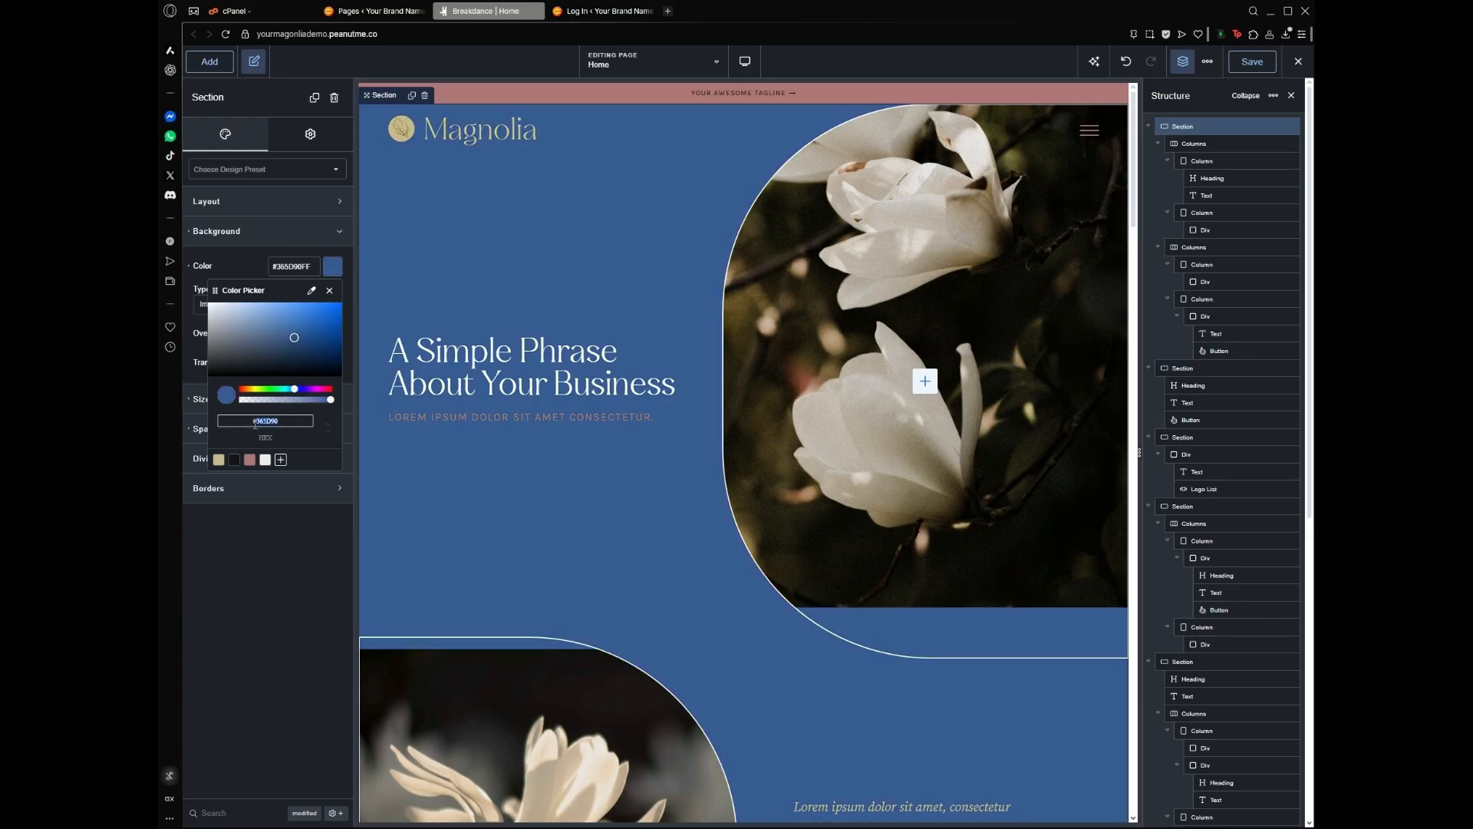
mouse_move(286, 422)
mouse_down()
mouse_move(256, 421)
mouse_move(285, 423)
mouse_up()
click(282, 420)
drag(292, 423, 256, 421)
click(289, 419)
mouse_move(297, 352)
mouse_down()
mouse_move(315, 358)
mouse_move(319, 332)
mouse_move(287, 343)
mouse_up()
click(238, 269)
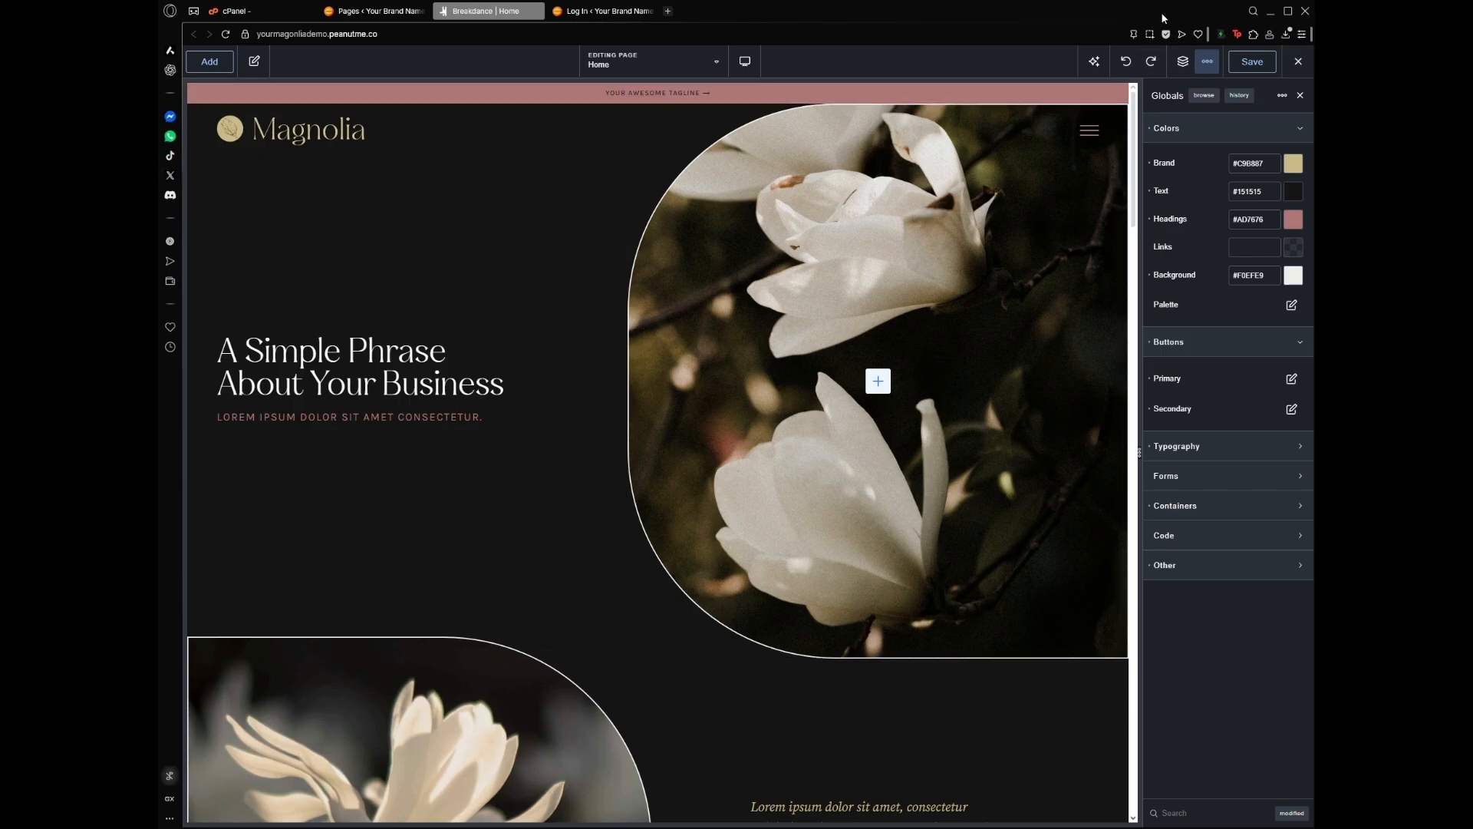
Replace the hero div's magnolia background image with the media library photo of three women holding flowers
click(1182, 61)
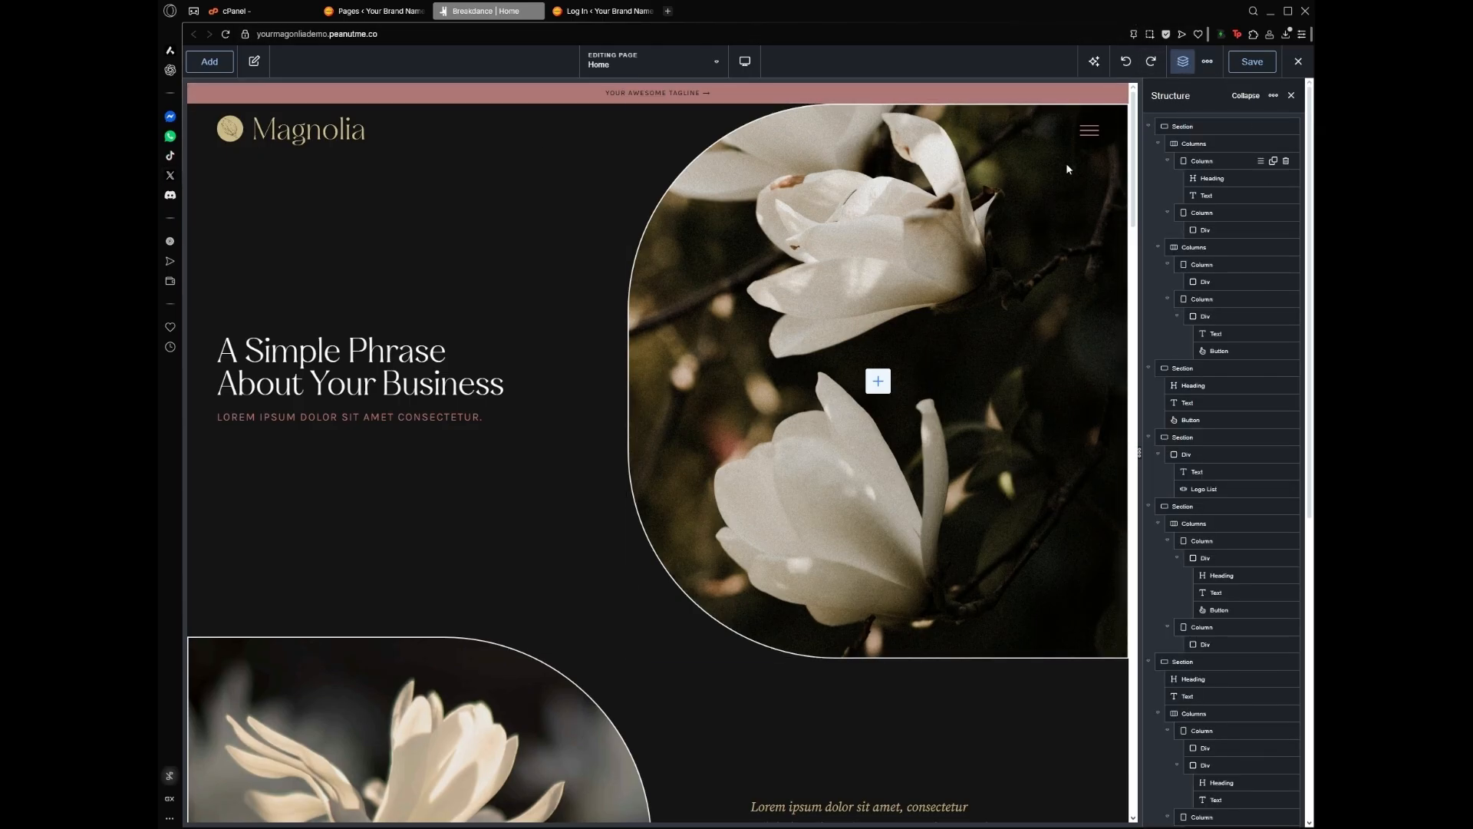
click(1198, 142)
click(863, 215)
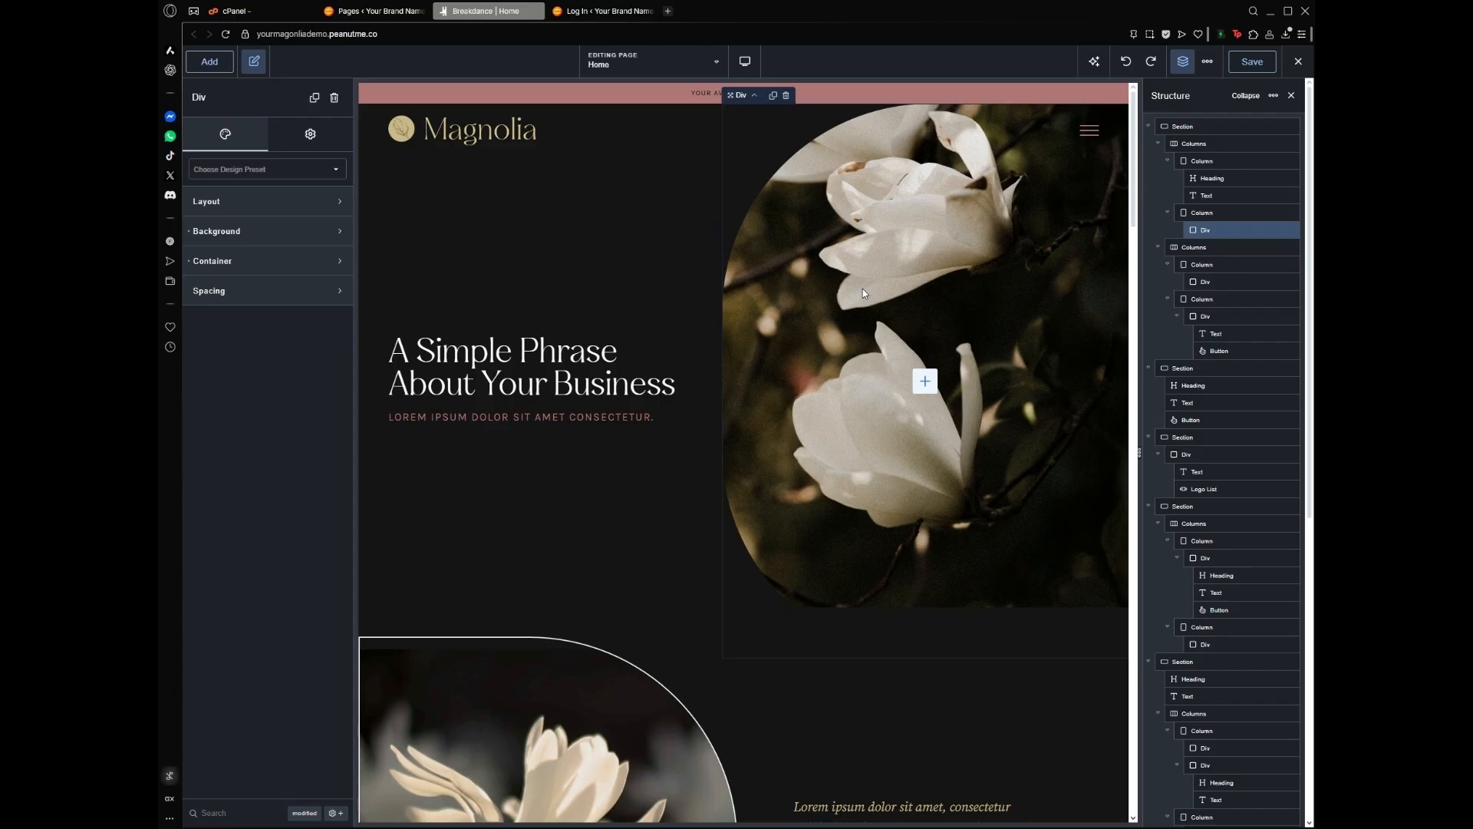
click(259, 240)
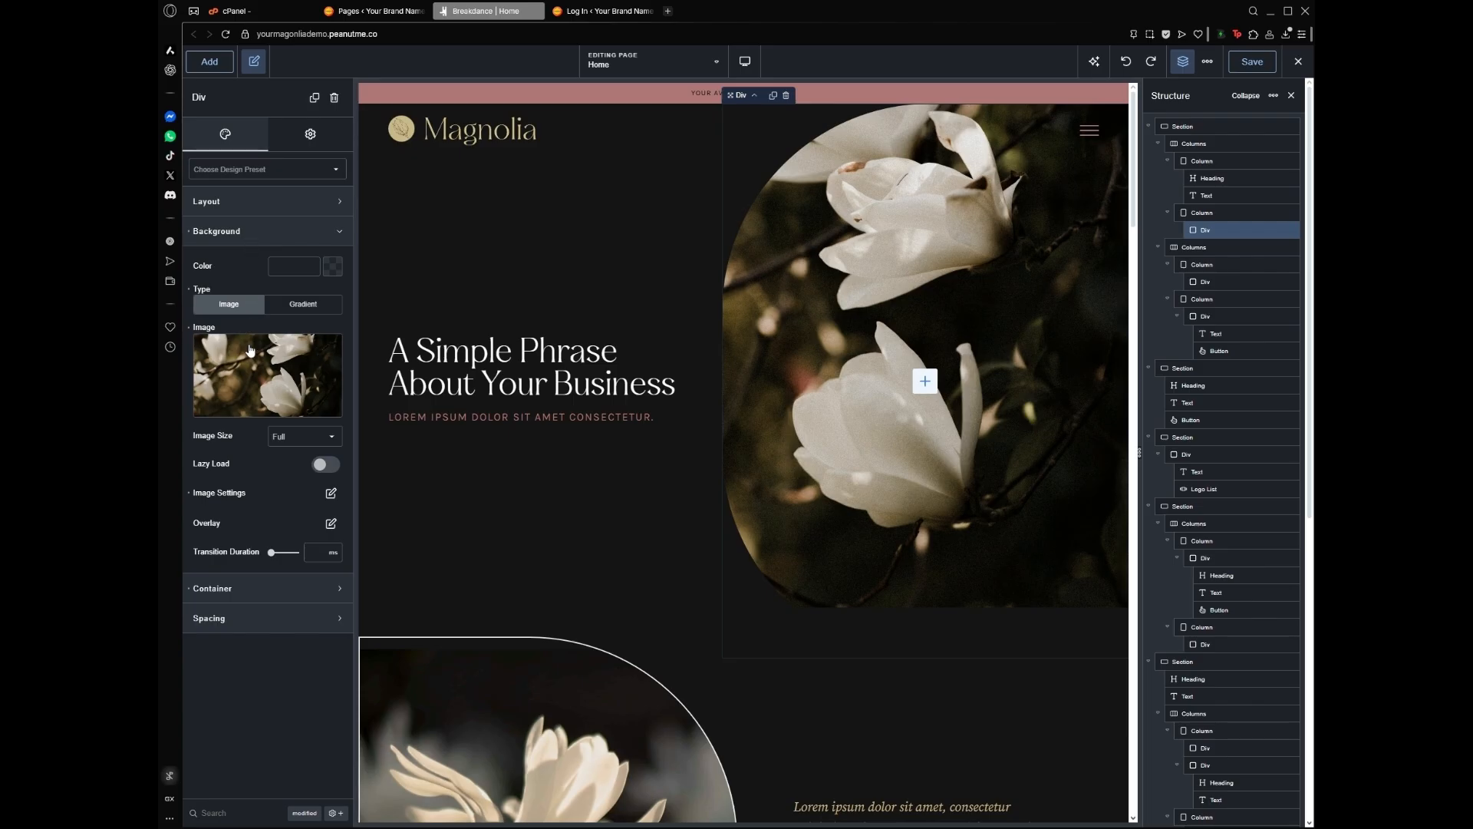
mouse_move(247, 366)
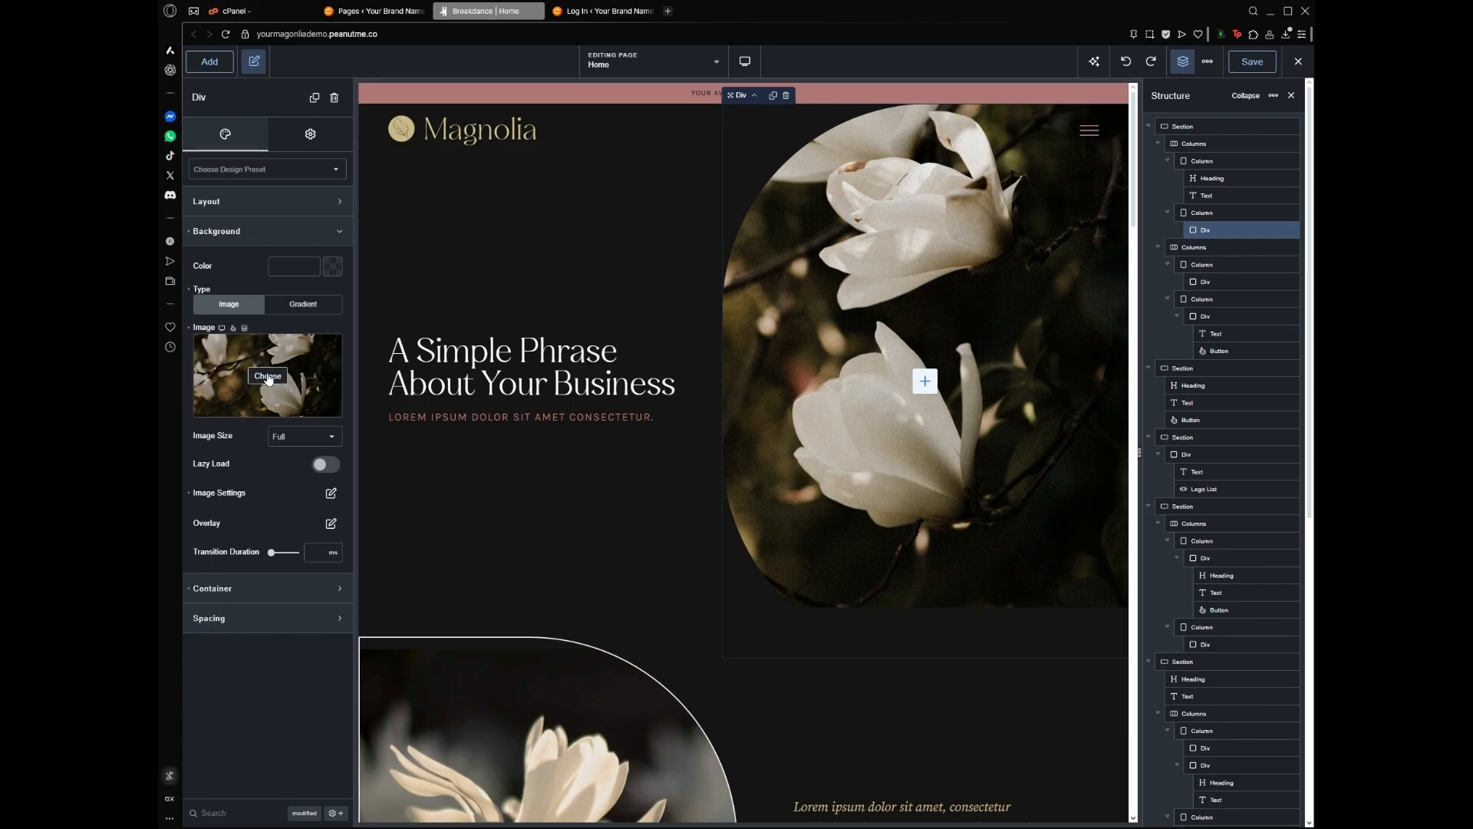
mouse_move(211, 388)
click(267, 377)
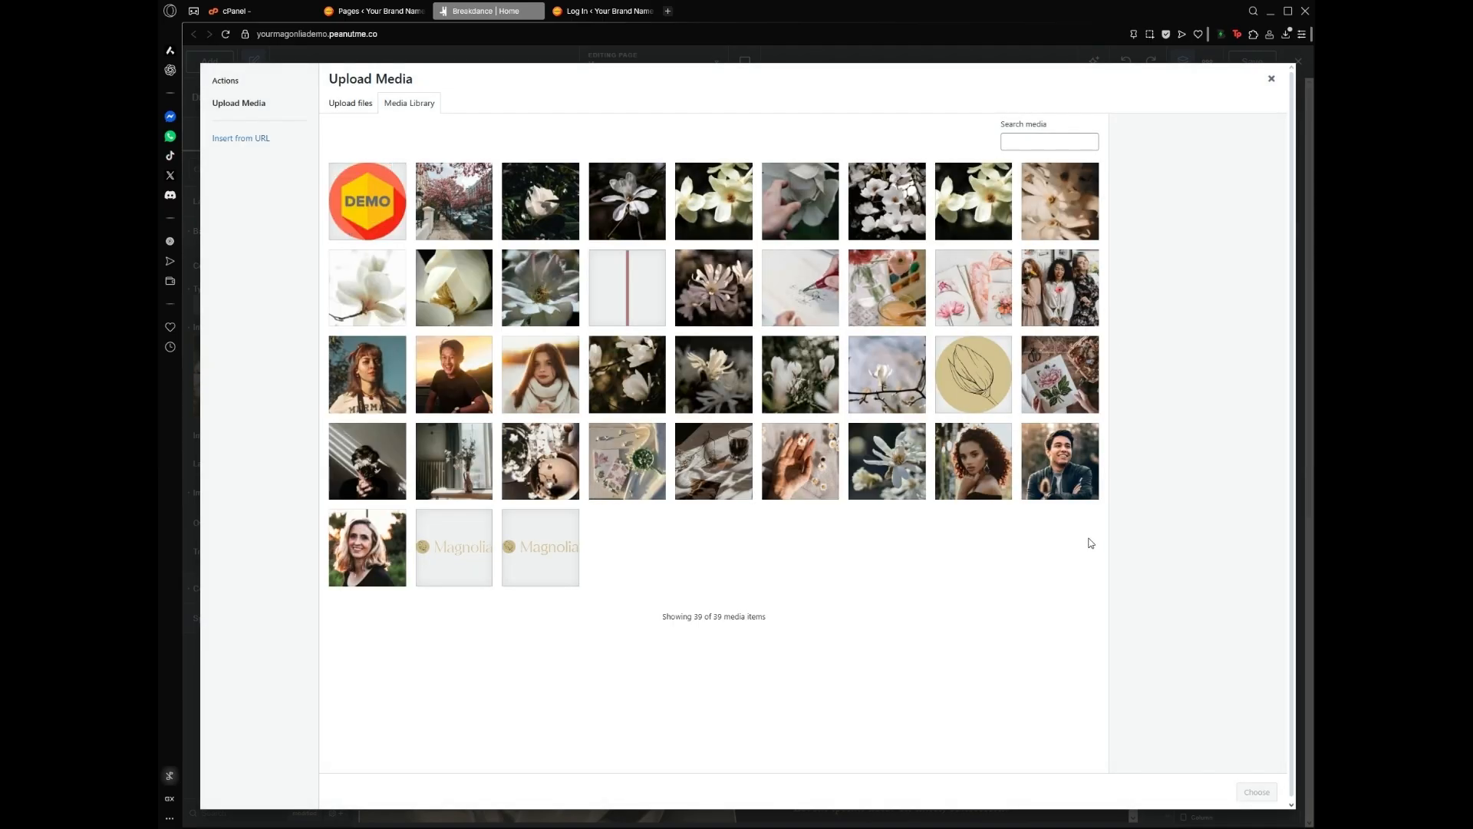
click(1055, 280)
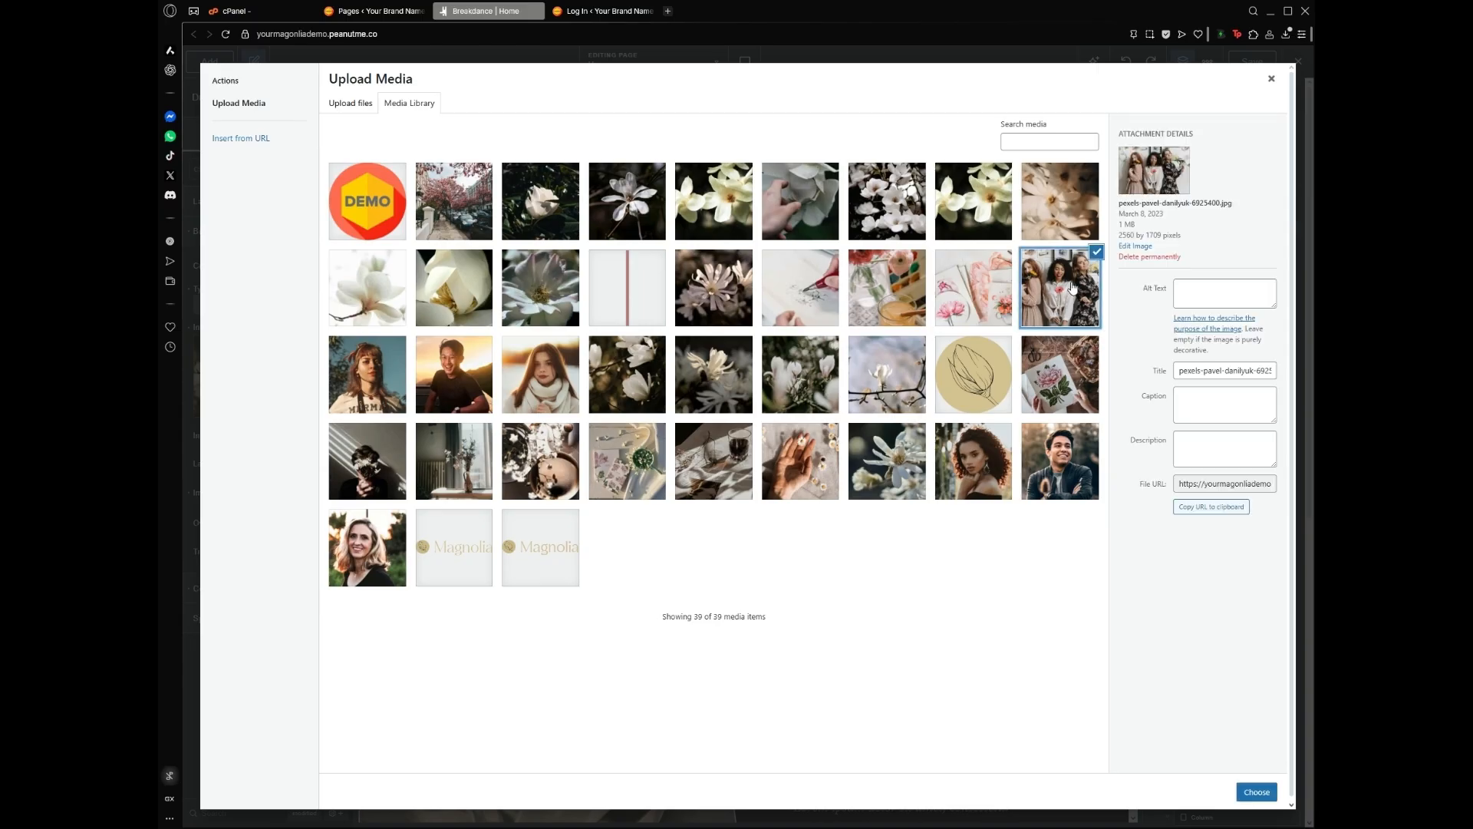
click(1257, 792)
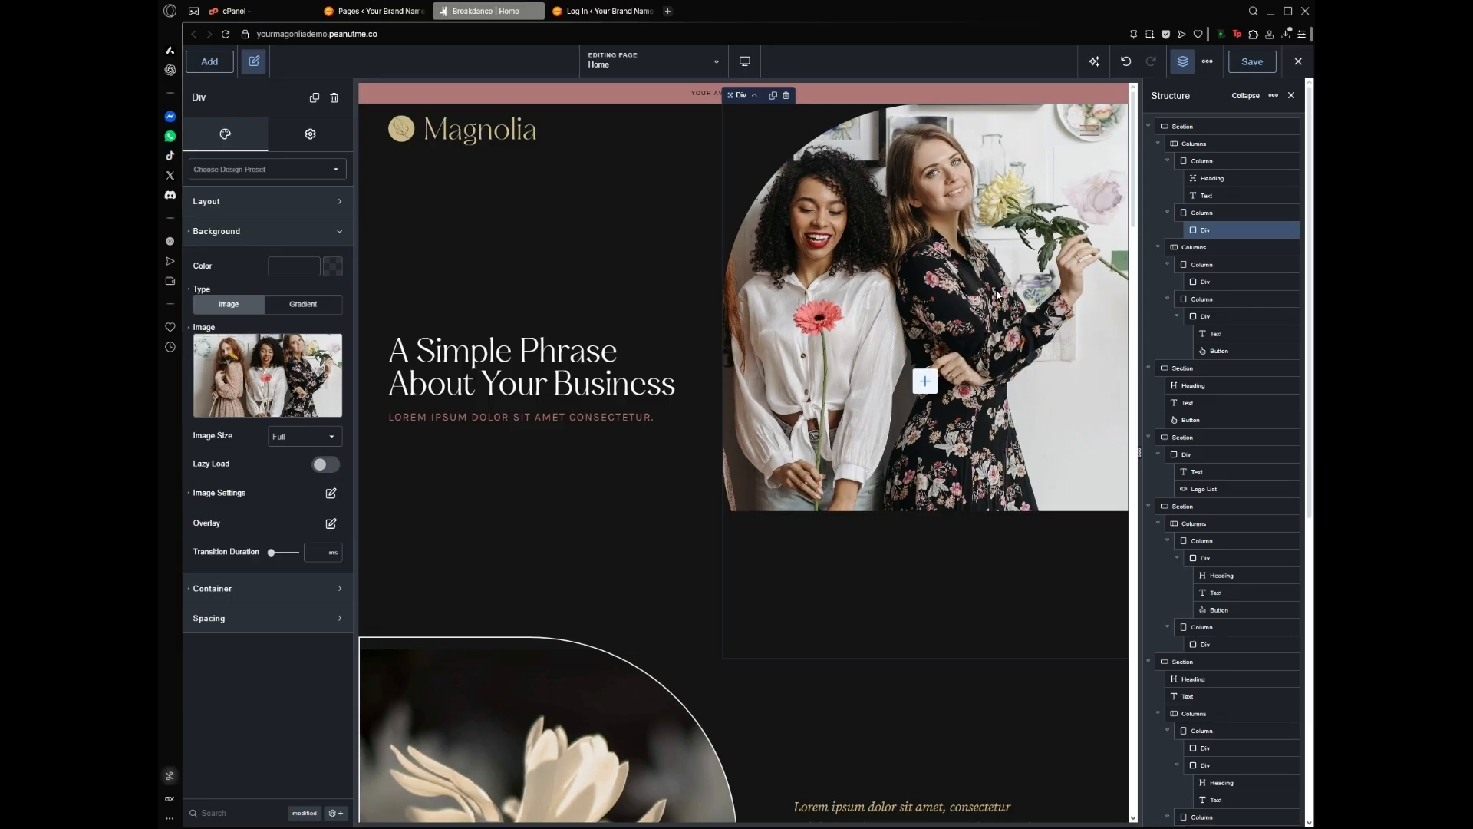
Set the hero background image's size to cover and its position to center center
click(330, 493)
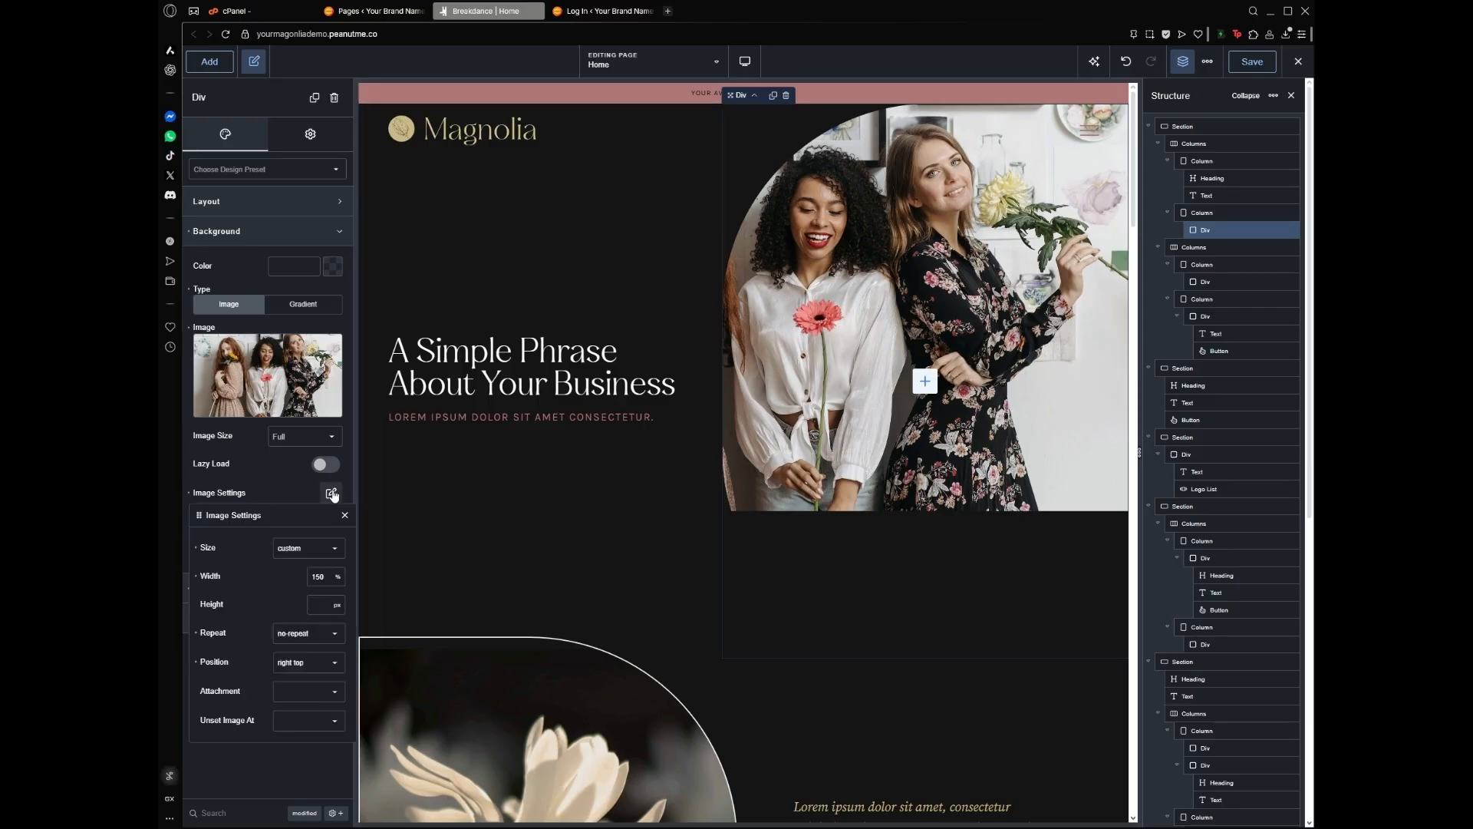
click(309, 550)
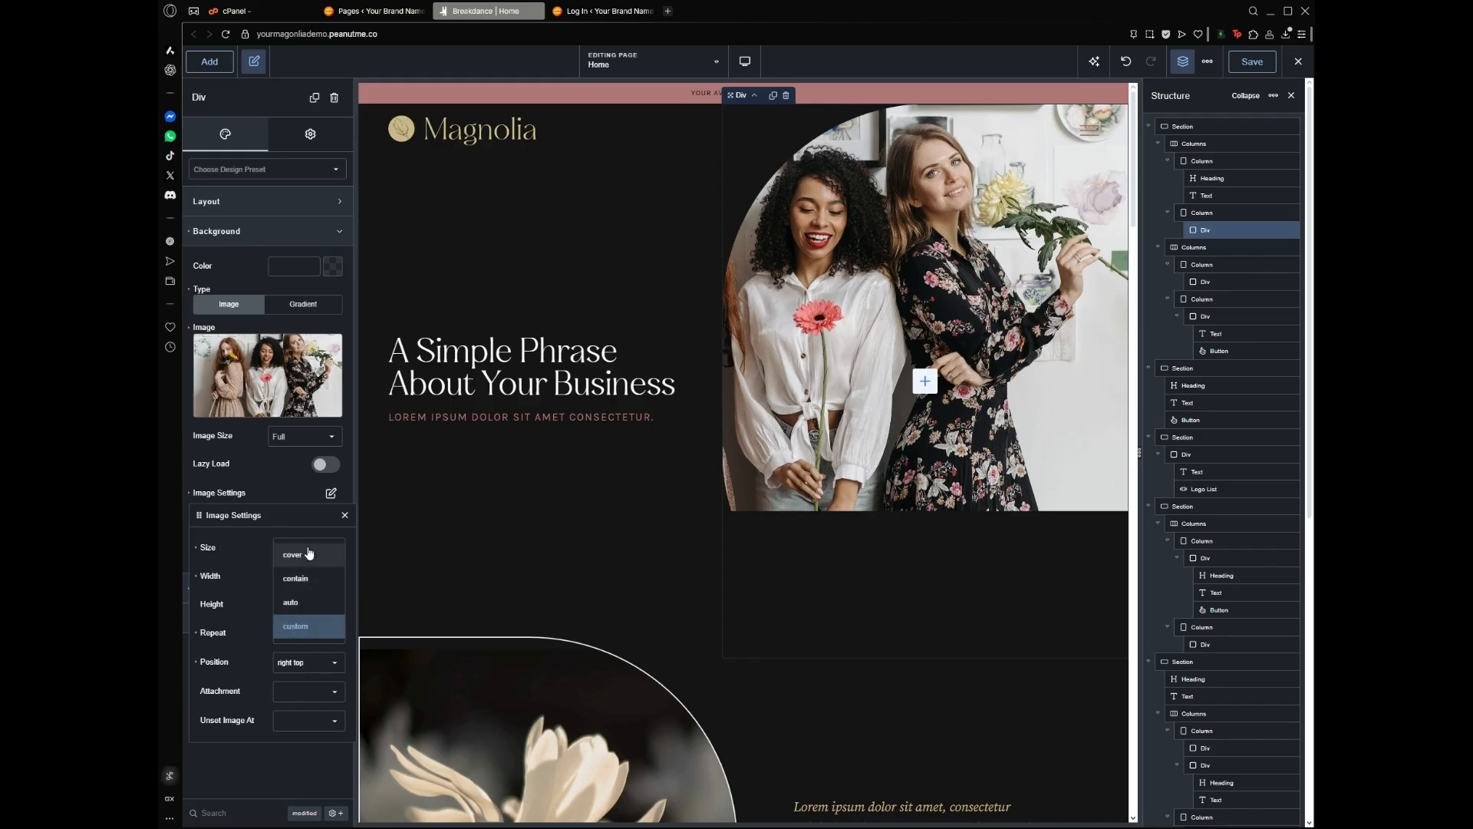
click(324, 559)
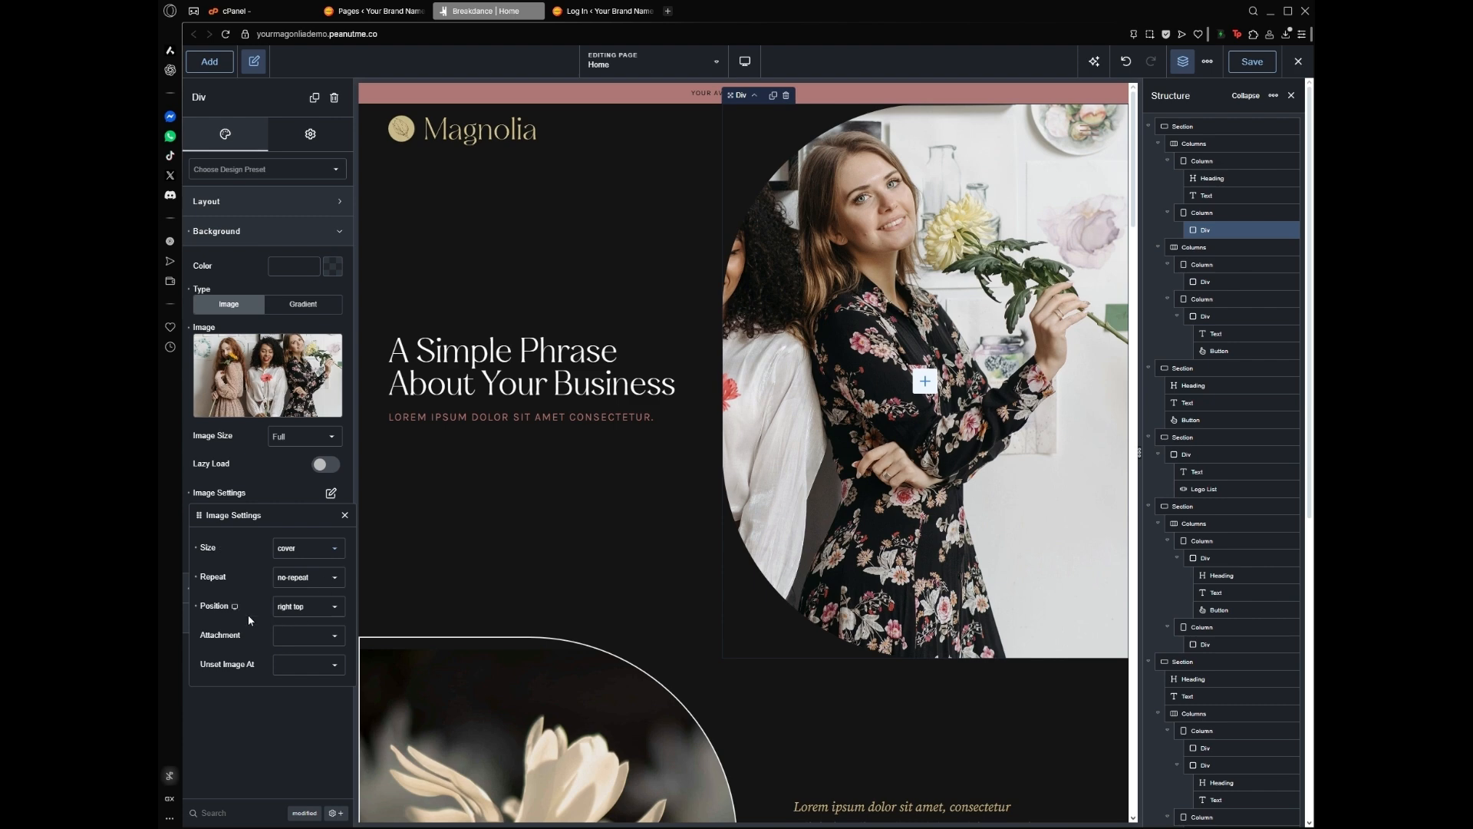
click(297, 611)
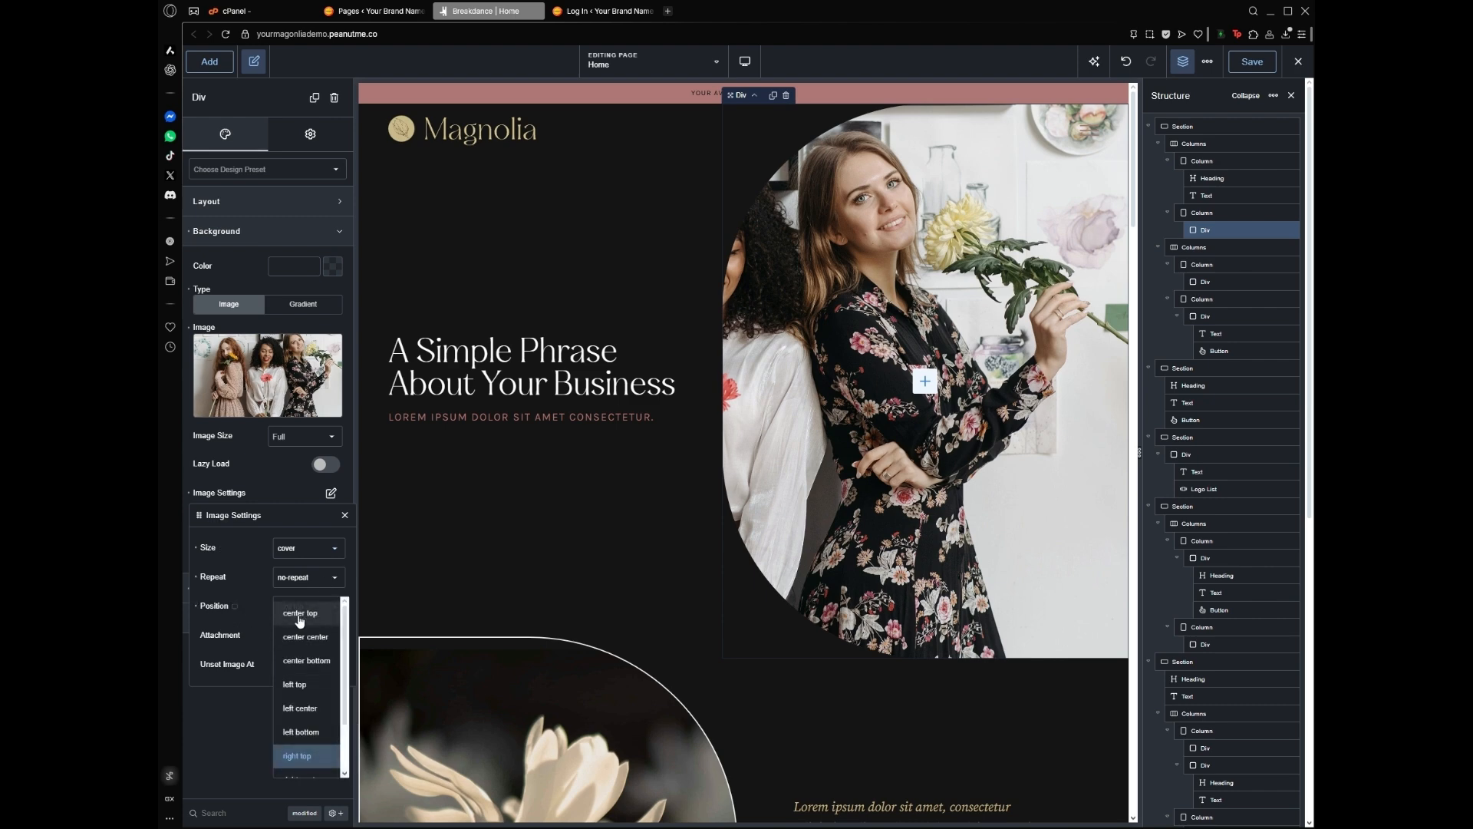
click(305, 637)
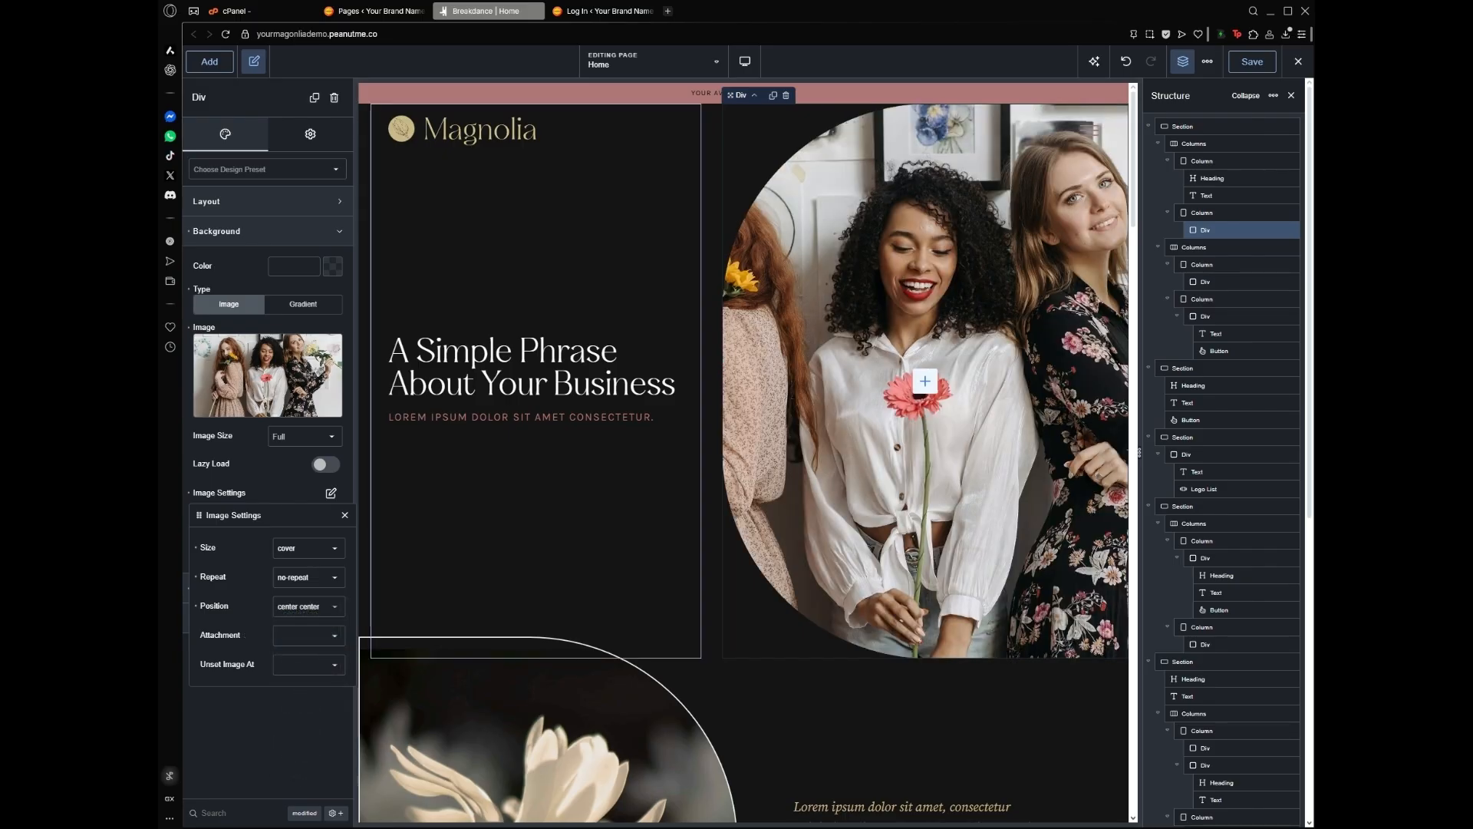
click(252, 470)
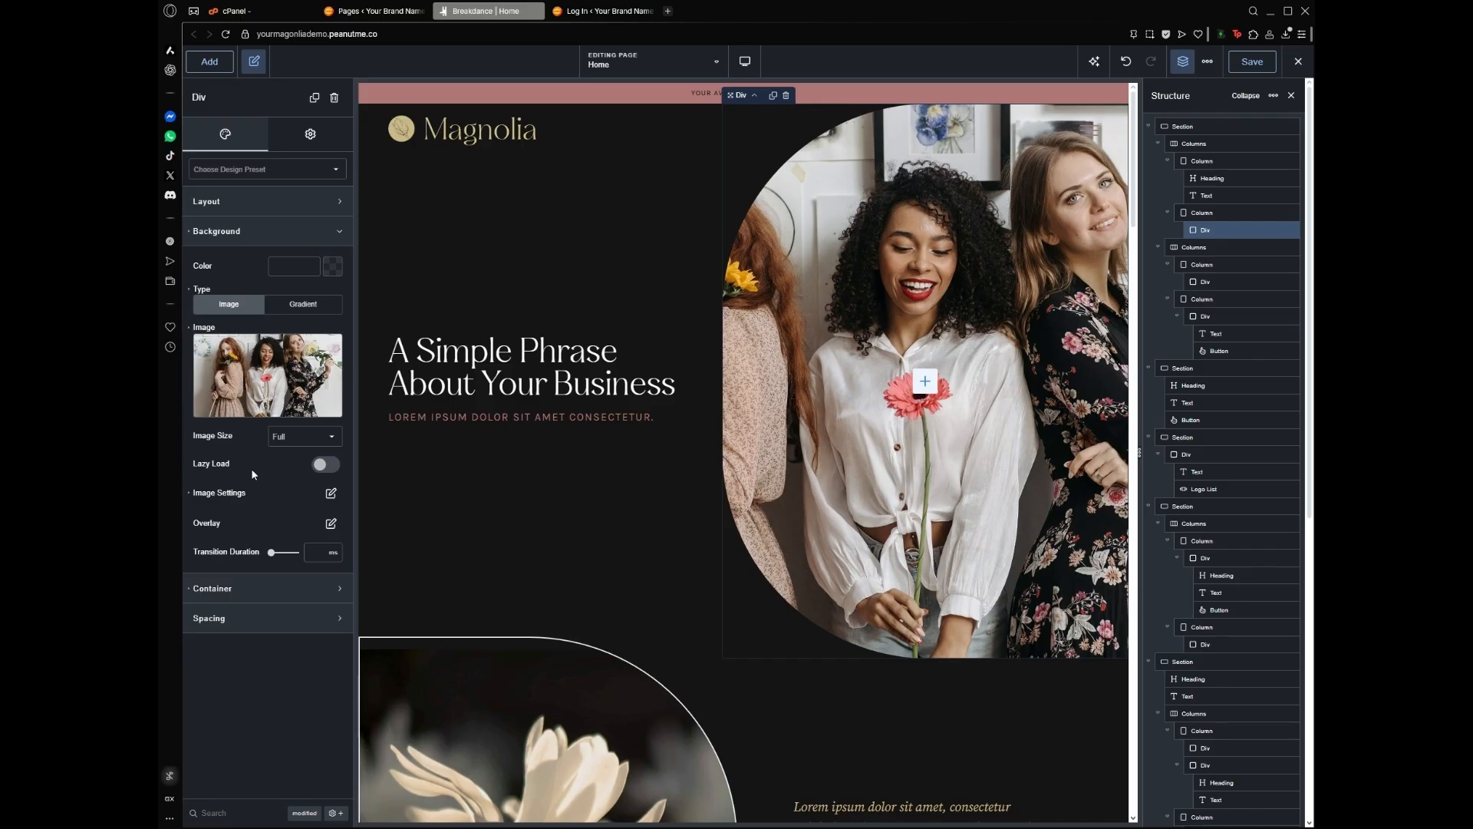
Switch the hero background image's position setting to custom
click(331, 492)
click(315, 608)
click(315, 554)
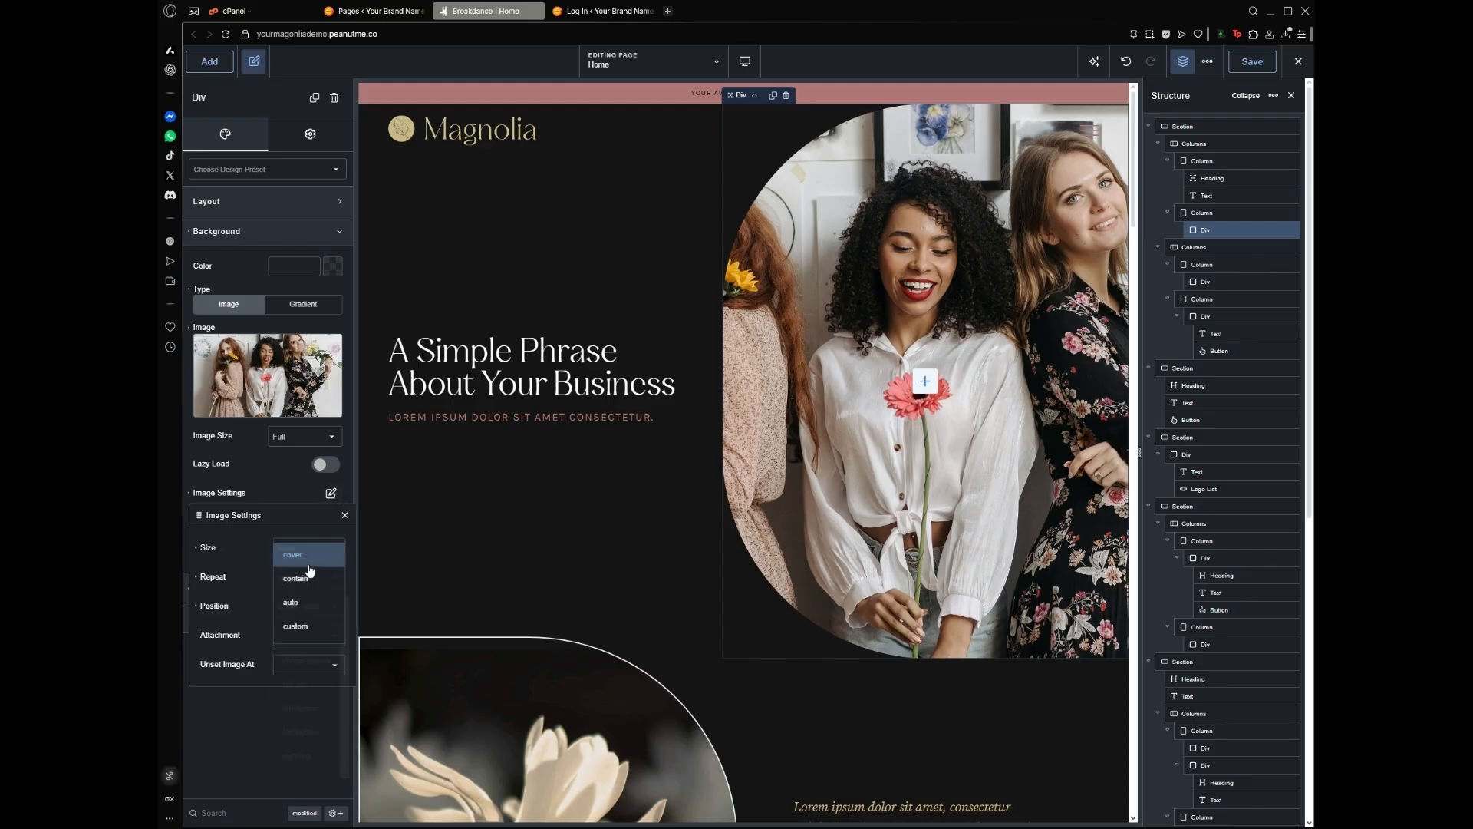
click(241, 598)
click(300, 610)
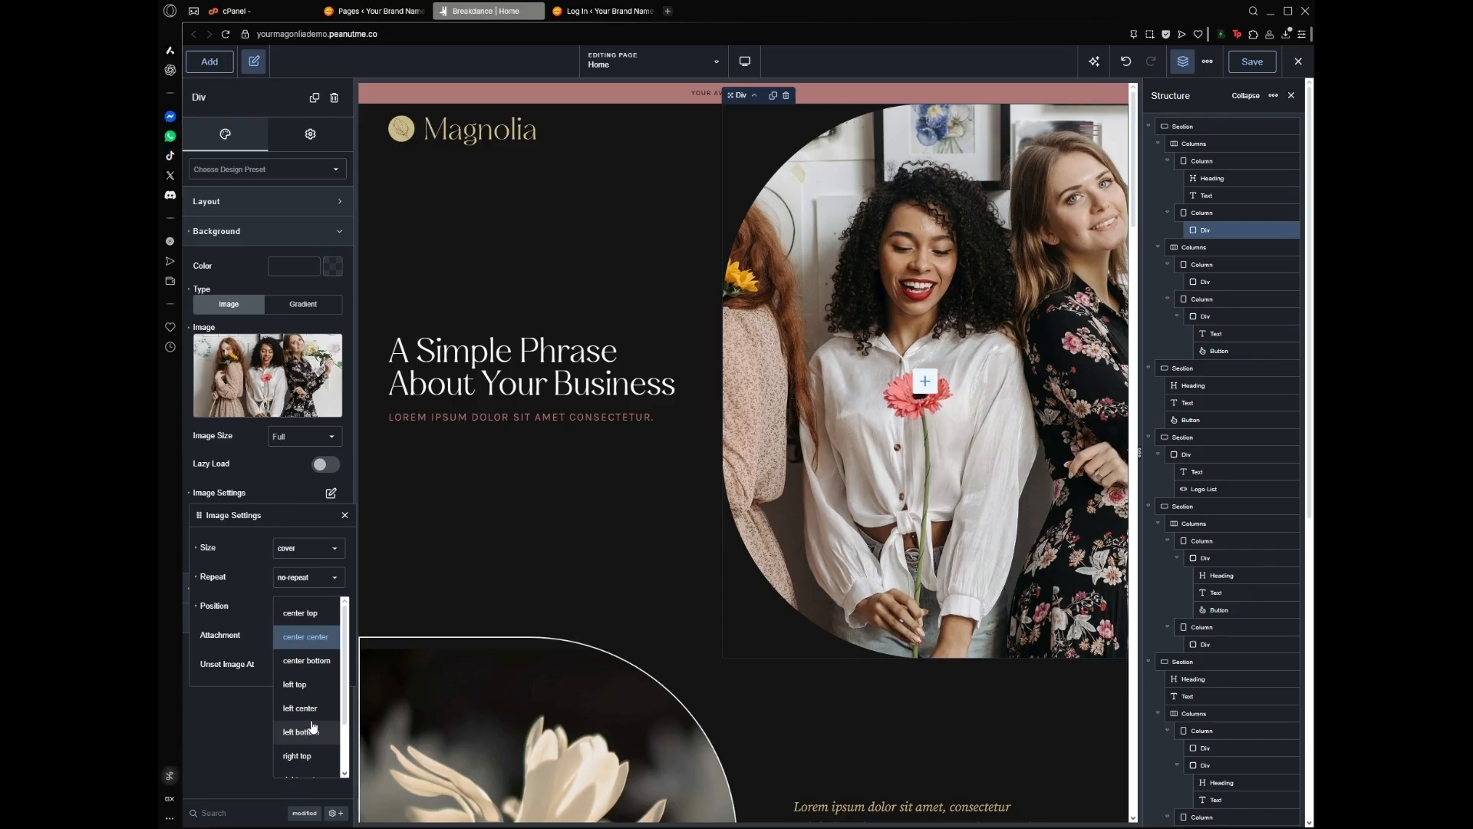
scroll(303, 736, down, 2)
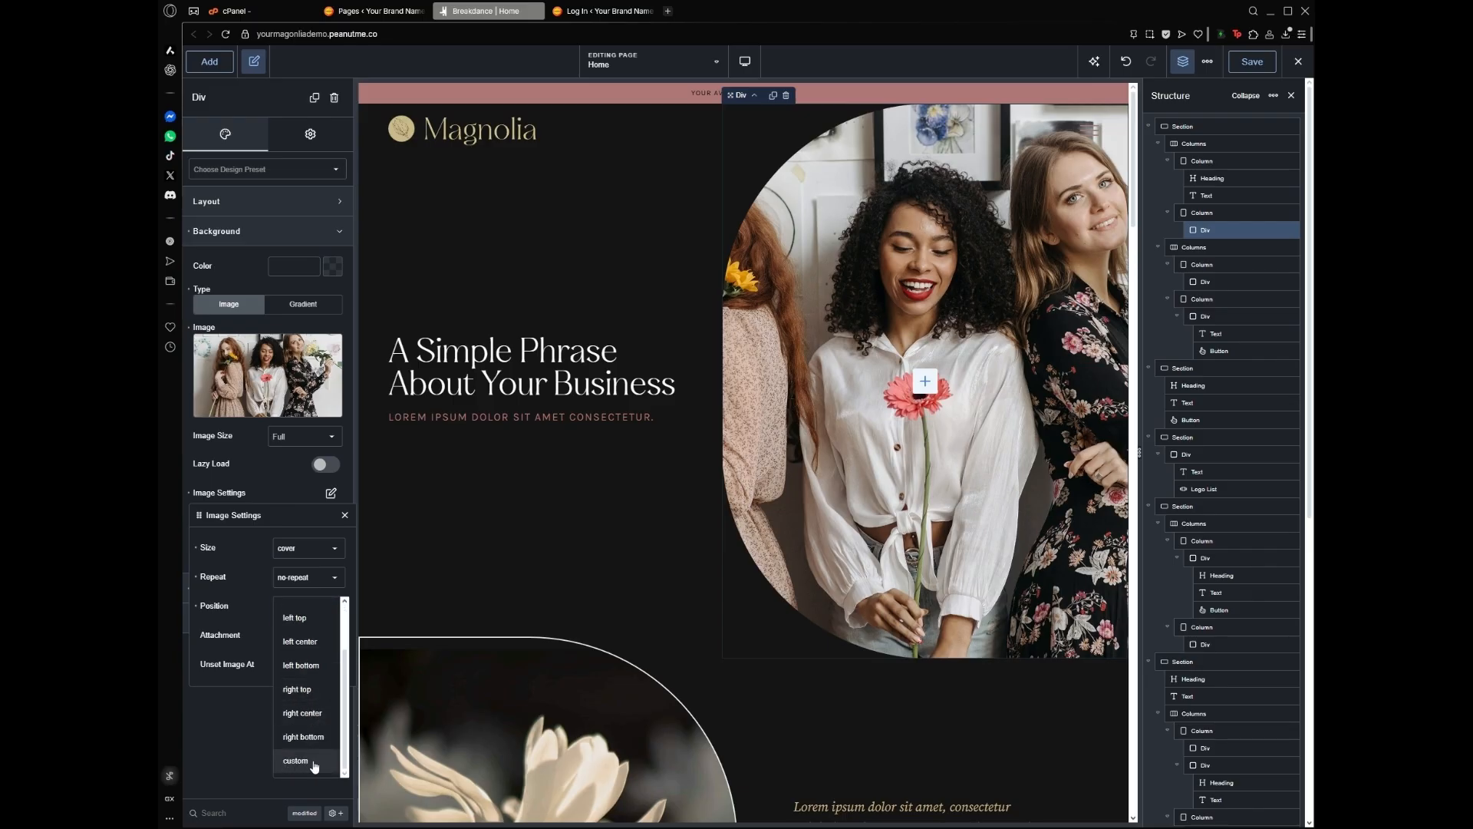
click(295, 761)
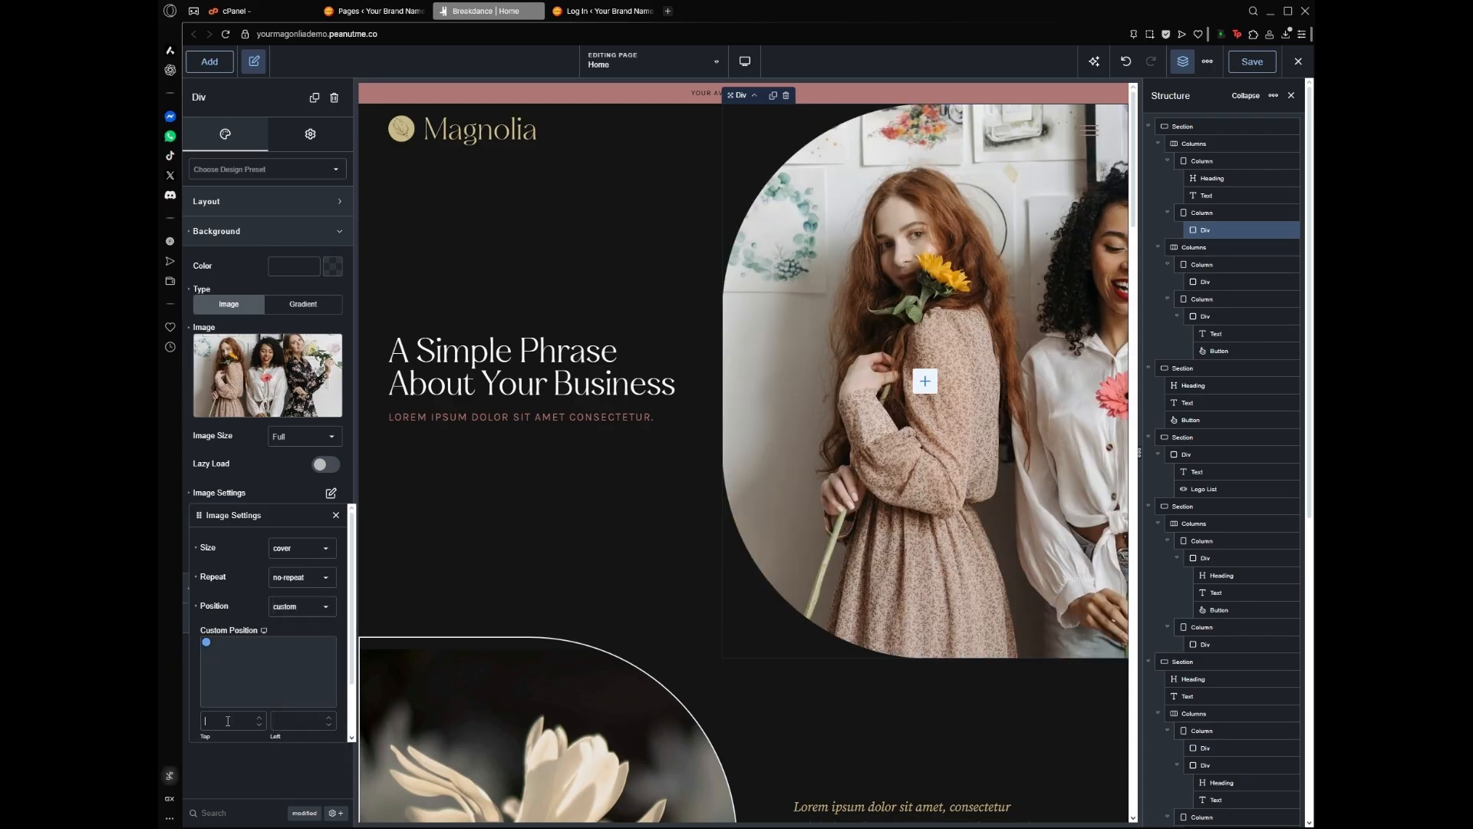
Set the hero background image's custom position to 50 top and 40 left, trying smaller left offsets first
text(50)
text(20)
drag(296, 721, 258, 725)
text(30)
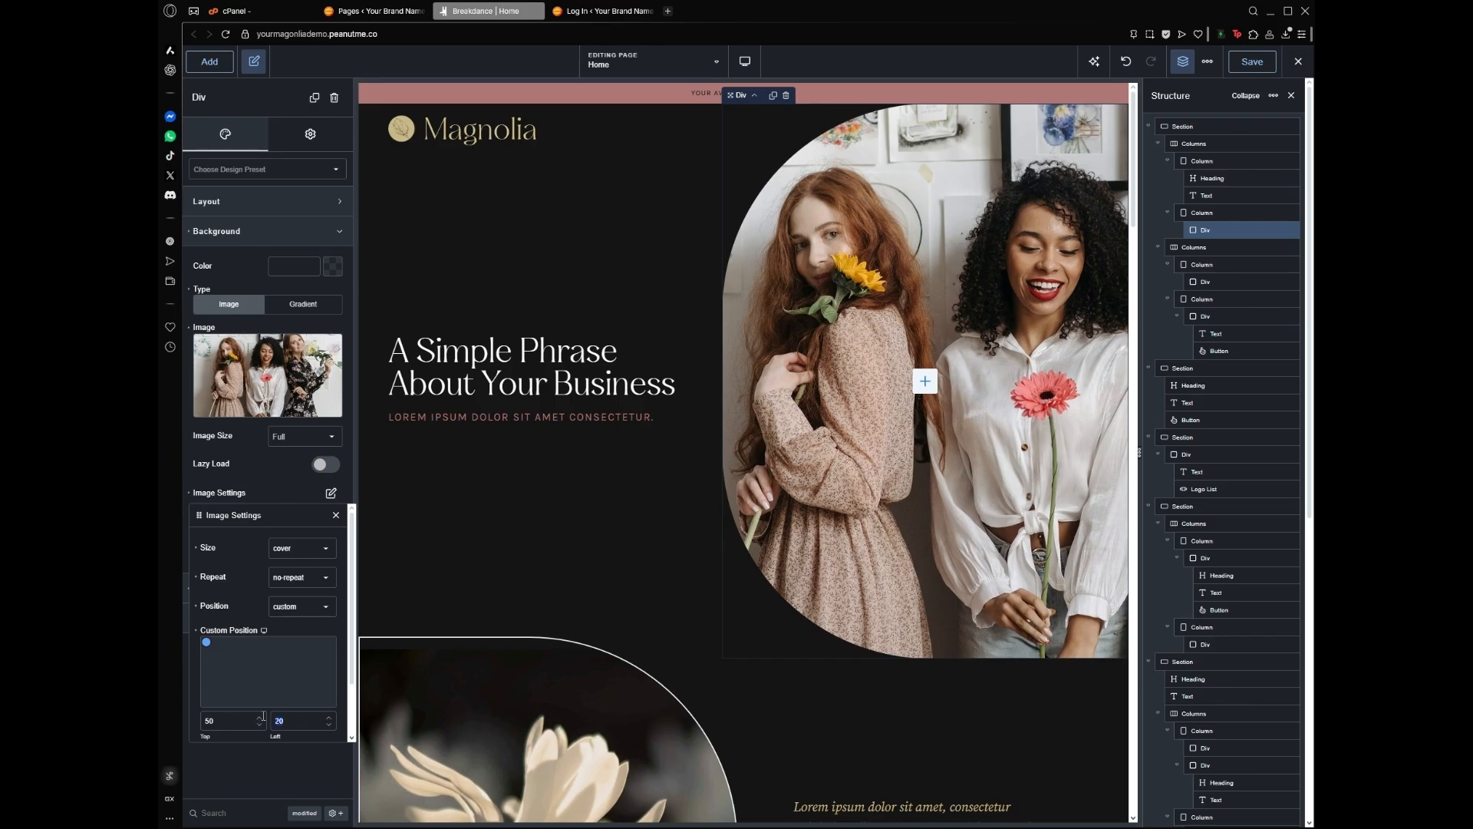
text(40)
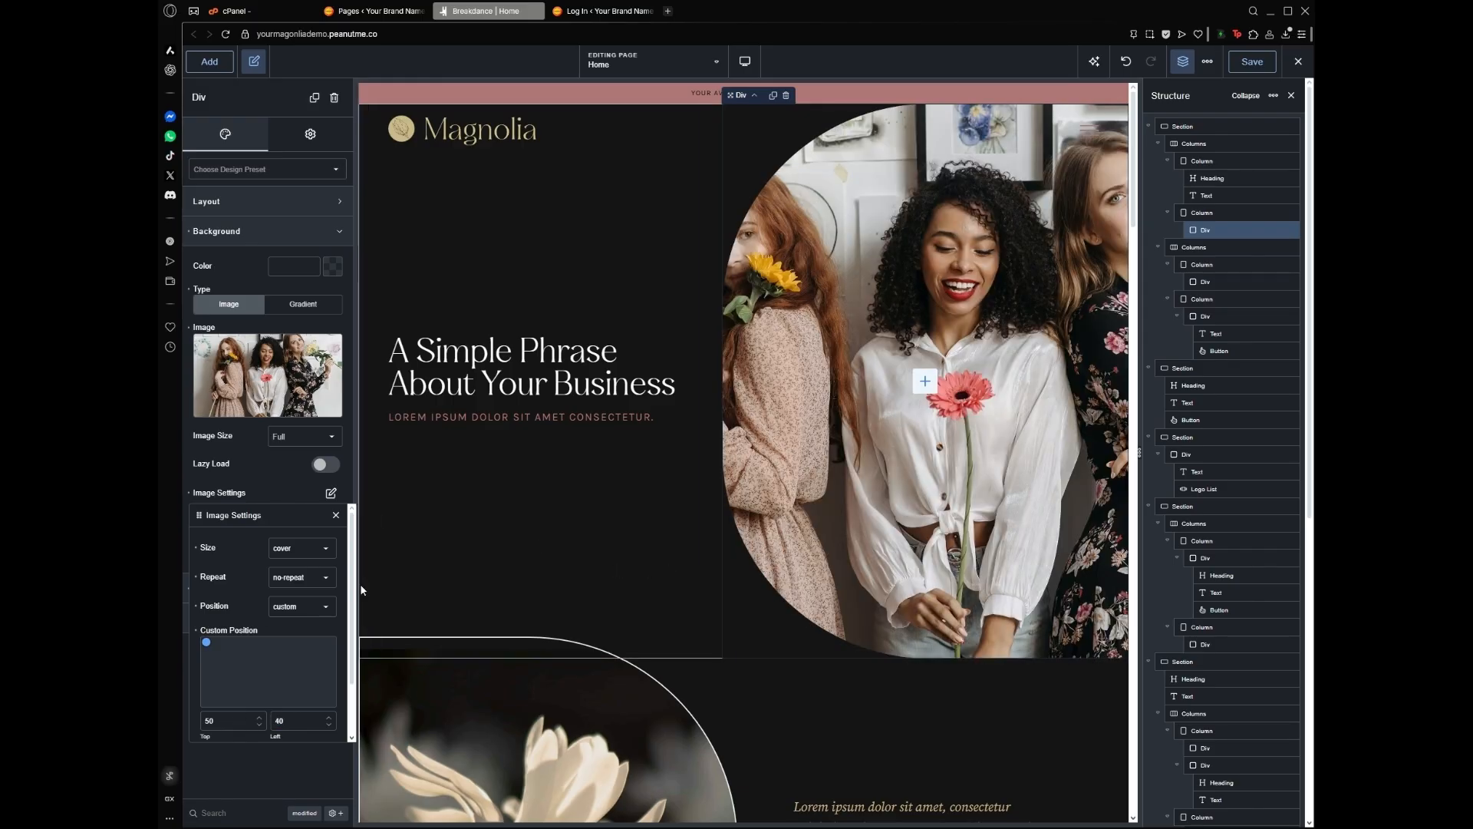
scroll(298, 683, down, 2)
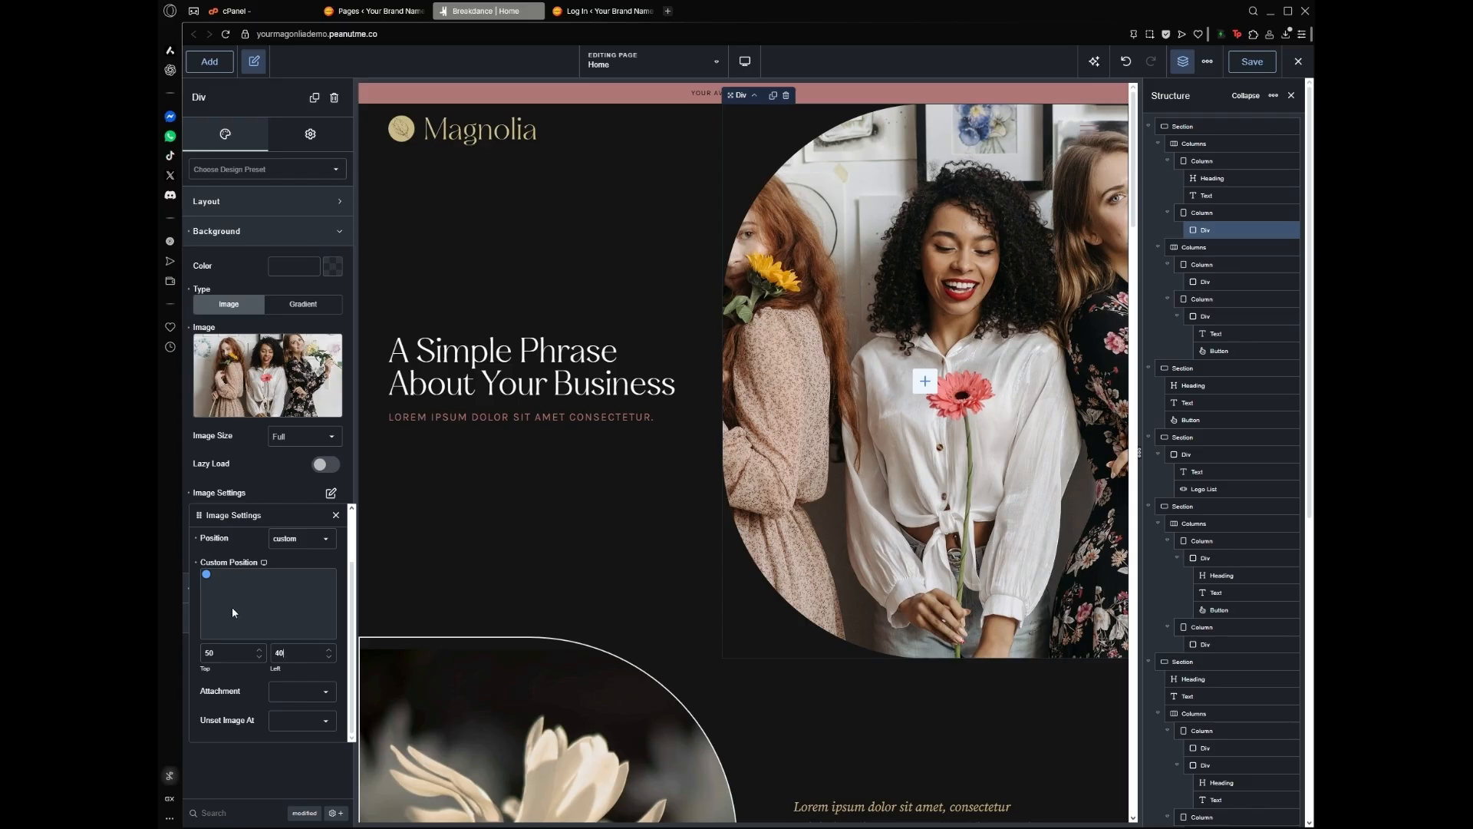
click(278, 499)
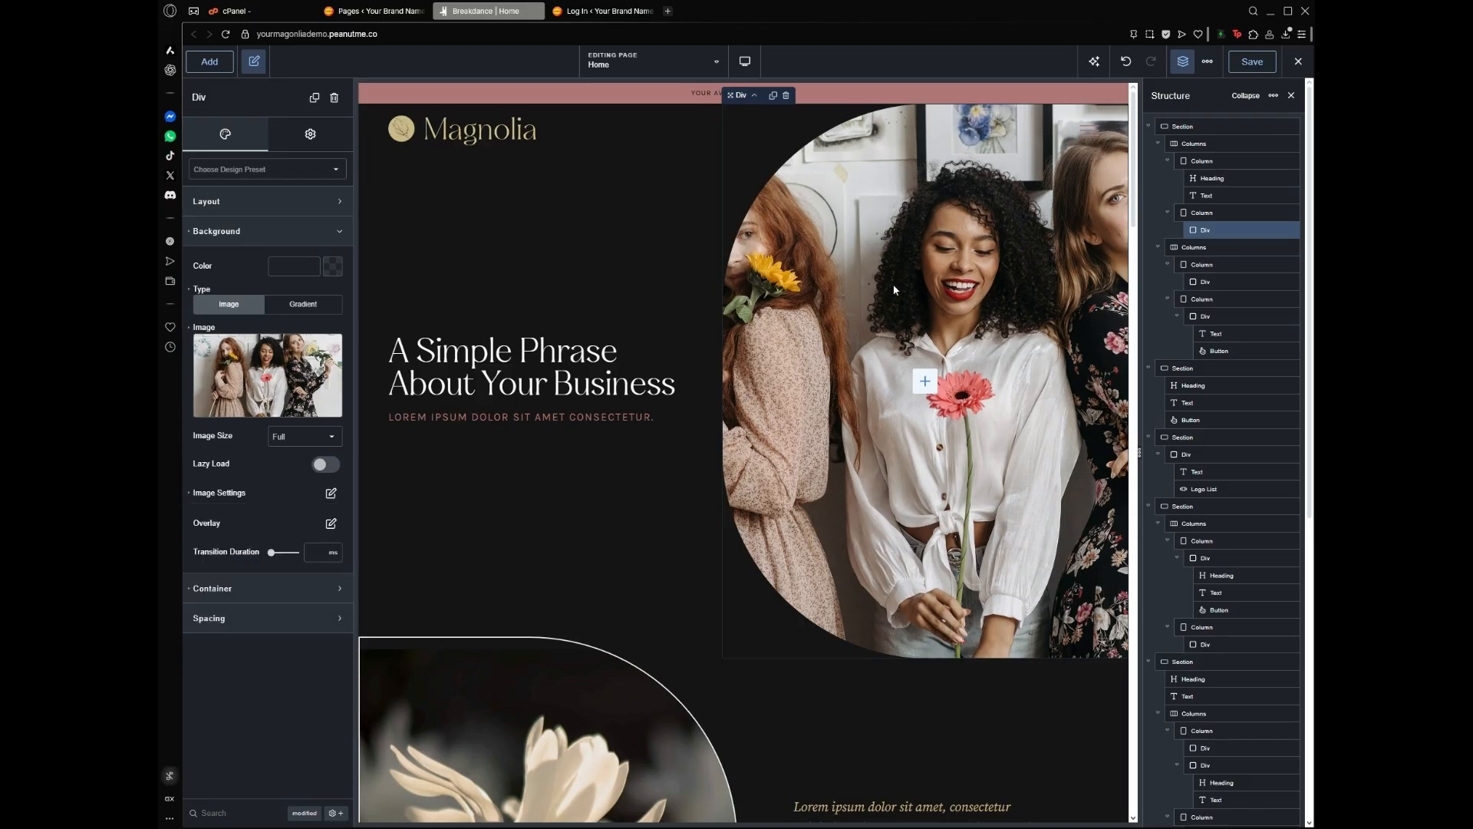
Replace the hero heading's text with "This is going to be our killer tagline"
click(539, 377)
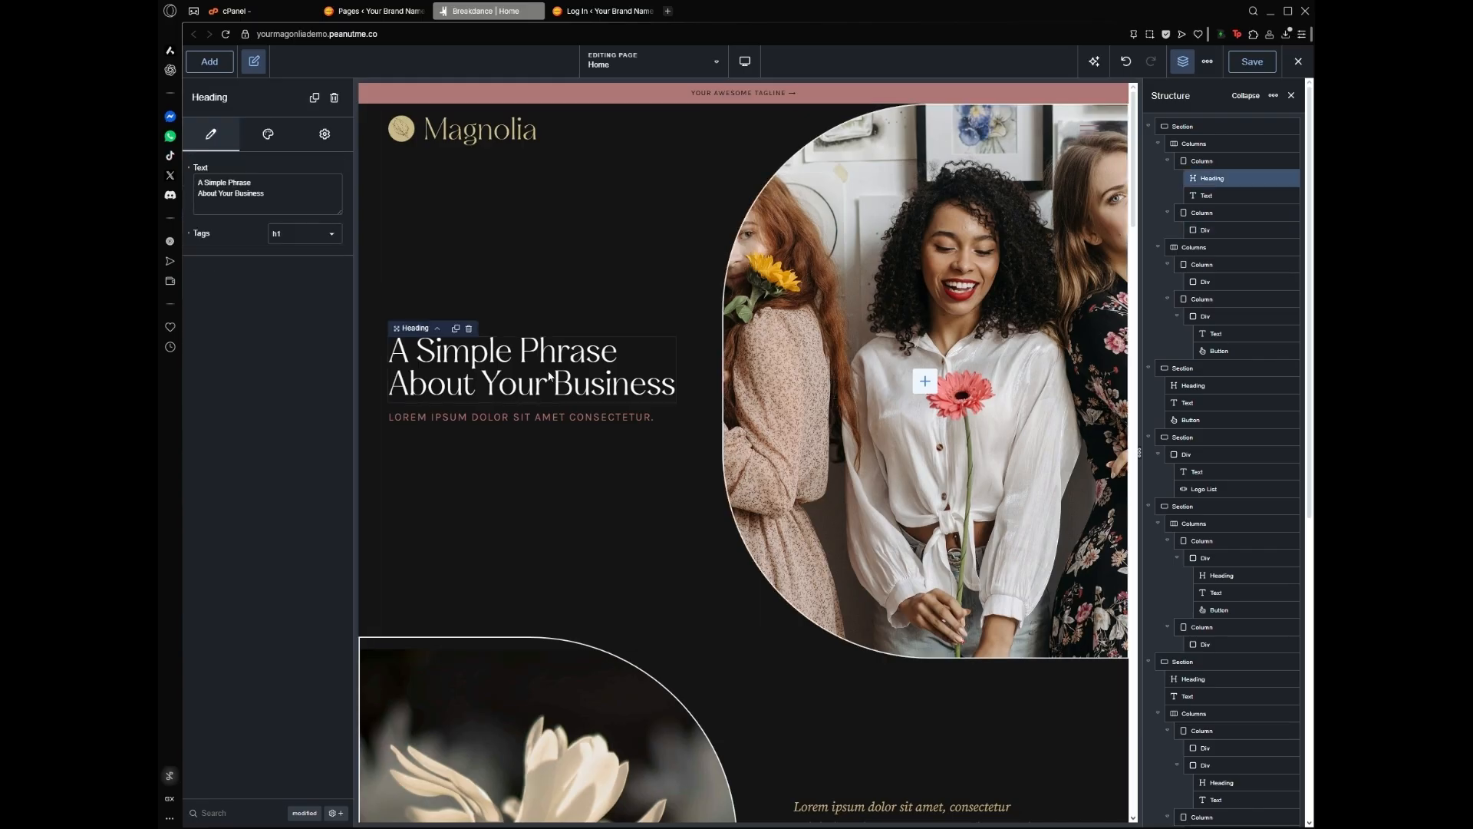
click(247, 181)
key(ctrl+a)
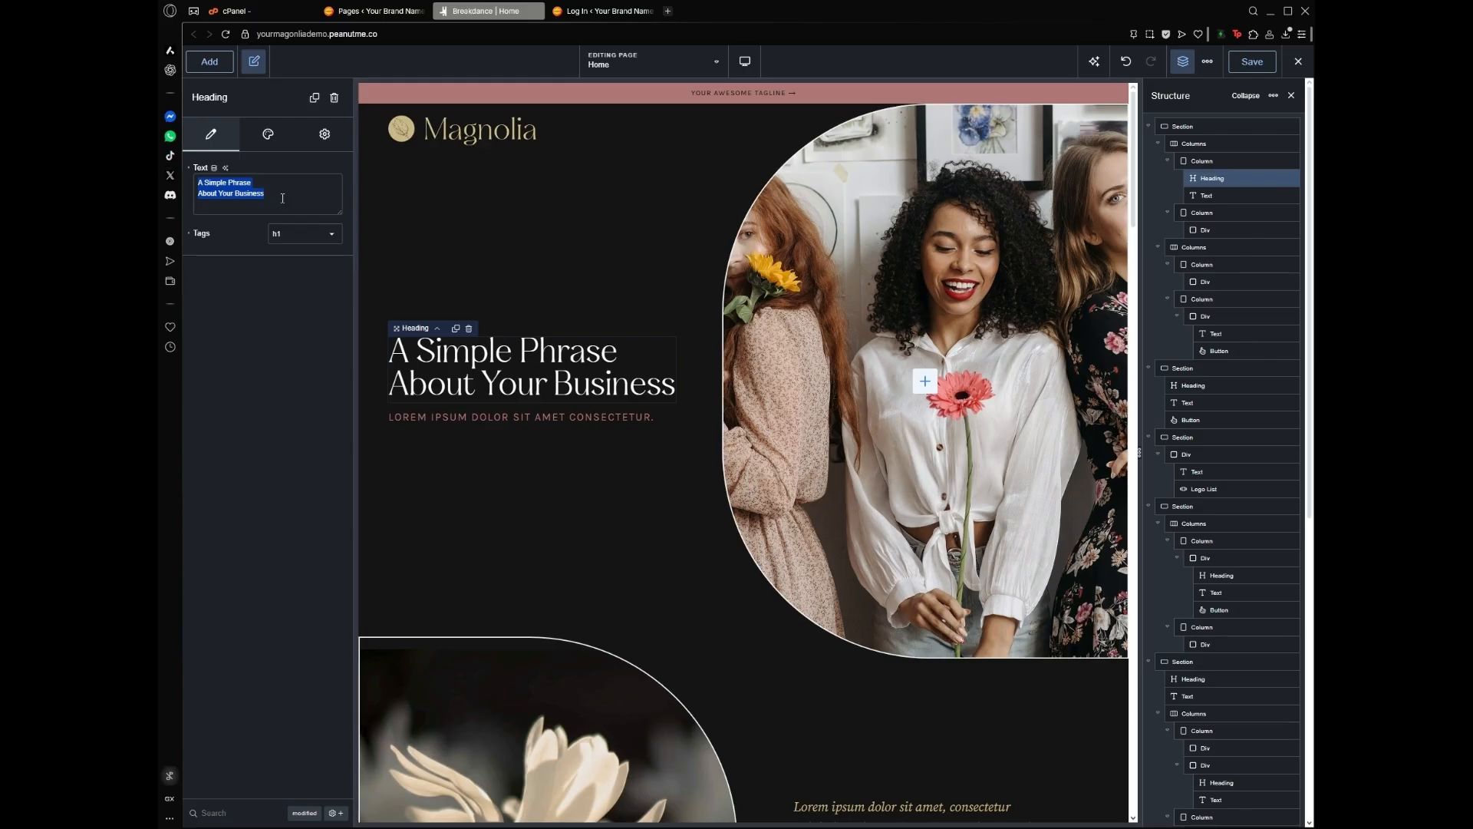
text(This)
key(BackSpace)
text(ghoiun)
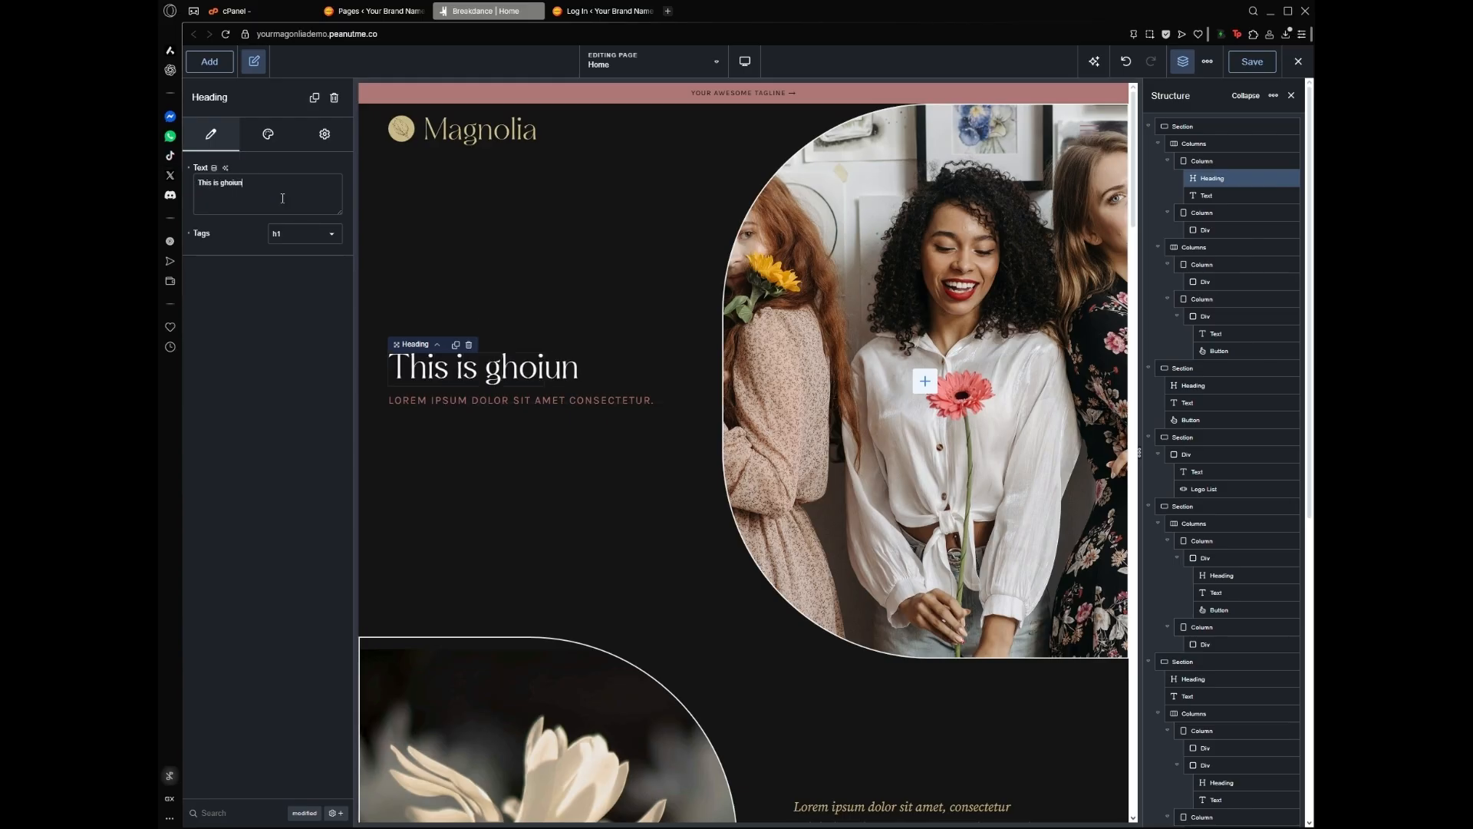
key(BackSpace)
key(BackSpace)
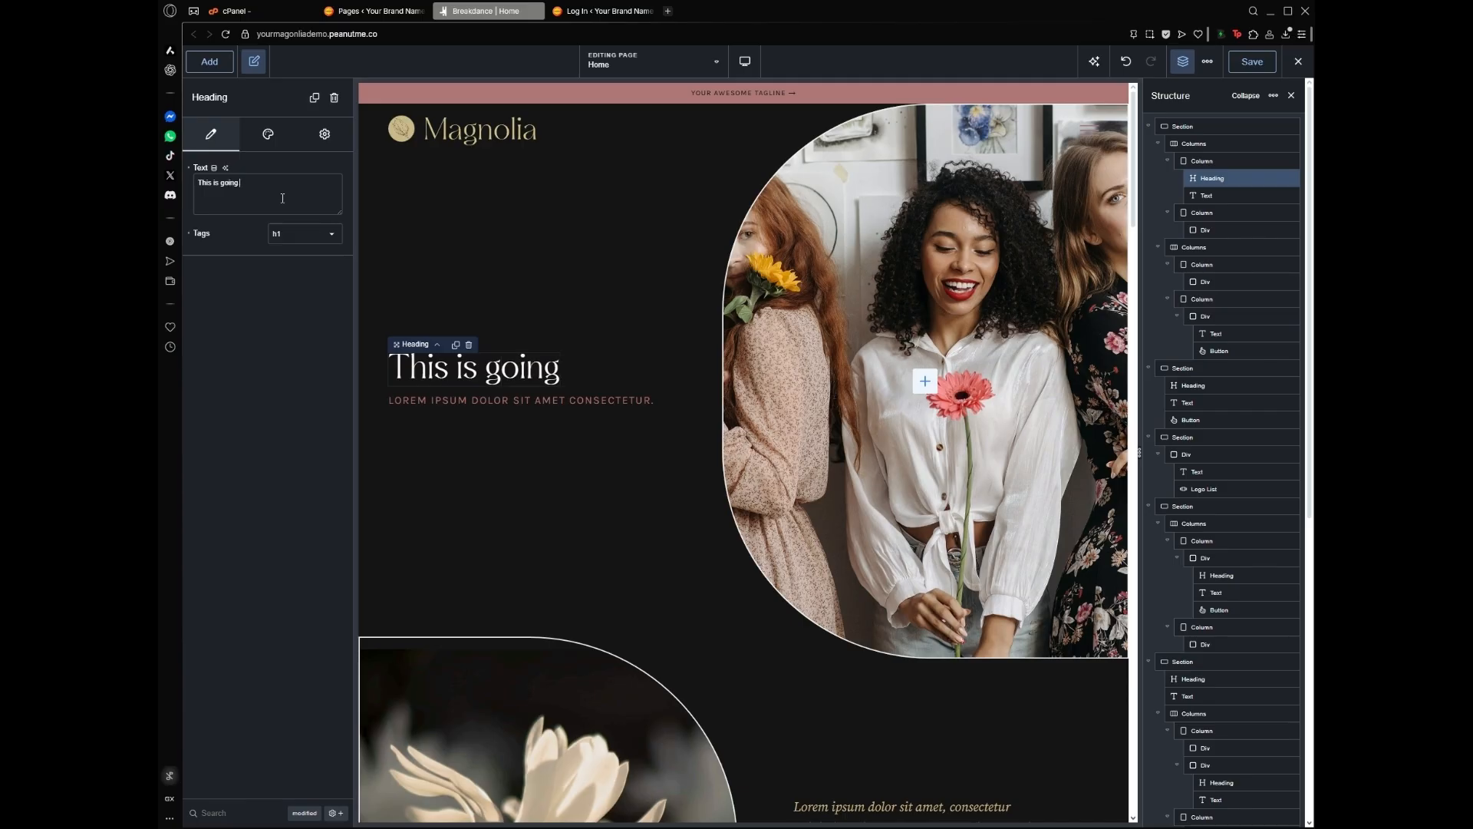
text(our ki)
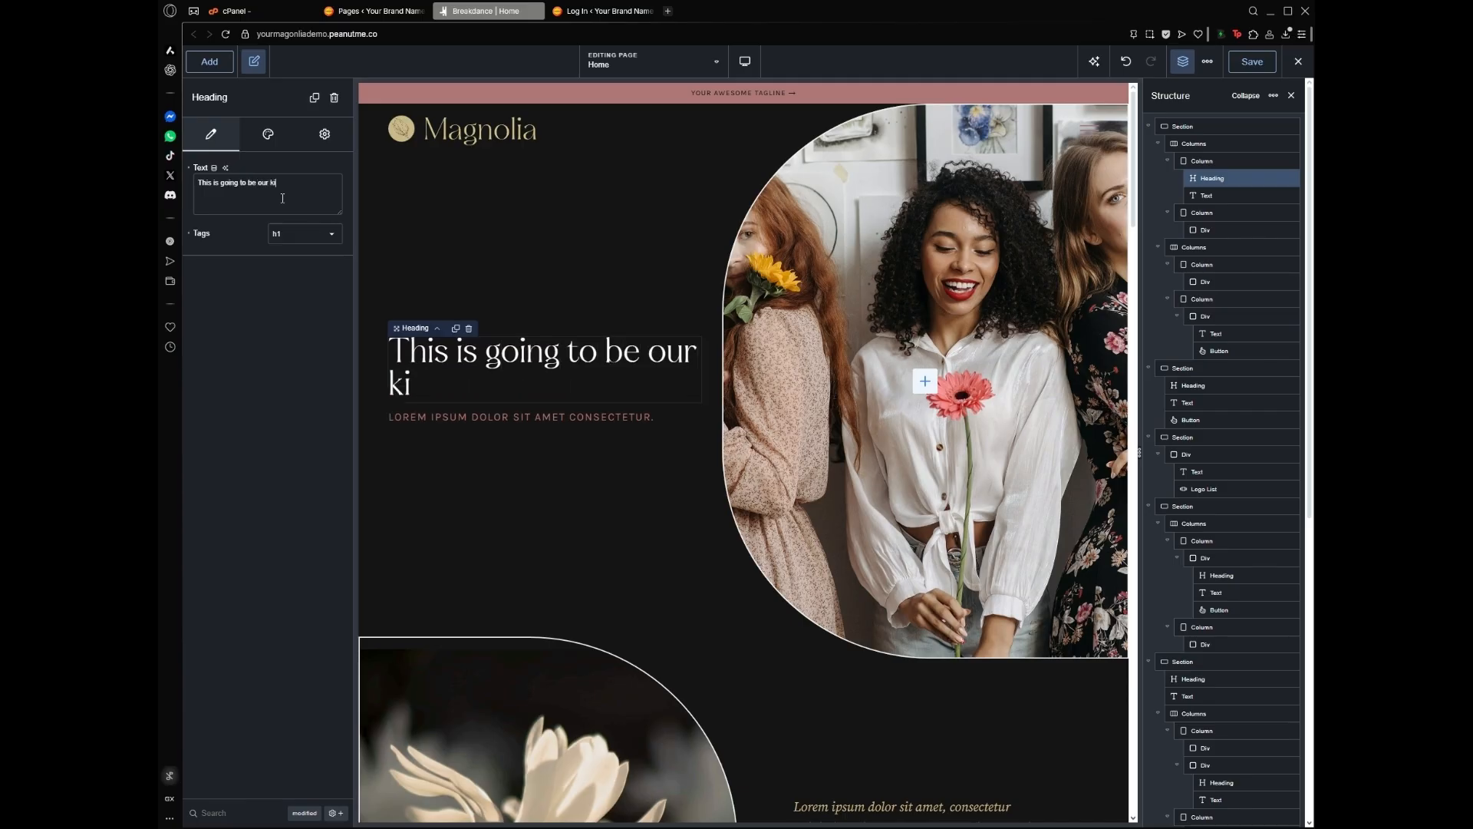
text(ller tagline)
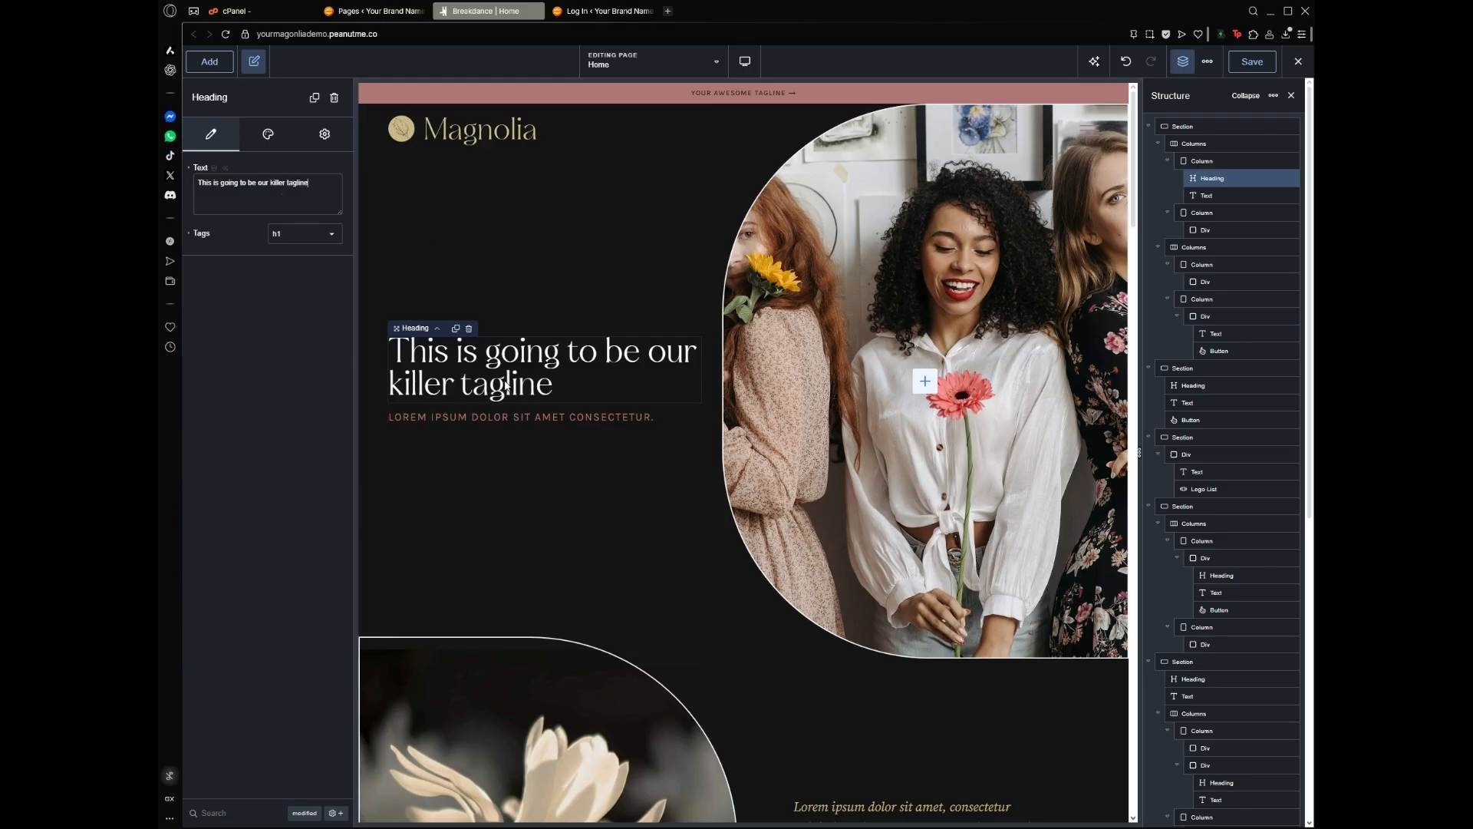
Set the hero heading's font family to Karla in its typography settings
click(499, 422)
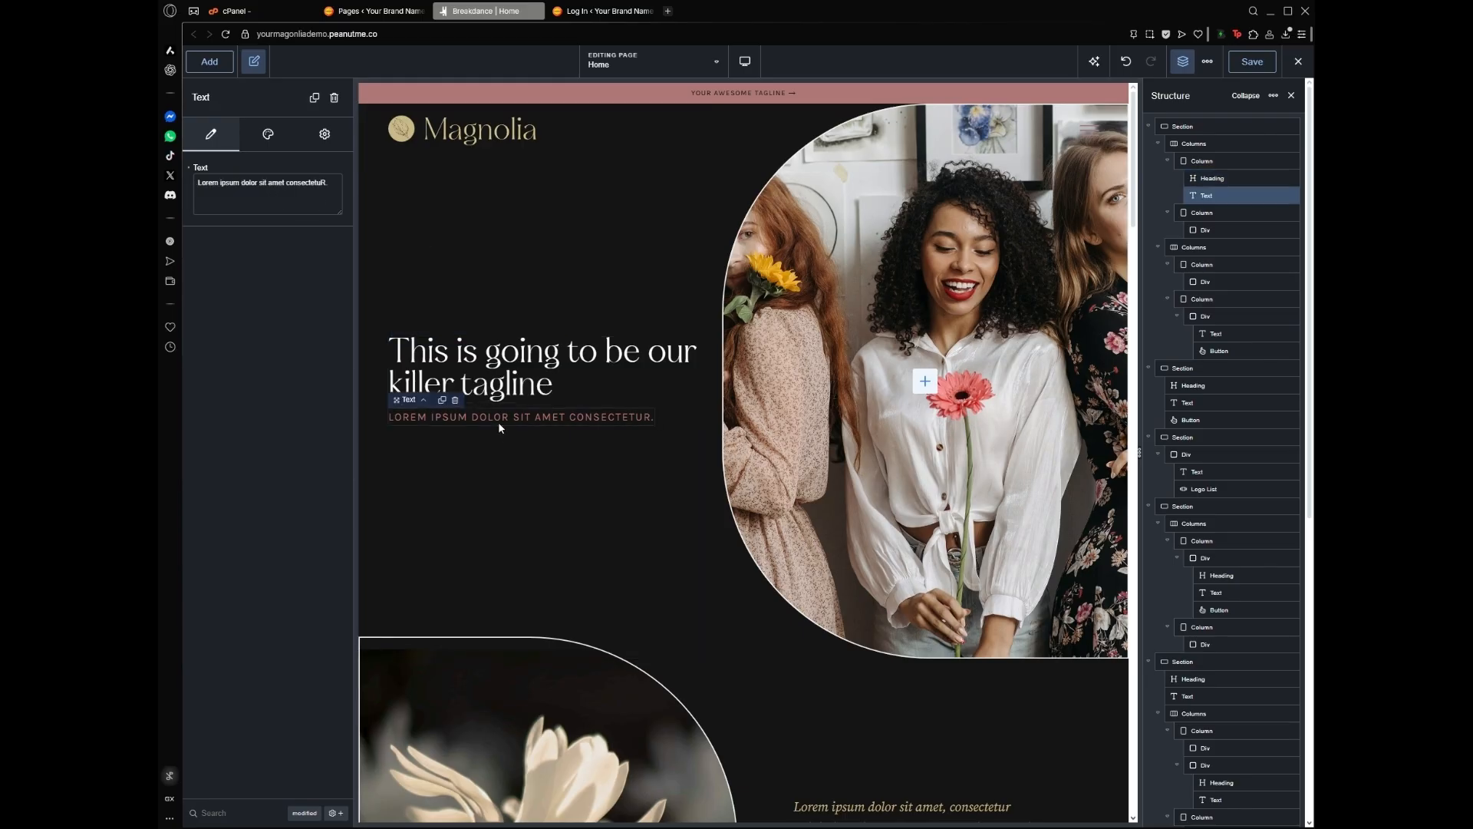
click(468, 364)
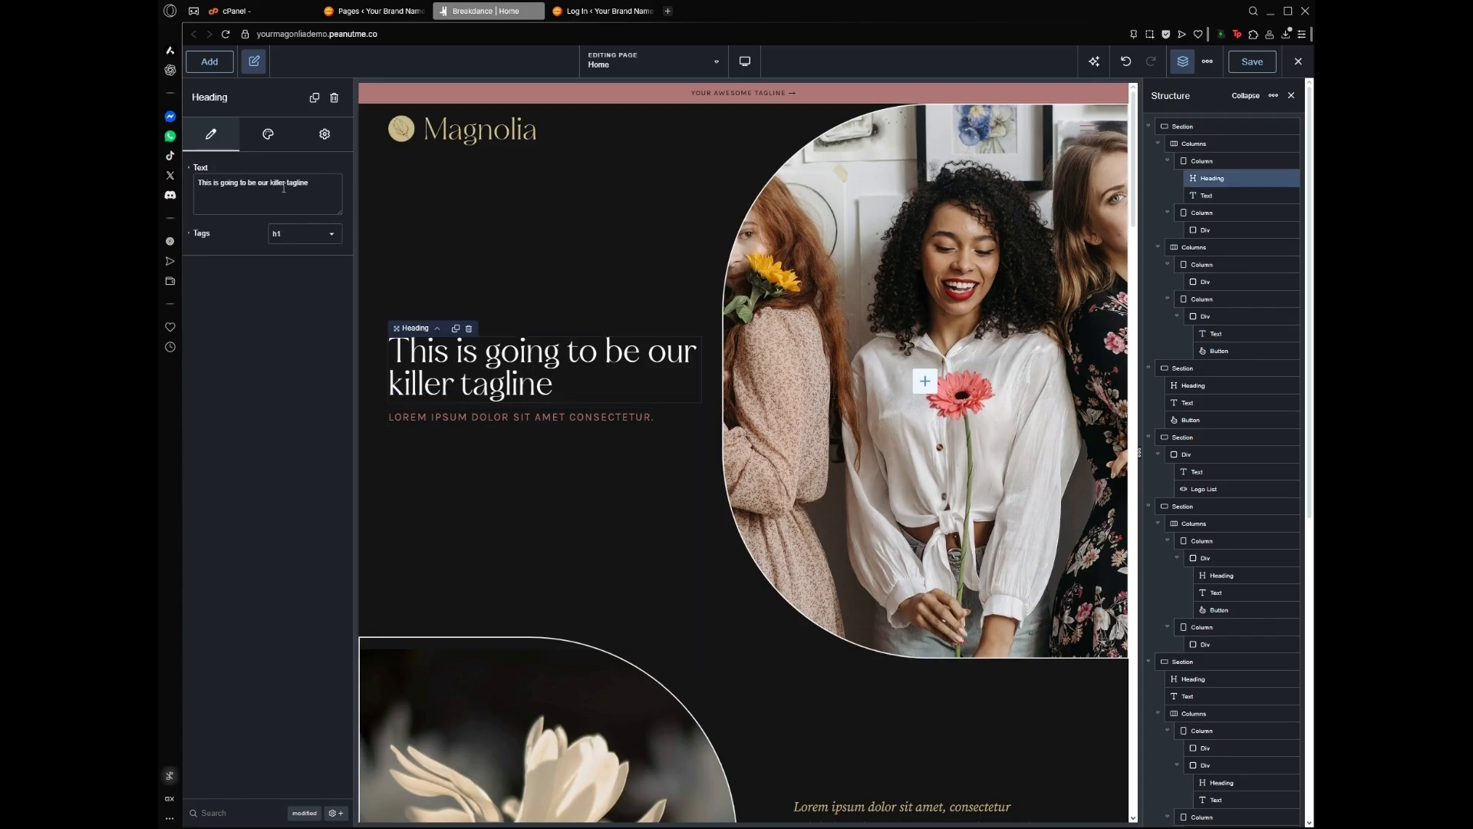
drag(287, 182, 163, 178)
click(225, 136)
click(274, 136)
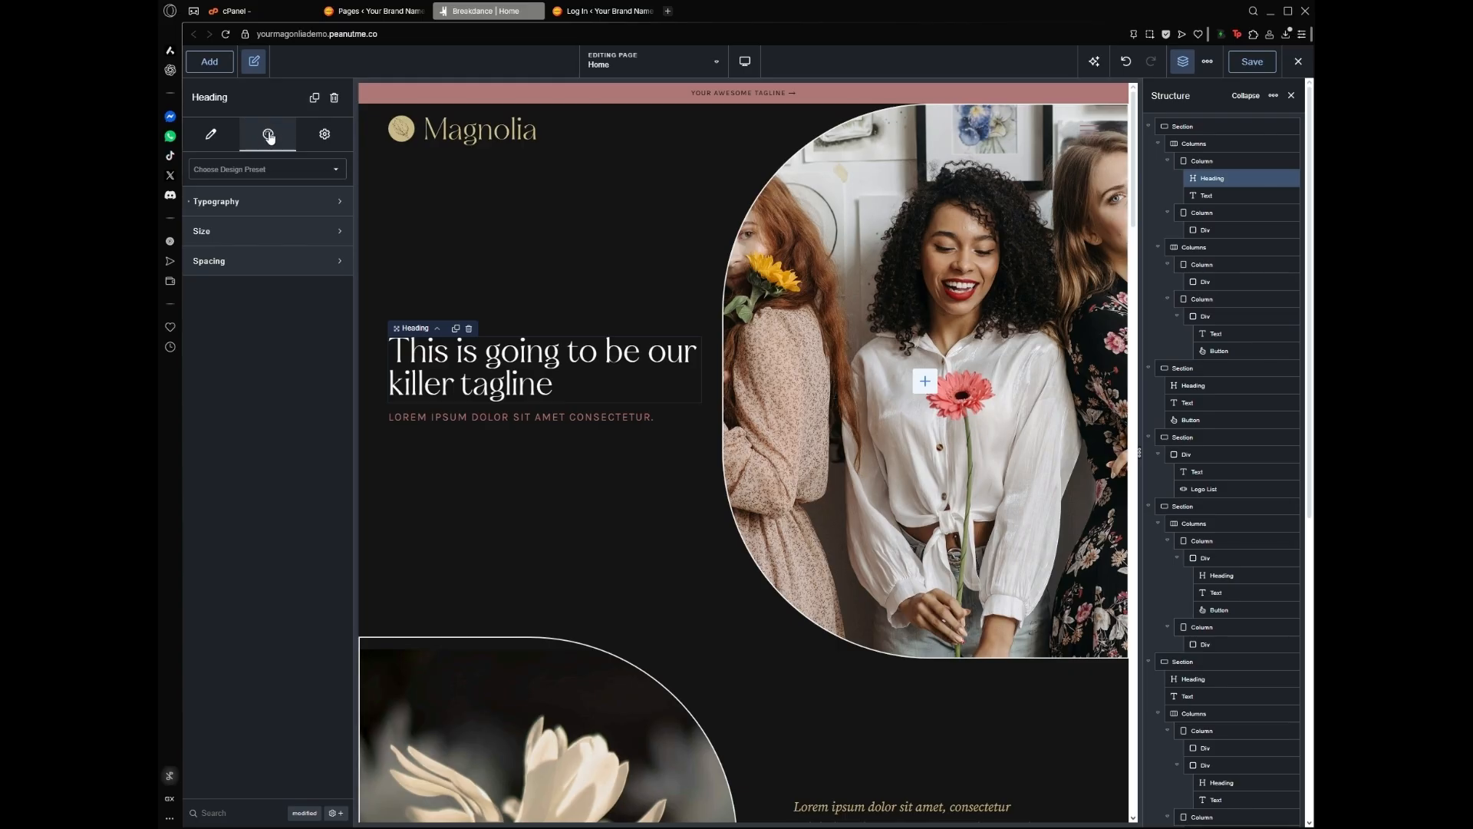
click(259, 206)
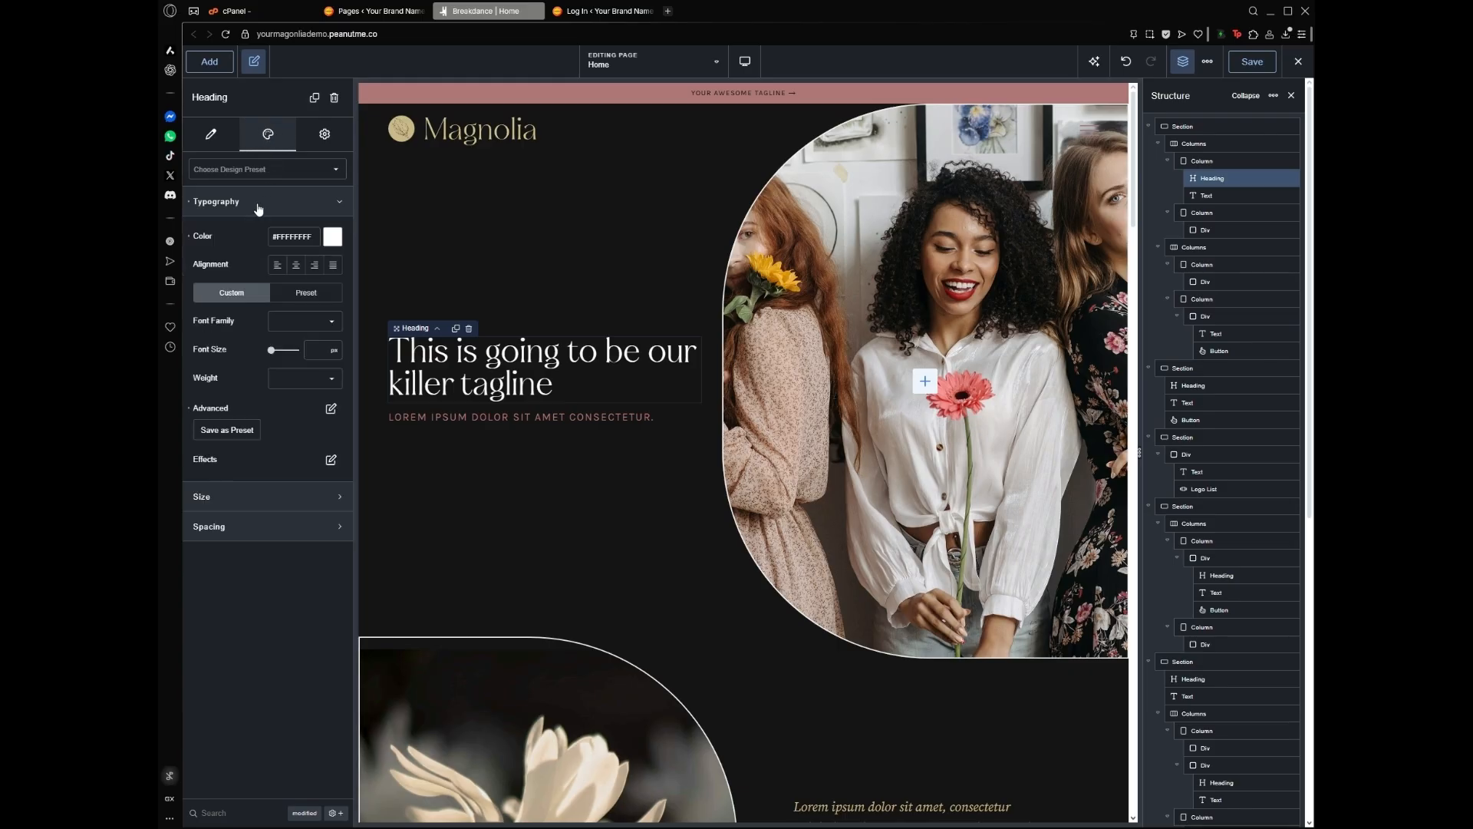
click(257, 204)
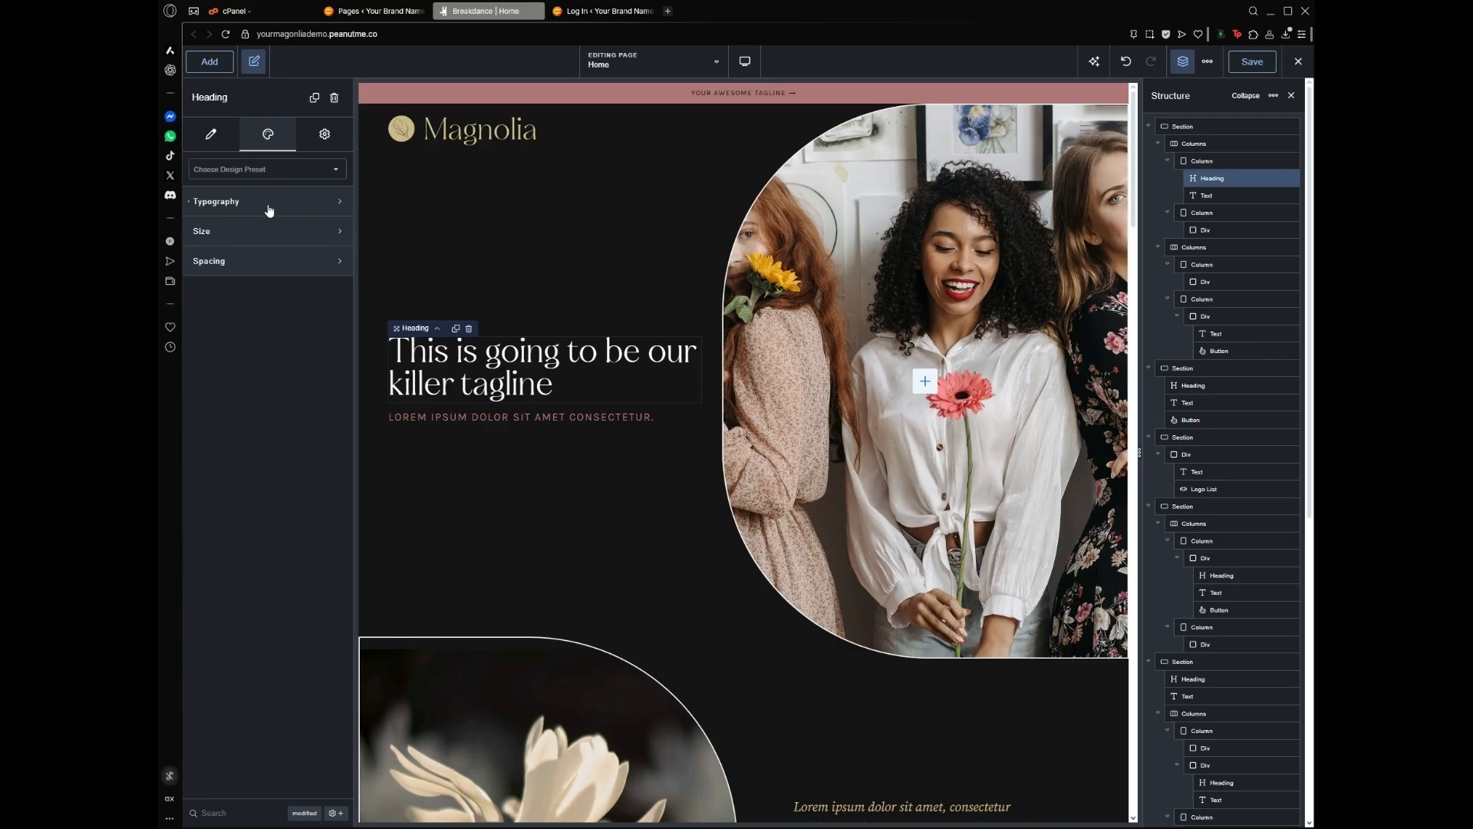
click(268, 207)
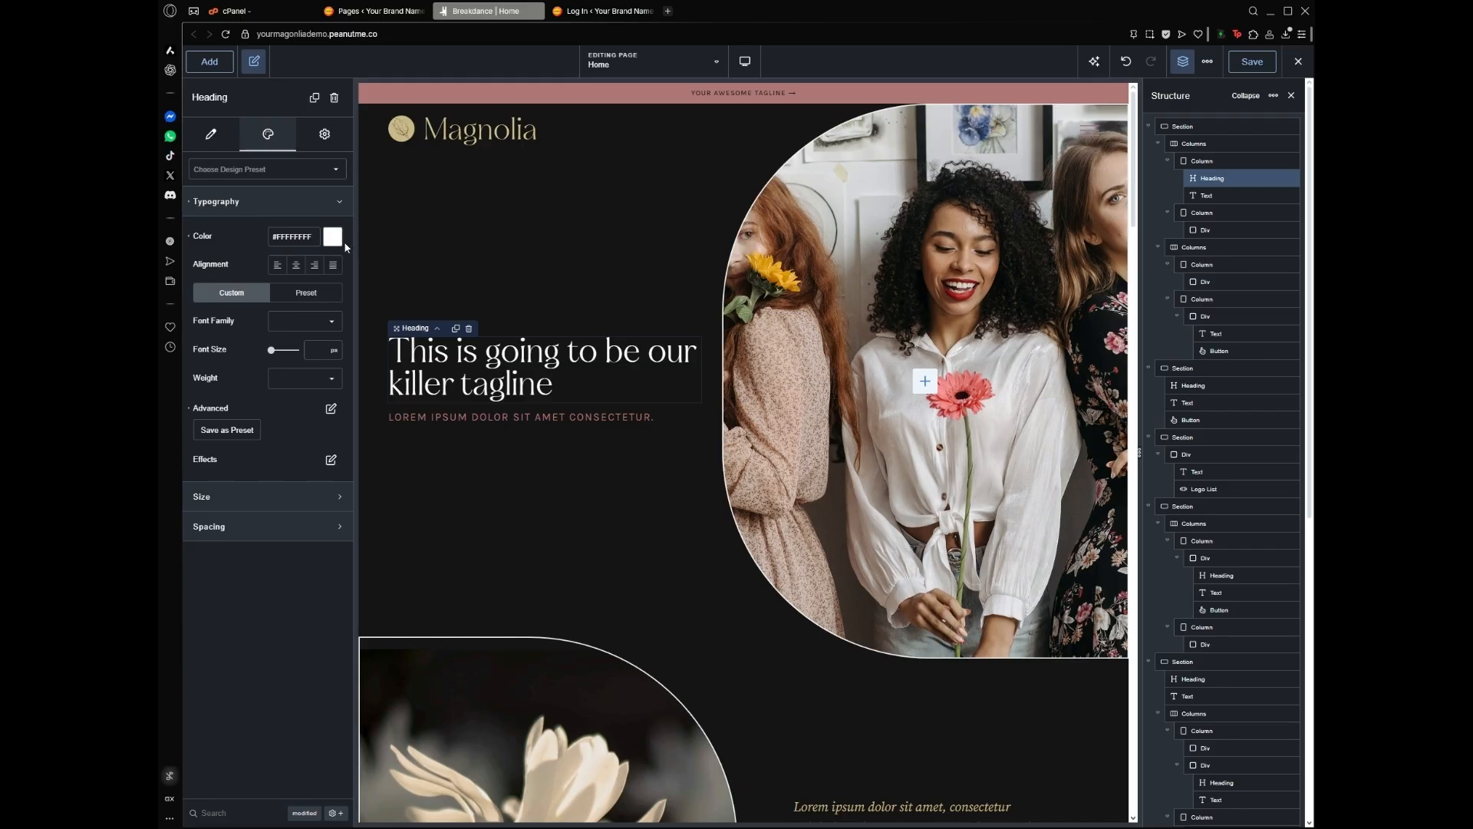
click(334, 324)
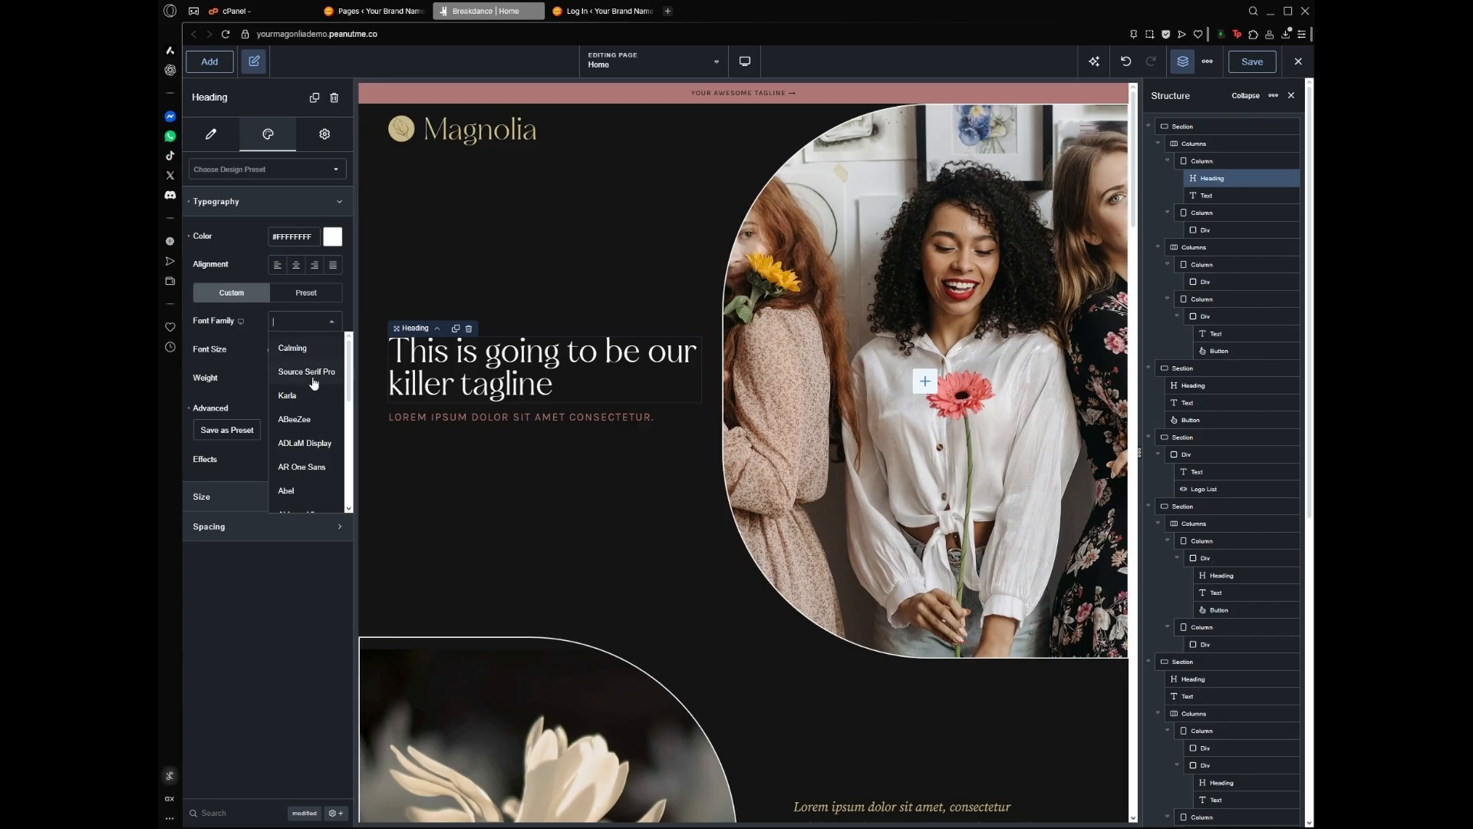
click(295, 398)
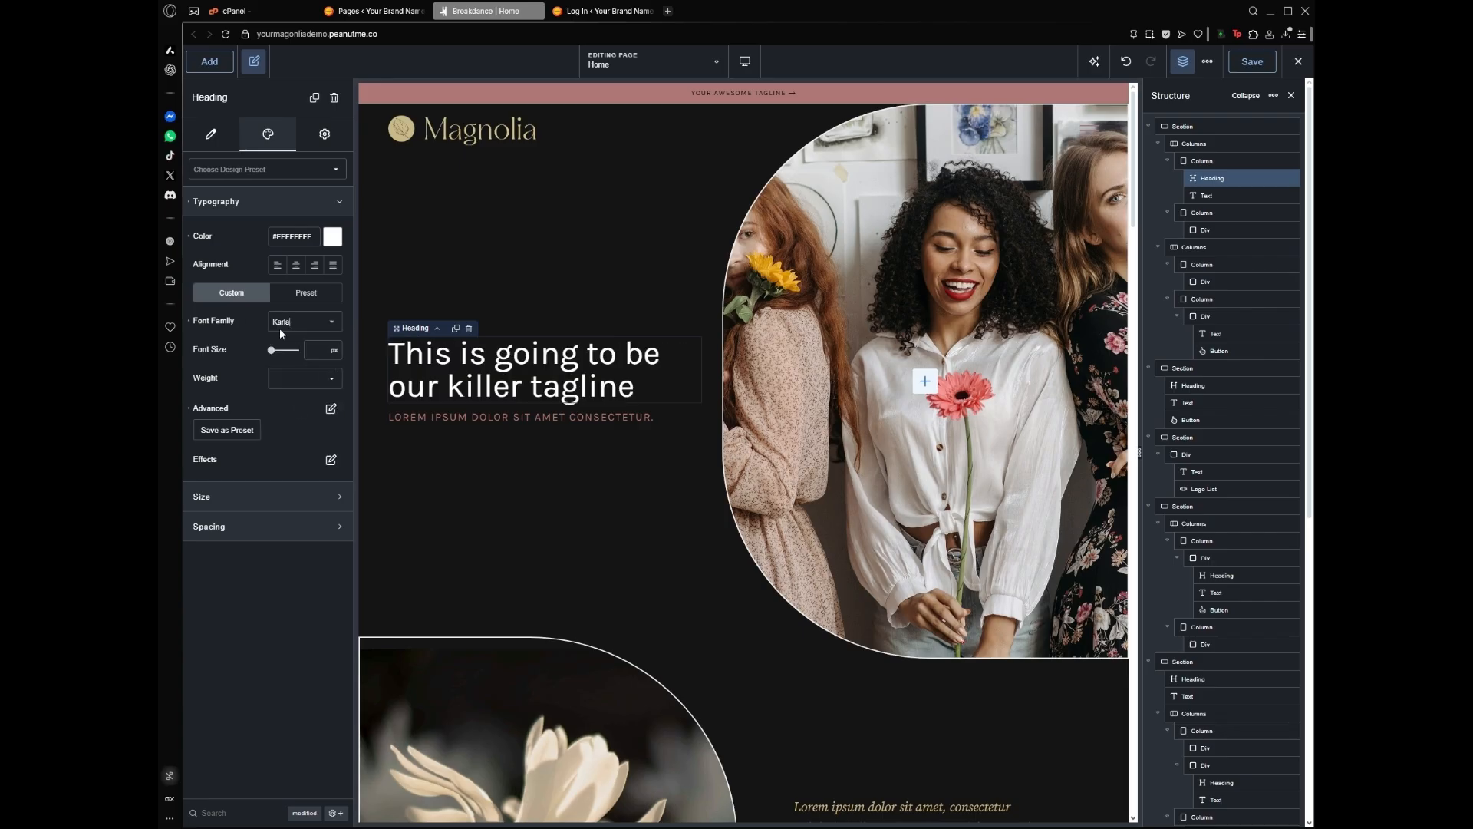
Set the hero heading's font size to 80 px, trying 60 px first
click(317, 350)
text(60)
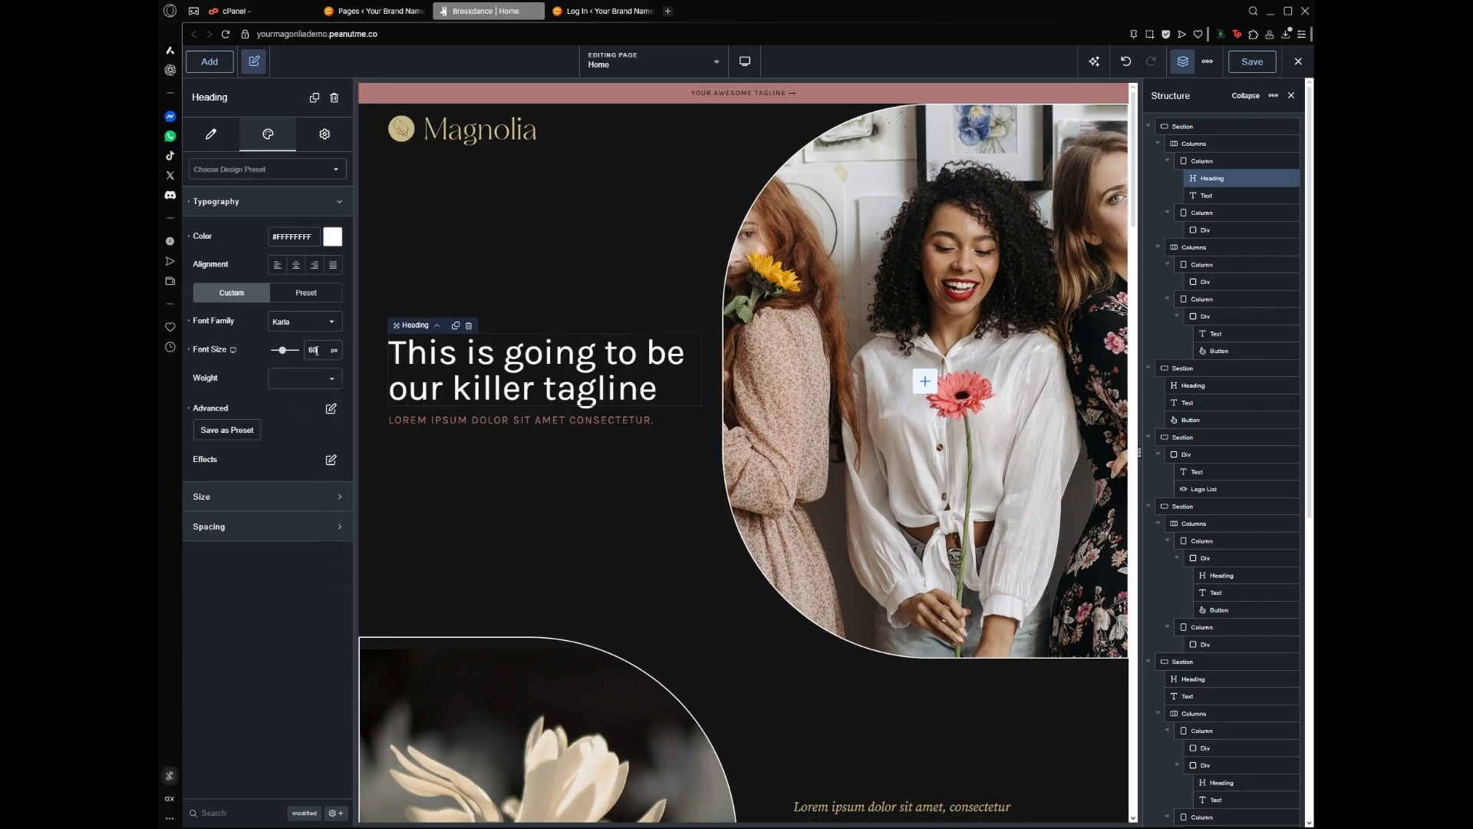
click(287, 349)
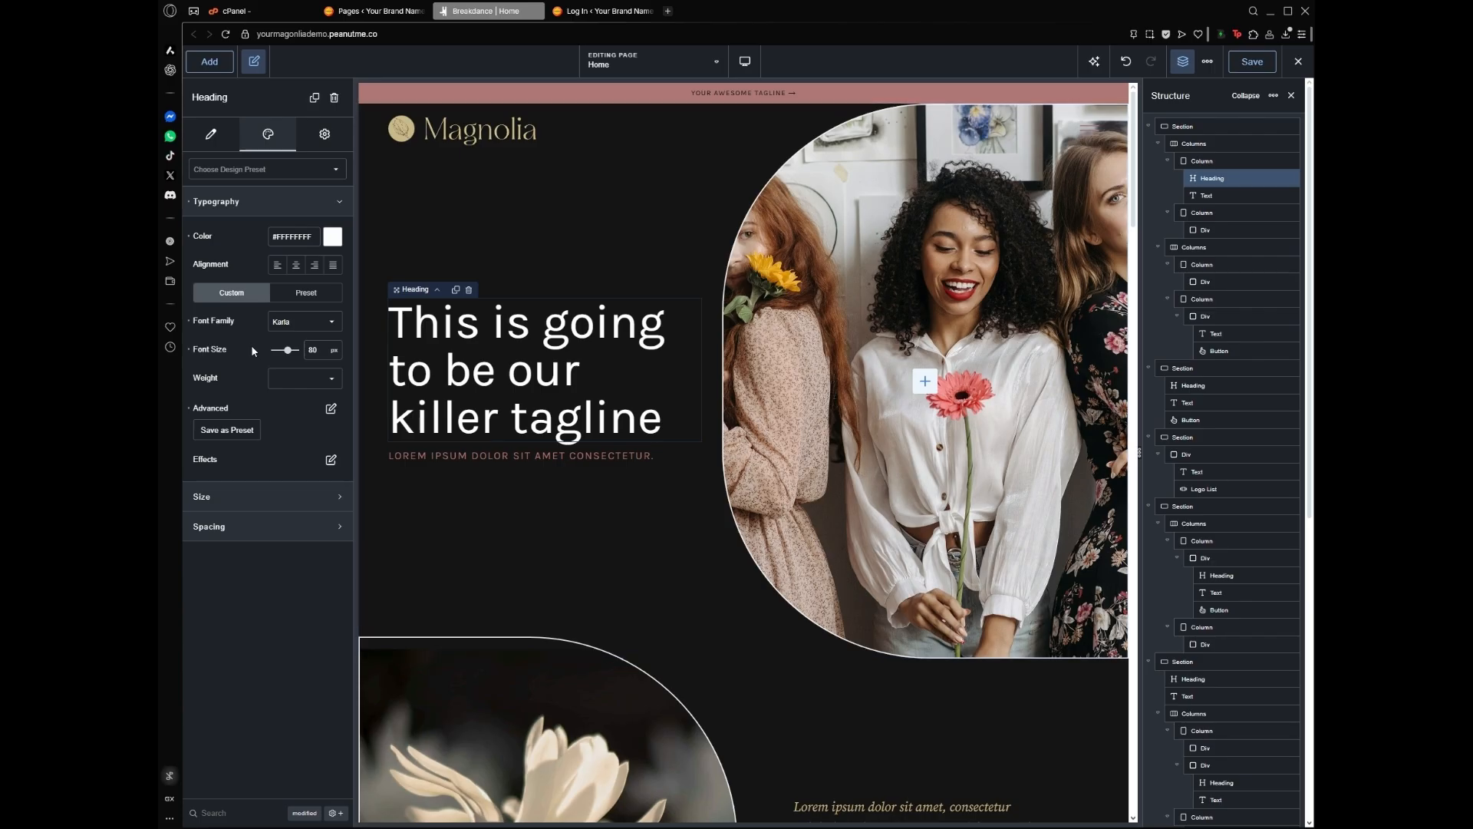
Try a custom coral red as the hero heading's text color
click(332, 238)
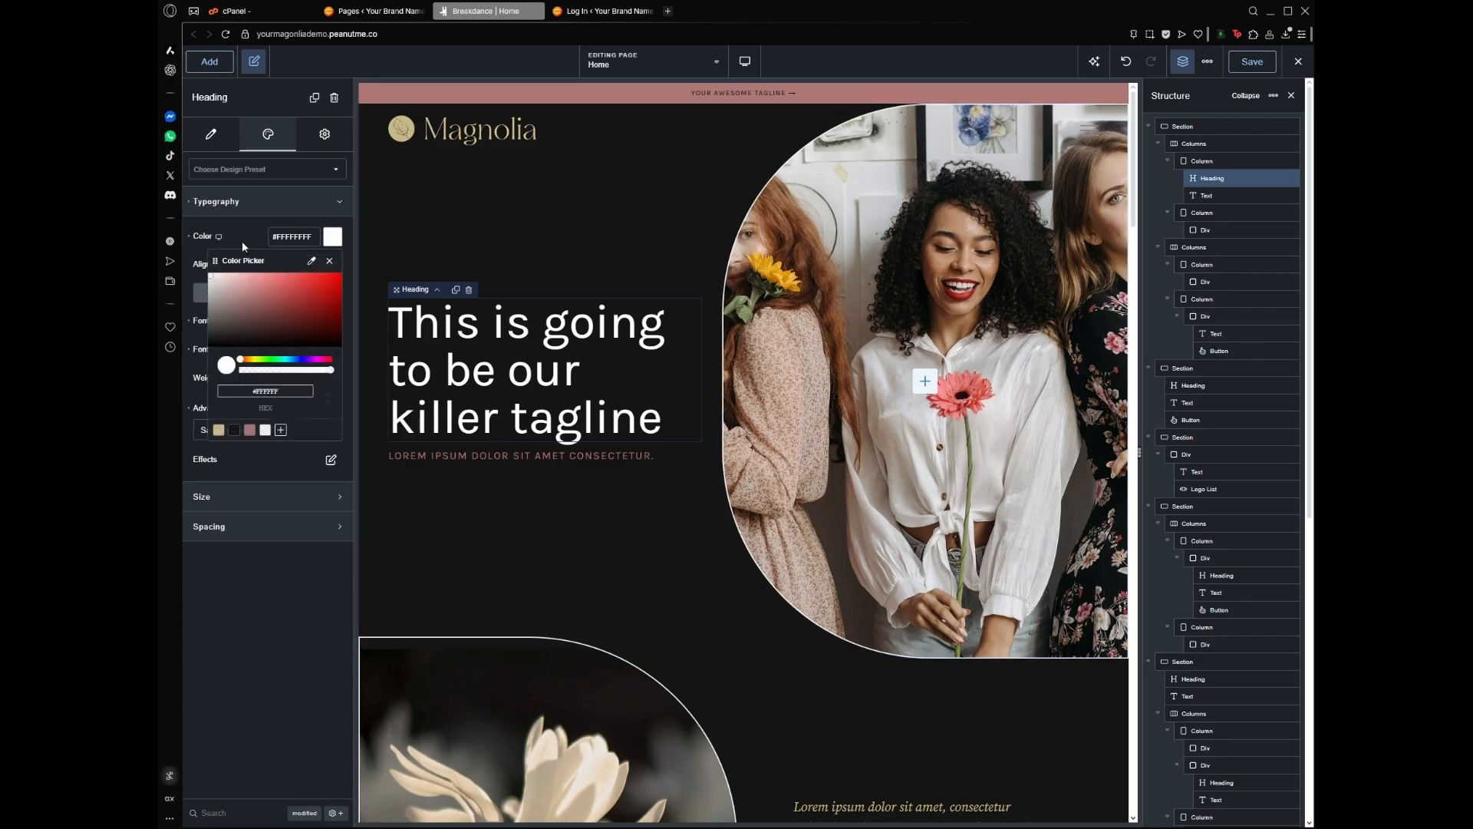
drag(280, 318, 283, 290)
click(249, 242)
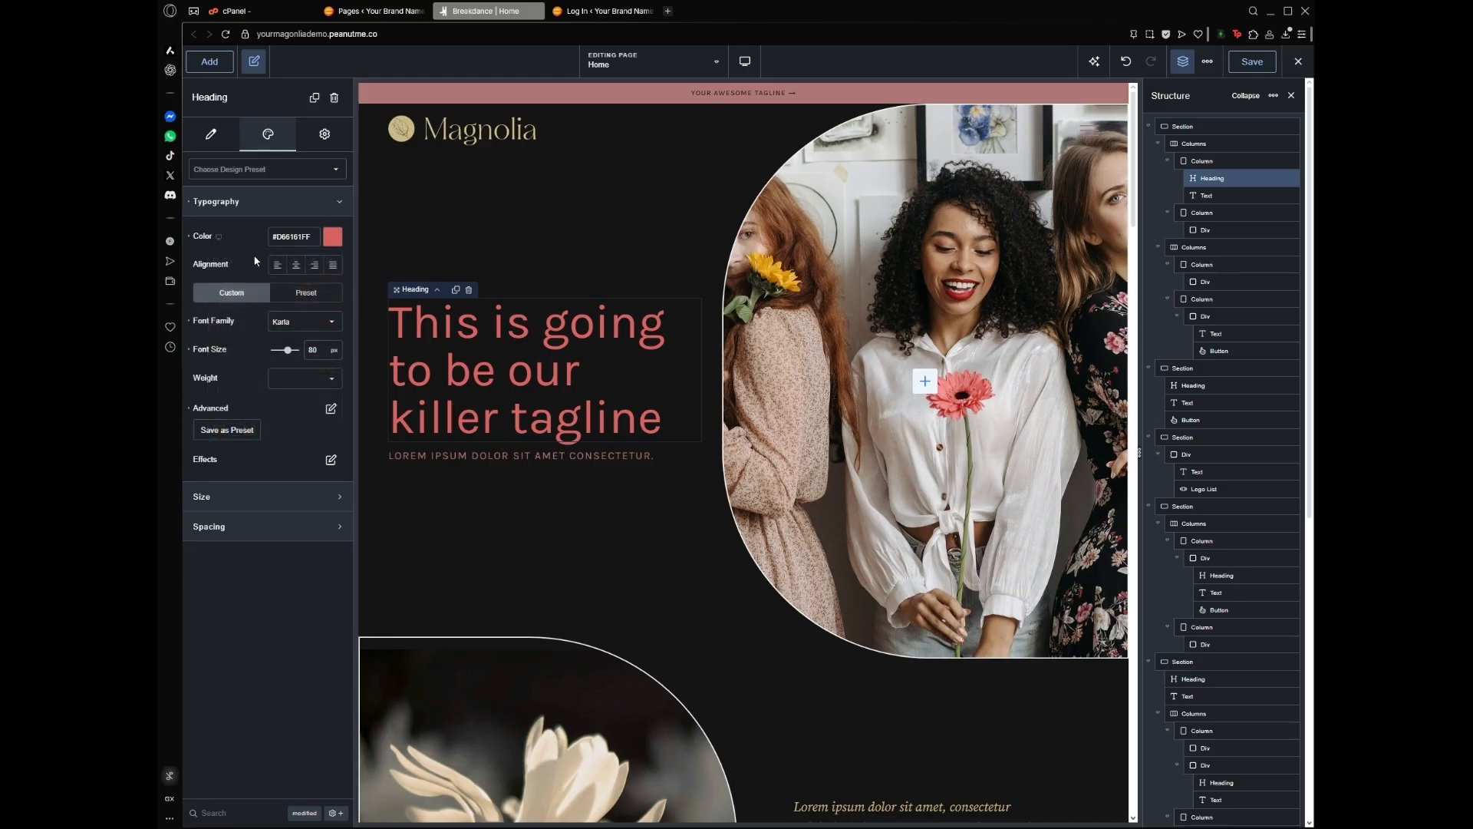
Set the hero heading's text color to the gold Brand color from the saved palette
click(333, 237)
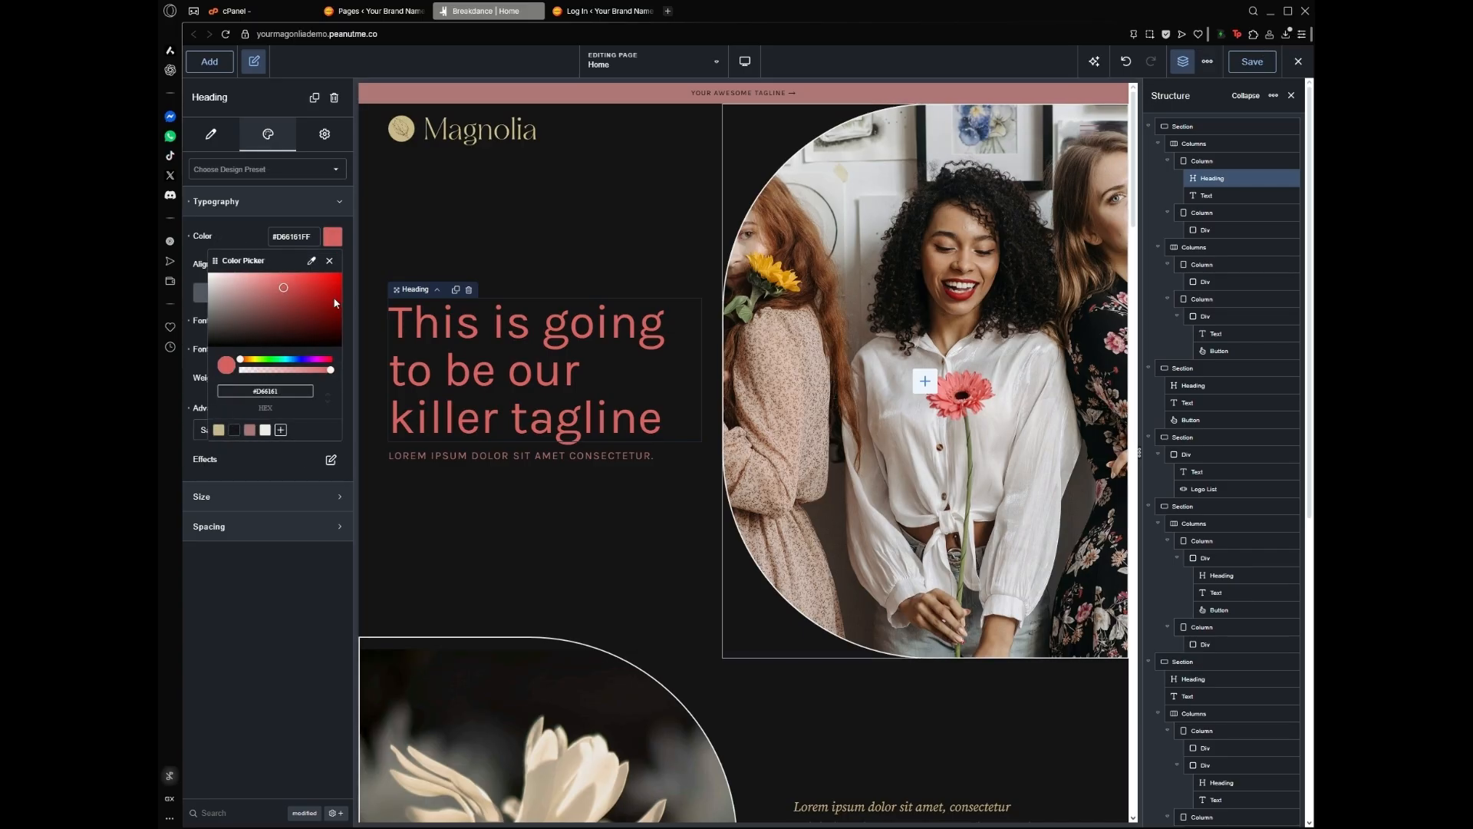
click(219, 432)
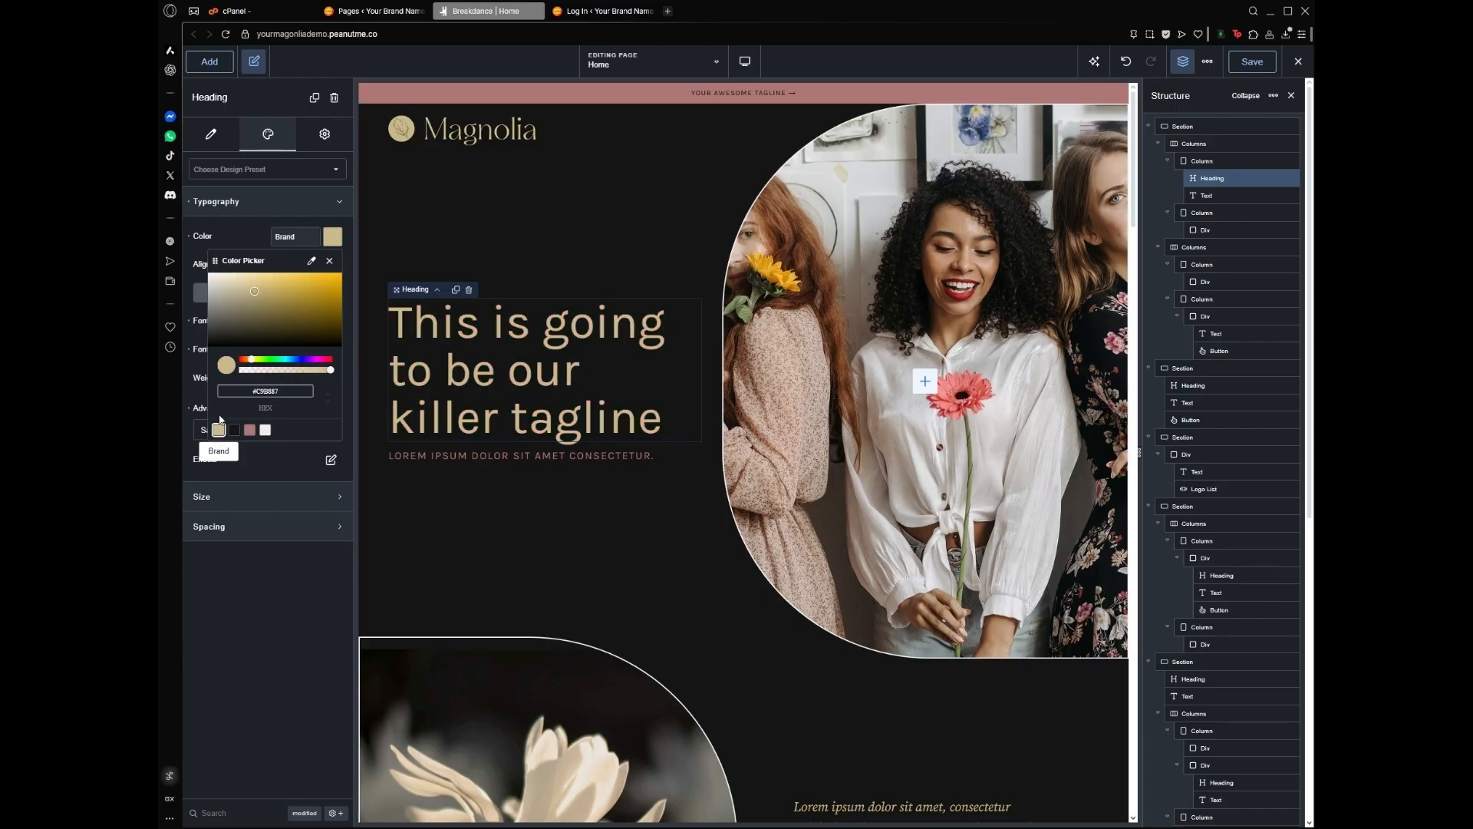
click(333, 240)
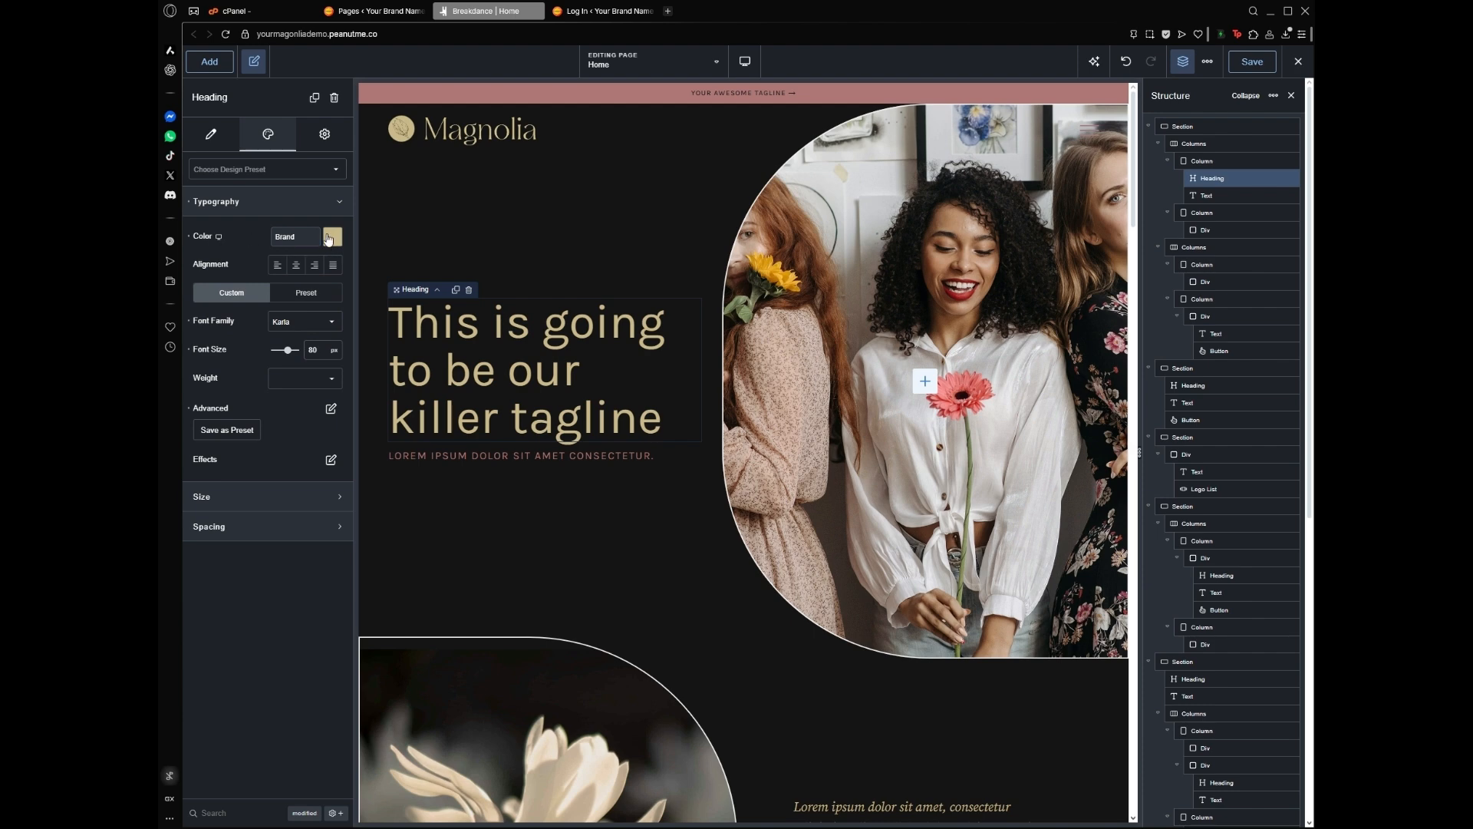
click(330, 238)
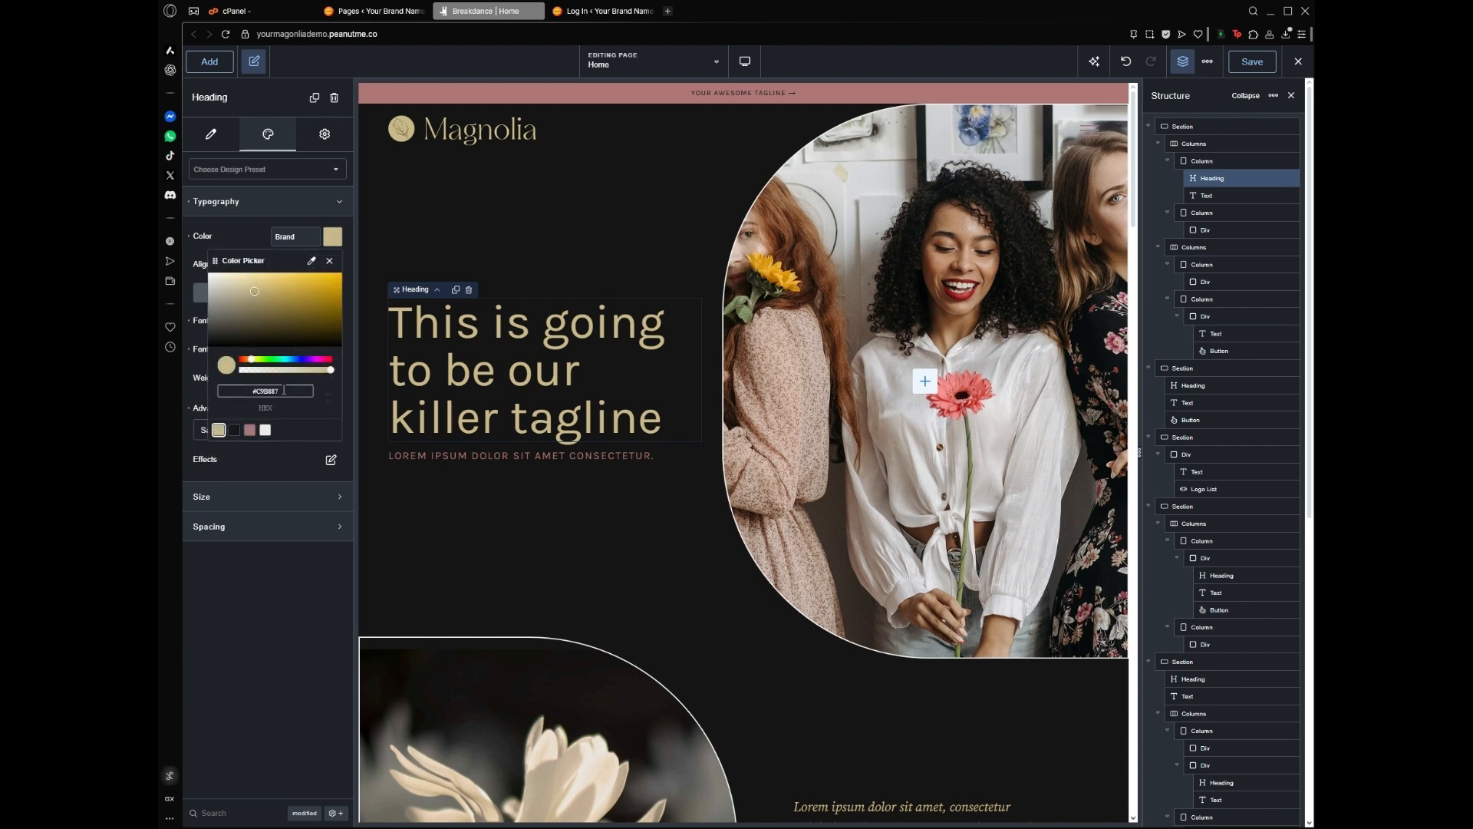
click(247, 237)
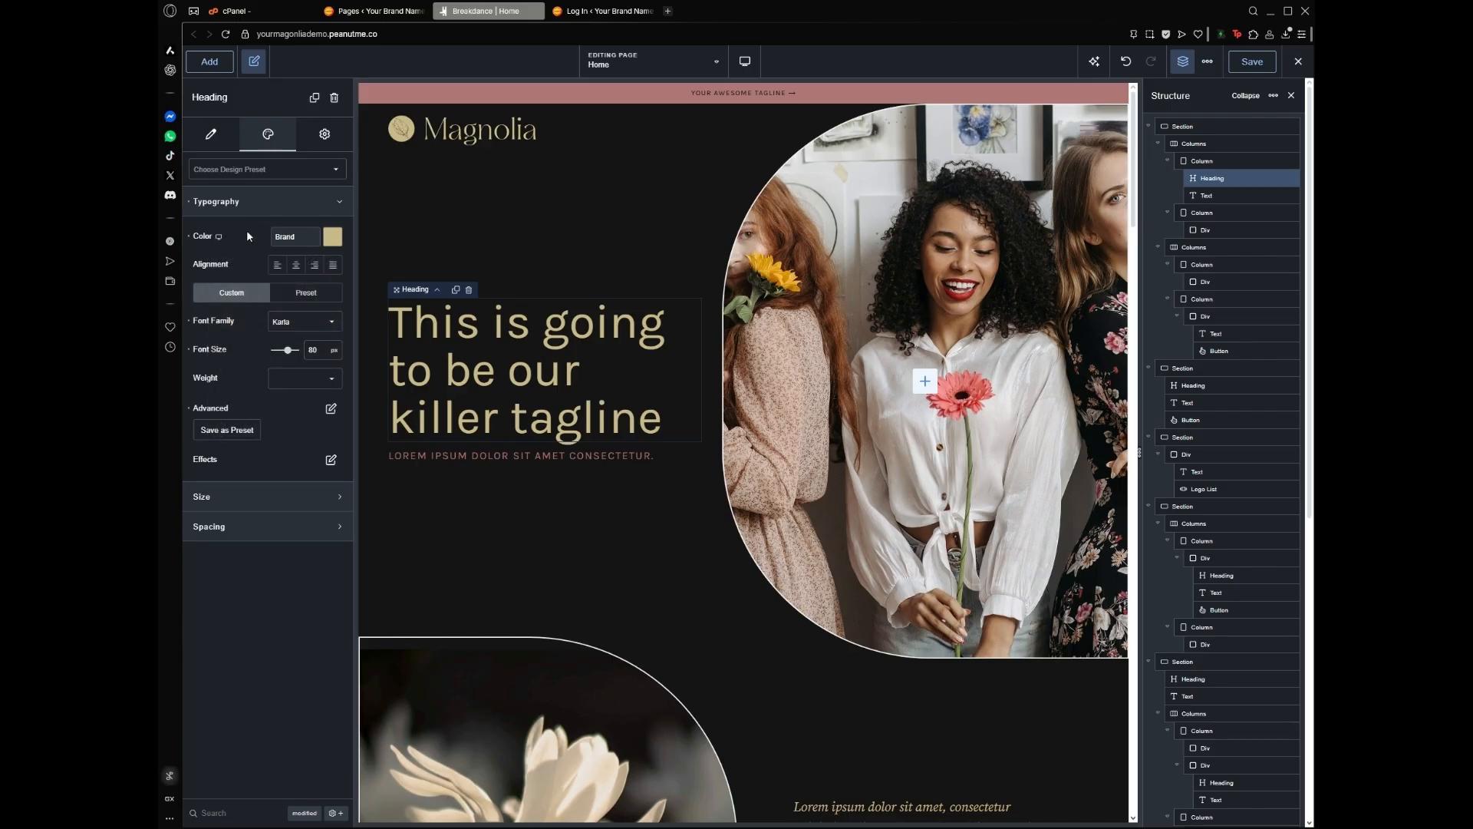
Try the uppercase and capitalize text transforms on the hero heading, and return the transform to none
click(325, 406)
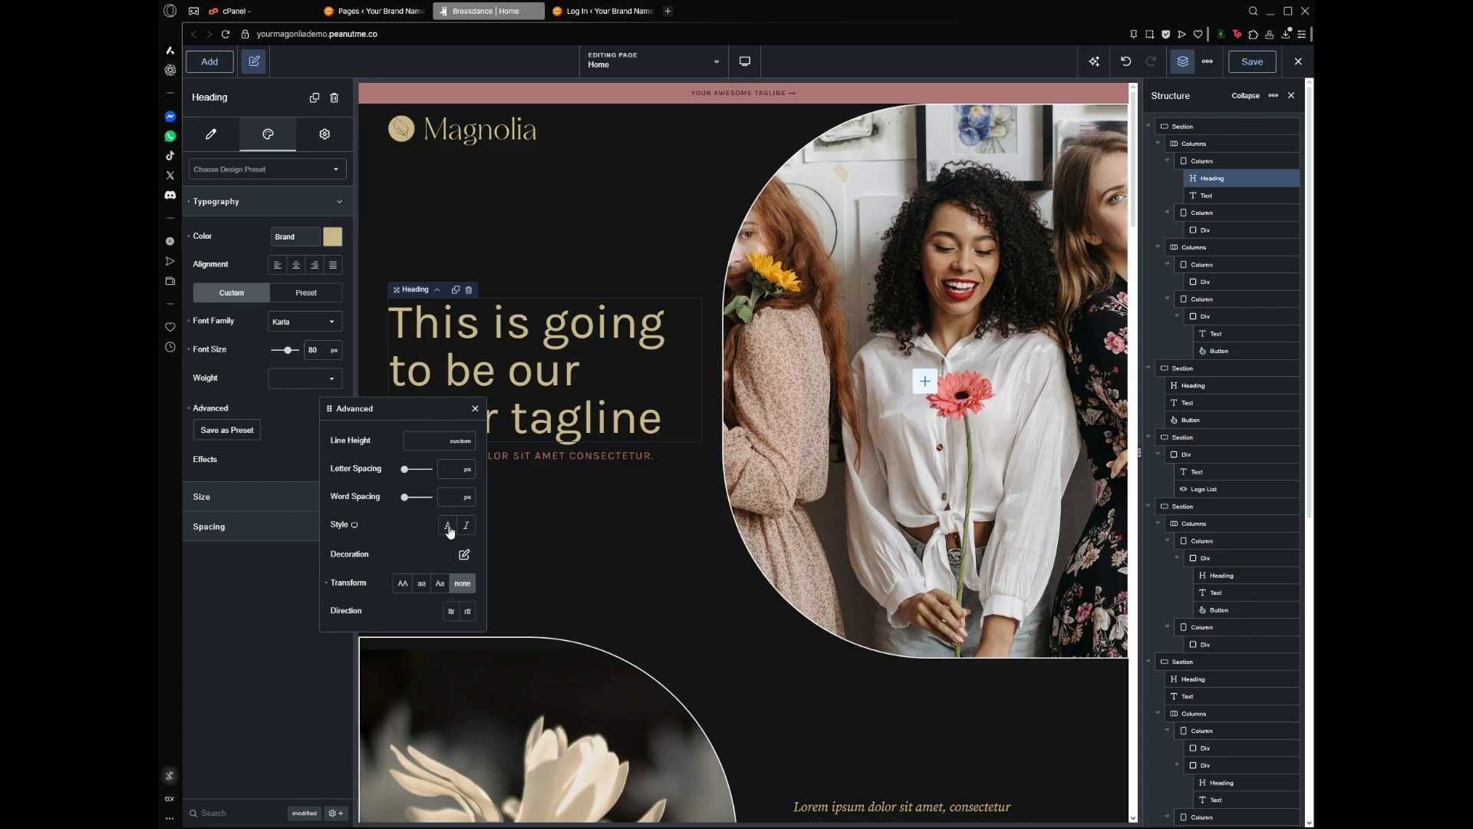
click(402, 584)
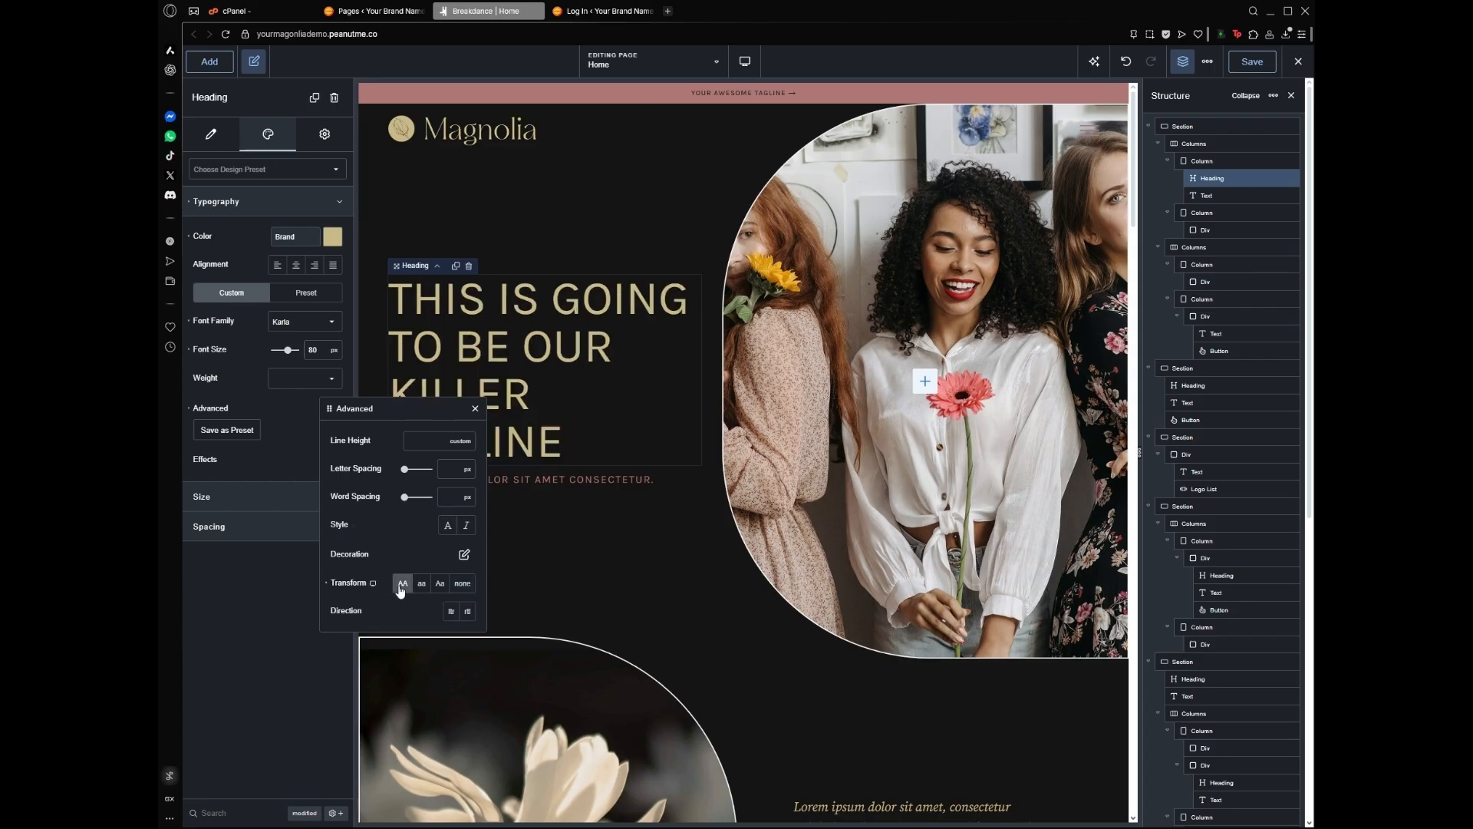
click(268, 635)
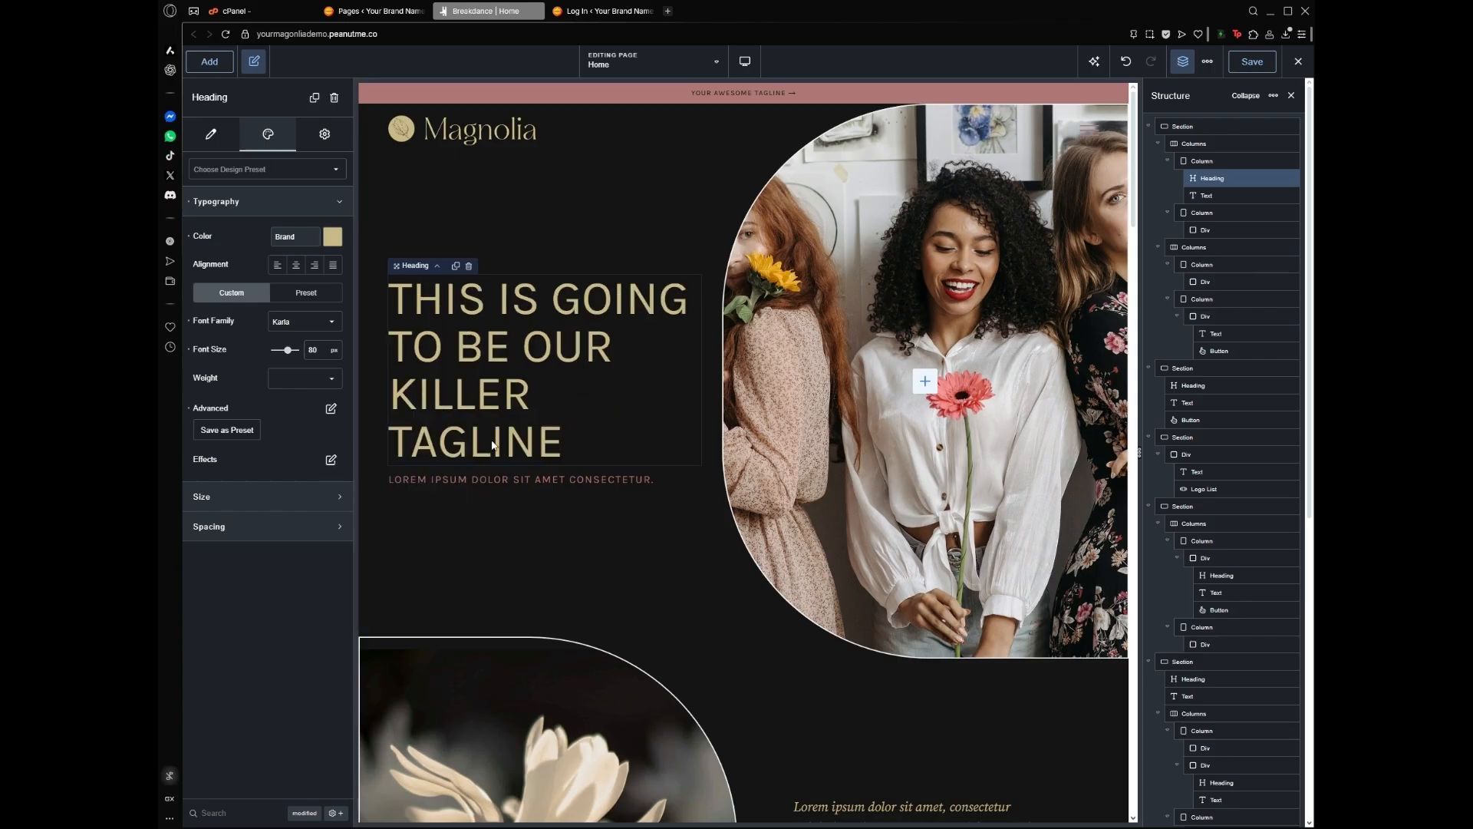
click(331, 408)
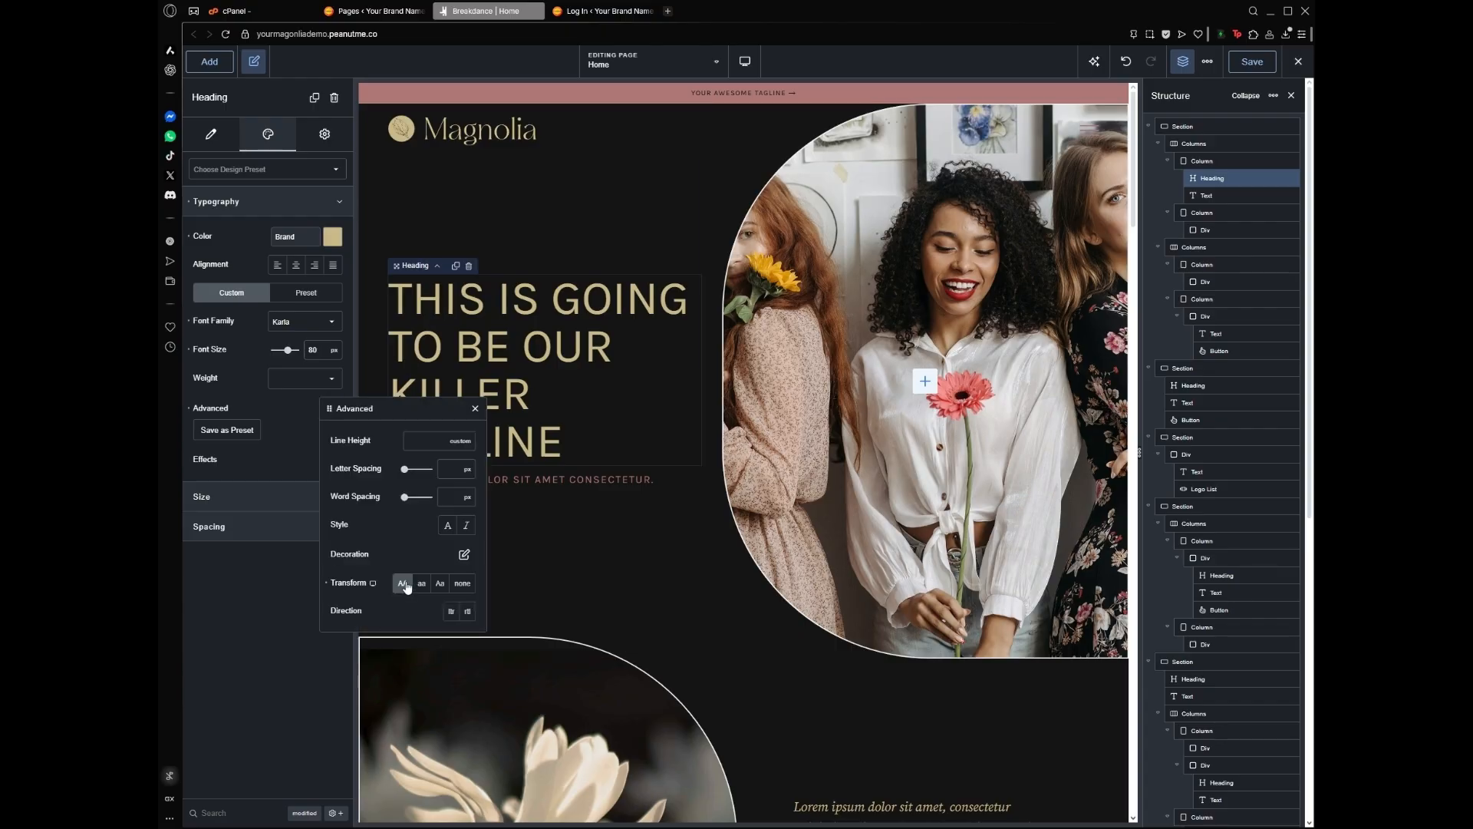
click(441, 584)
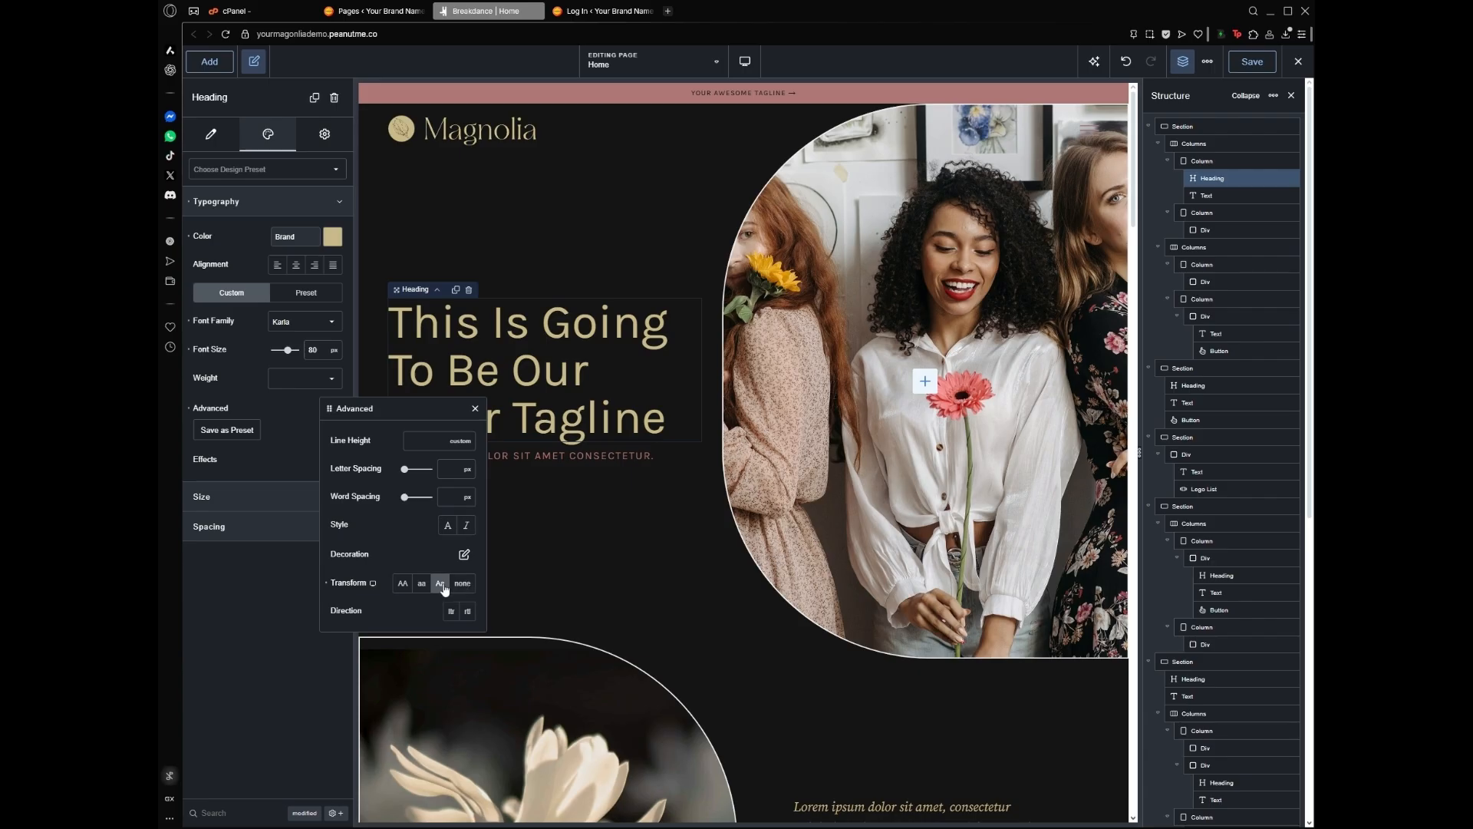
click(455, 583)
click(264, 598)
Open the design settings of the italic paragraph beside the magnolia image
click(859, 240)
scroll(859, 240, down, 6)
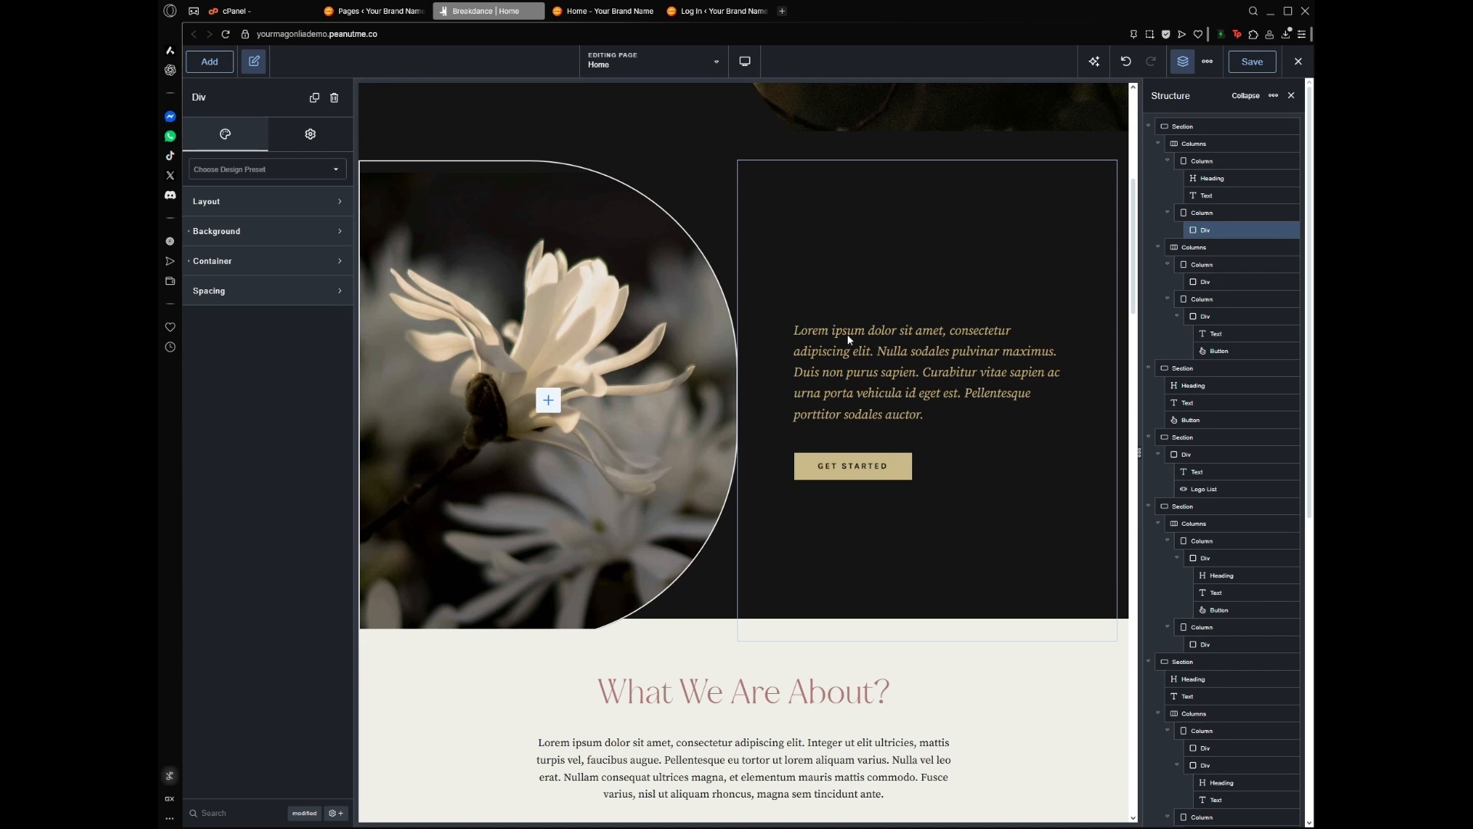
click(841, 381)
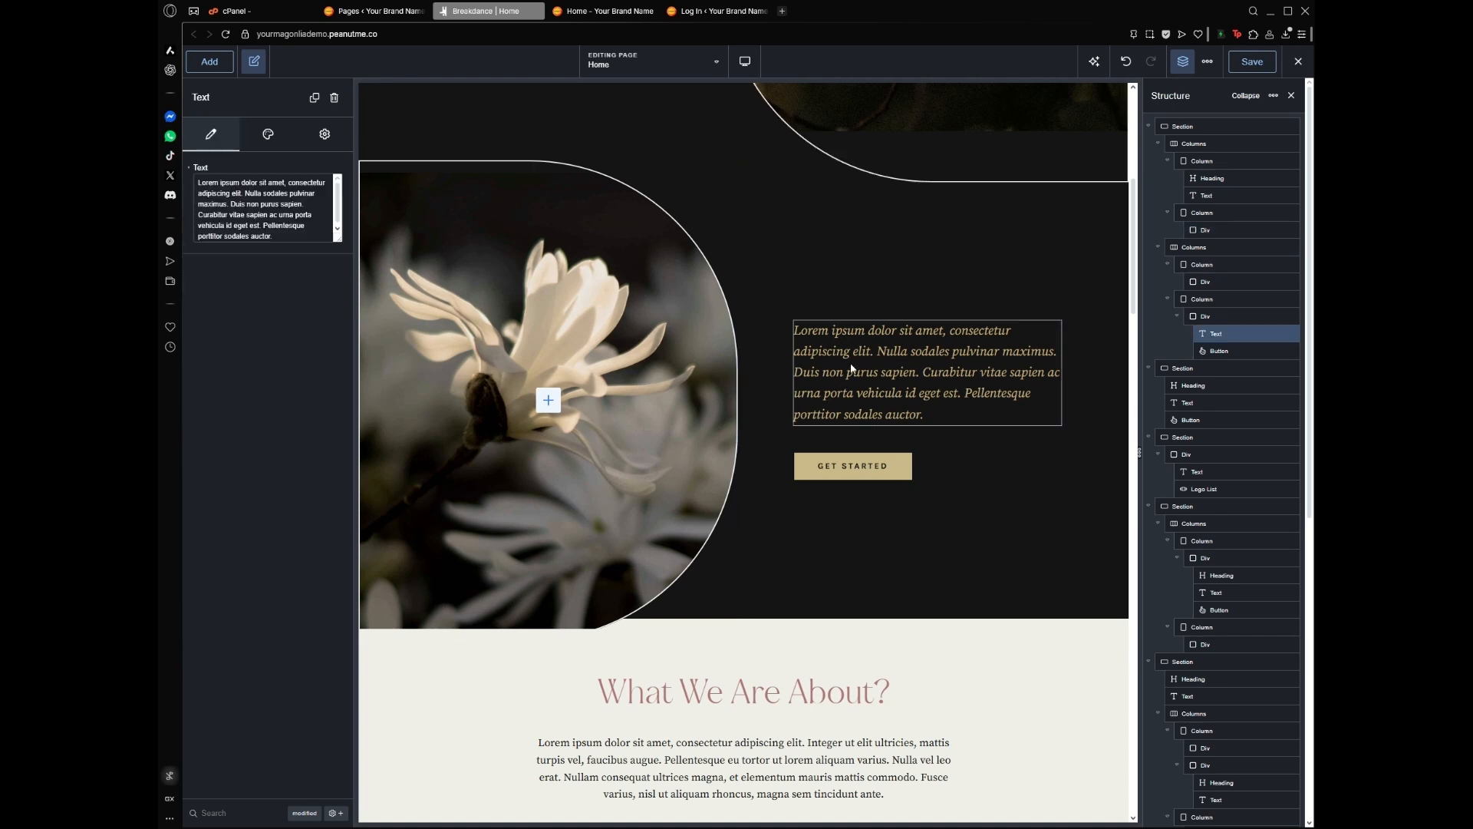
click(268, 137)
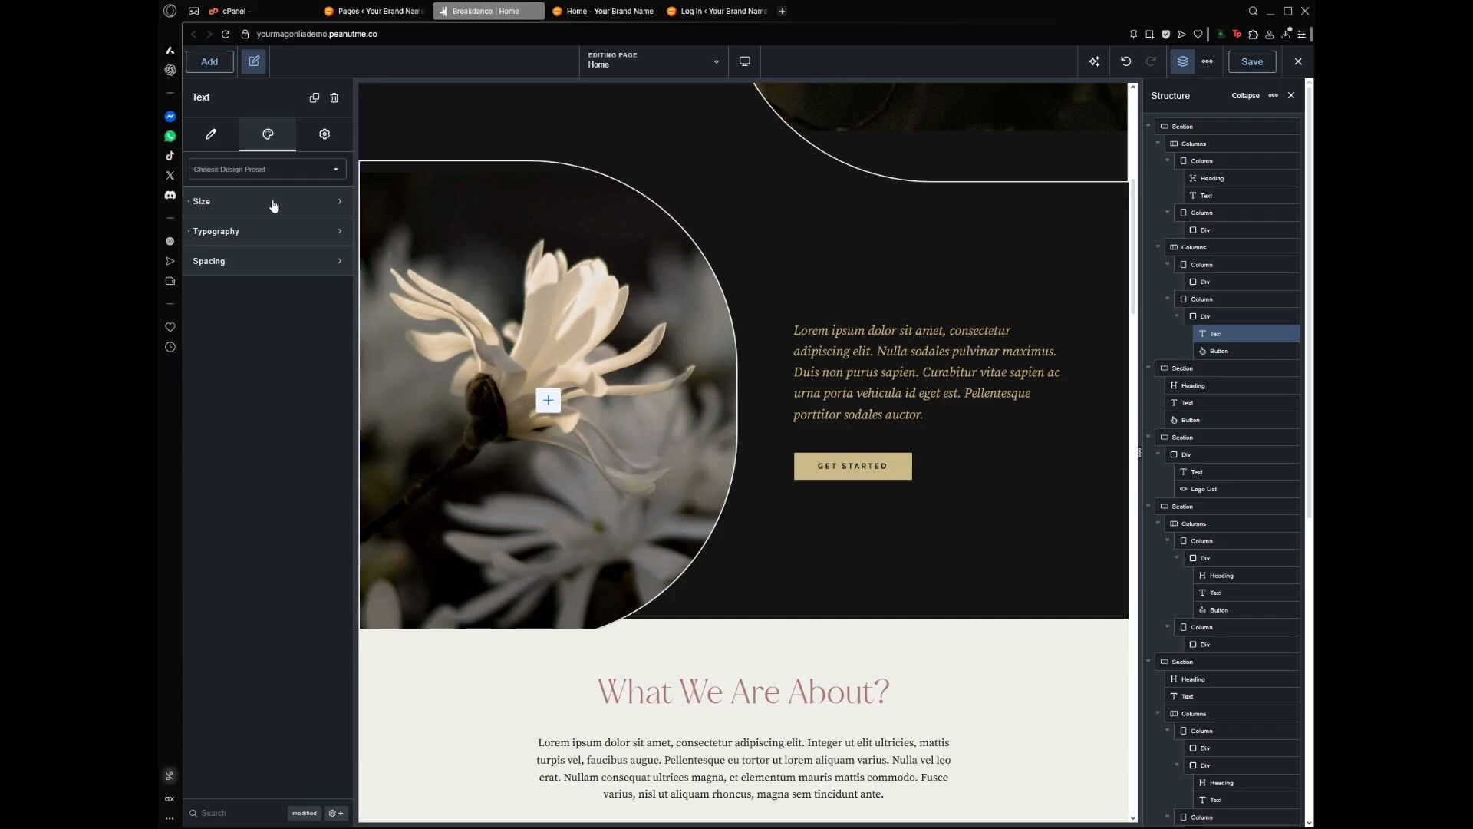
Open the link dialog of the Learn More button under "What We Are About?" and pick the Contact page as the destination
scroll(831, 316, down, 5)
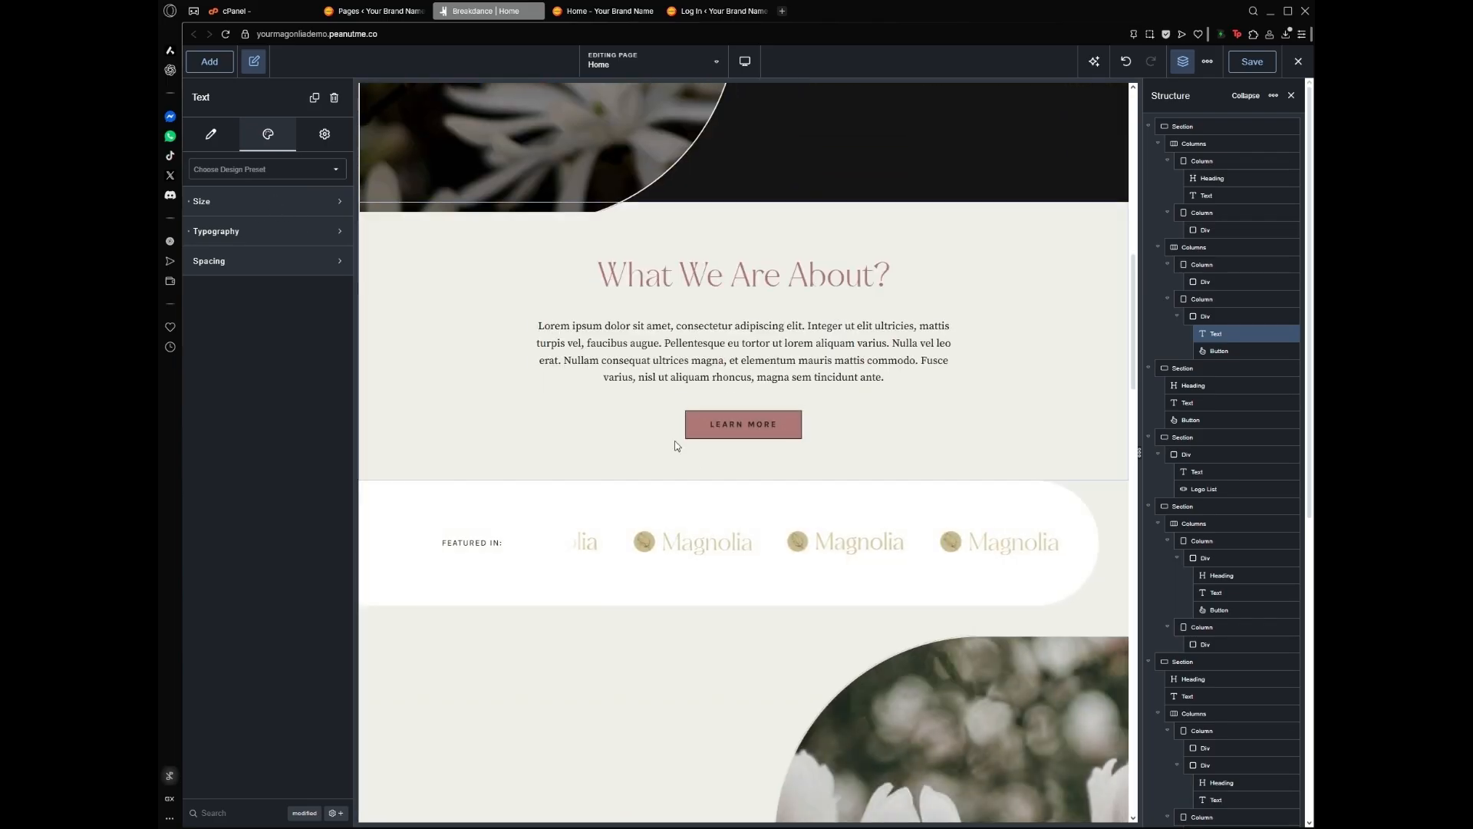
click(762, 440)
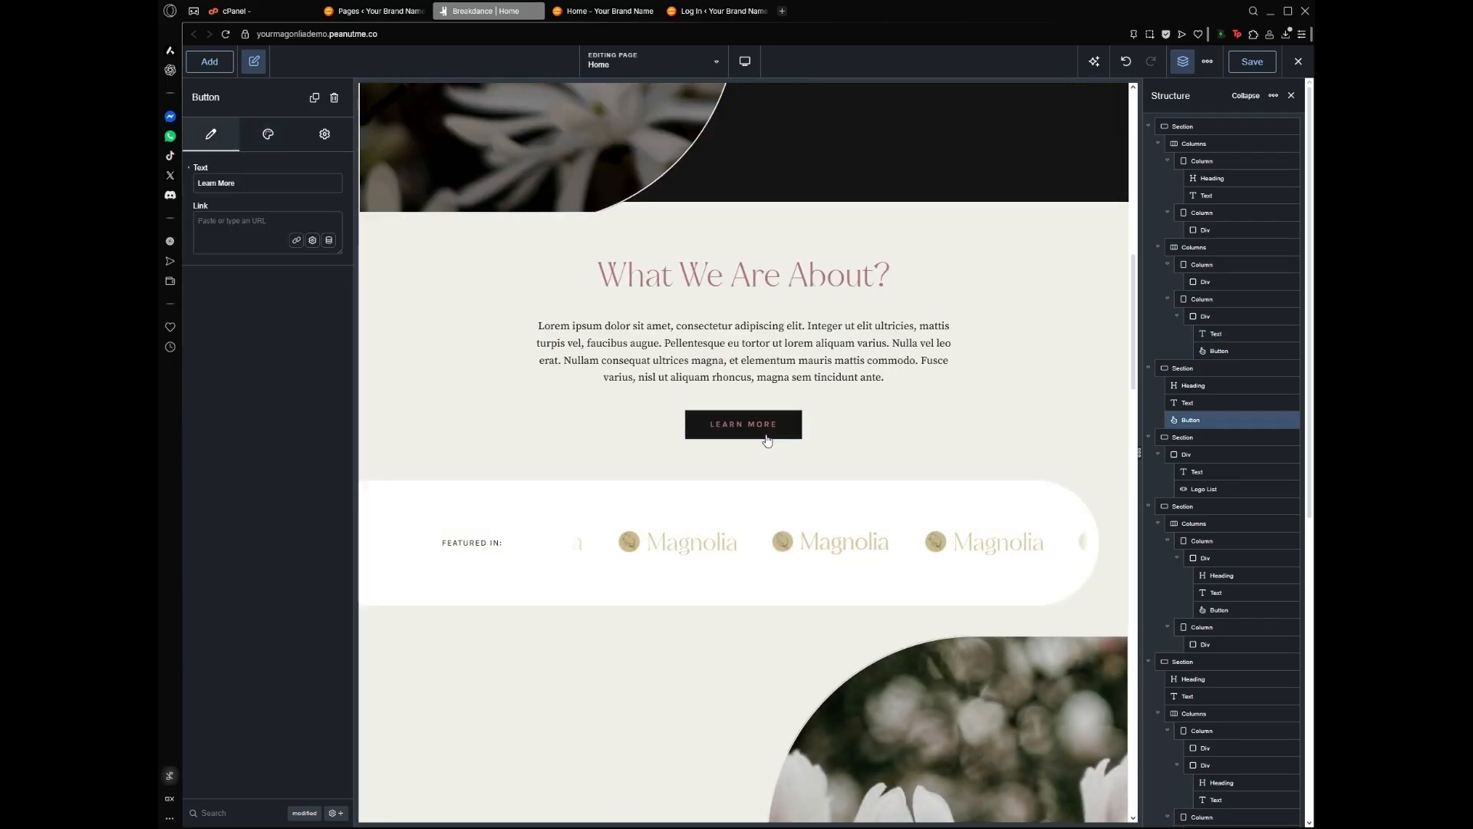
click(297, 241)
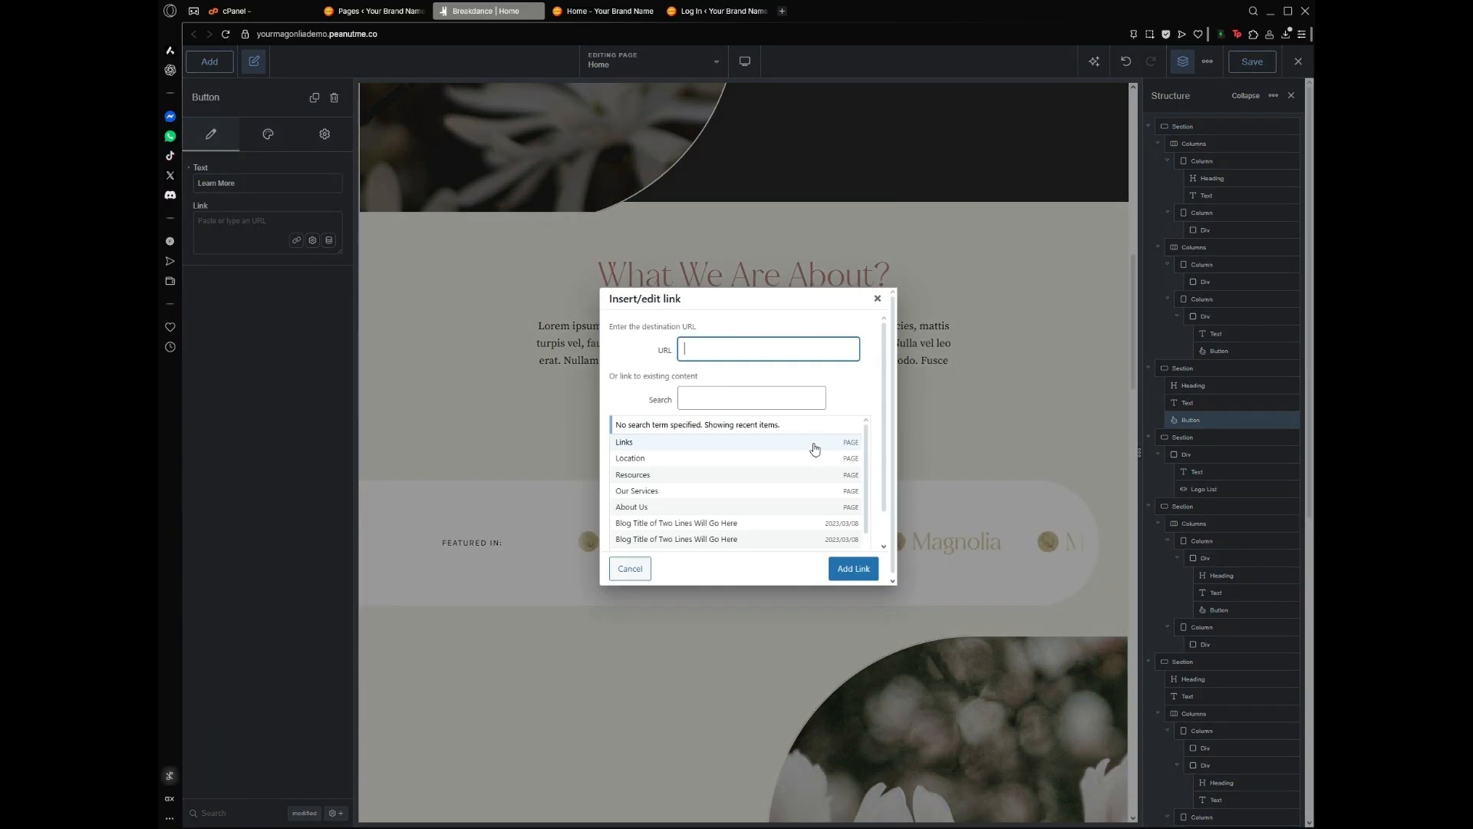
drag(779, 305, 510, 316)
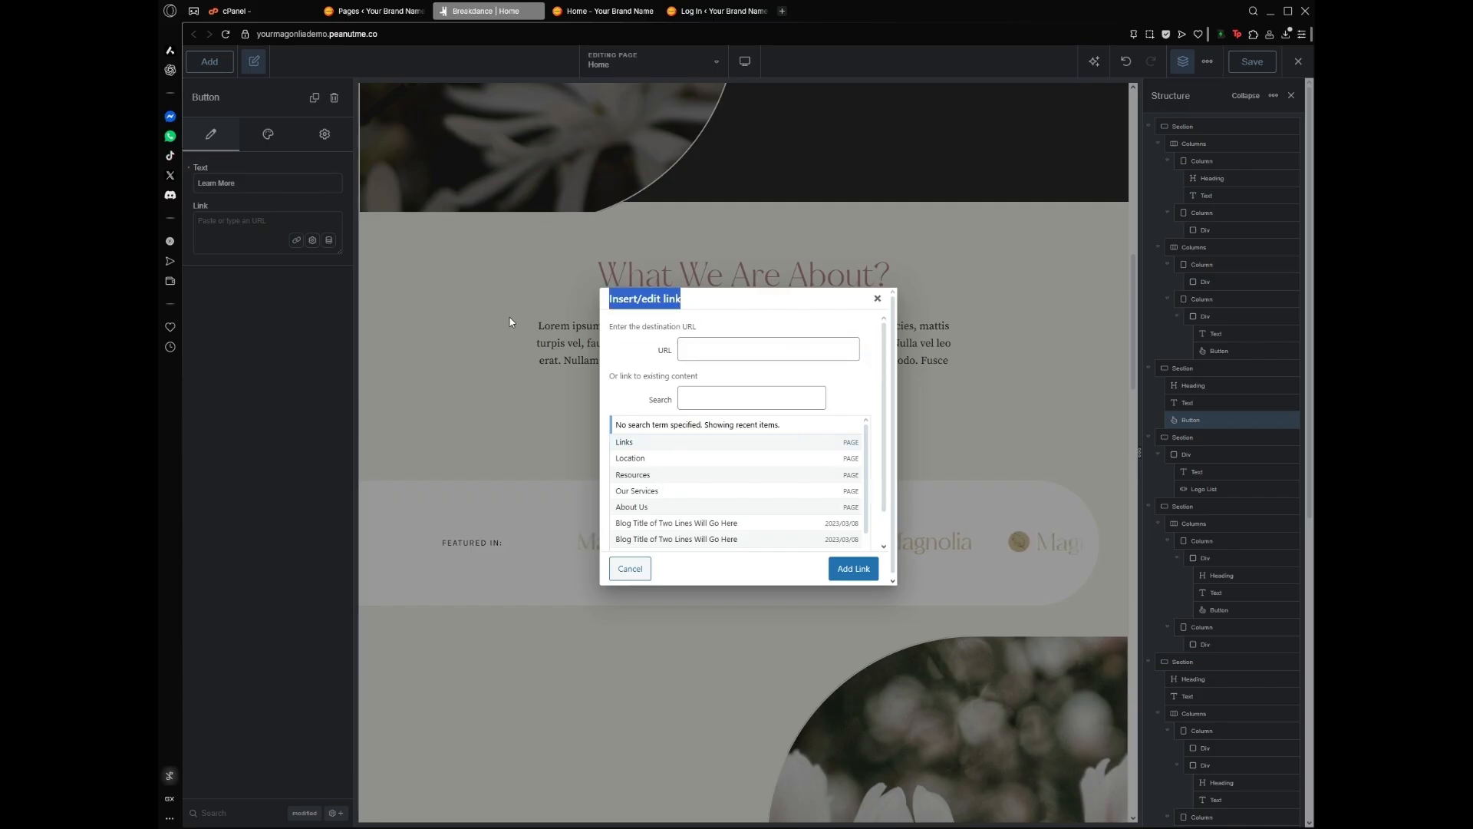
click(749, 306)
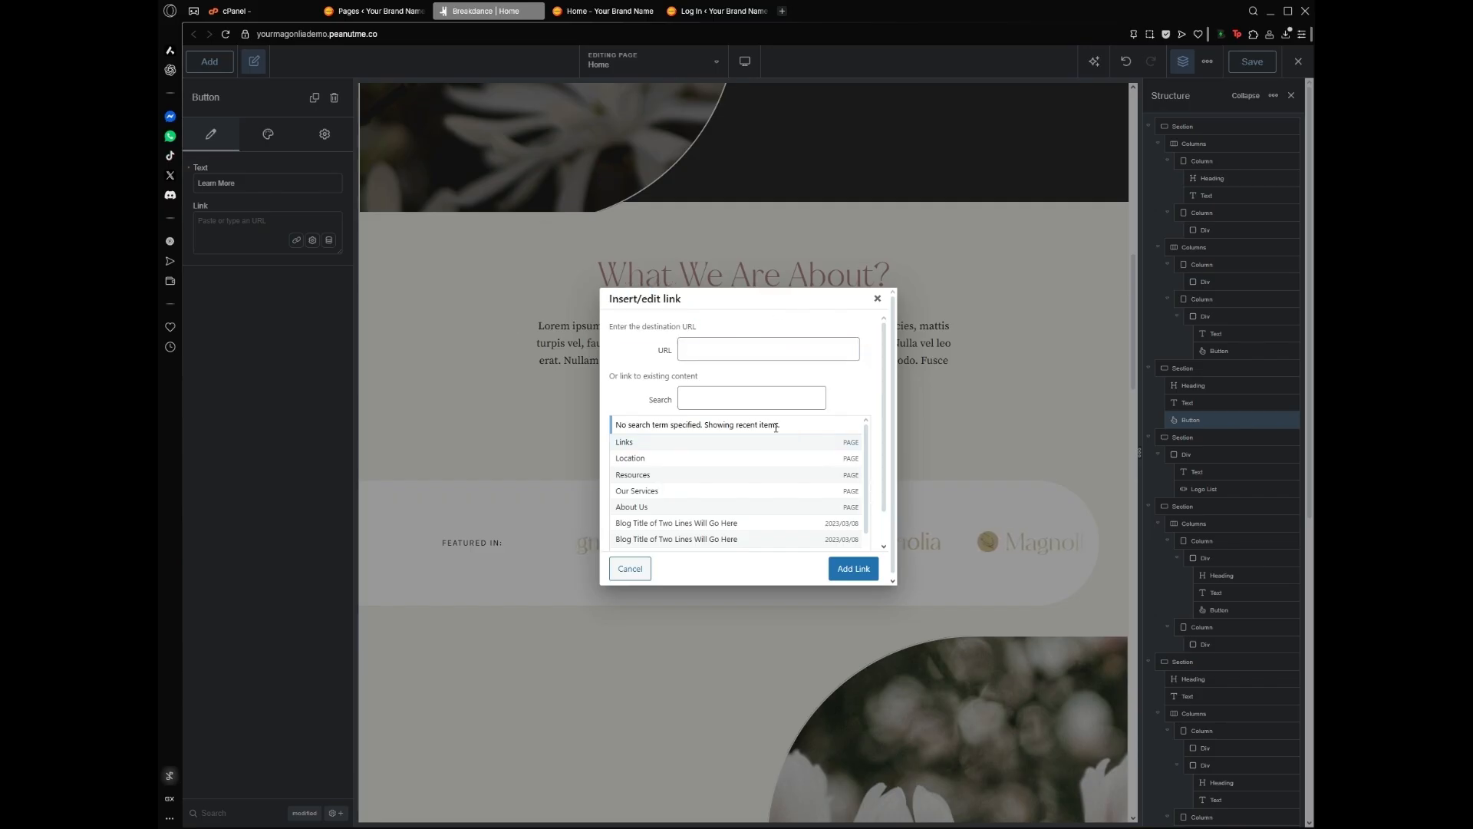
scroll(776, 428, down, 1)
click(645, 548)
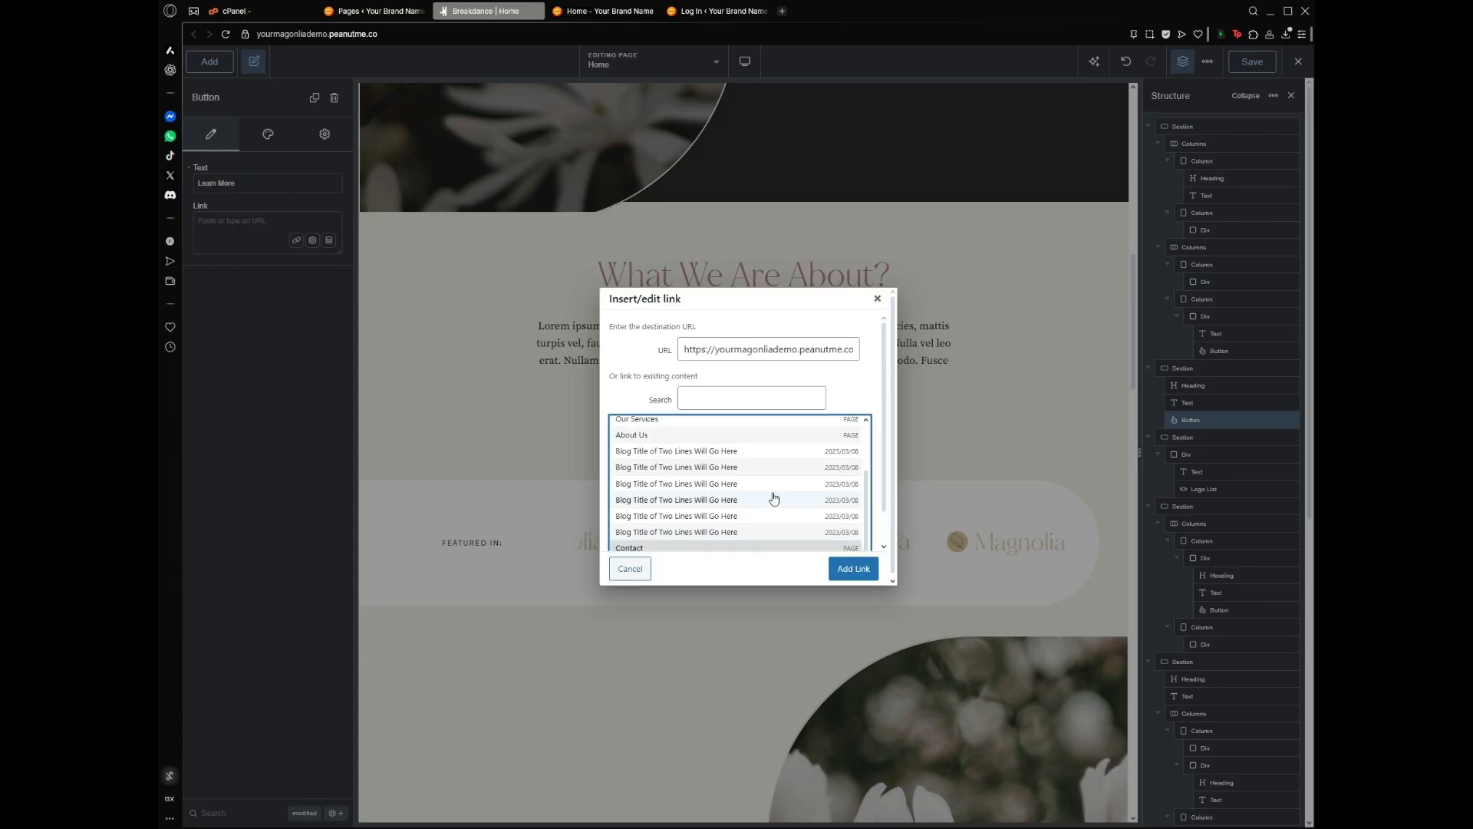
scroll(774, 499, up, 3)
scroll(733, 527, down, 3)
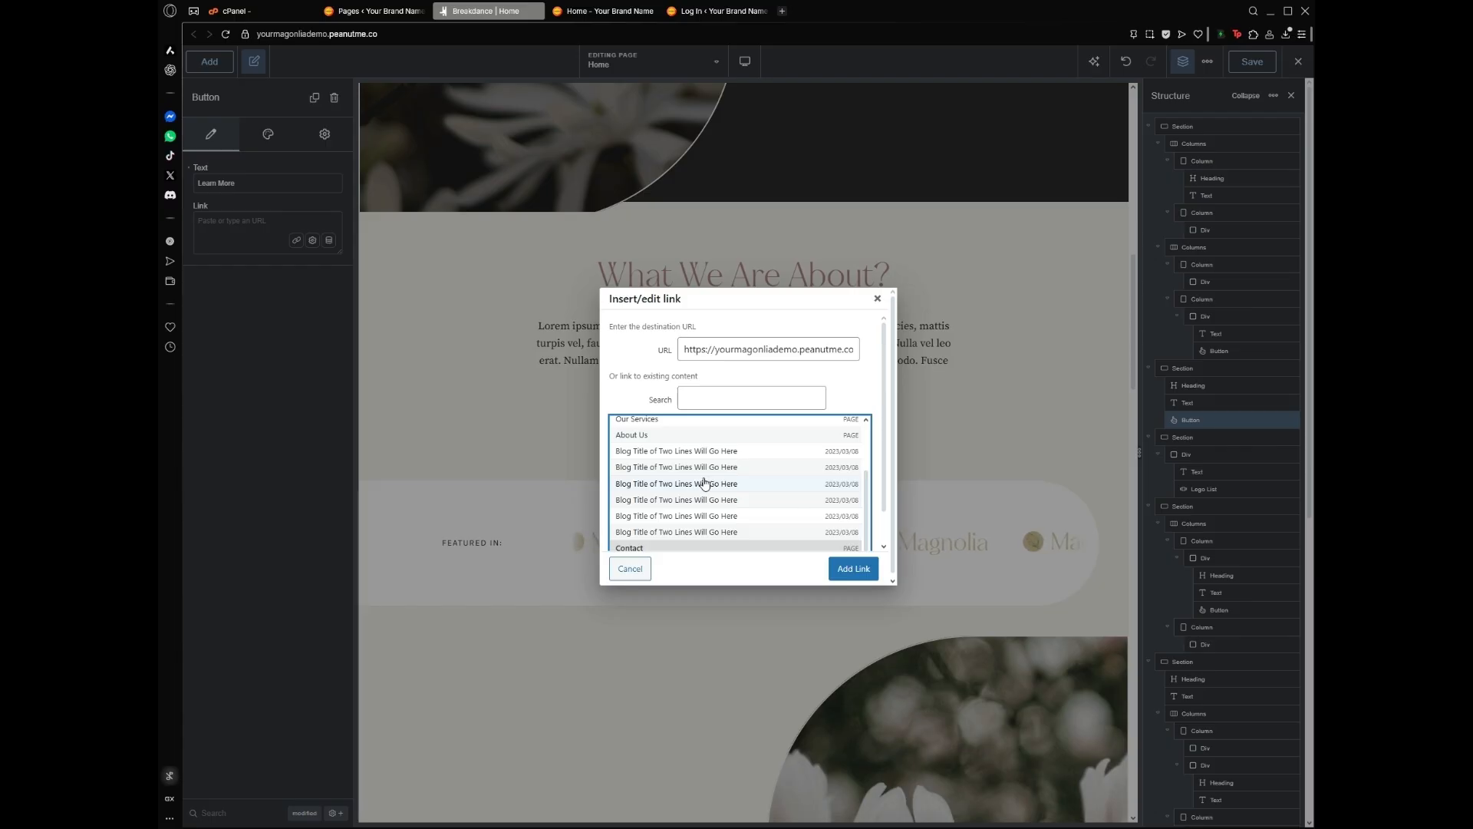
scroll(704, 483, up, 2)
Try replacing the button link's destination with a custom https address, and clear the URL
click(736, 349)
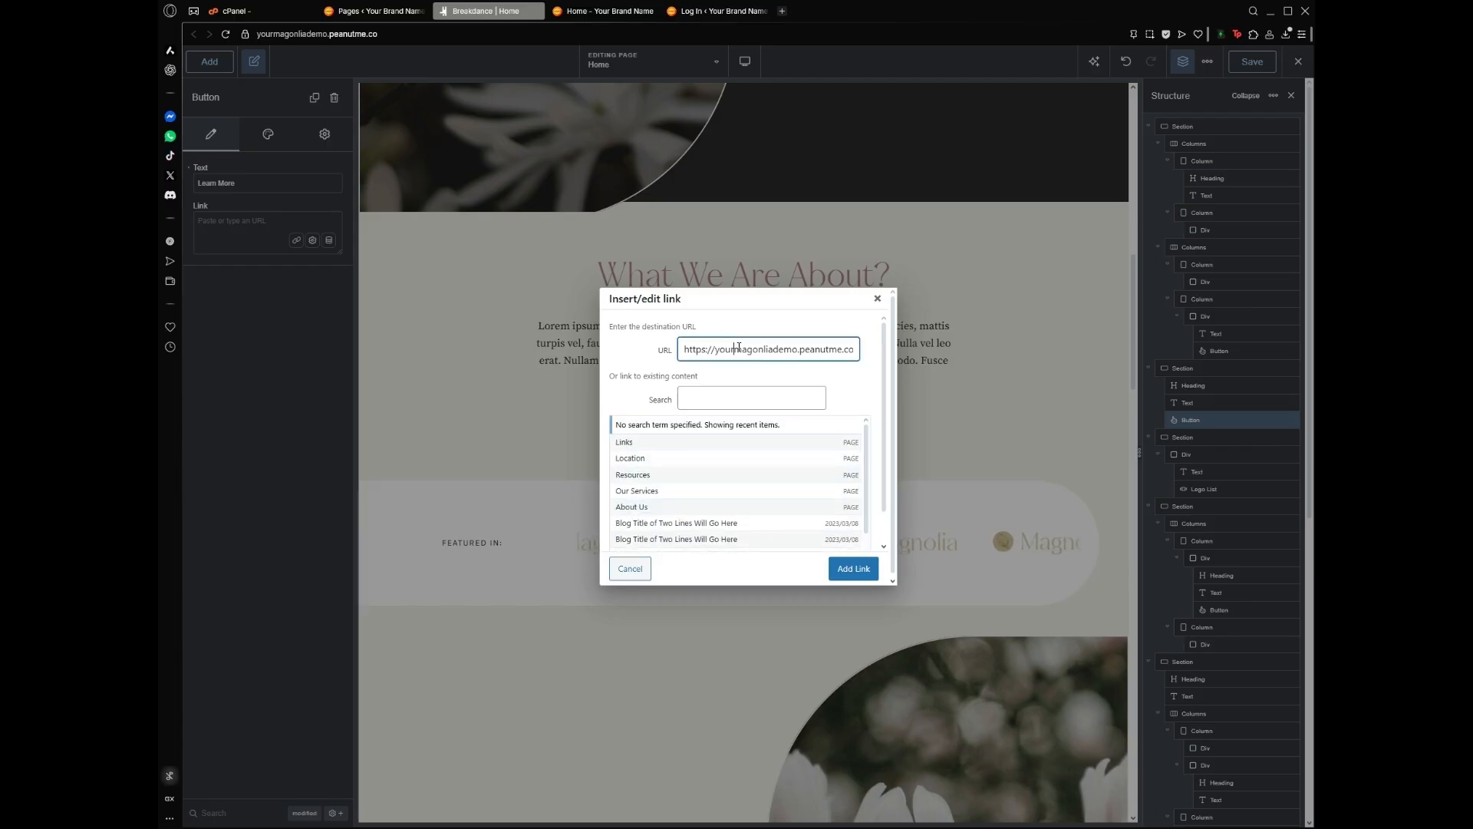
key(ctrl+a)
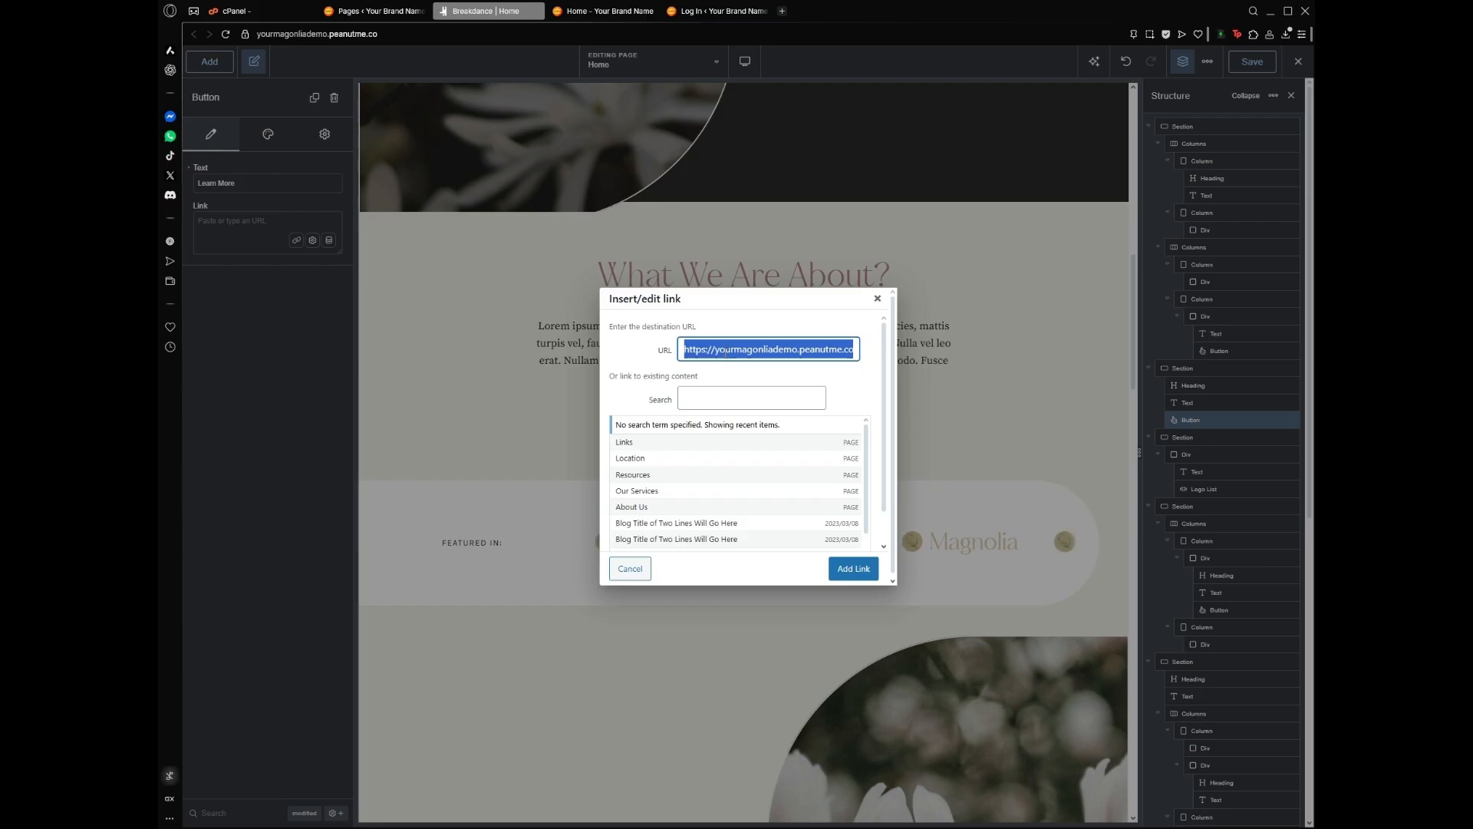
text(https)
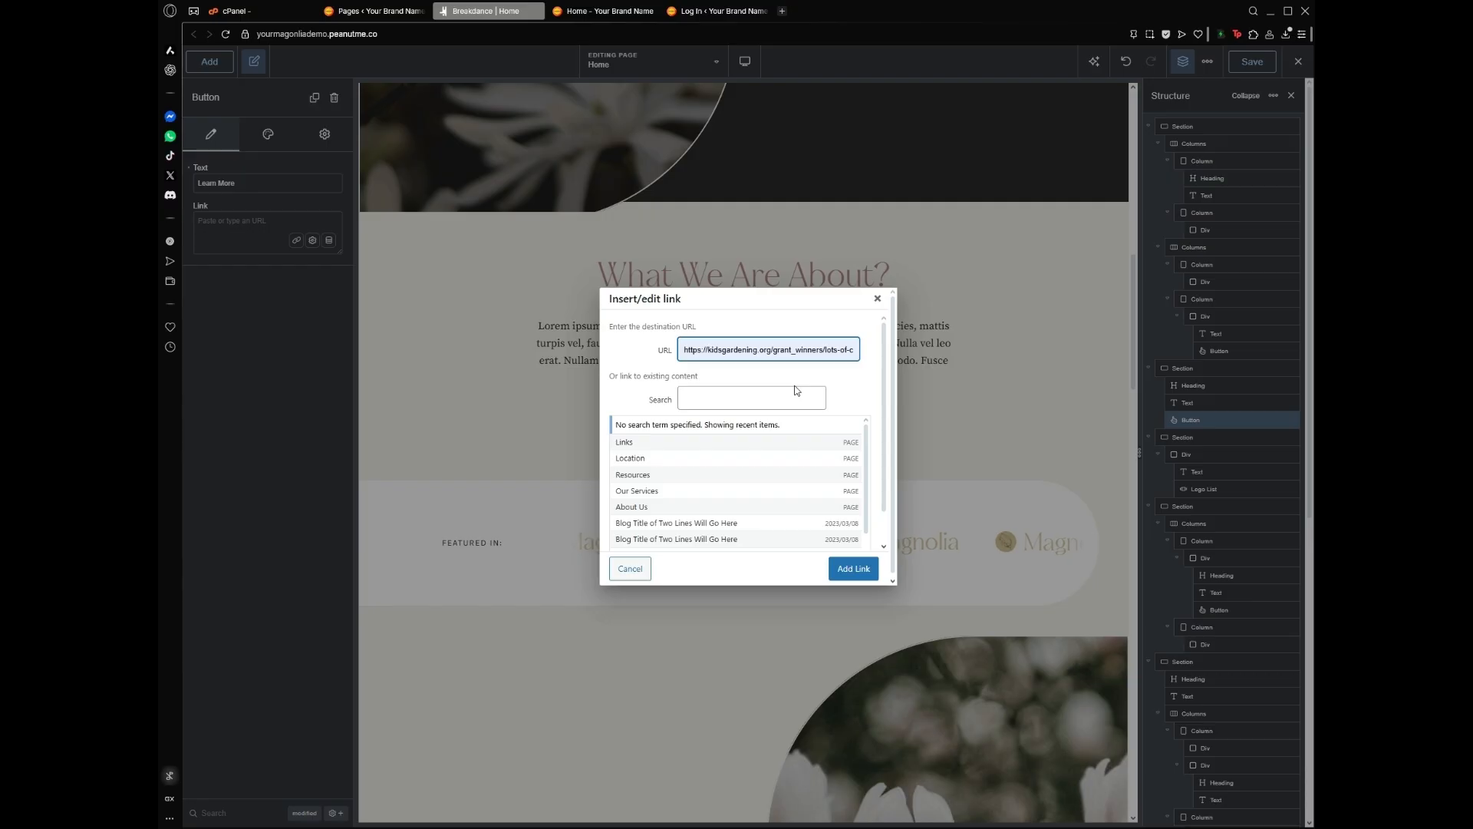
click(712, 378)
drag(737, 350, 678, 349)
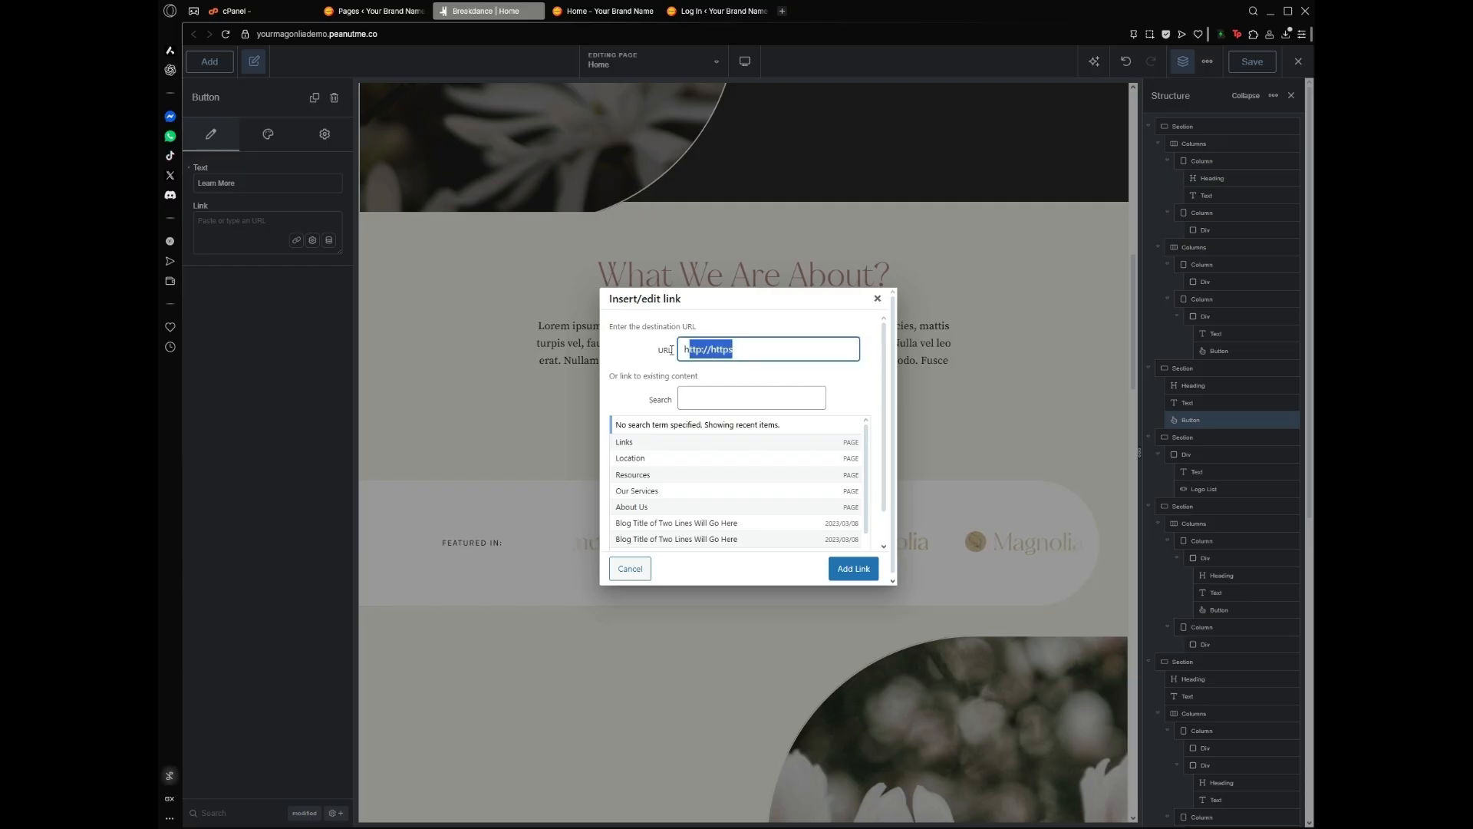
key(BackSpace)
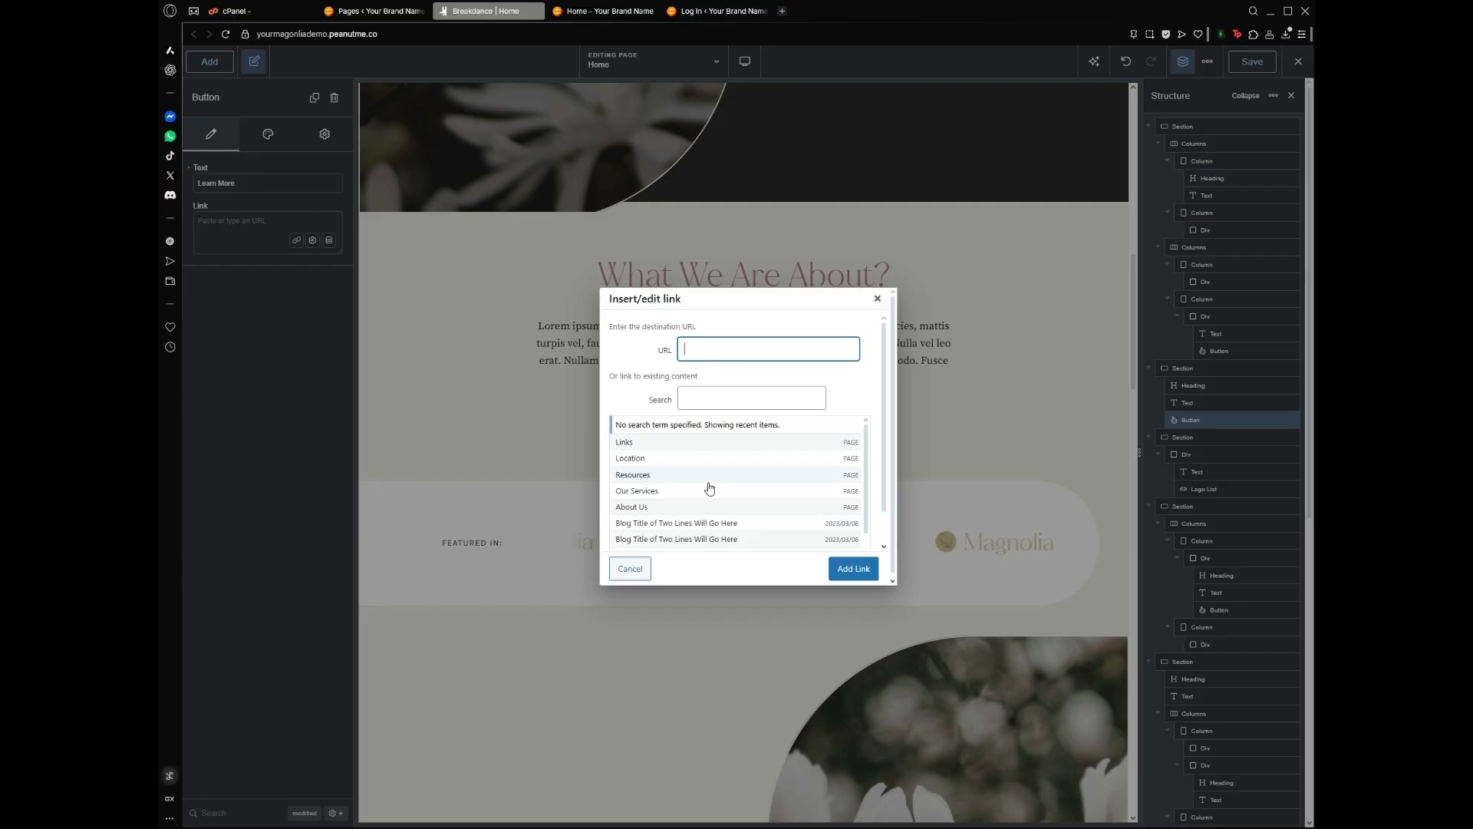
Link the Learn More button to the site's existing Contact page
scroll(709, 486, down, 2)
click(639, 547)
click(861, 574)
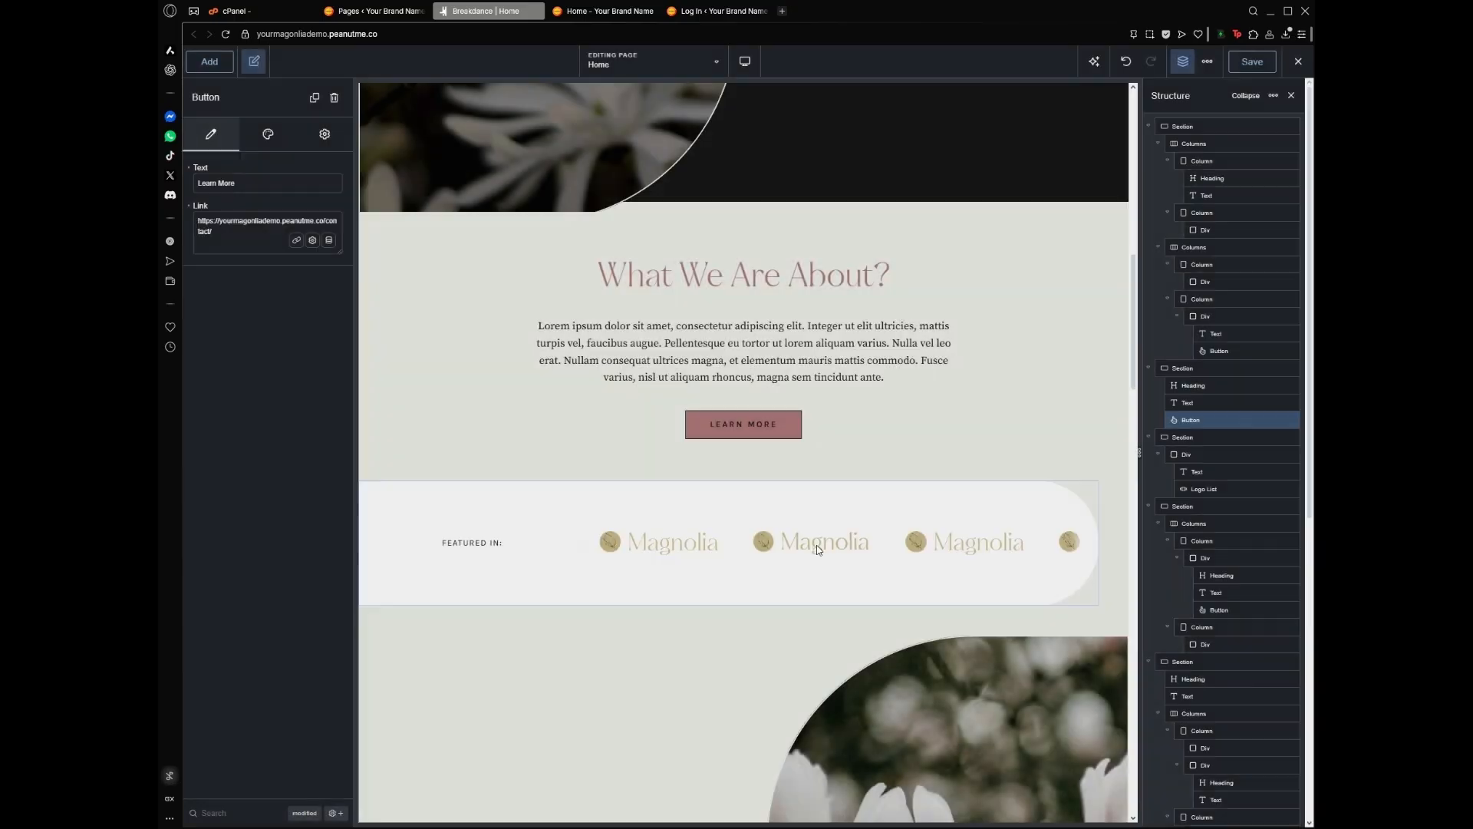
Remove the existing logos from the "Featured In" logo list and add the two Magnolia logos from the media library
click(710, 542)
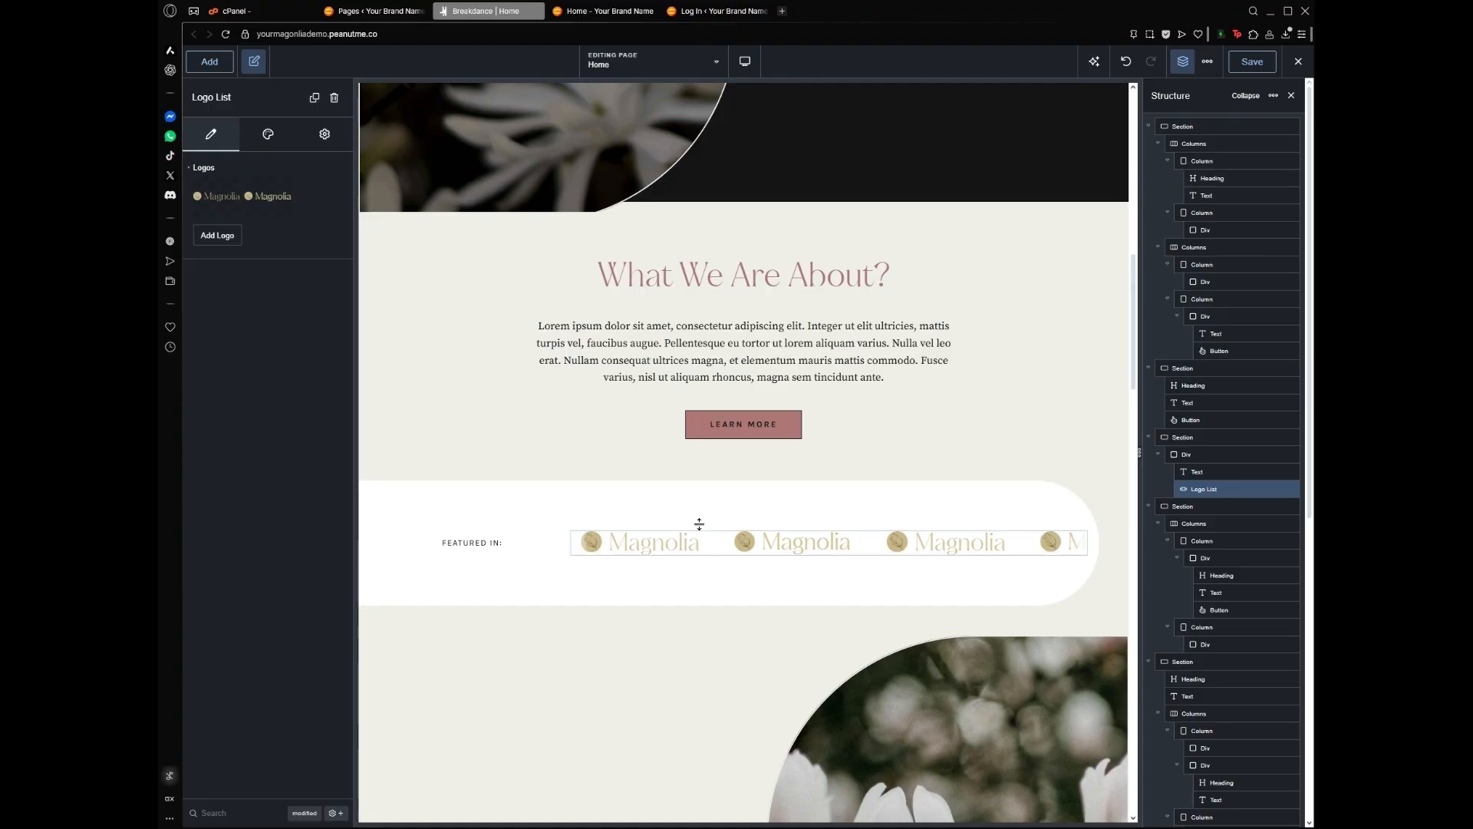
click(228, 198)
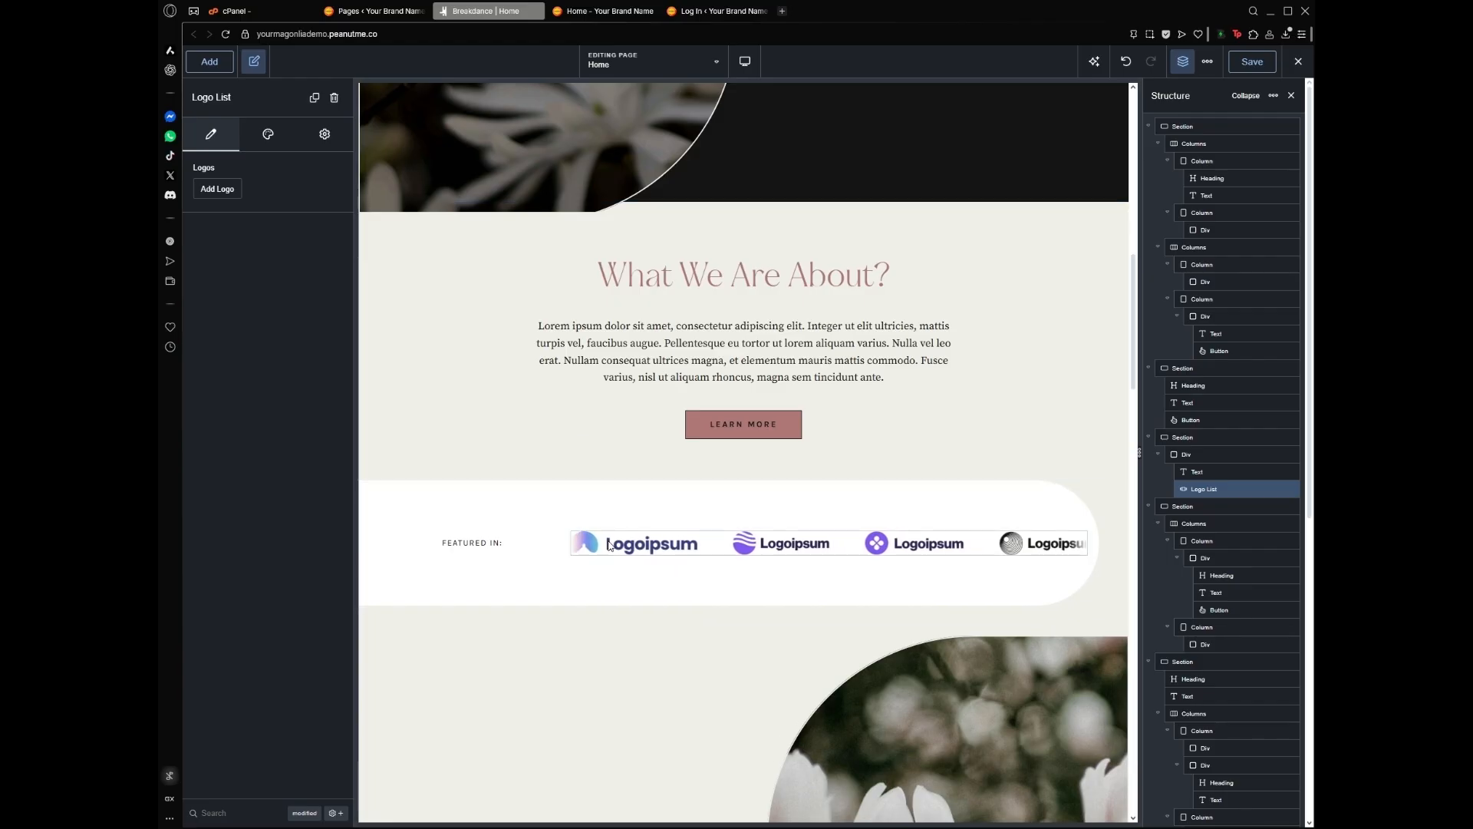
click(226, 191)
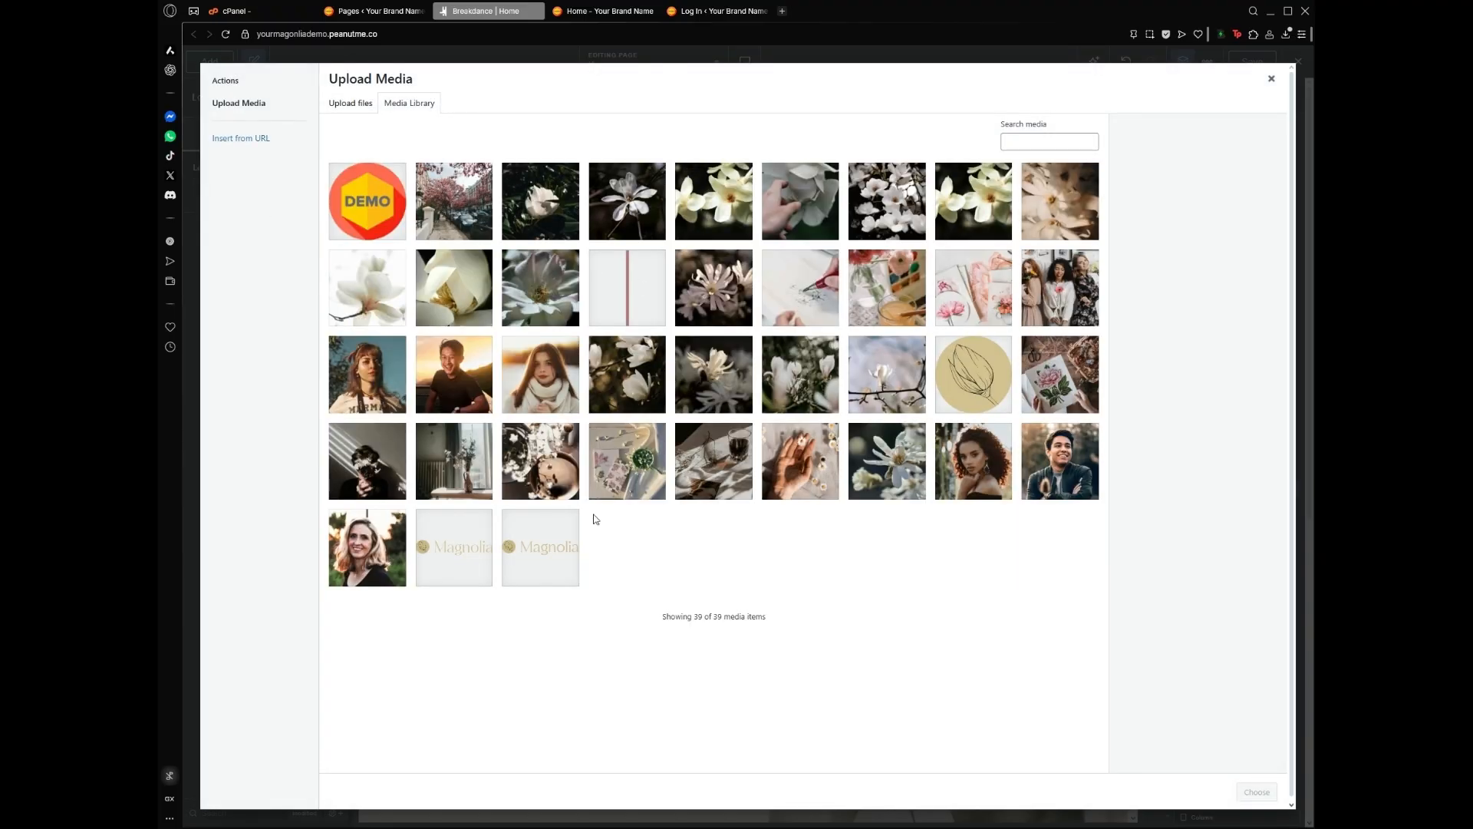
click(463, 565)
click(555, 565)
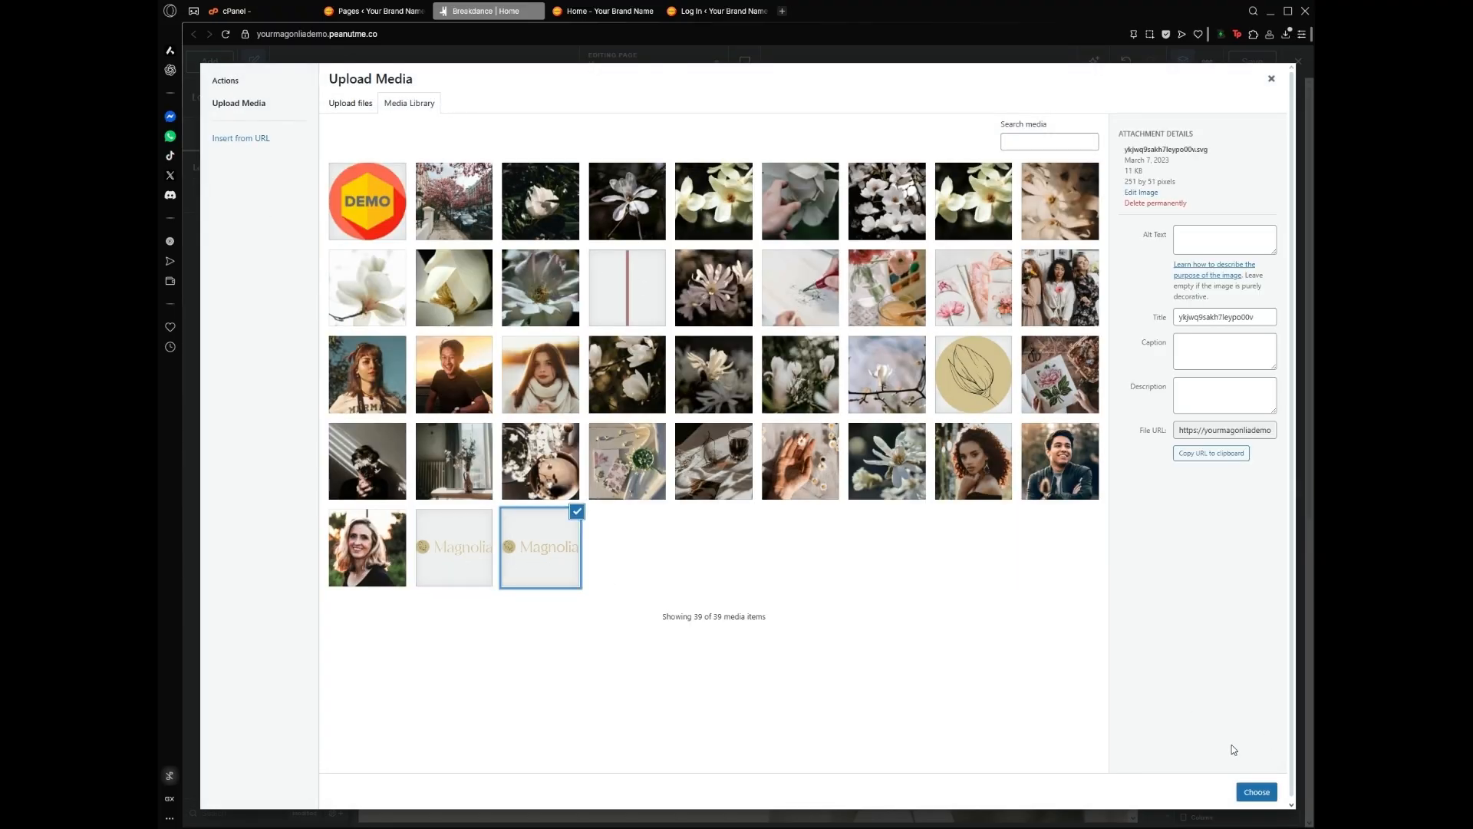
click(1256, 791)
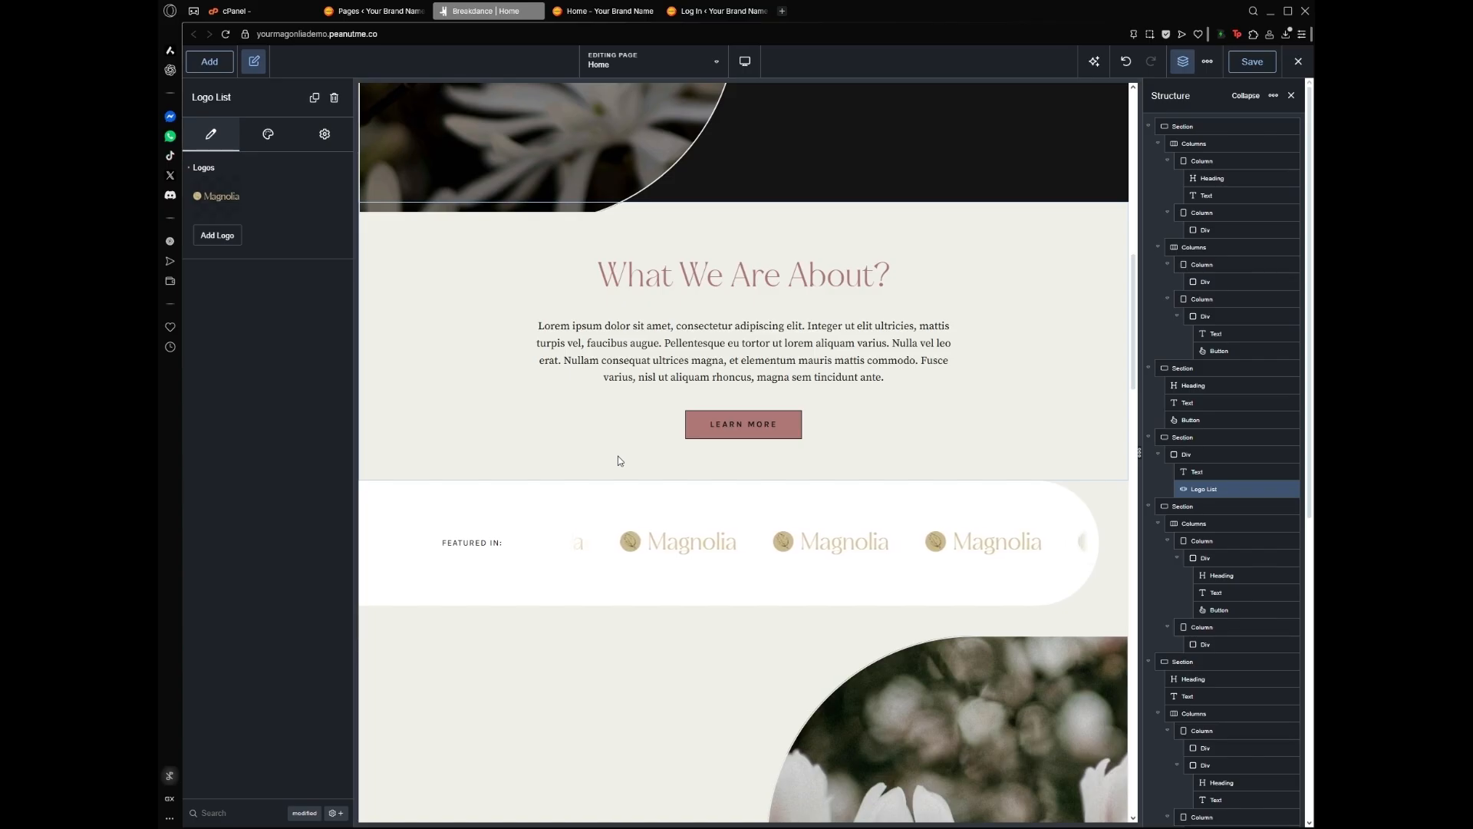
click(214, 237)
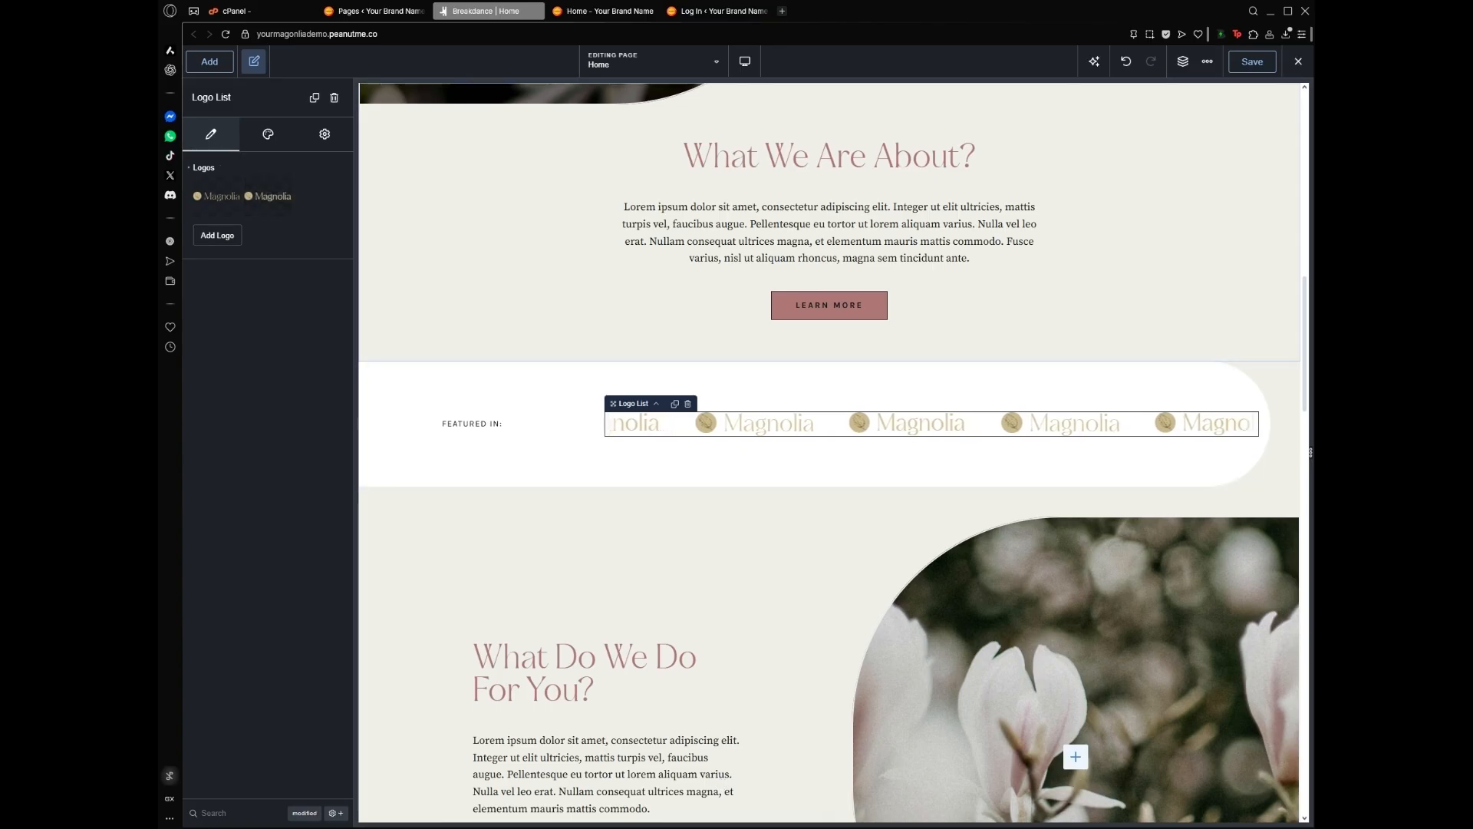
Open the logo list's animation settings, try the rightward scroll direction, and return the direction to left
click(256, 132)
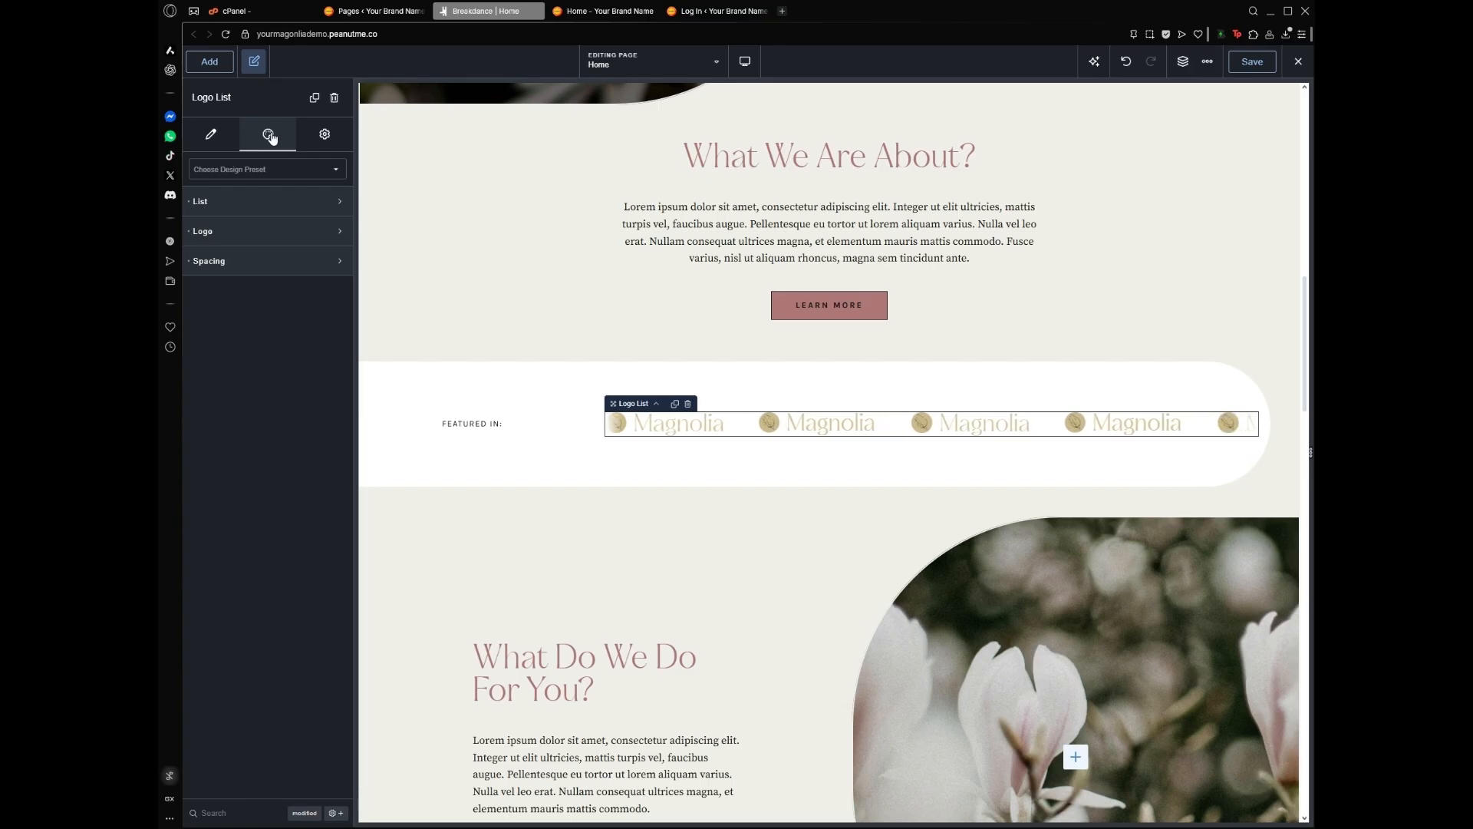
click(252, 202)
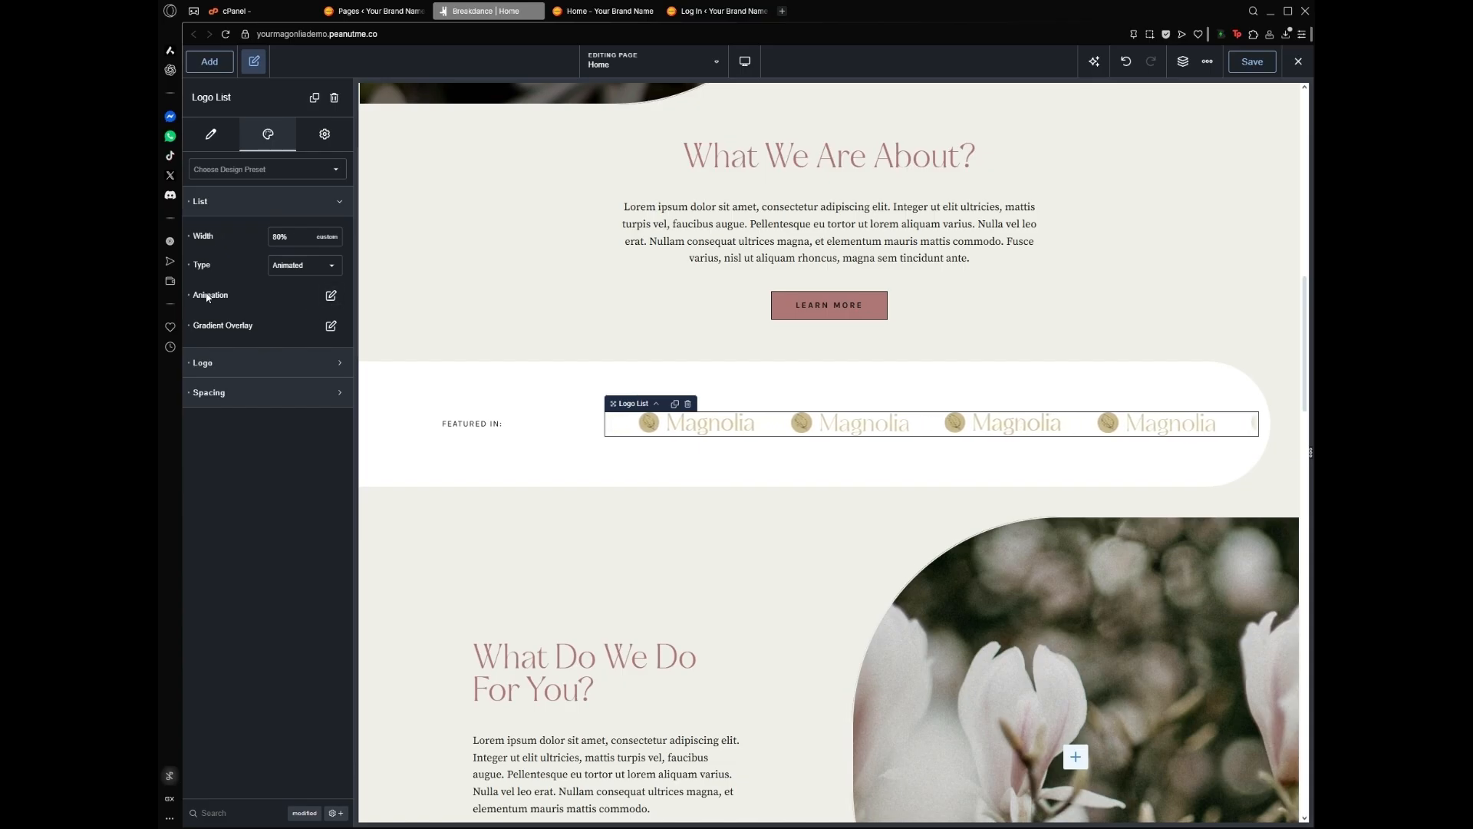
click(331, 295)
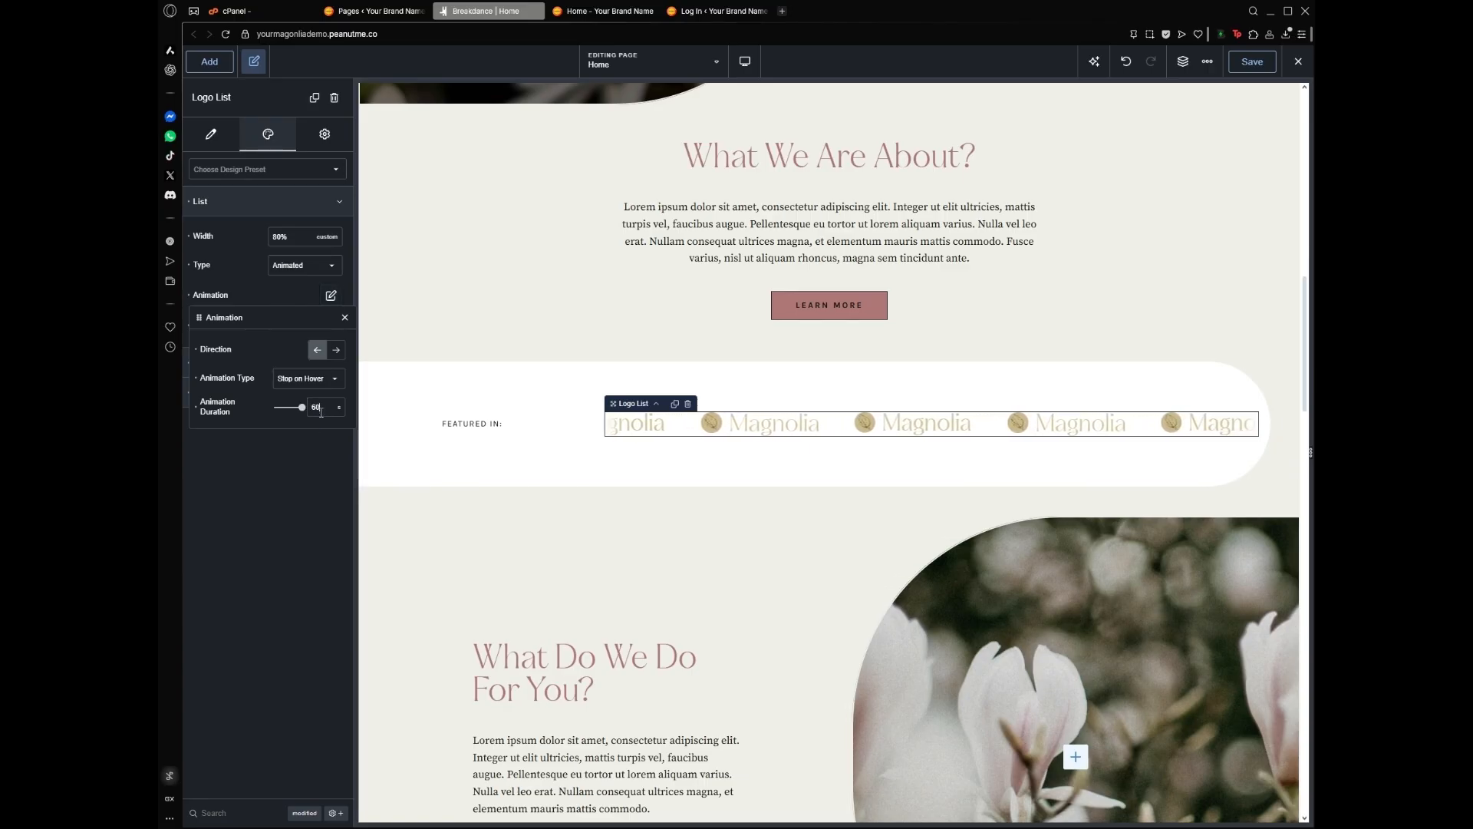
click(336, 352)
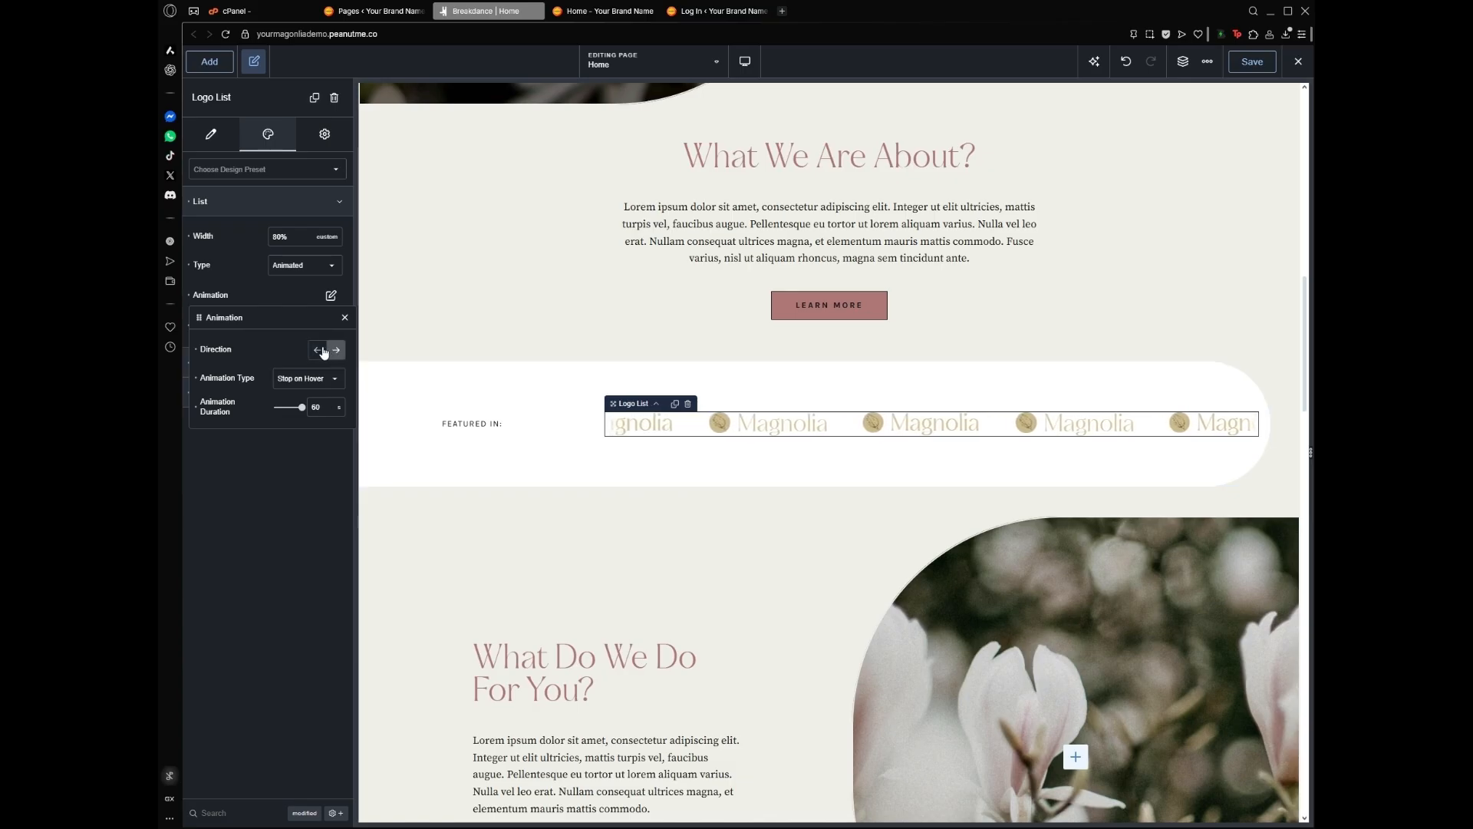
click(318, 349)
Try the Infinite and Start on Hover animation types on the logo list, return to Stop on Hover, and close the animation settings
click(314, 379)
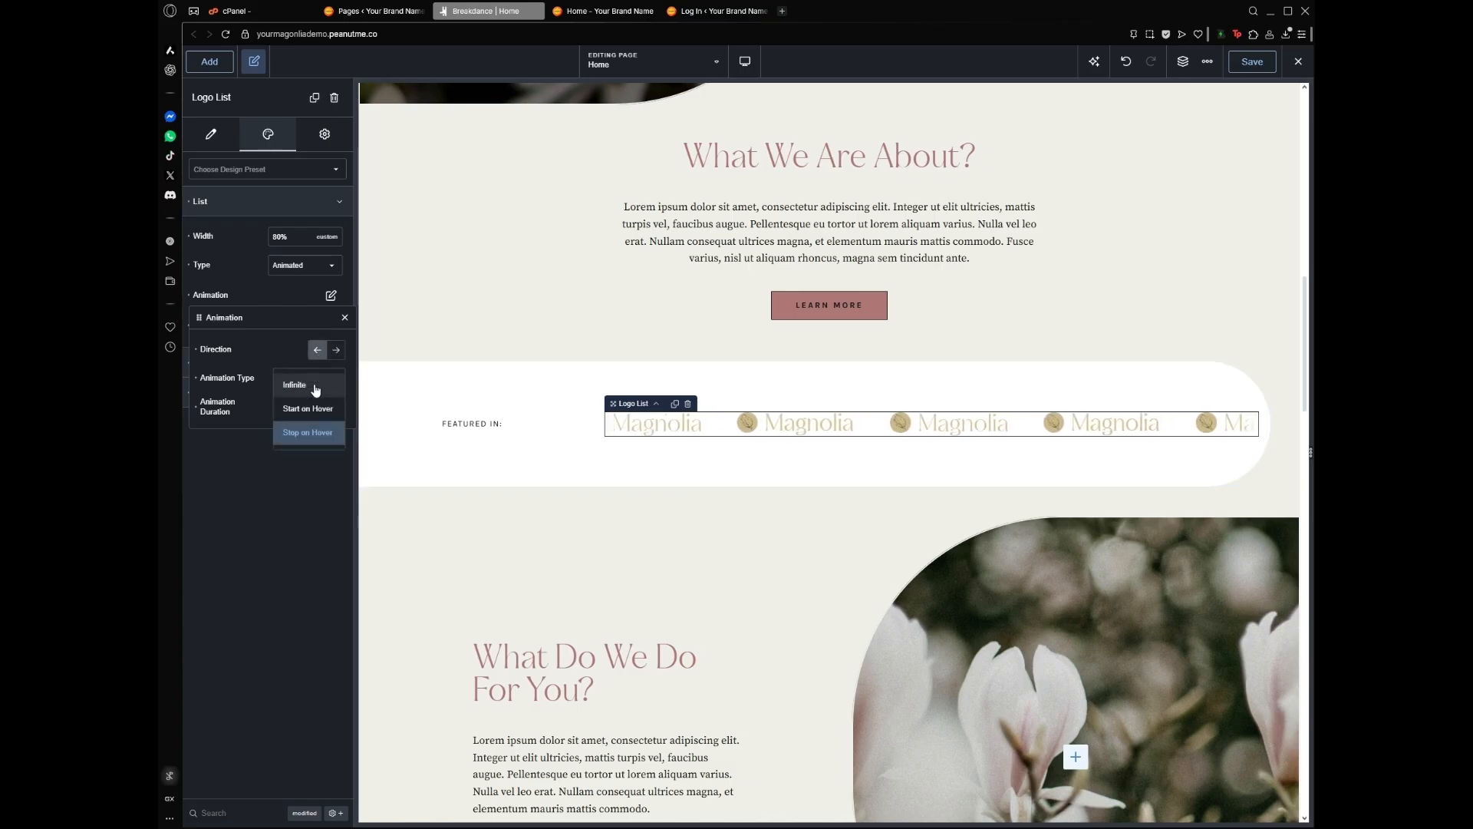
click(315, 386)
click(318, 379)
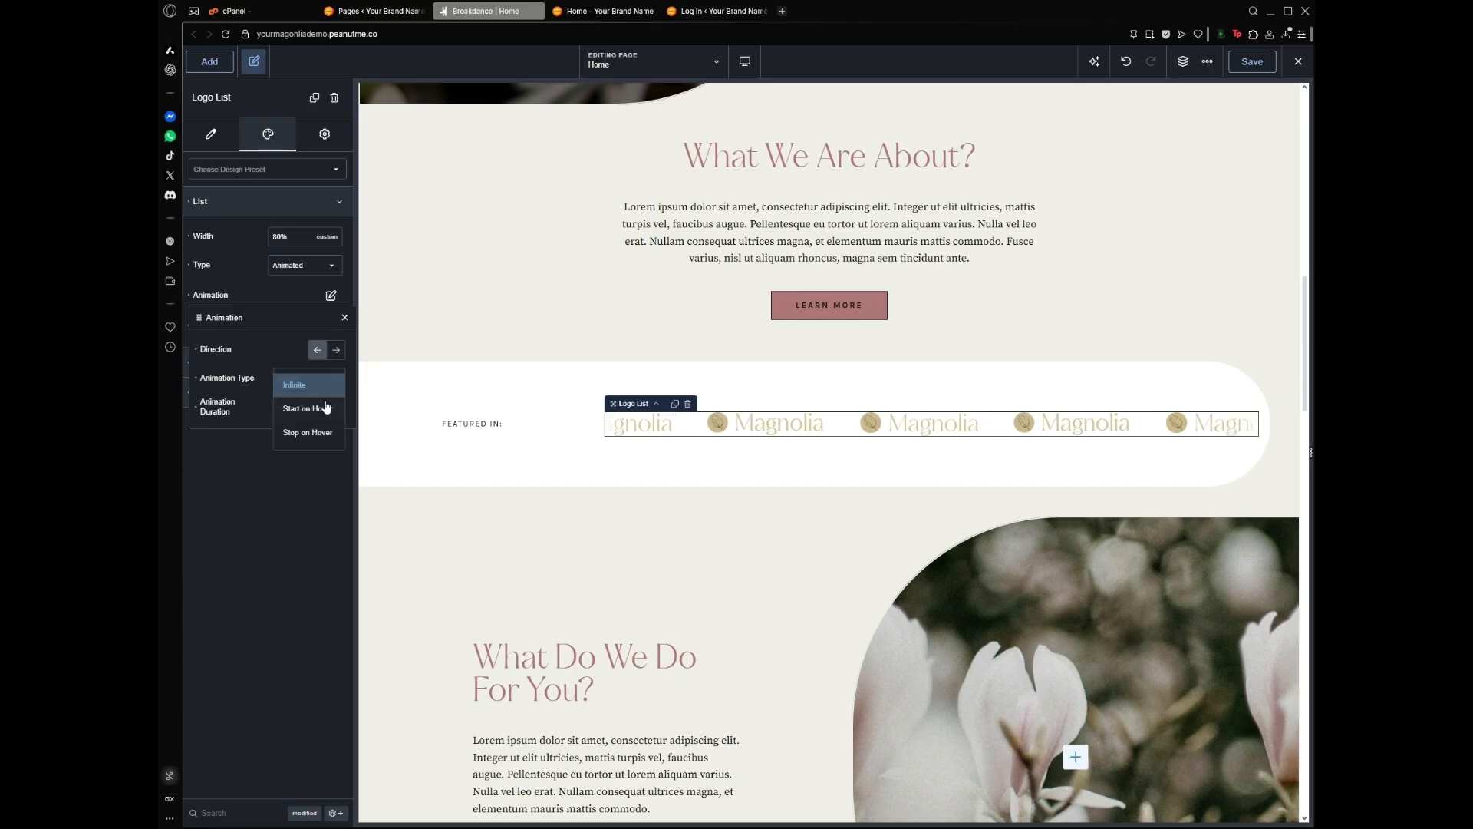
click(296, 434)
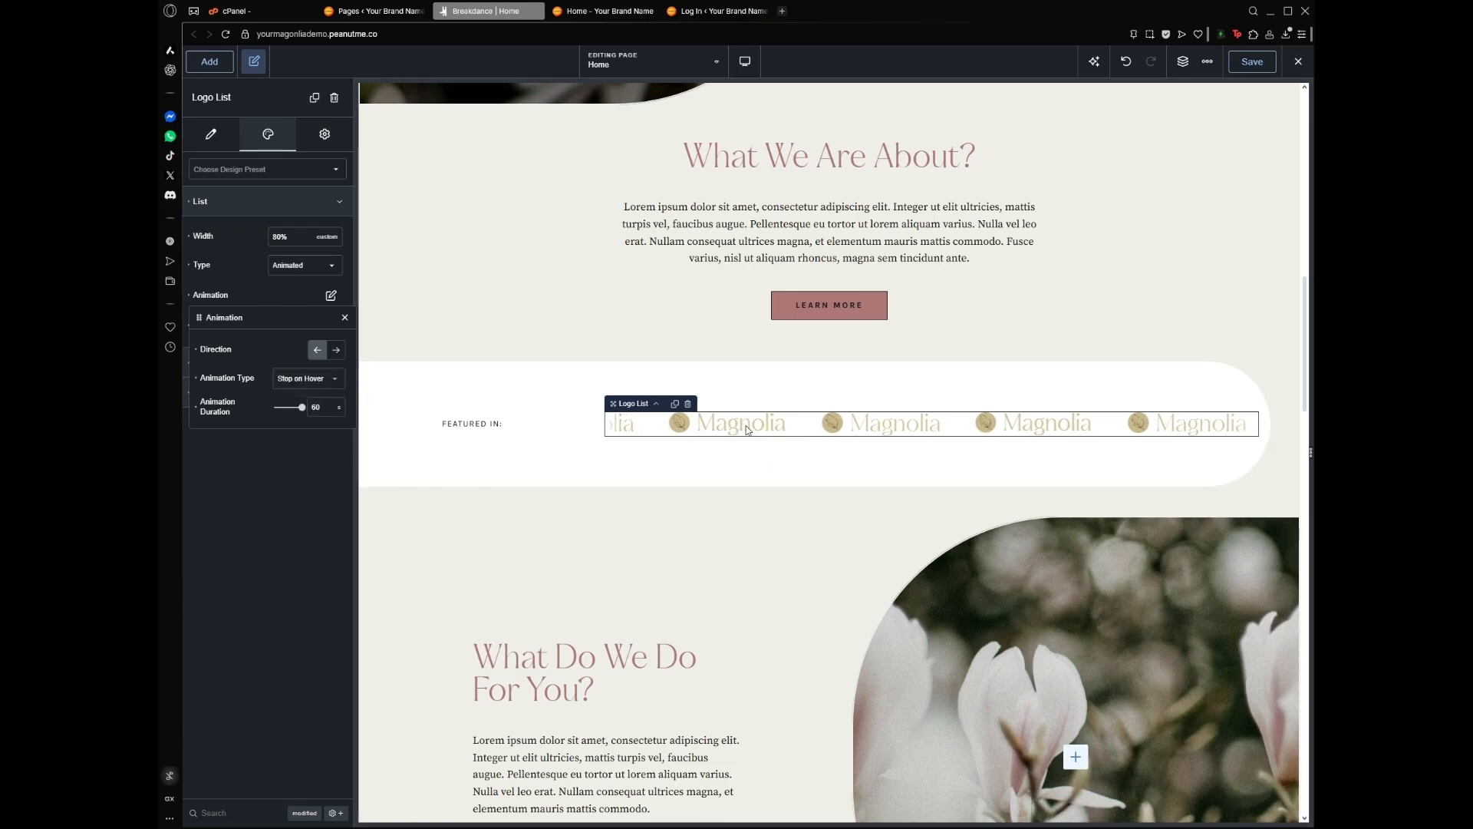
click(302, 378)
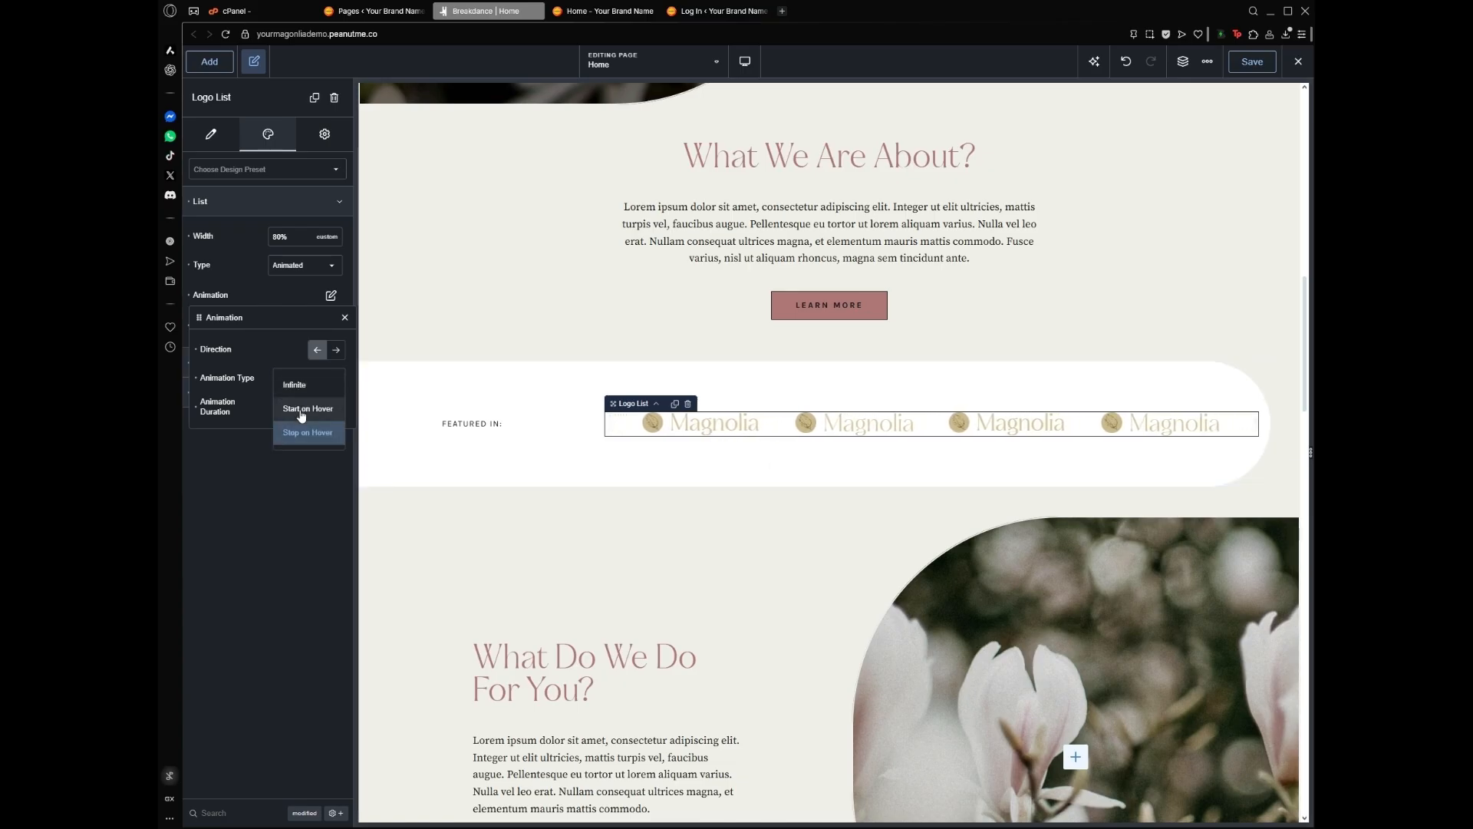
click(301, 412)
click(293, 384)
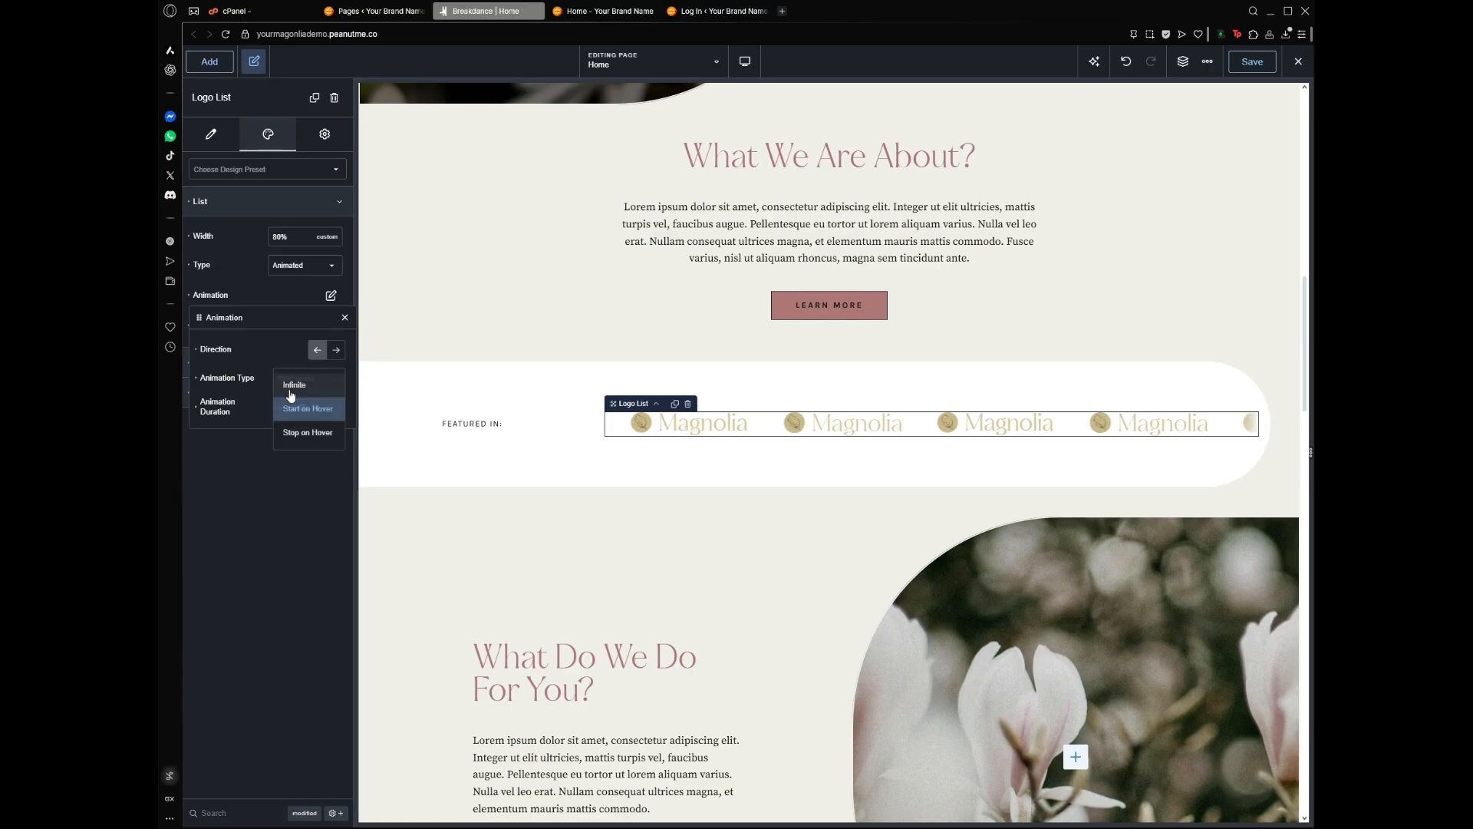
click(292, 386)
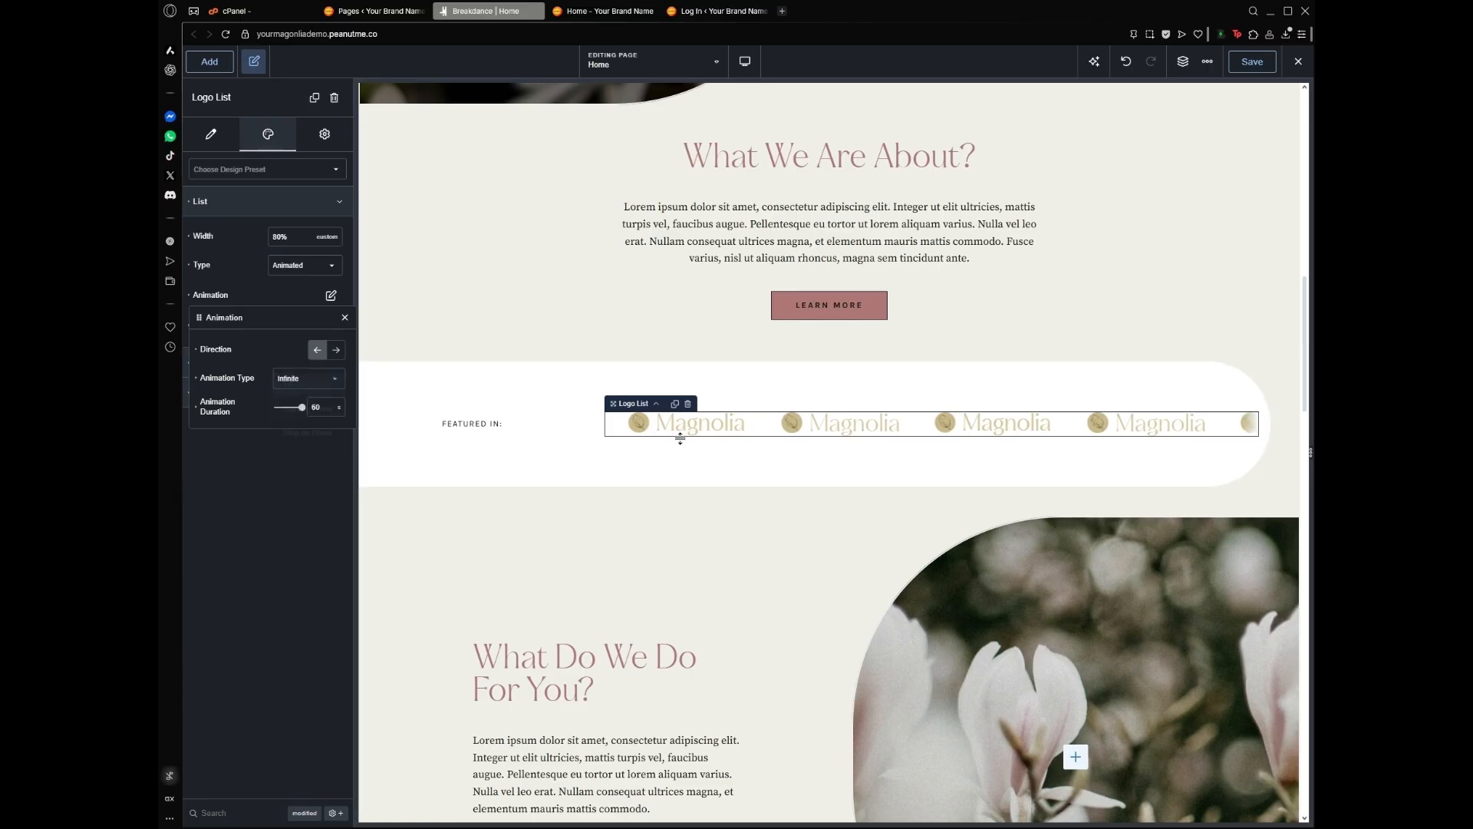
click(295, 379)
click(298, 435)
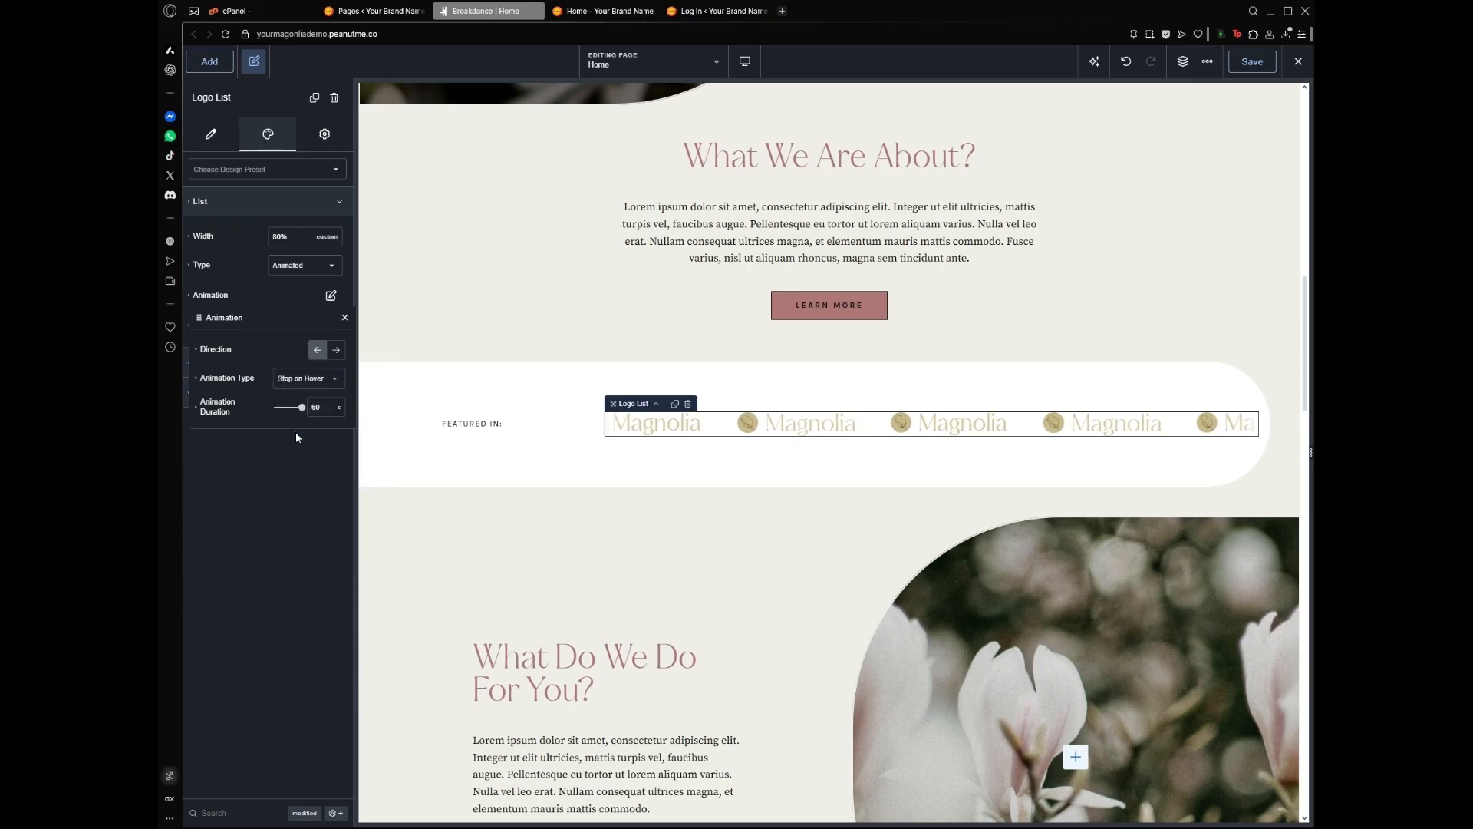
click(344, 317)
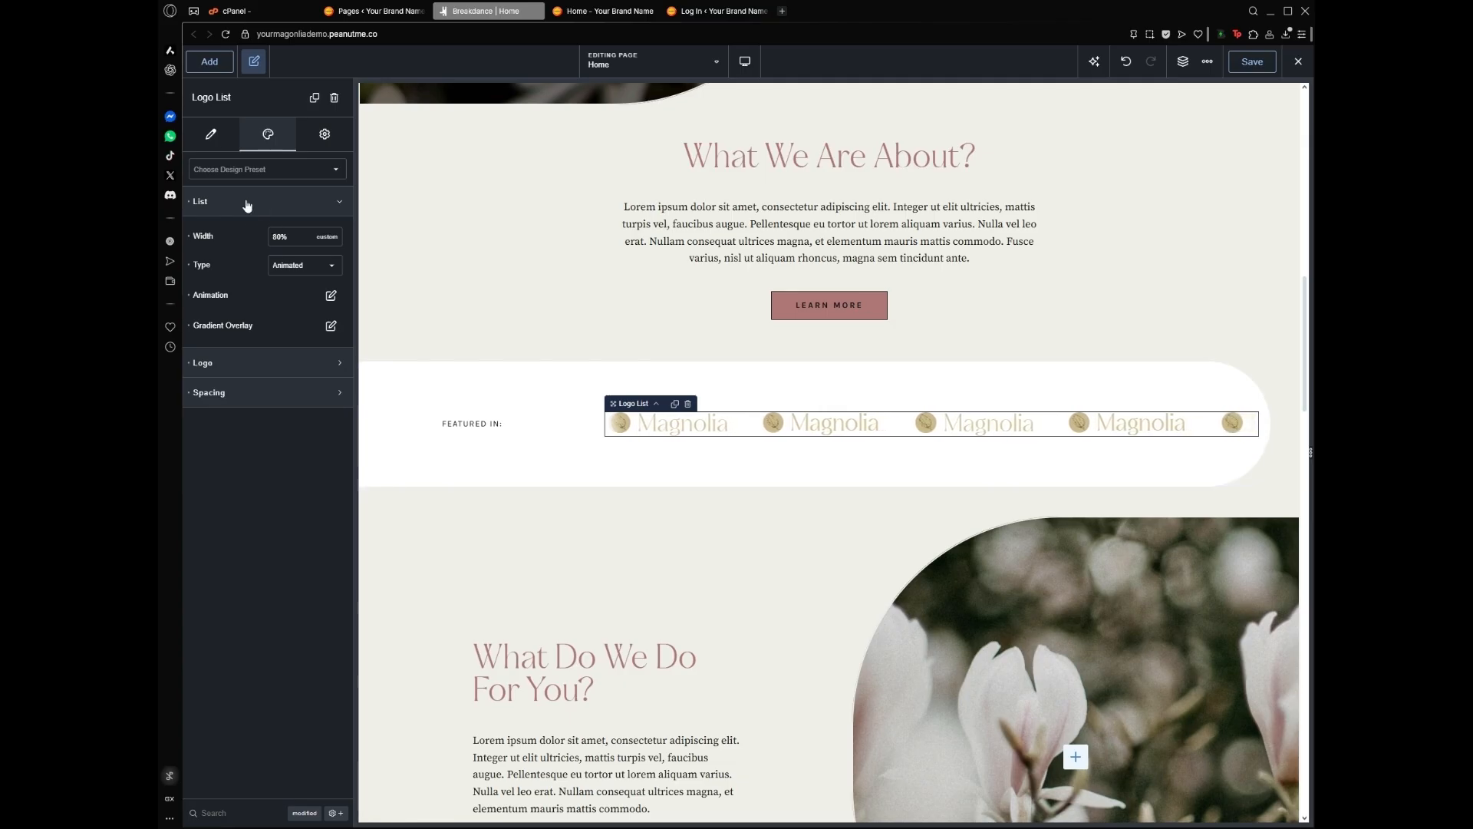
Open the link options of the first Magnolia logo, view the Insert/edit link dialog, and close it without adding a link
click(207, 136)
mouse_move(218, 201)
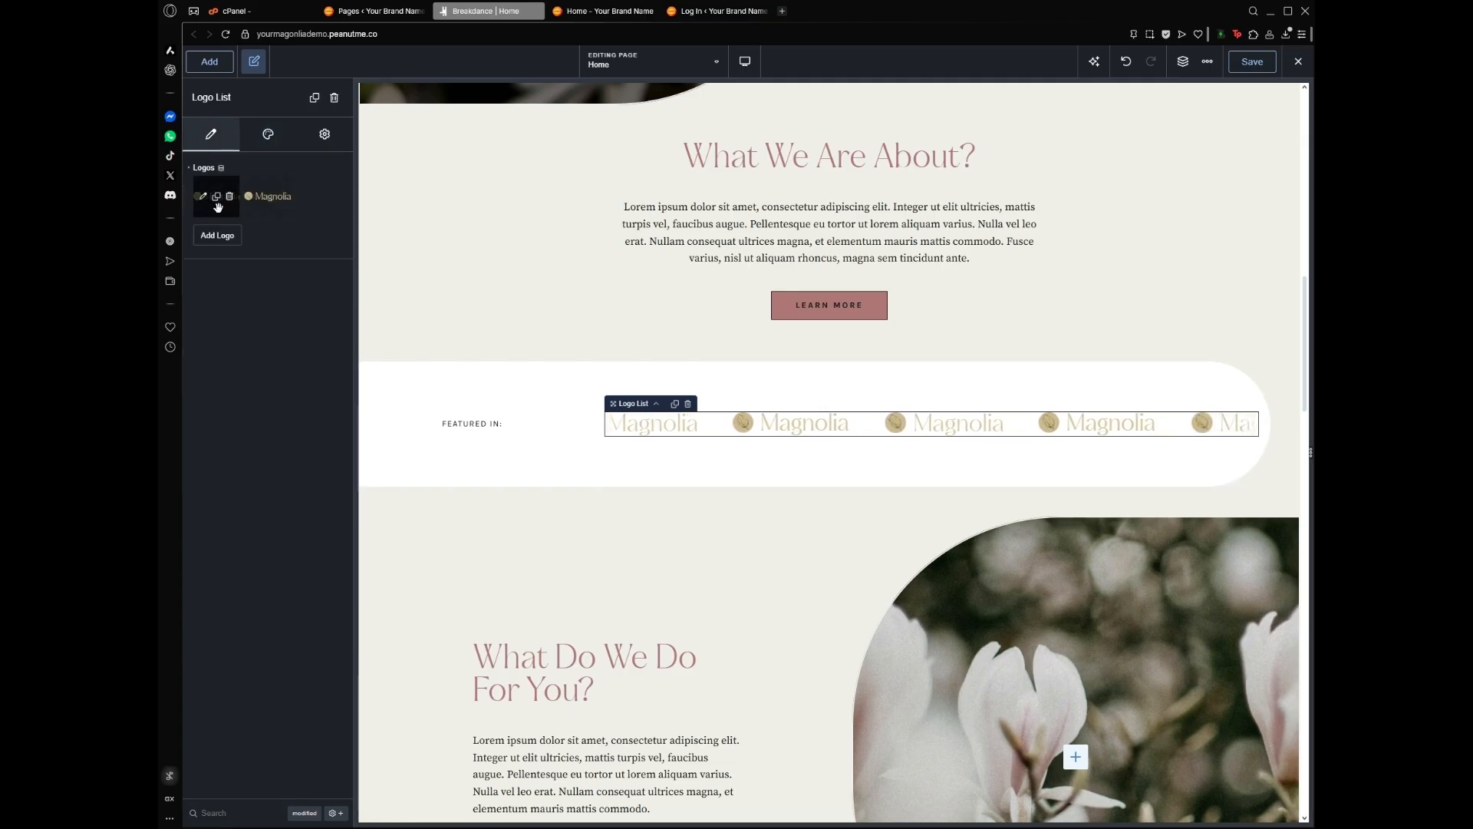
click(203, 198)
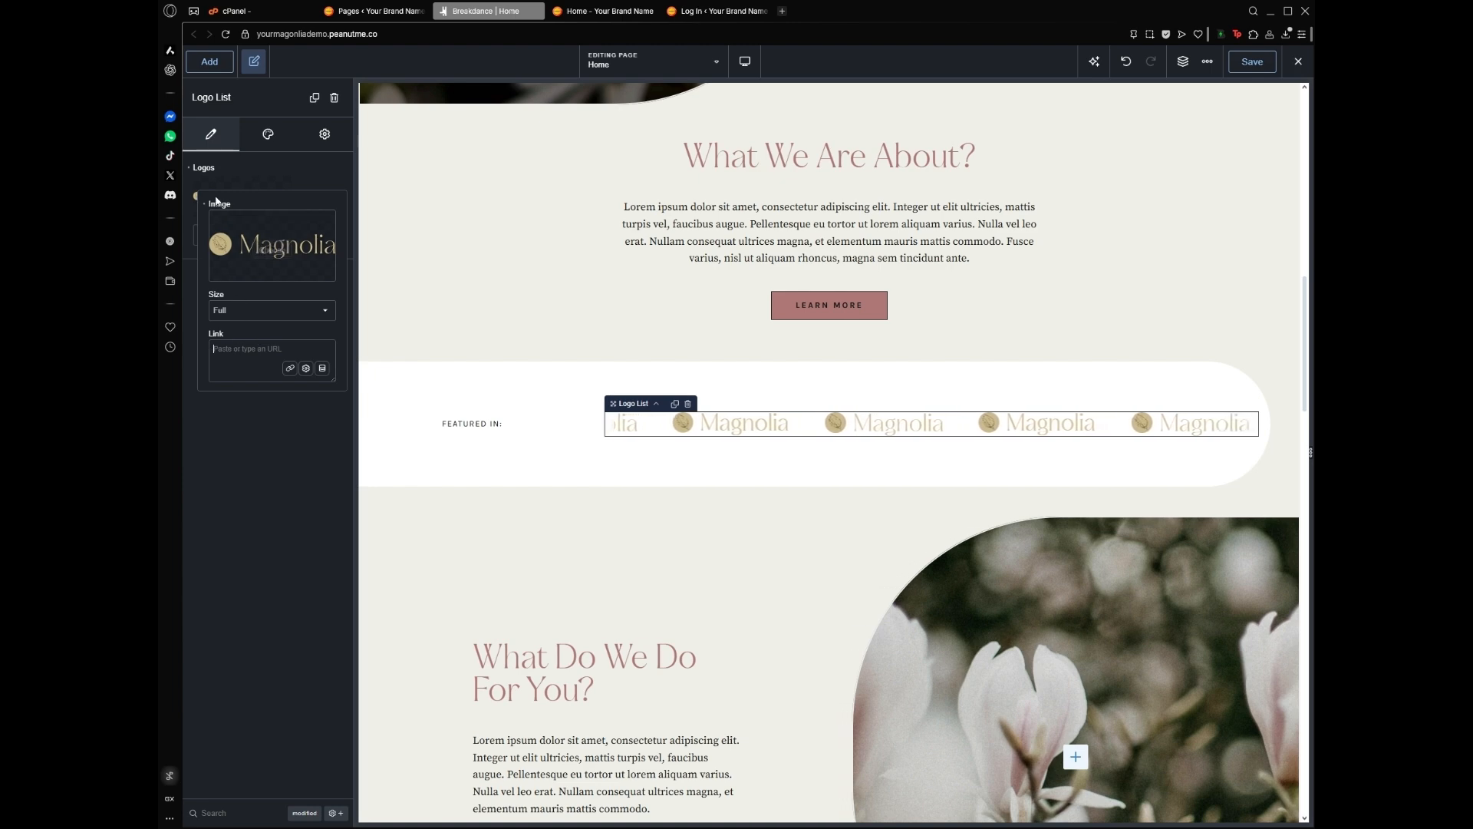
click(282, 351)
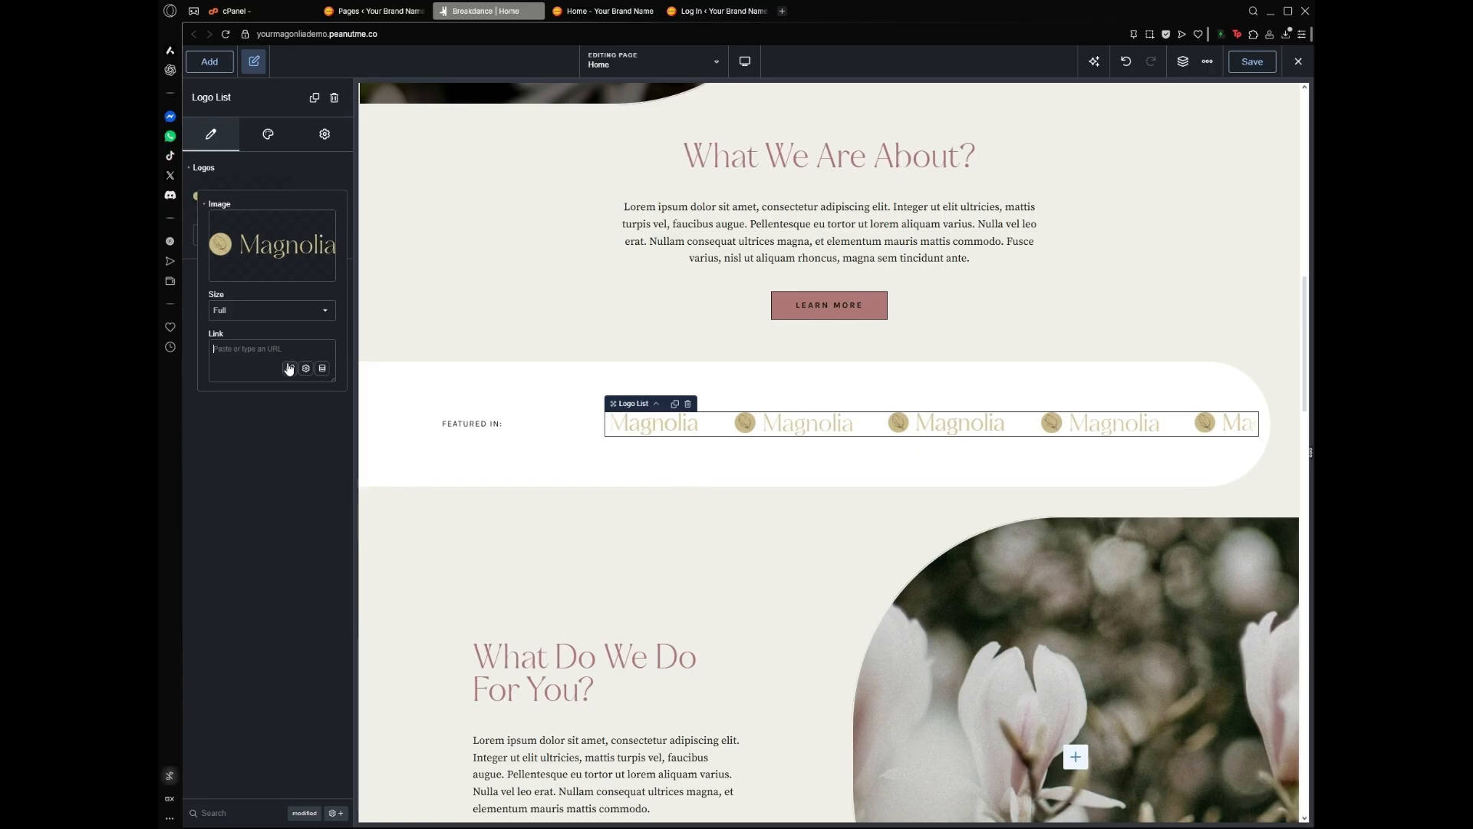
click(290, 370)
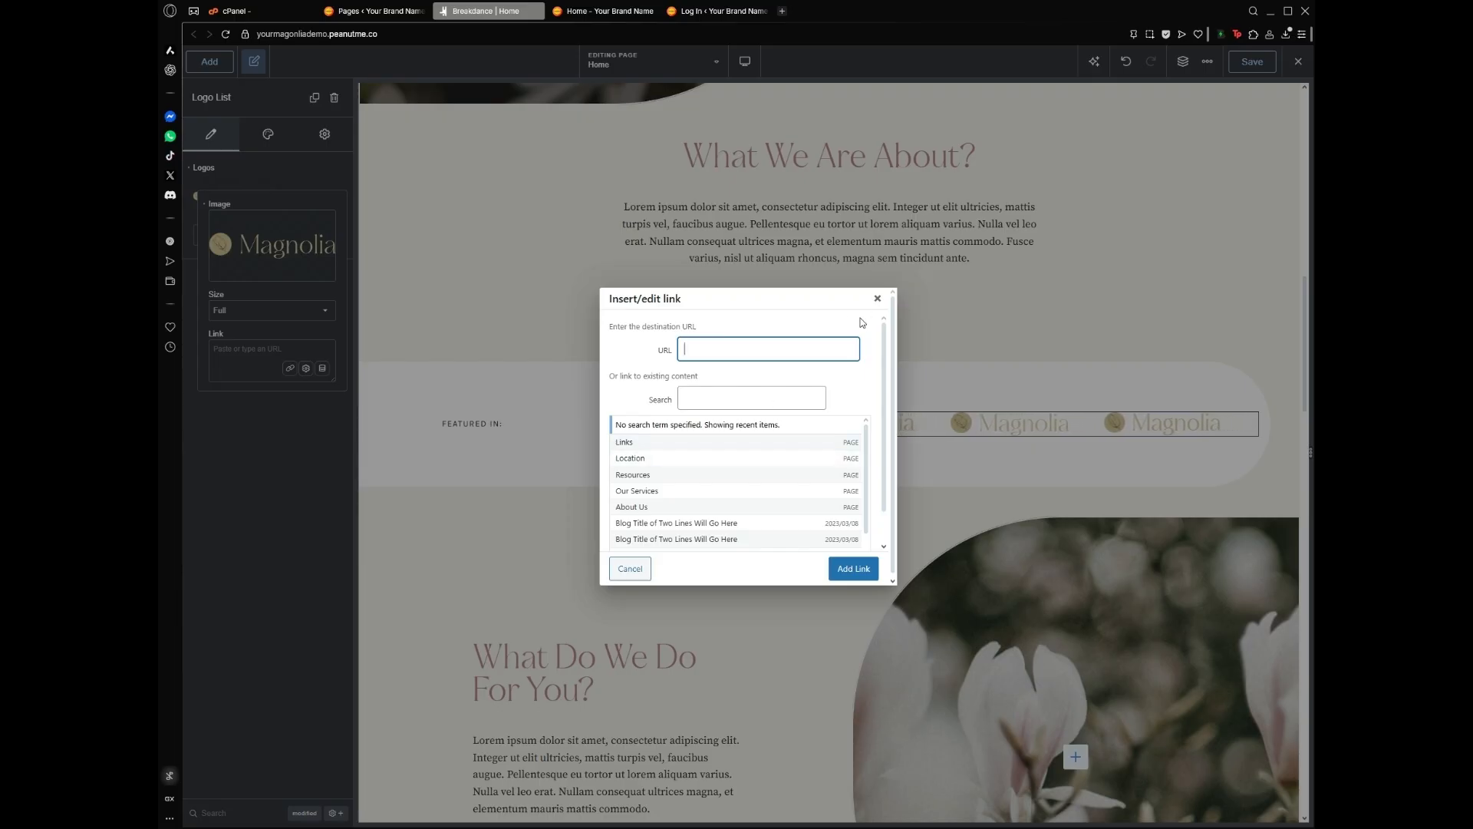
click(877, 298)
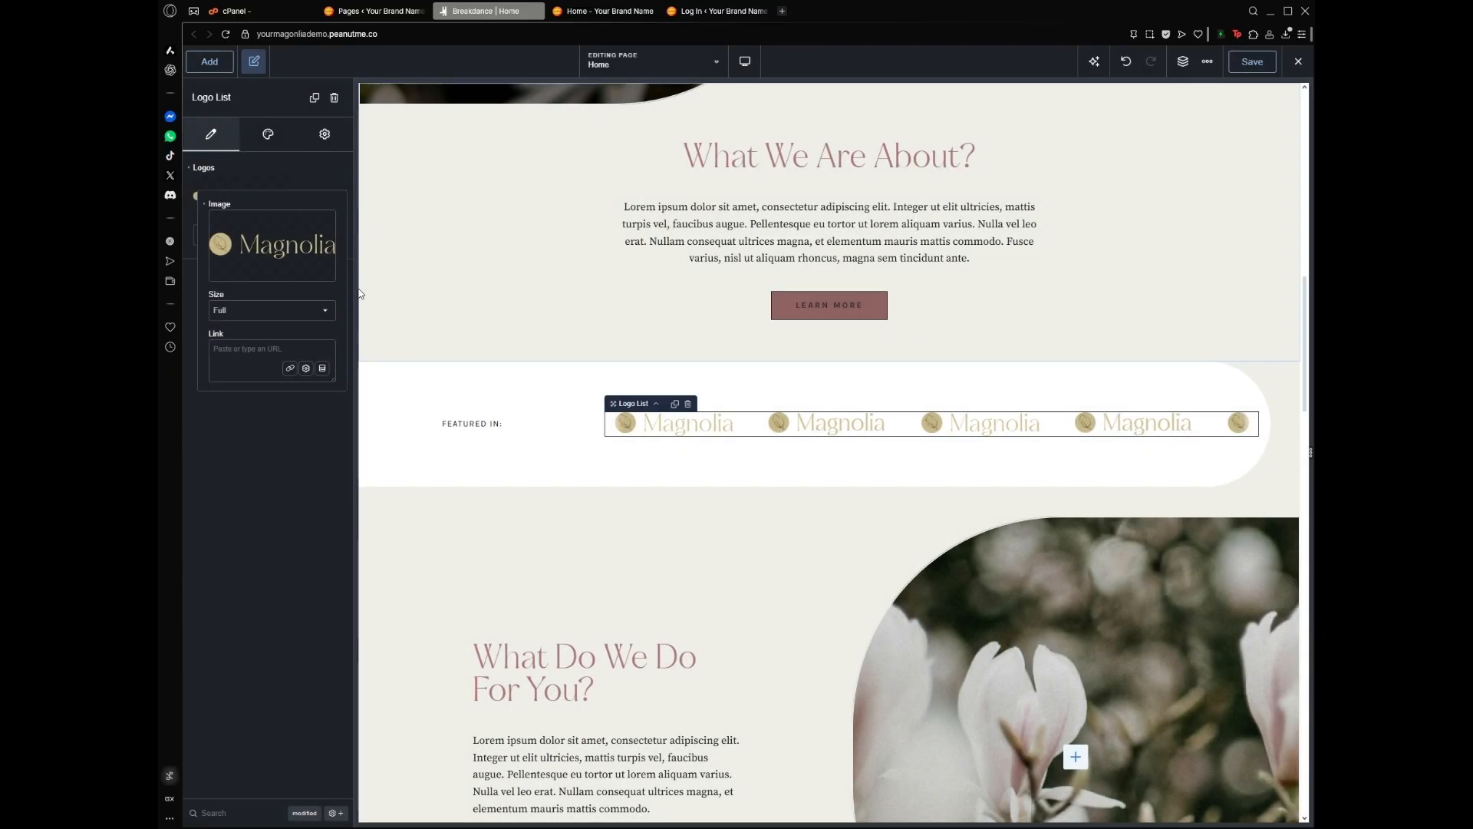
click(311, 177)
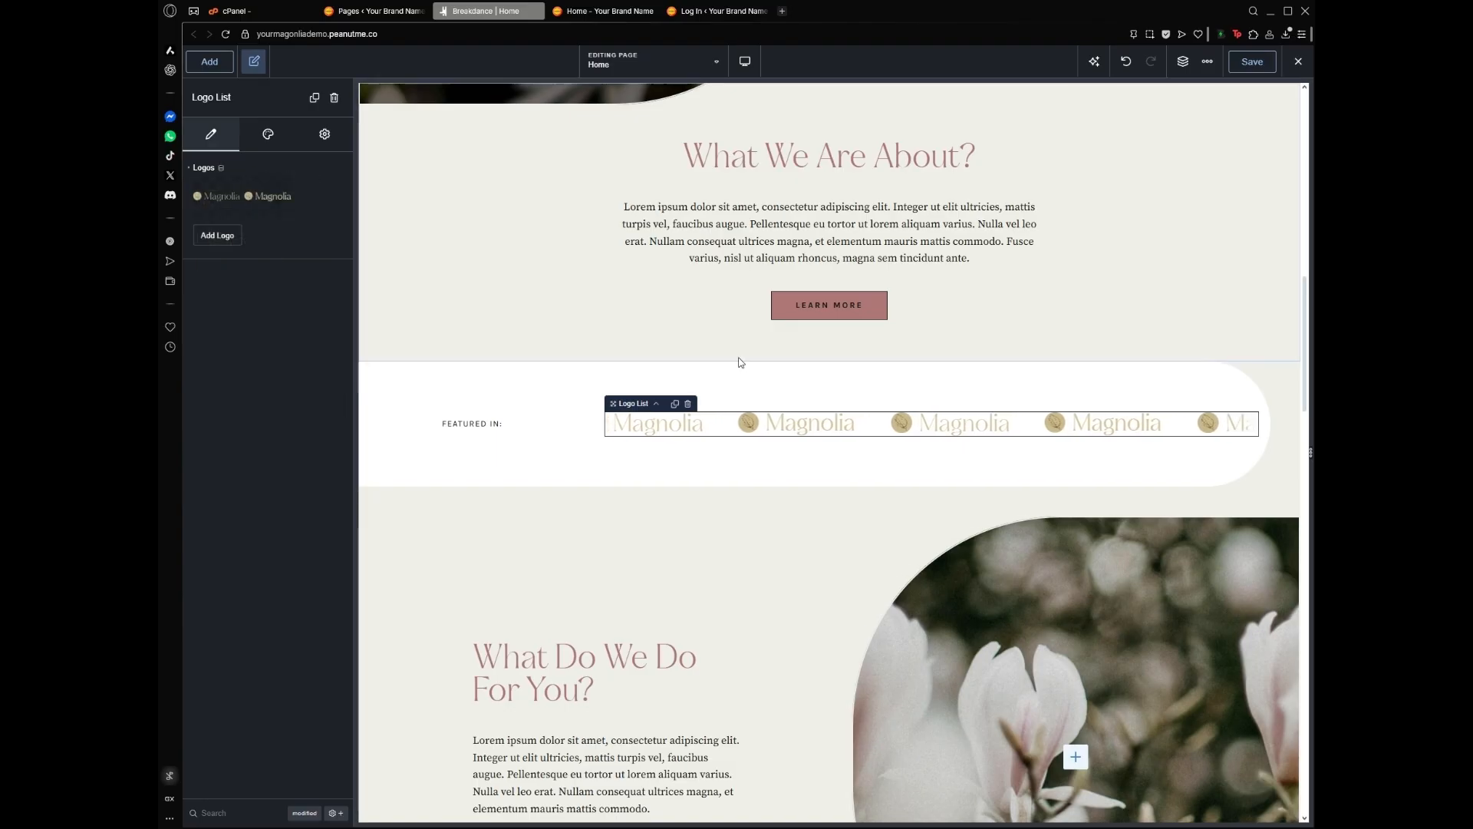
View the entrance animation settings of the Learn More button under "What Do We Do For You?" and close them
scroll(739, 362, down, 5)
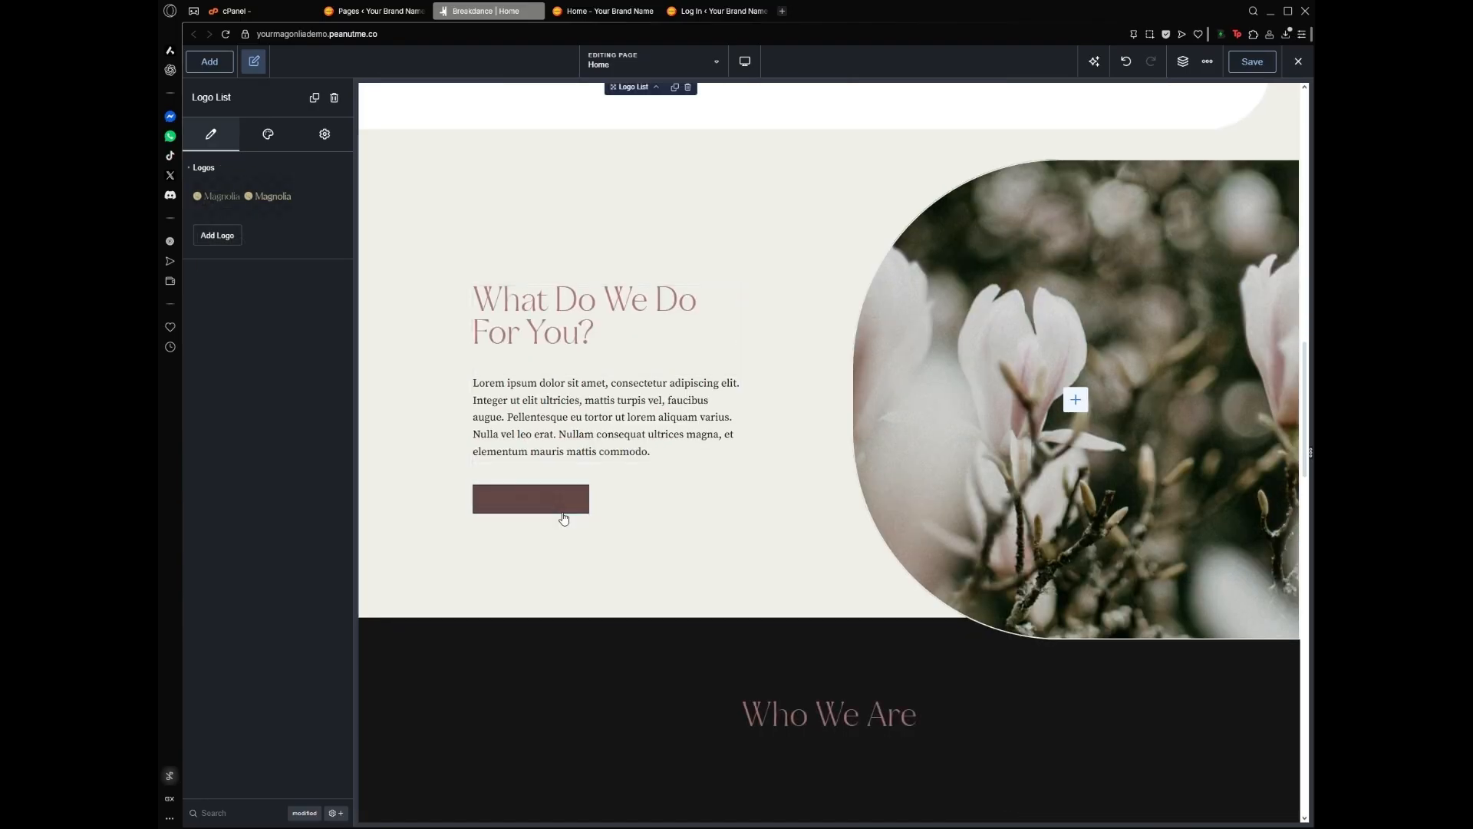
click(489, 492)
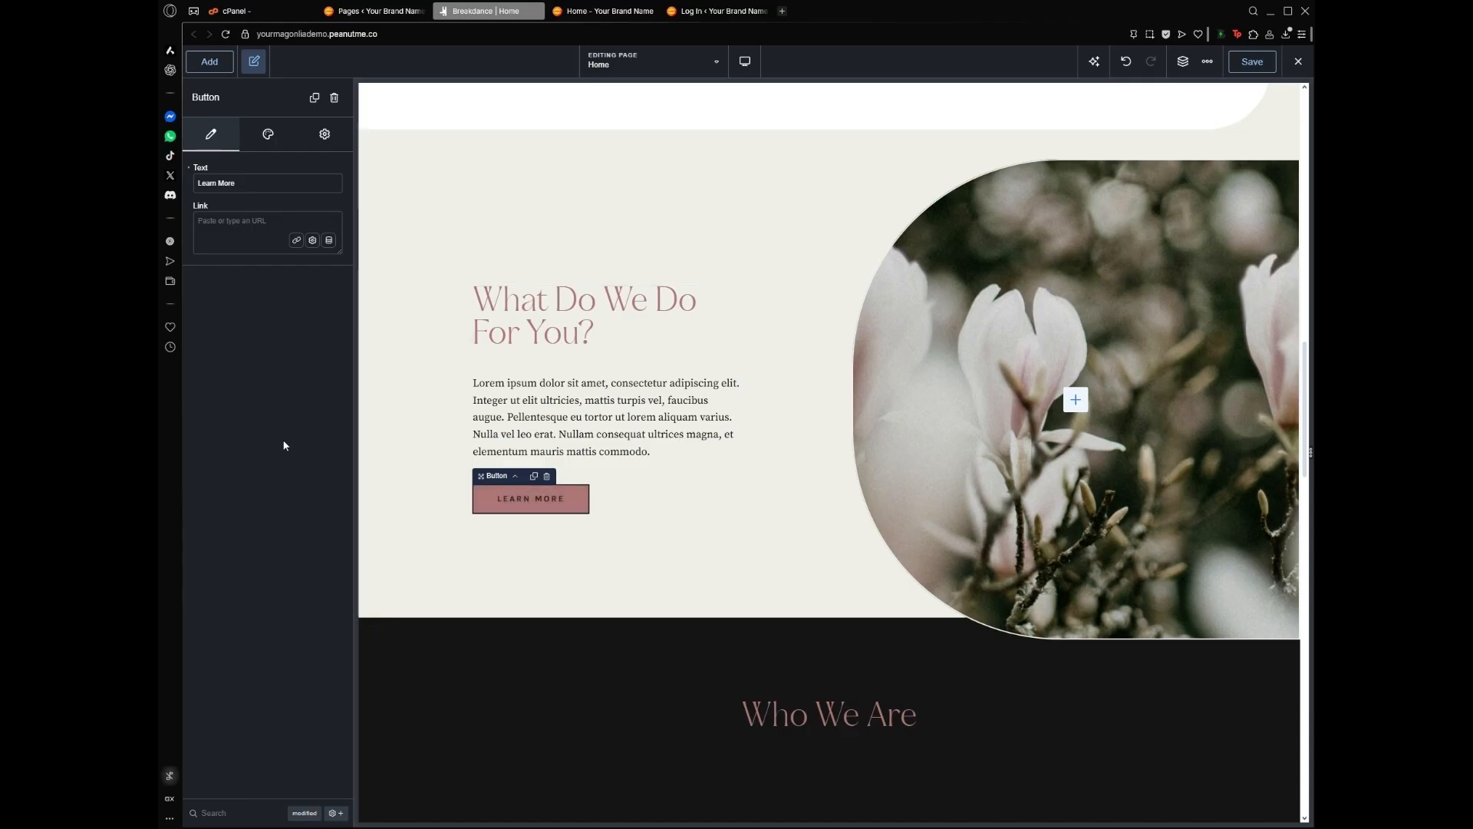
scroll(467, 478, up, 5)
scroll(467, 479, down, 5)
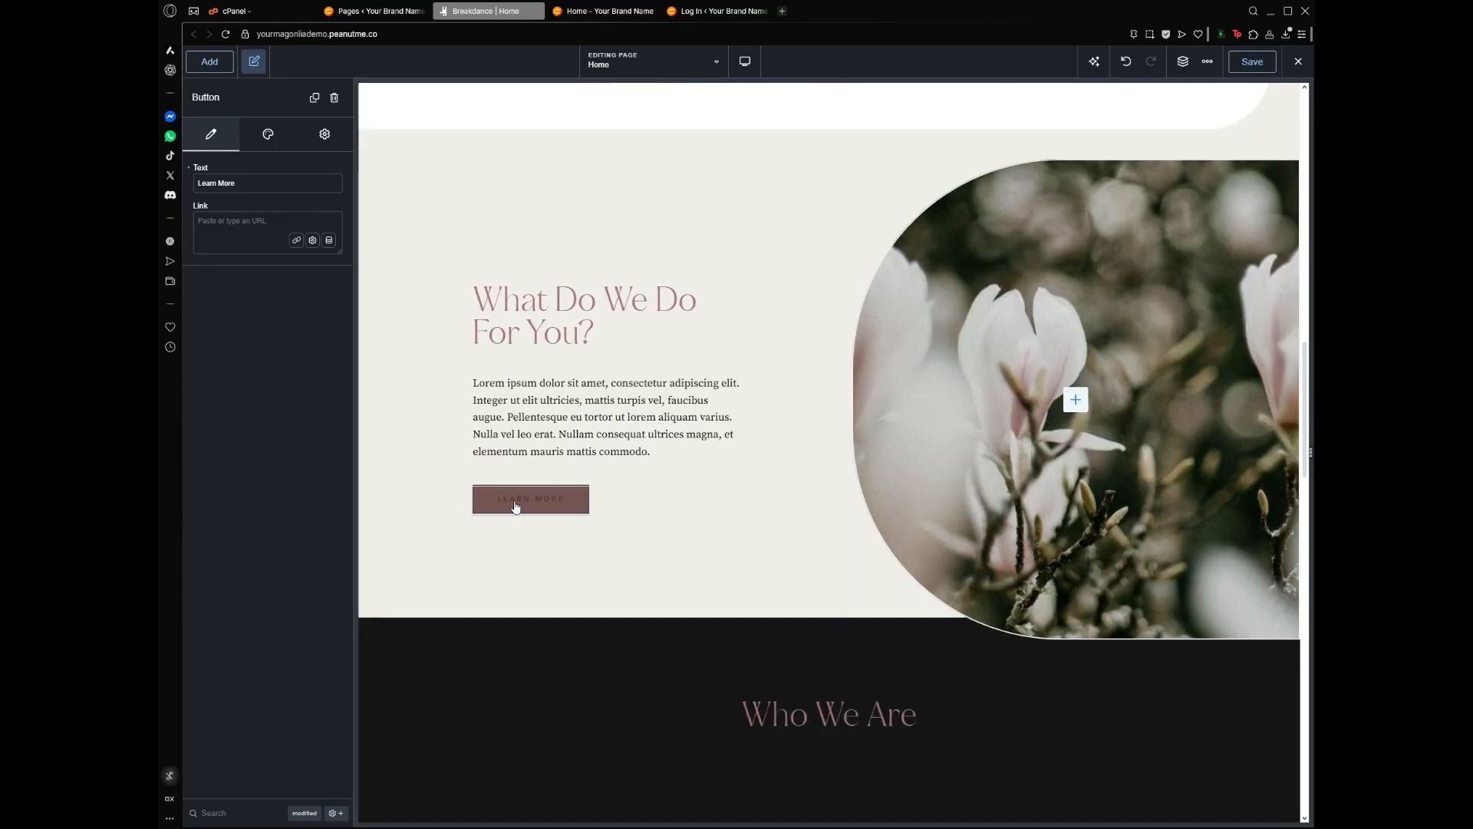
scroll(388, 368, up, 3)
click(322, 136)
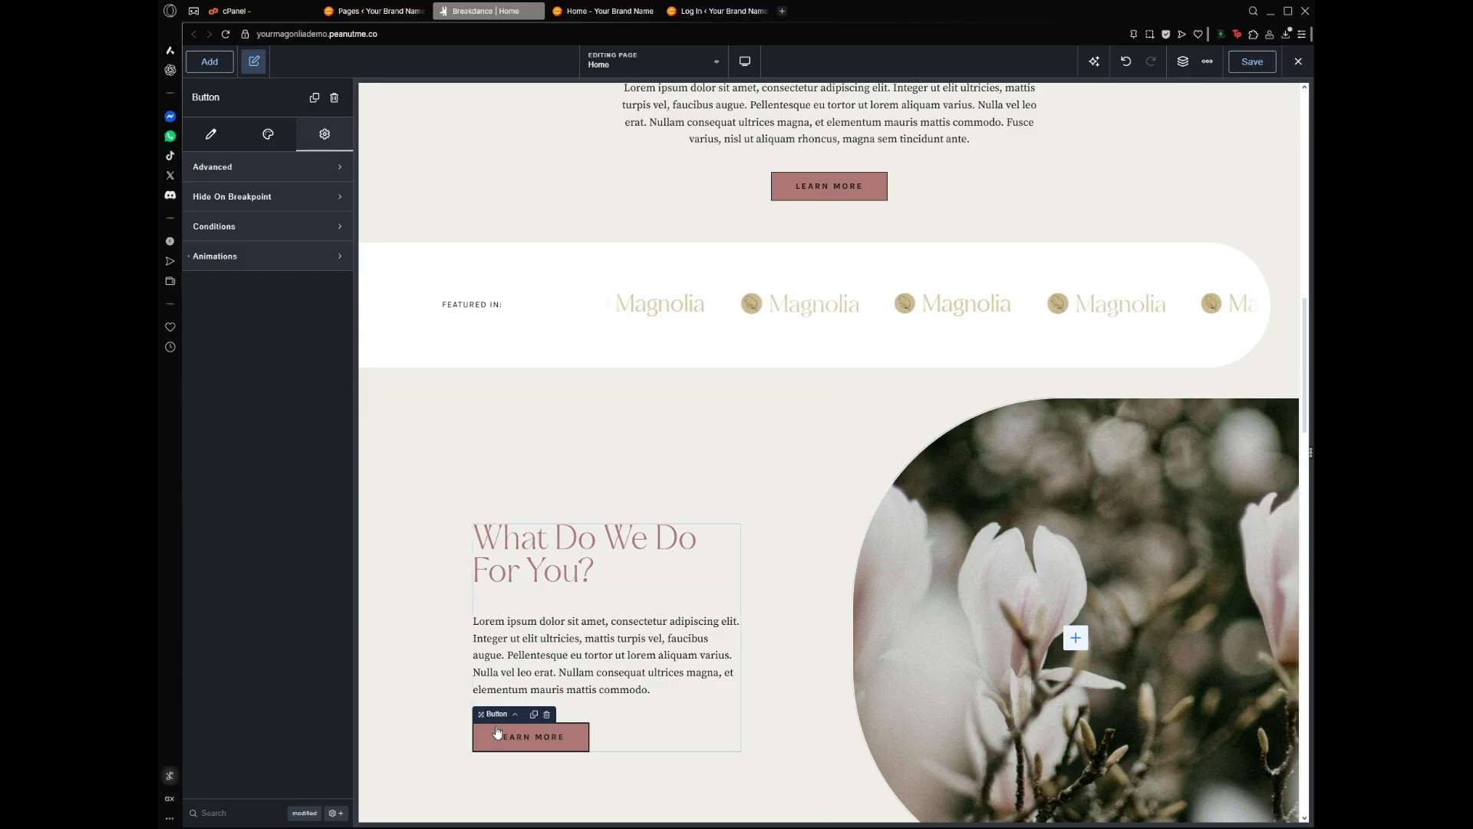
scroll(471, 567, down, 1)
scroll(429, 460, up, 3)
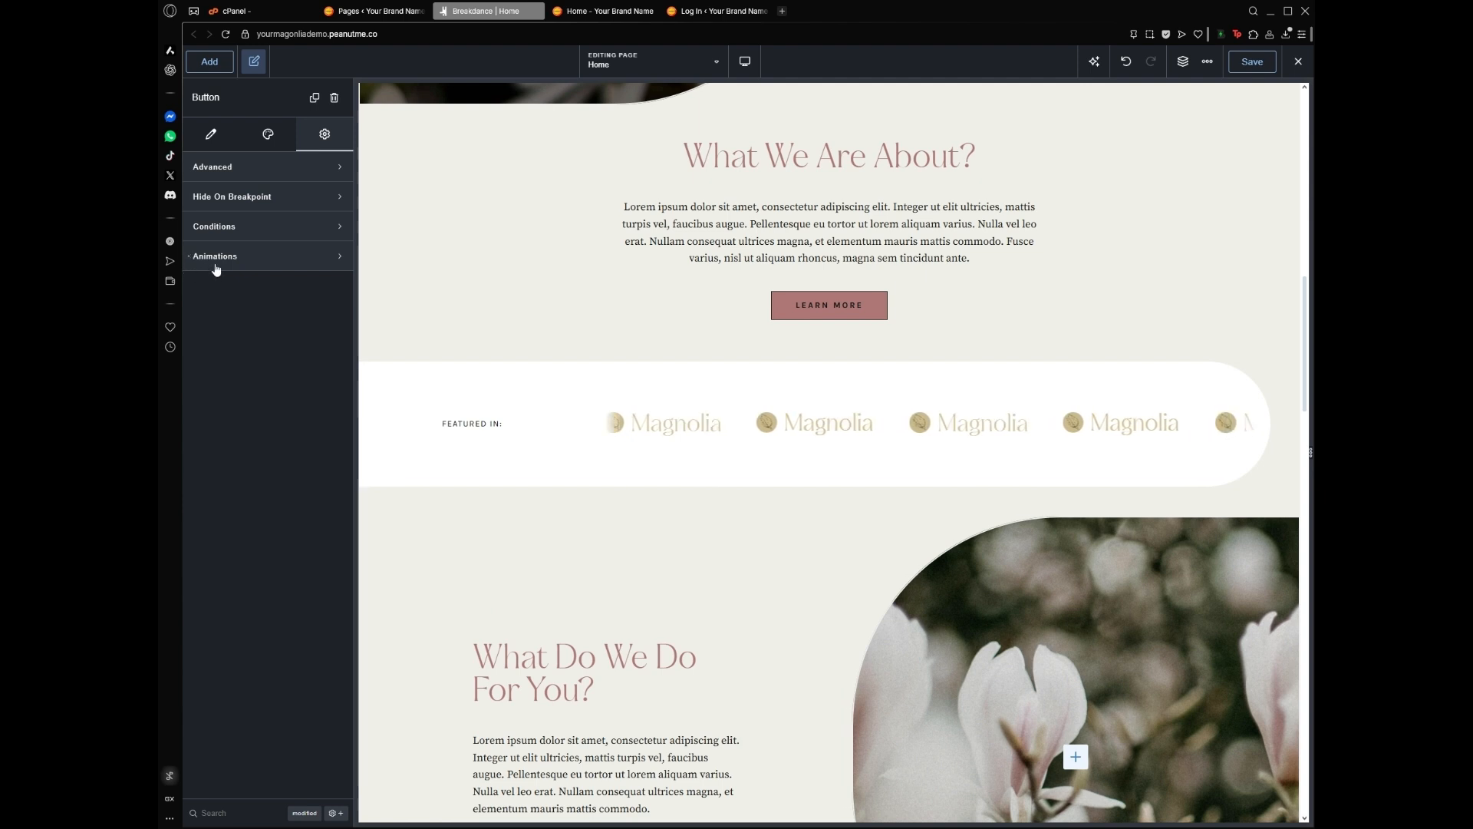
click(273, 264)
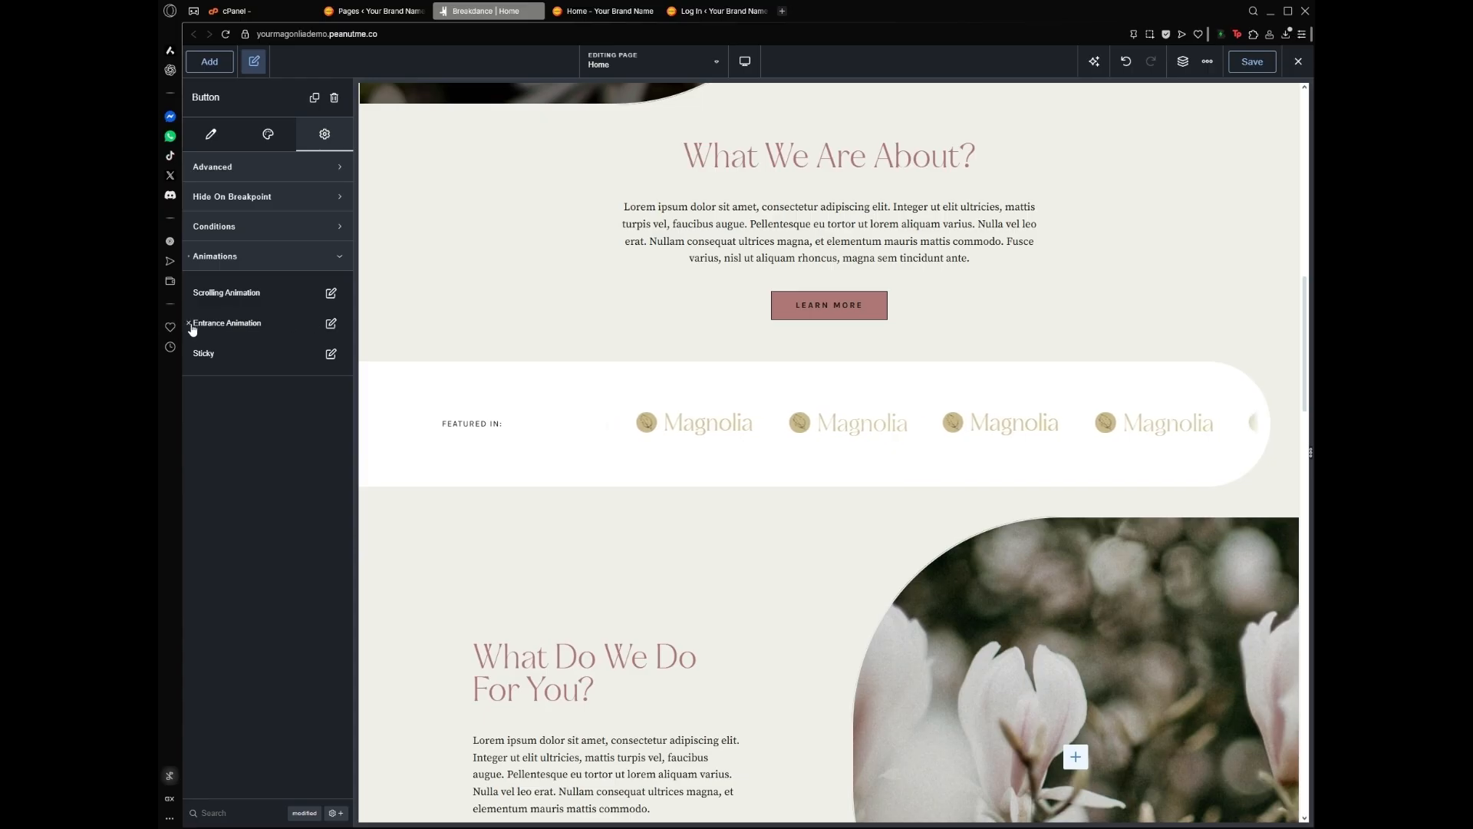
click(331, 325)
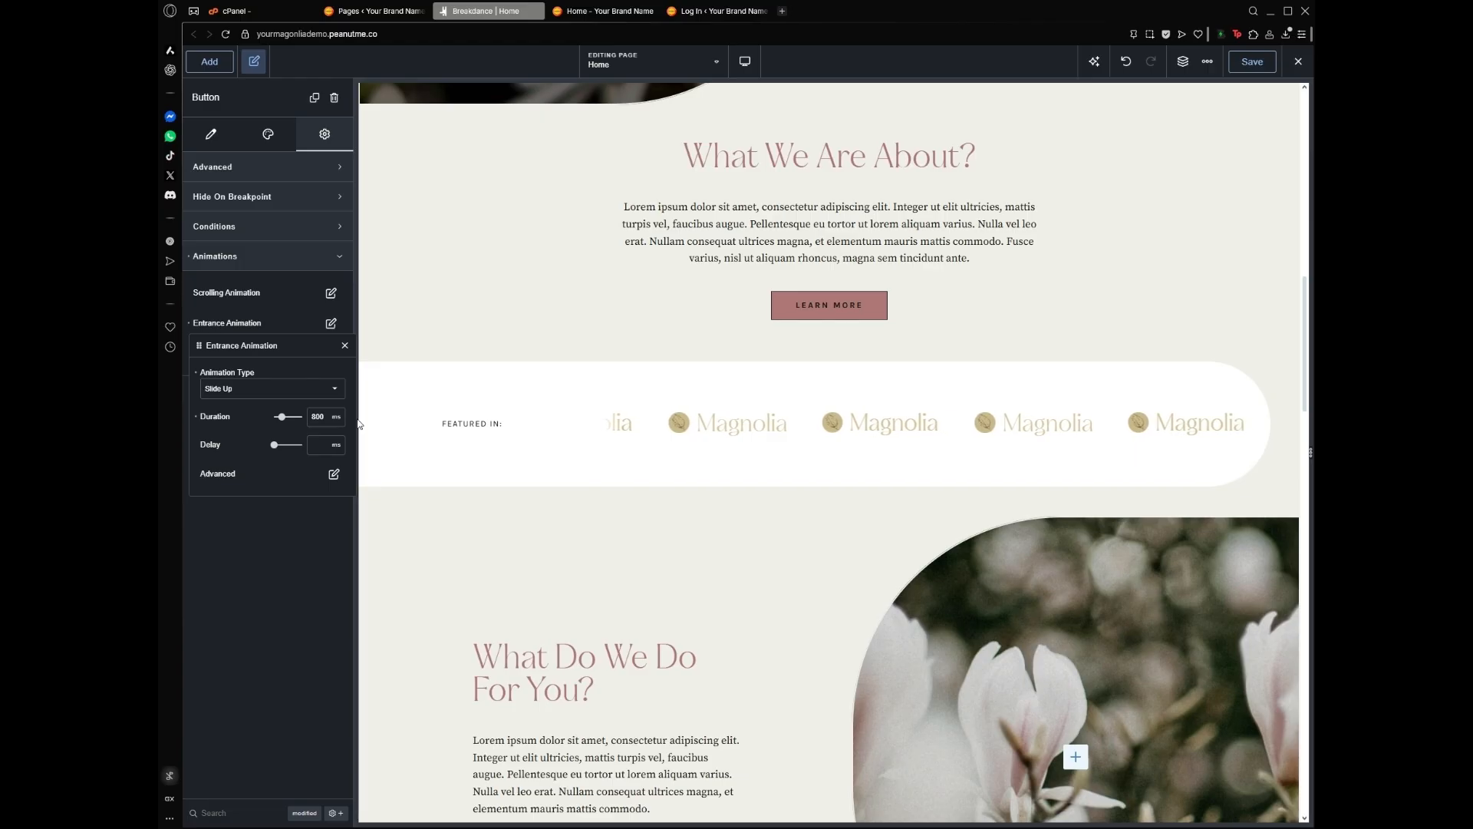
click(344, 345)
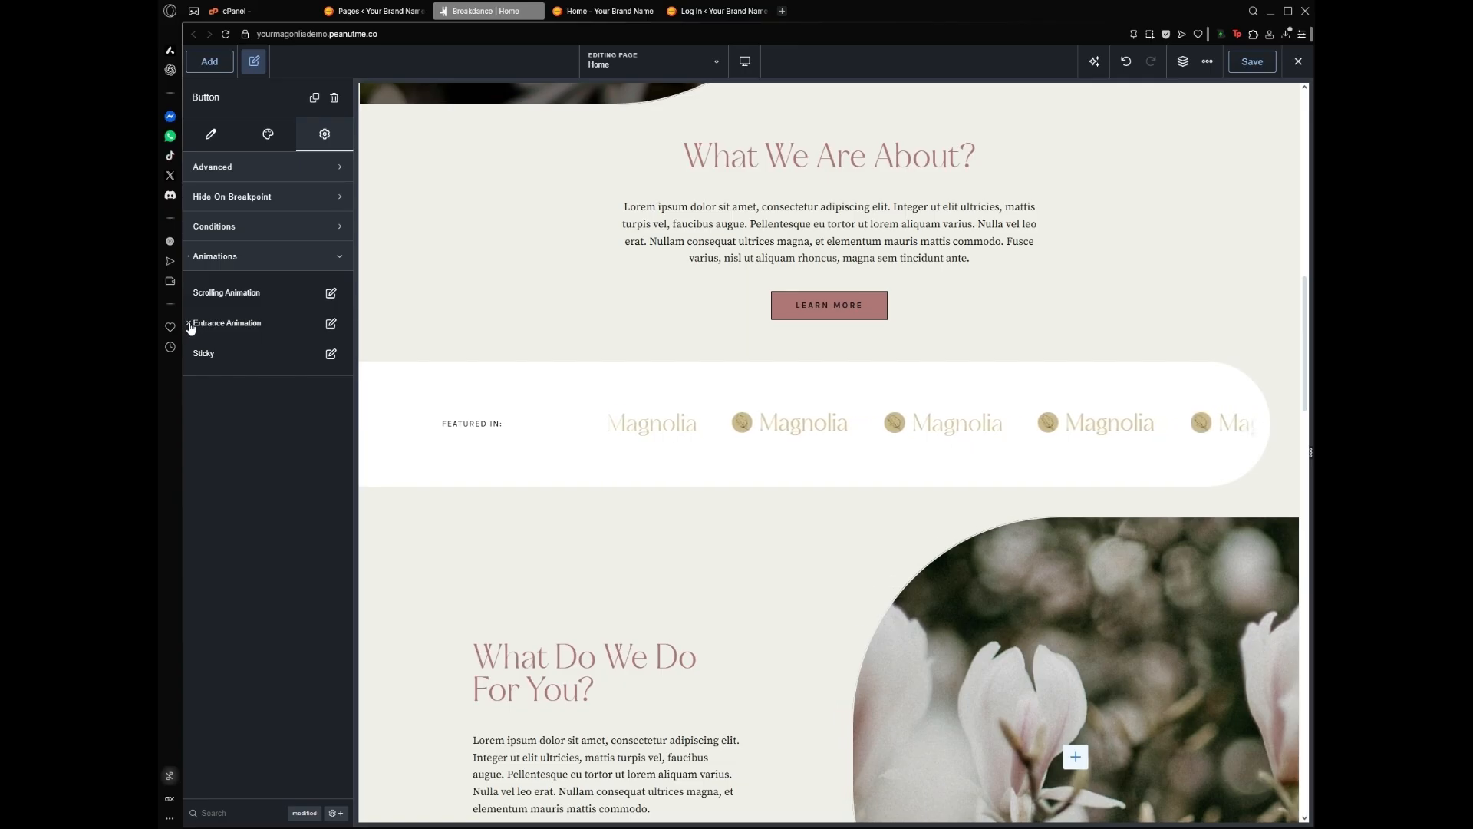
Preview the Learn More button's entrance animation, try clearing that animation, and undo the removal
scroll(417, 375, down, 5)
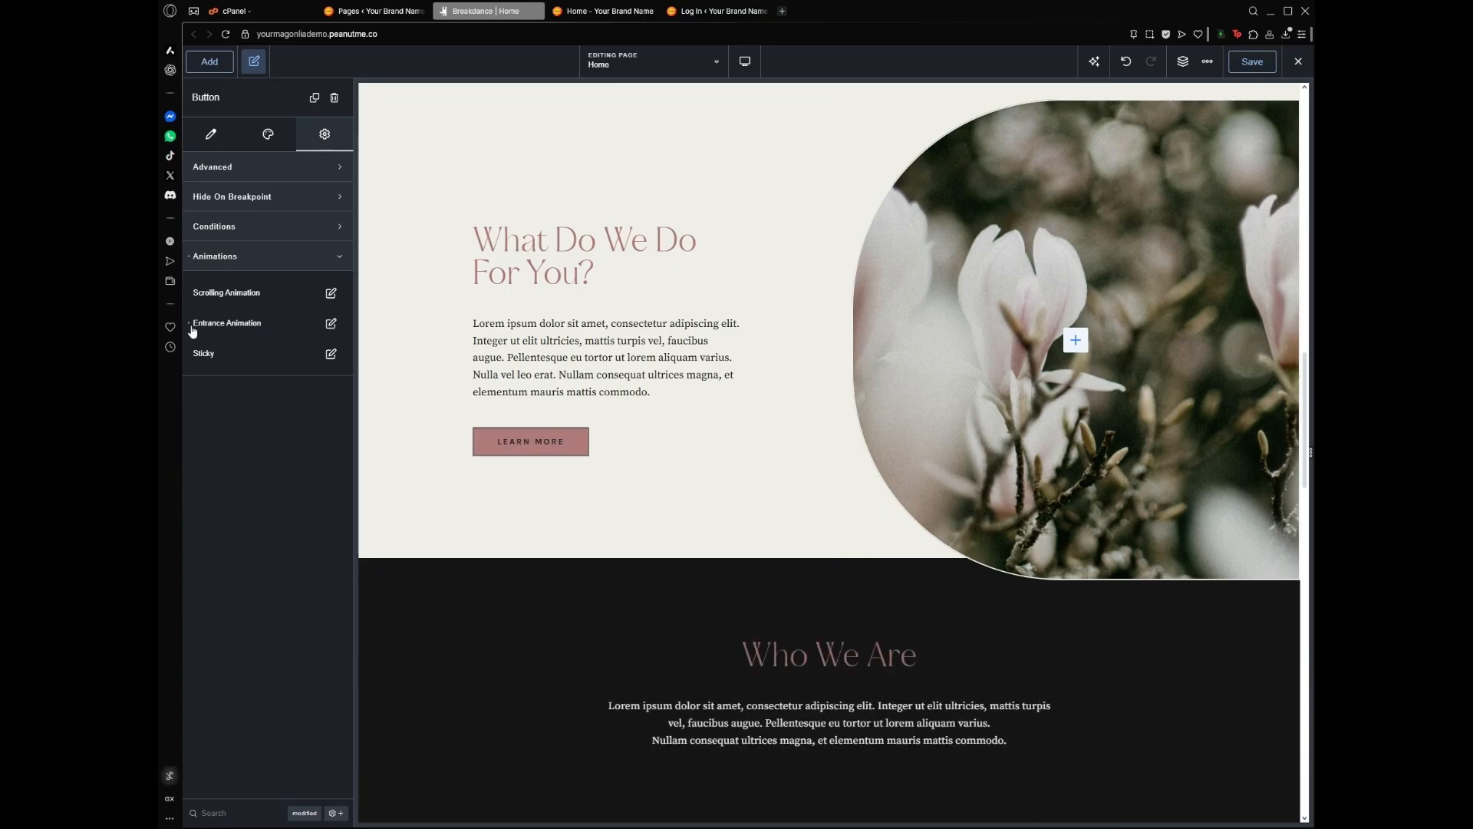
scroll(482, 418, up, 5)
scroll(480, 427, down, 2)
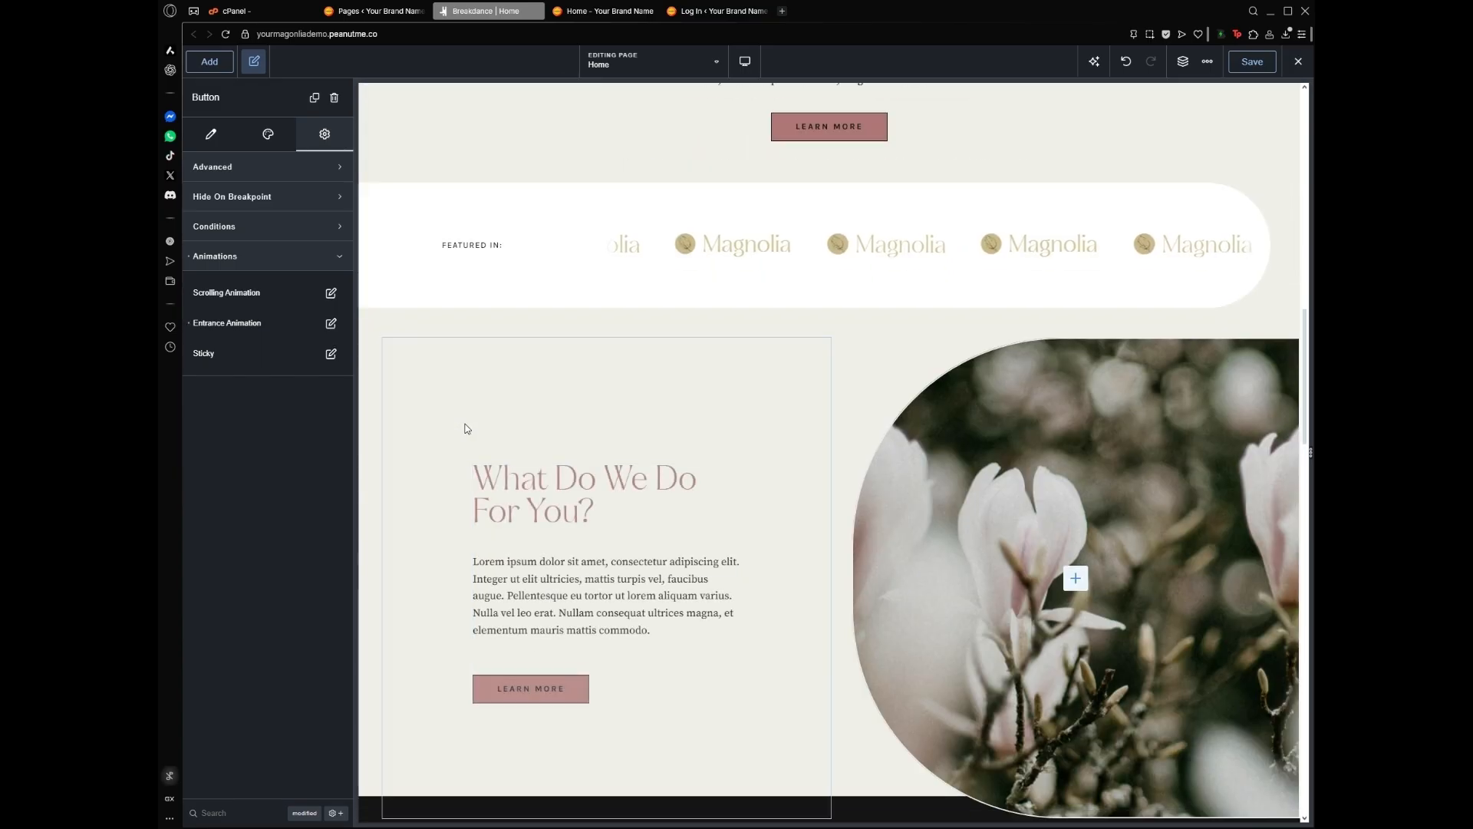
scroll(473, 421, up, 3)
scroll(473, 421, down, 3)
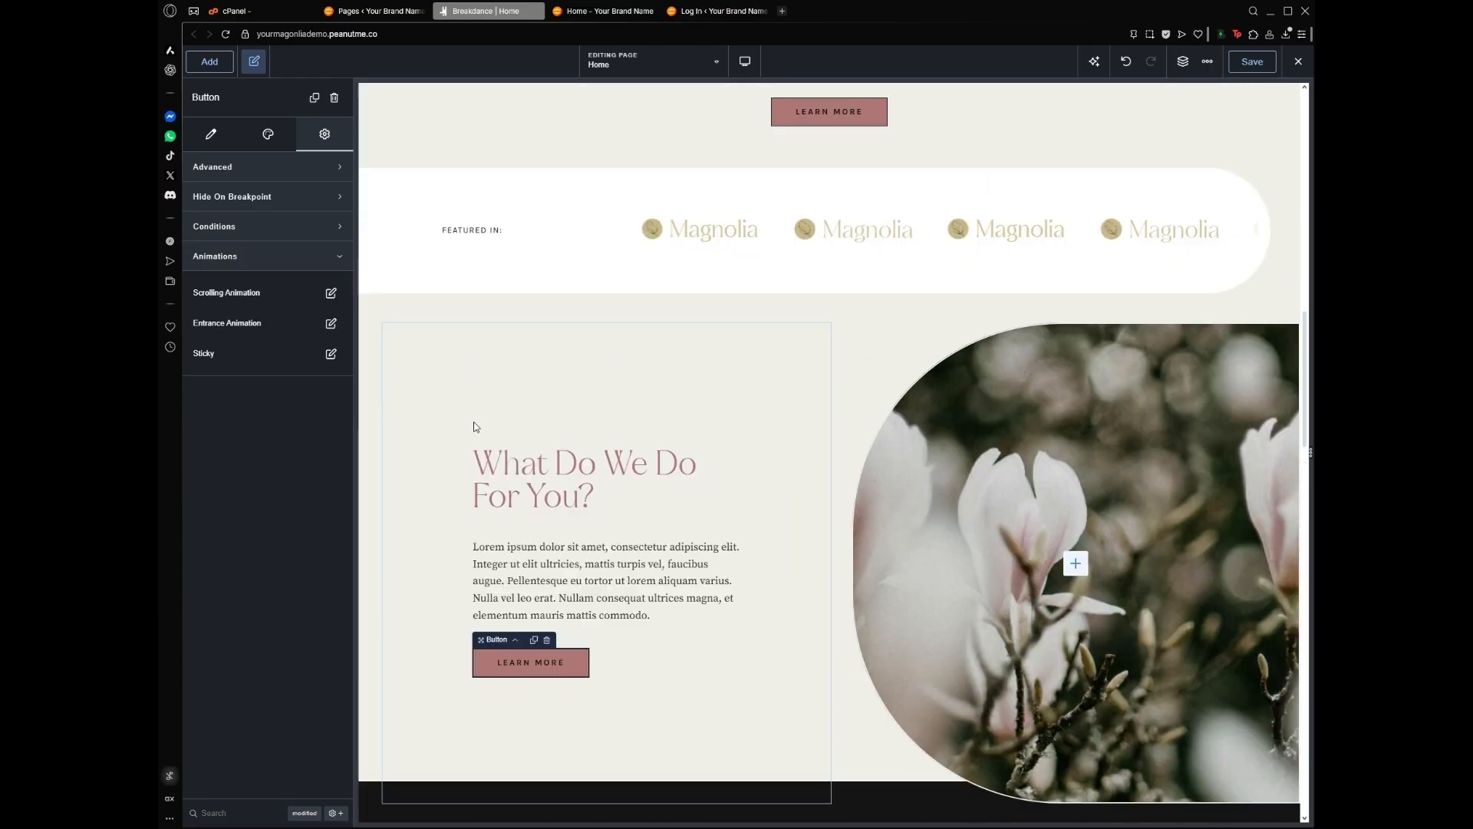
scroll(473, 421, up, 6)
scroll(474, 427, down, 5)
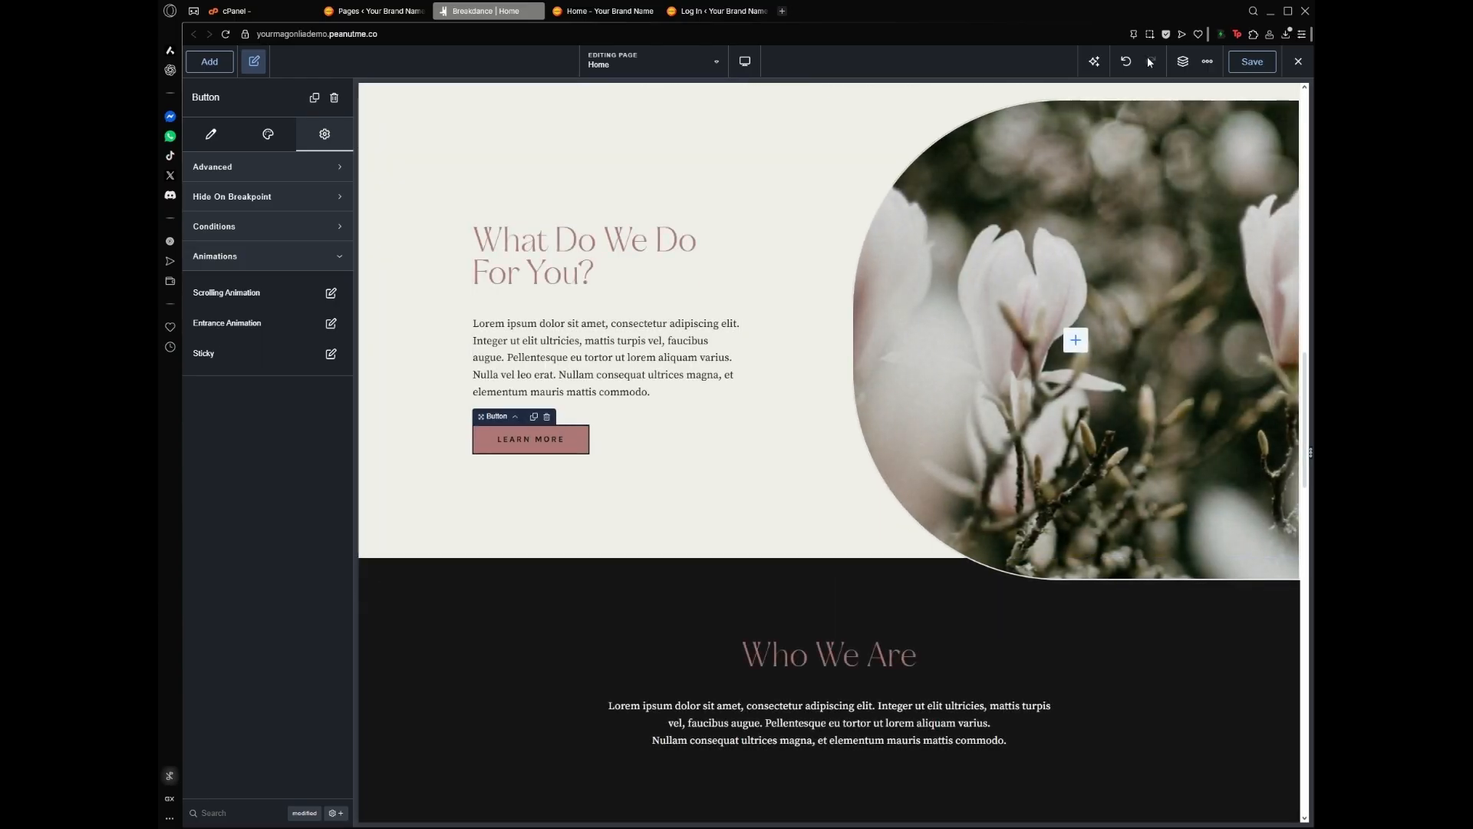
click(1131, 64)
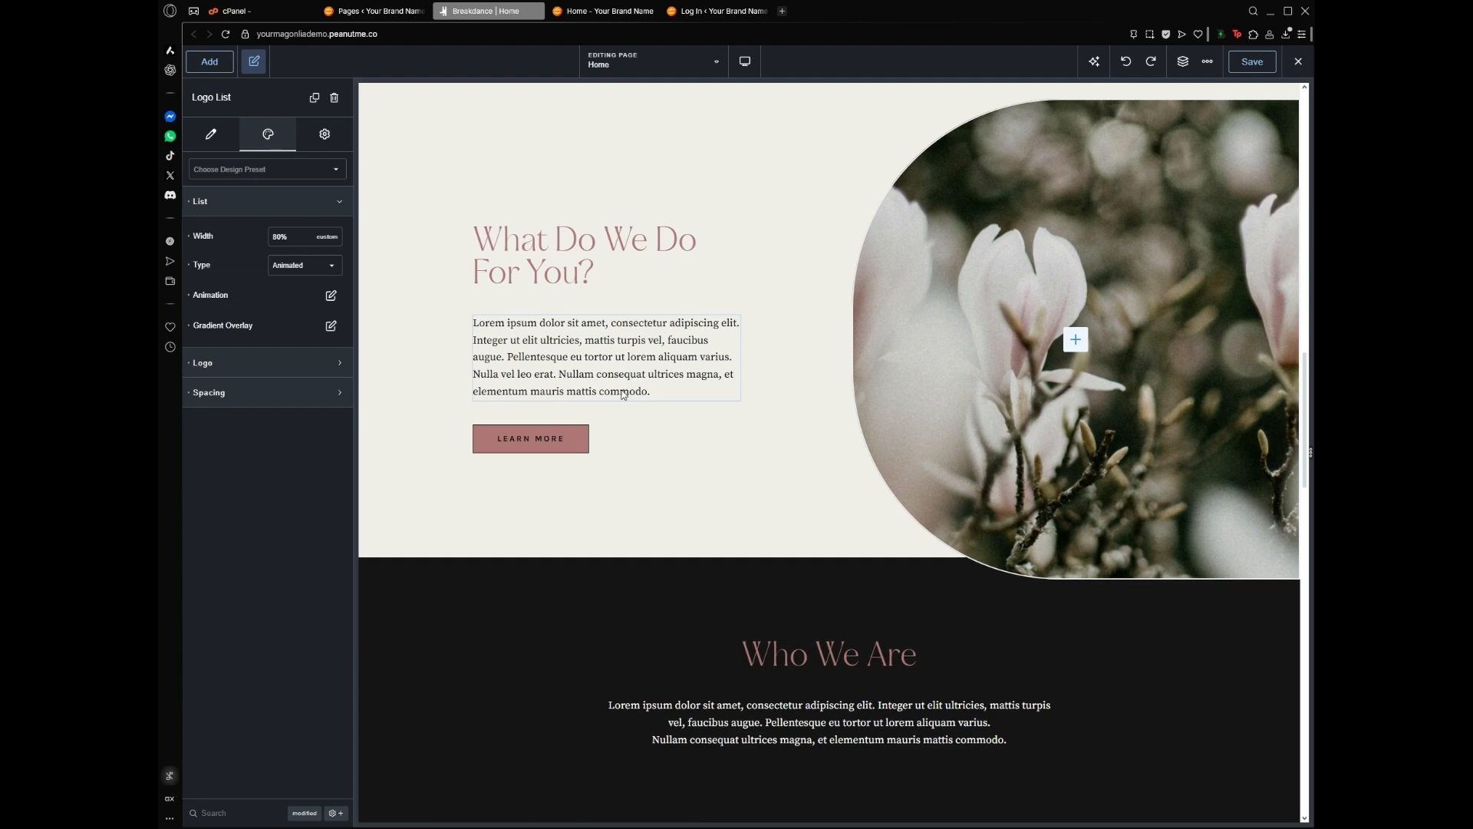
Select the first team member's photo under "Who We Are", show the page structure, and open the photo's background image settings
scroll(623, 400, down, 4)
scroll(623, 399, up, 3)
scroll(626, 384, down, 5)
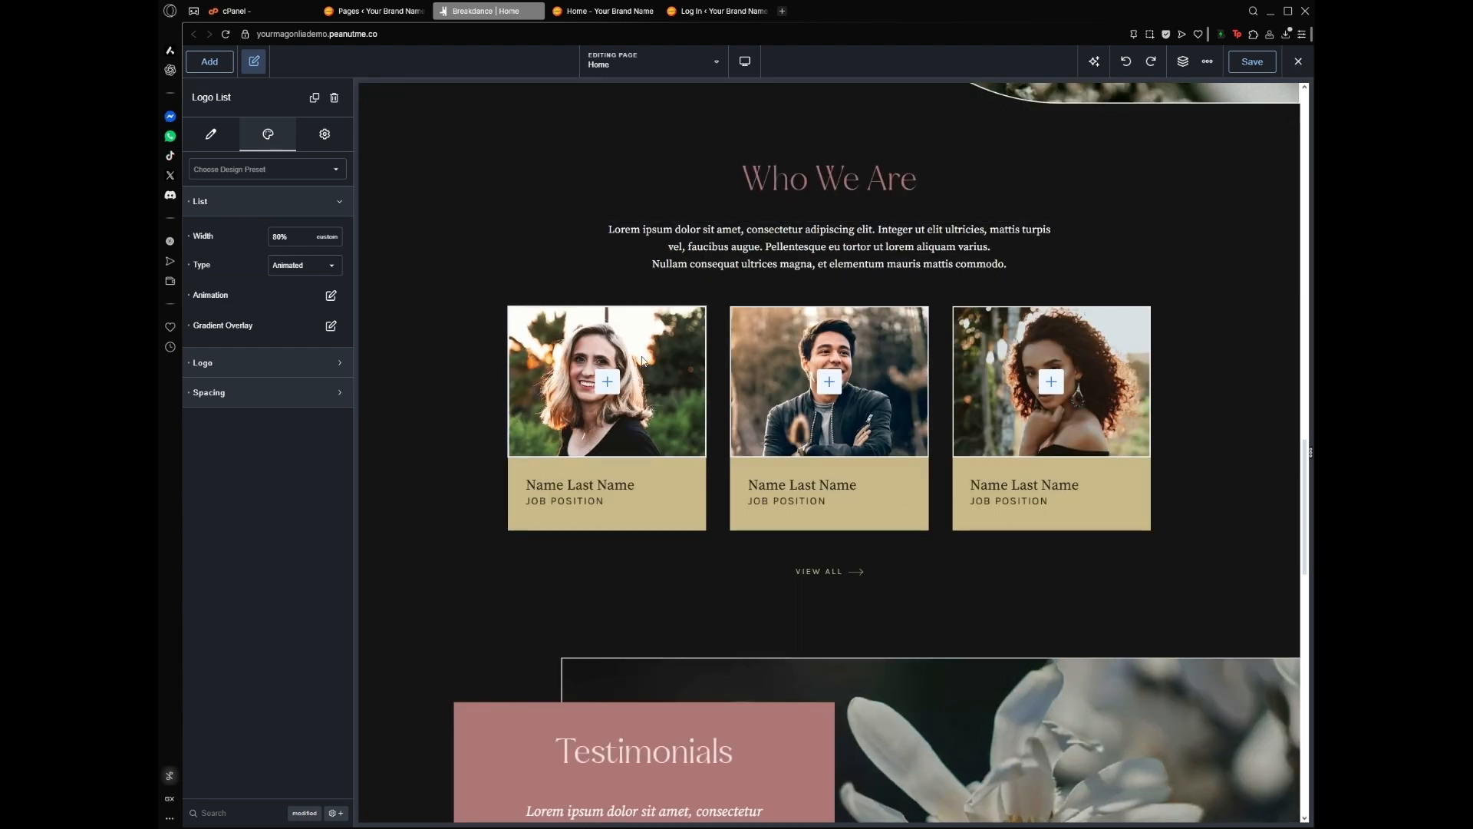
click(518, 377)
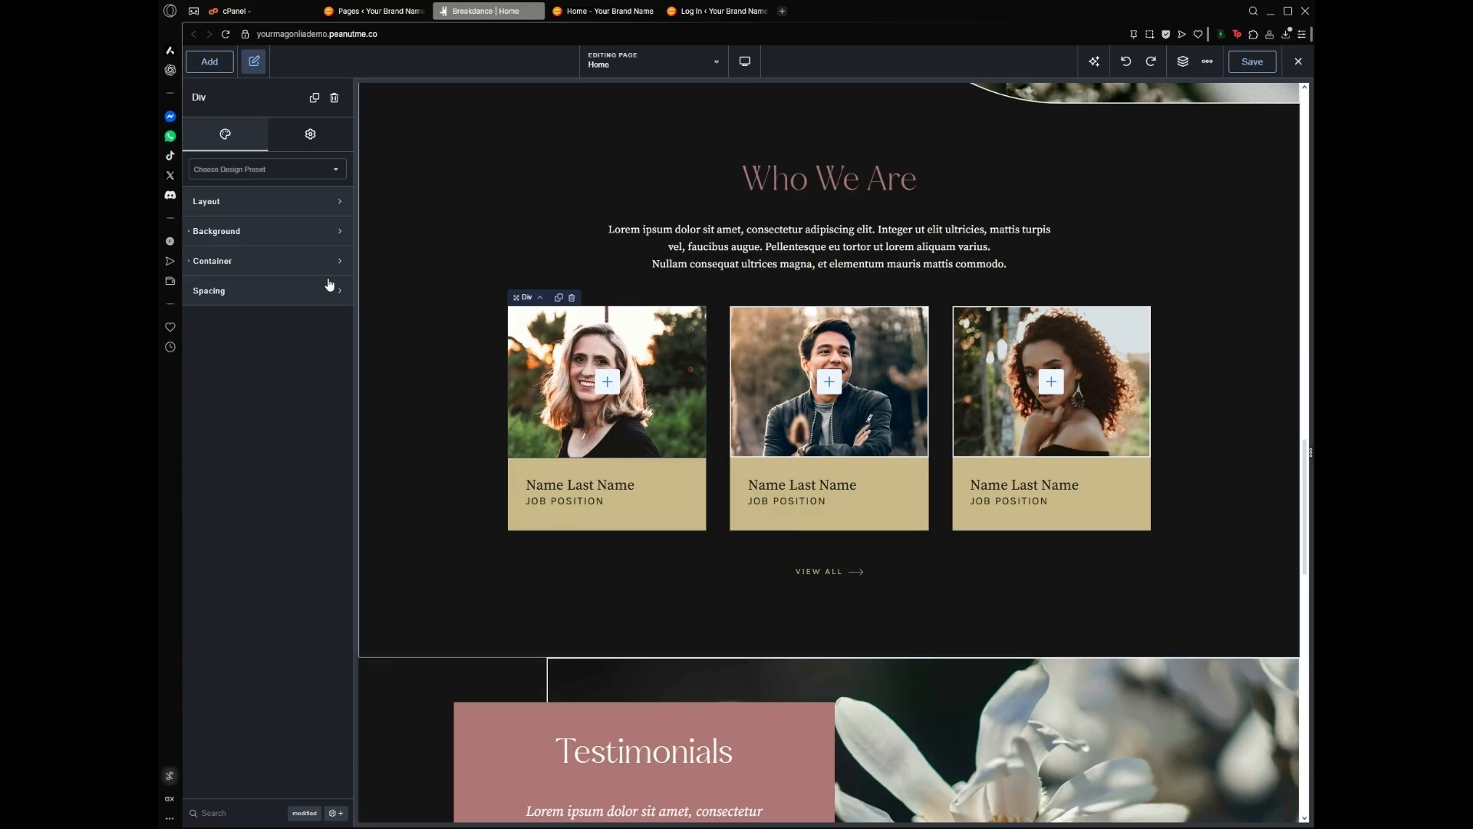
click(1181, 64)
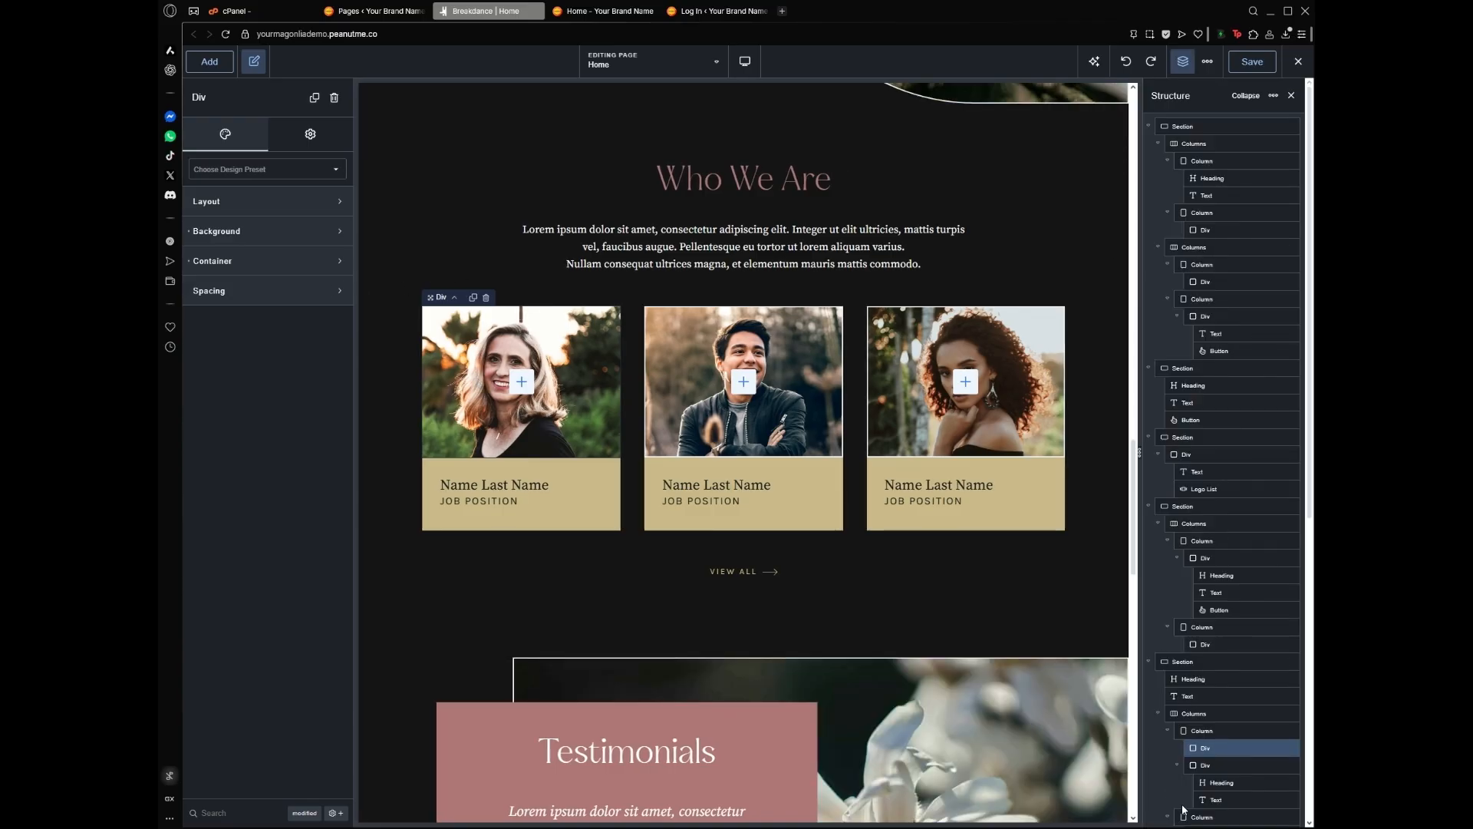
scroll(541, 353, down, 3)
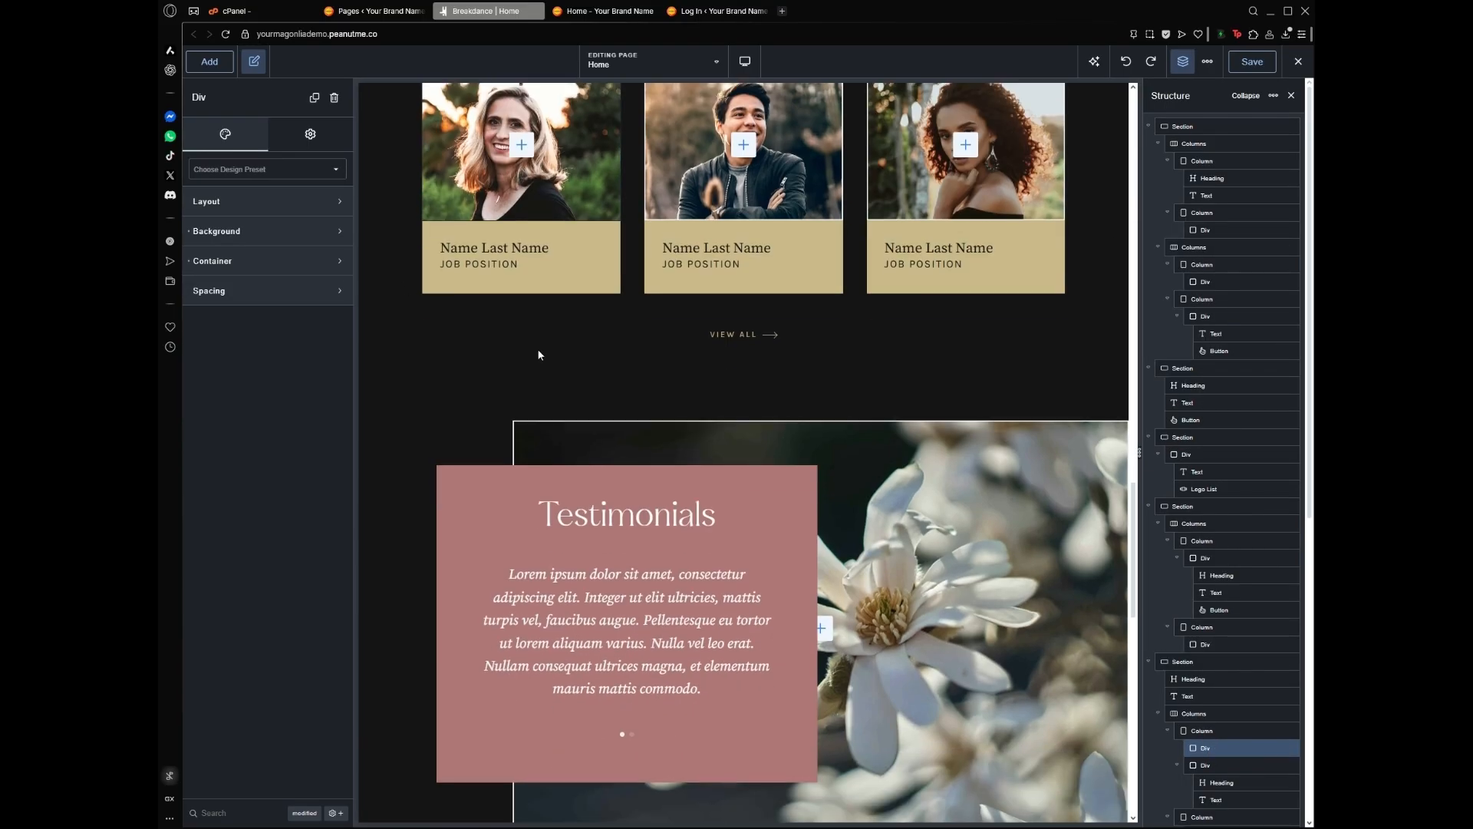
click(282, 237)
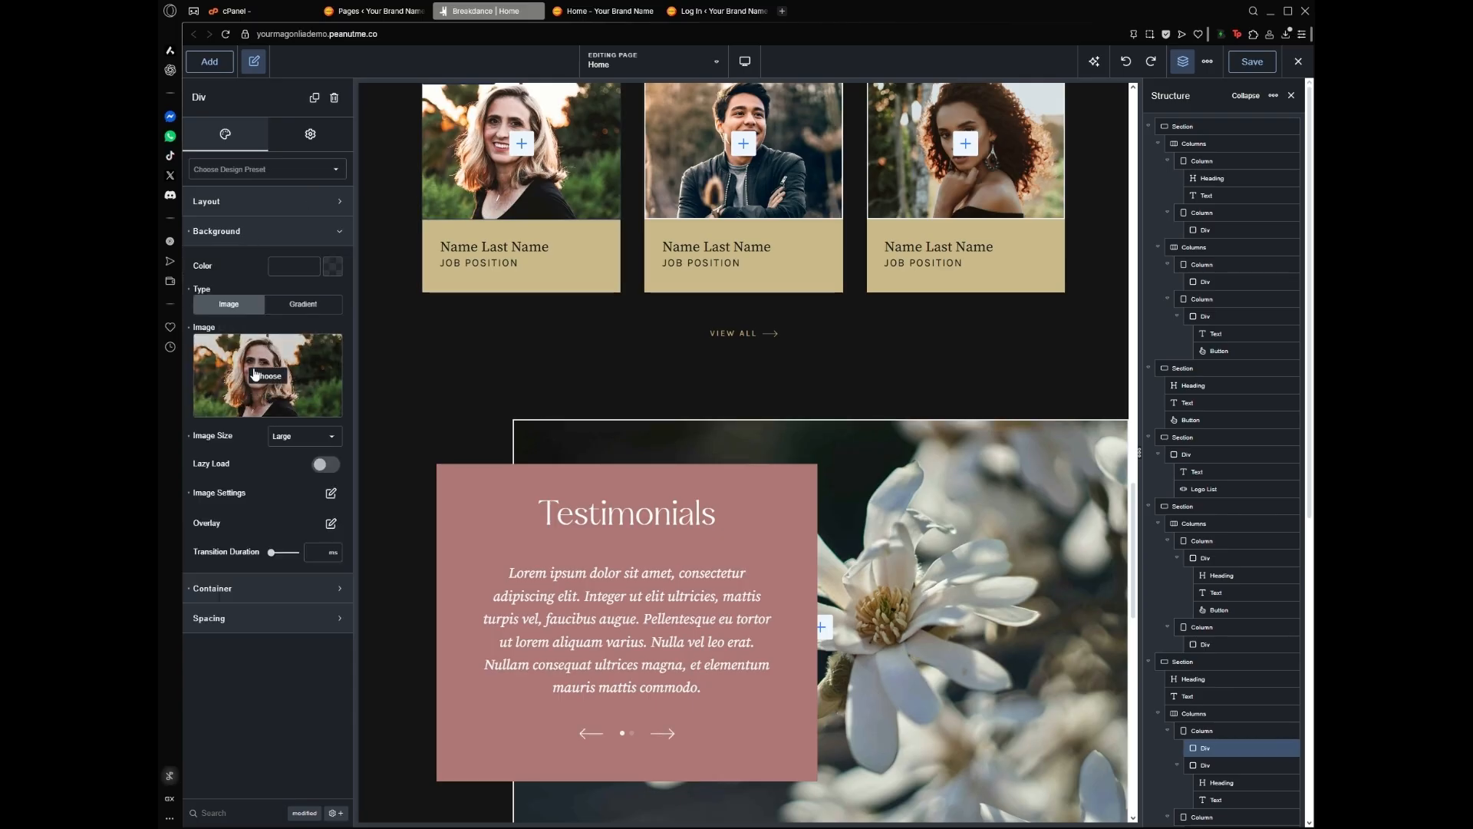
click(269, 233)
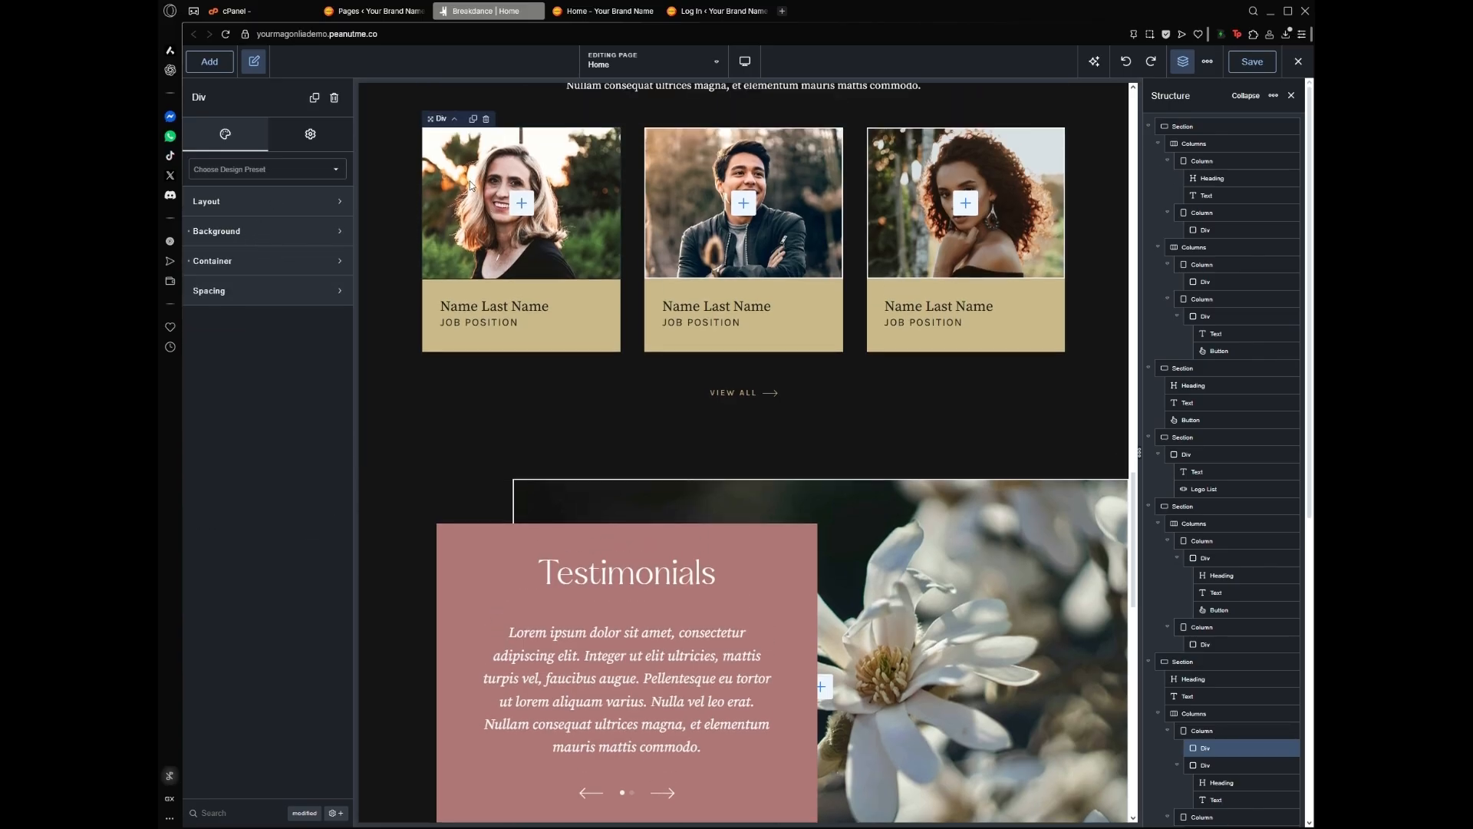
click(268, 232)
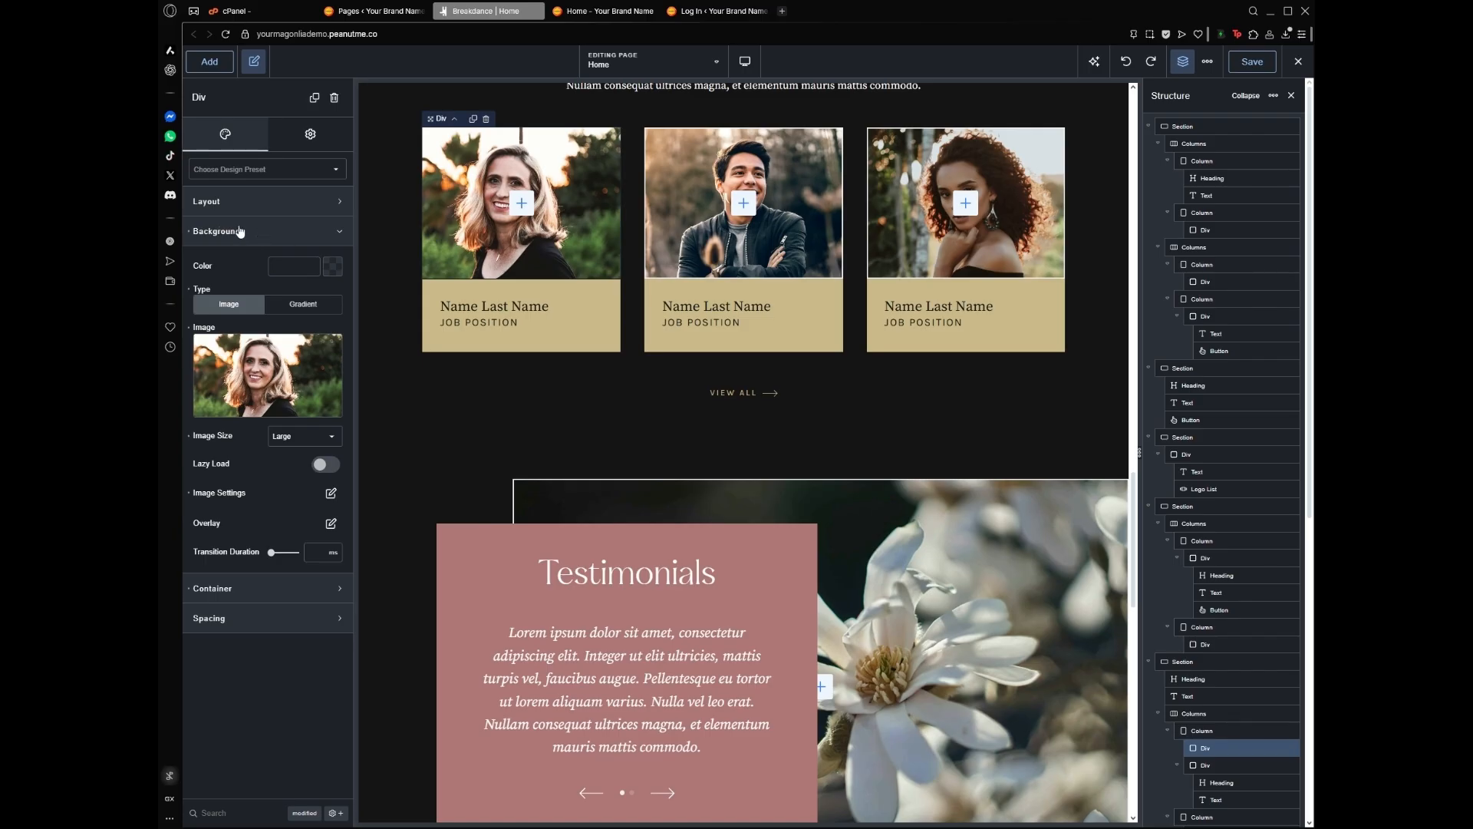
mouse_move(273, 381)
Inspect the Testimonials slider and its two slides in the page structure, and select the second slide's entire text
scroll(460, 252, down, 2)
scroll(576, 212, down, 2)
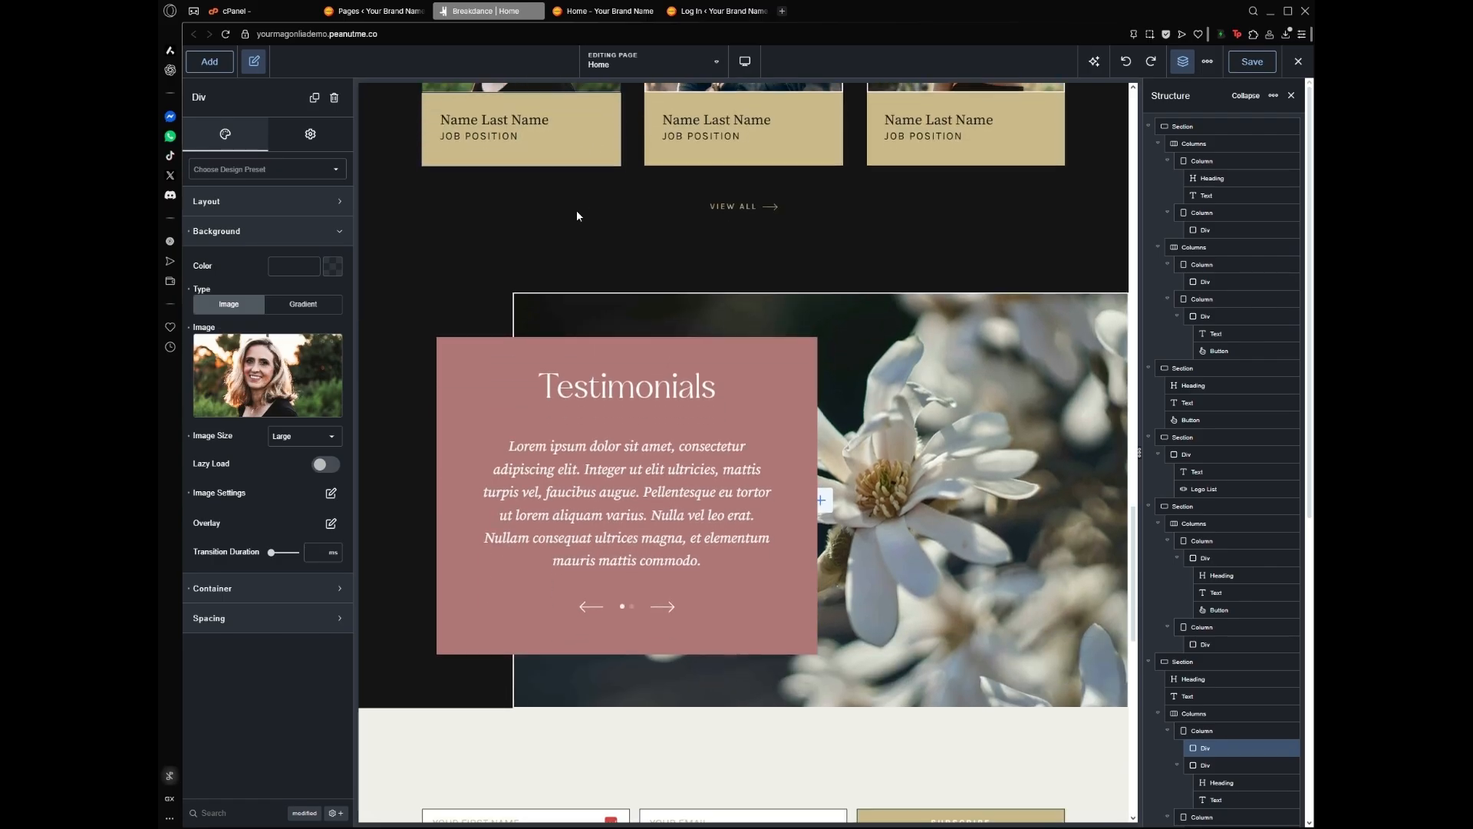
click(632, 420)
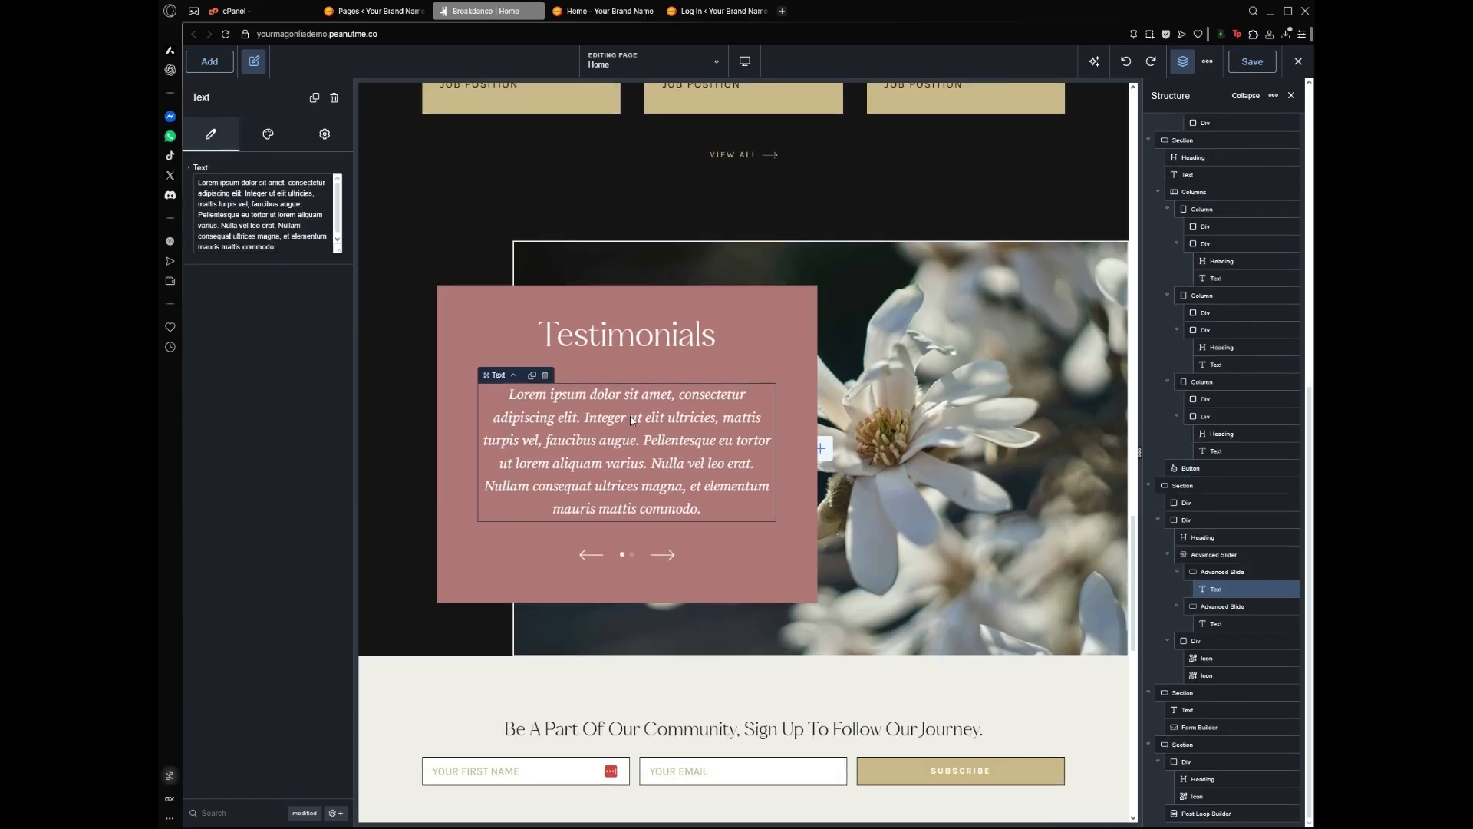
click(639, 362)
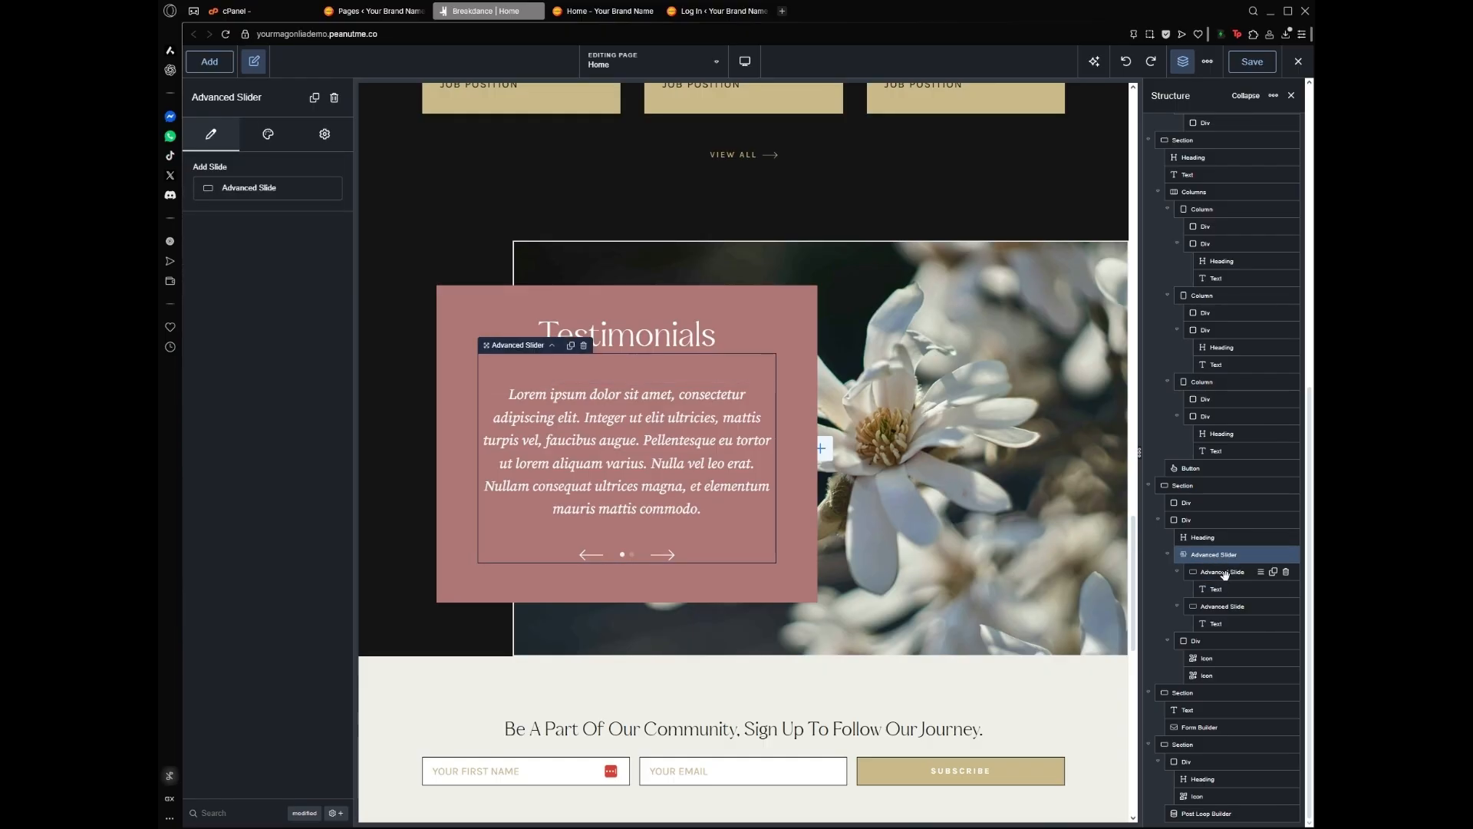
click(1225, 572)
click(1223, 606)
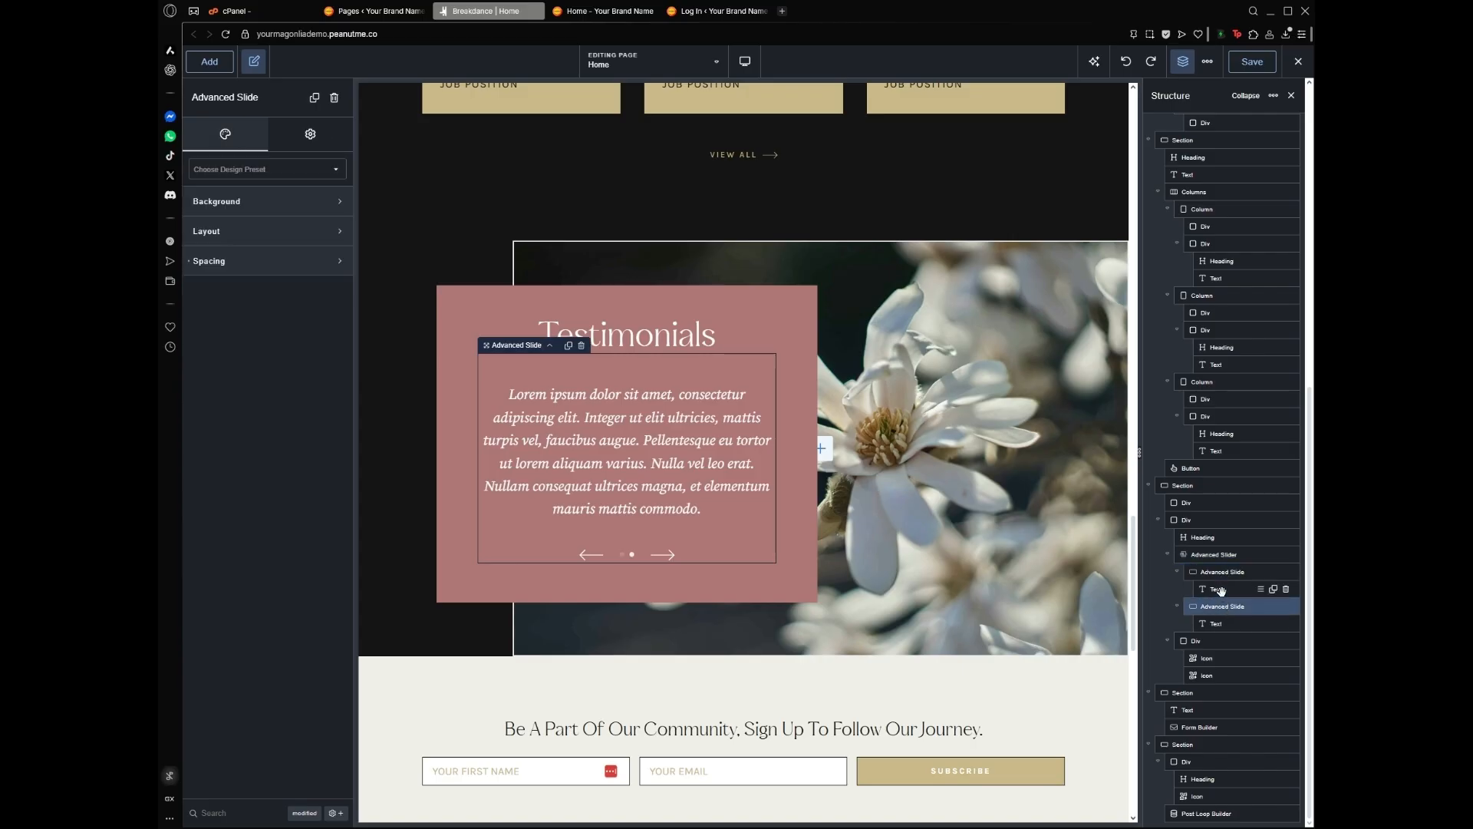
click(1216, 623)
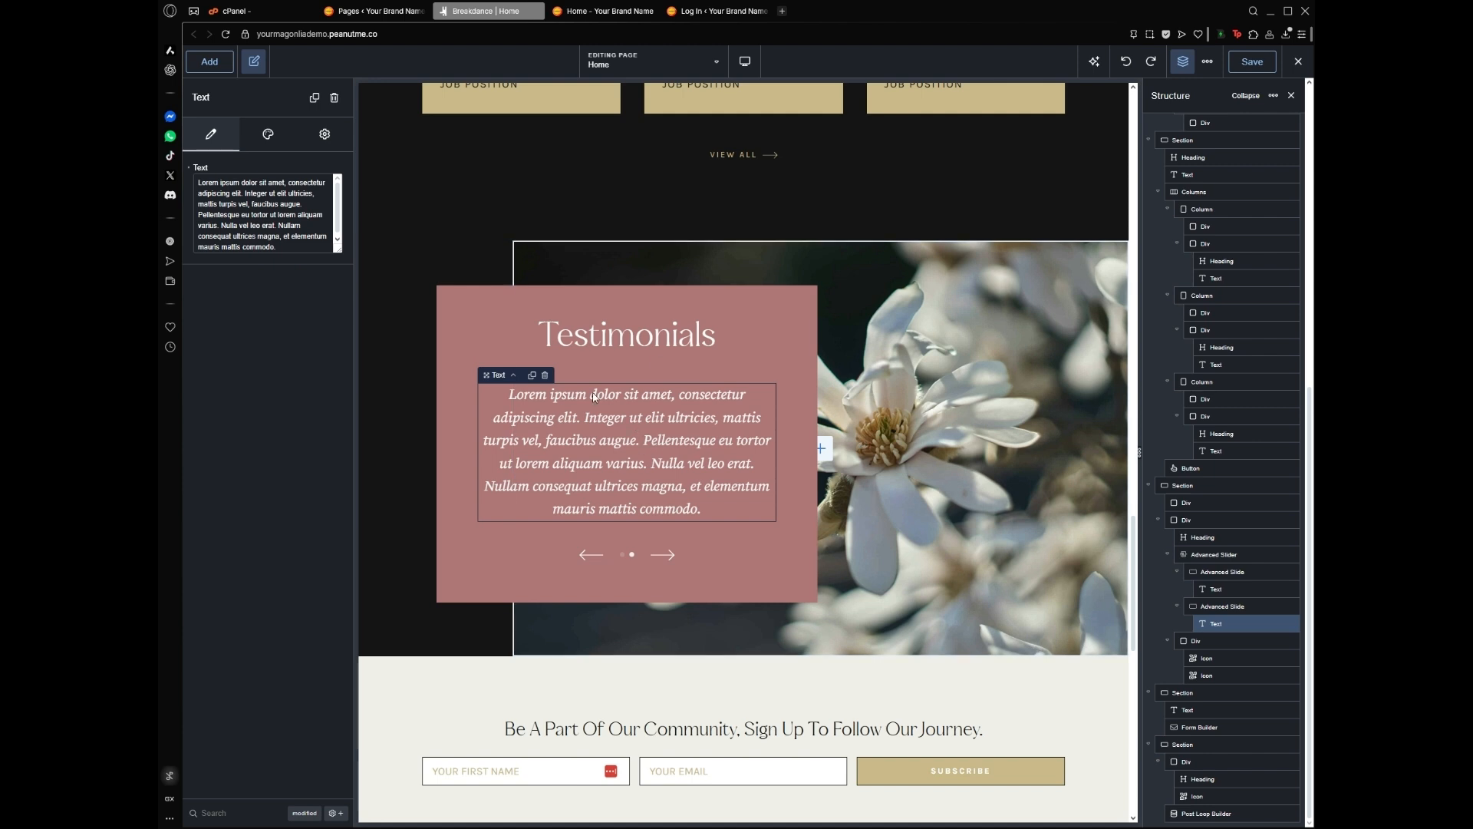
drag(302, 247, 197, 182)
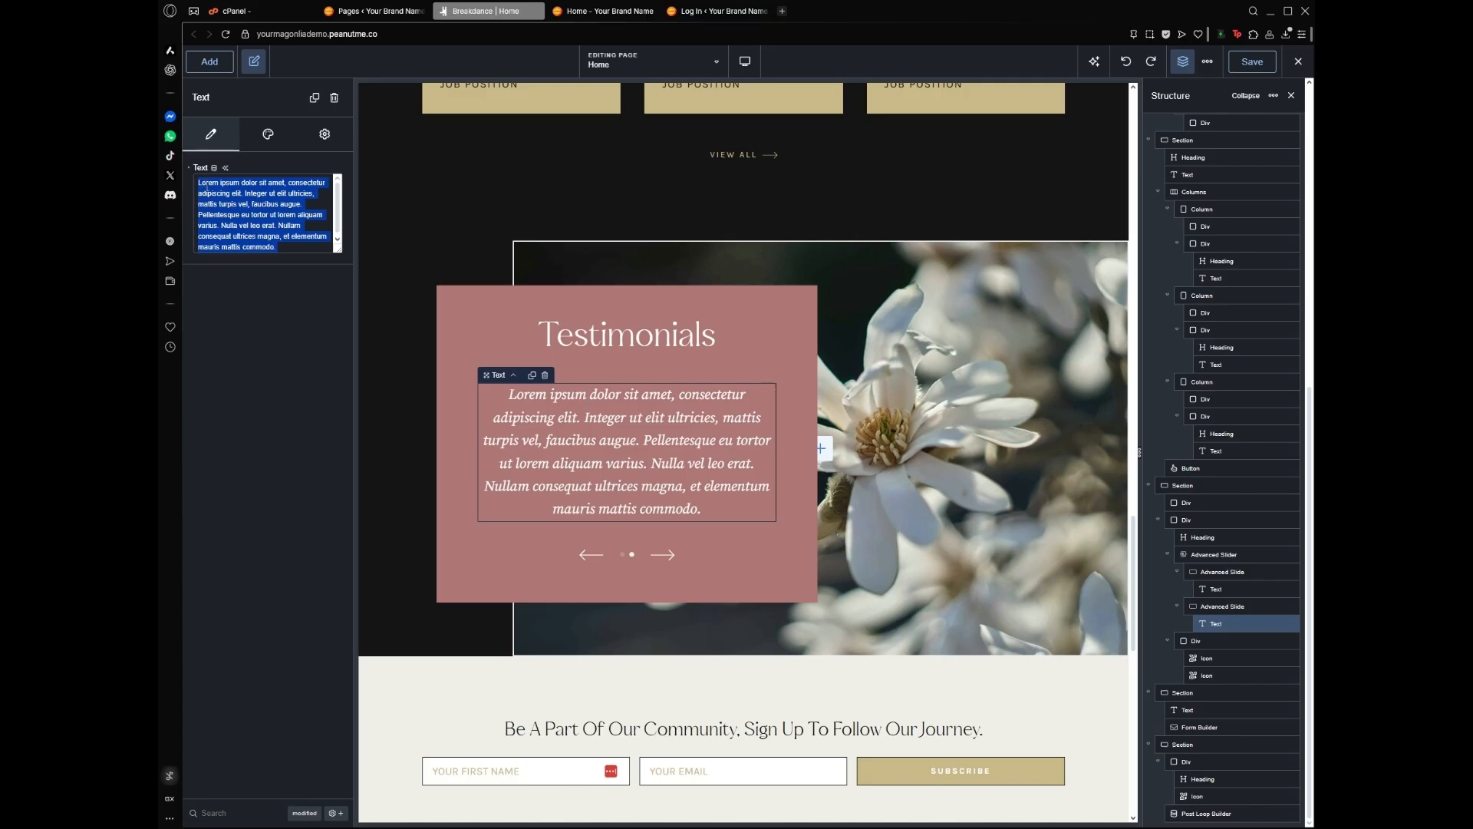
click(1214, 589)
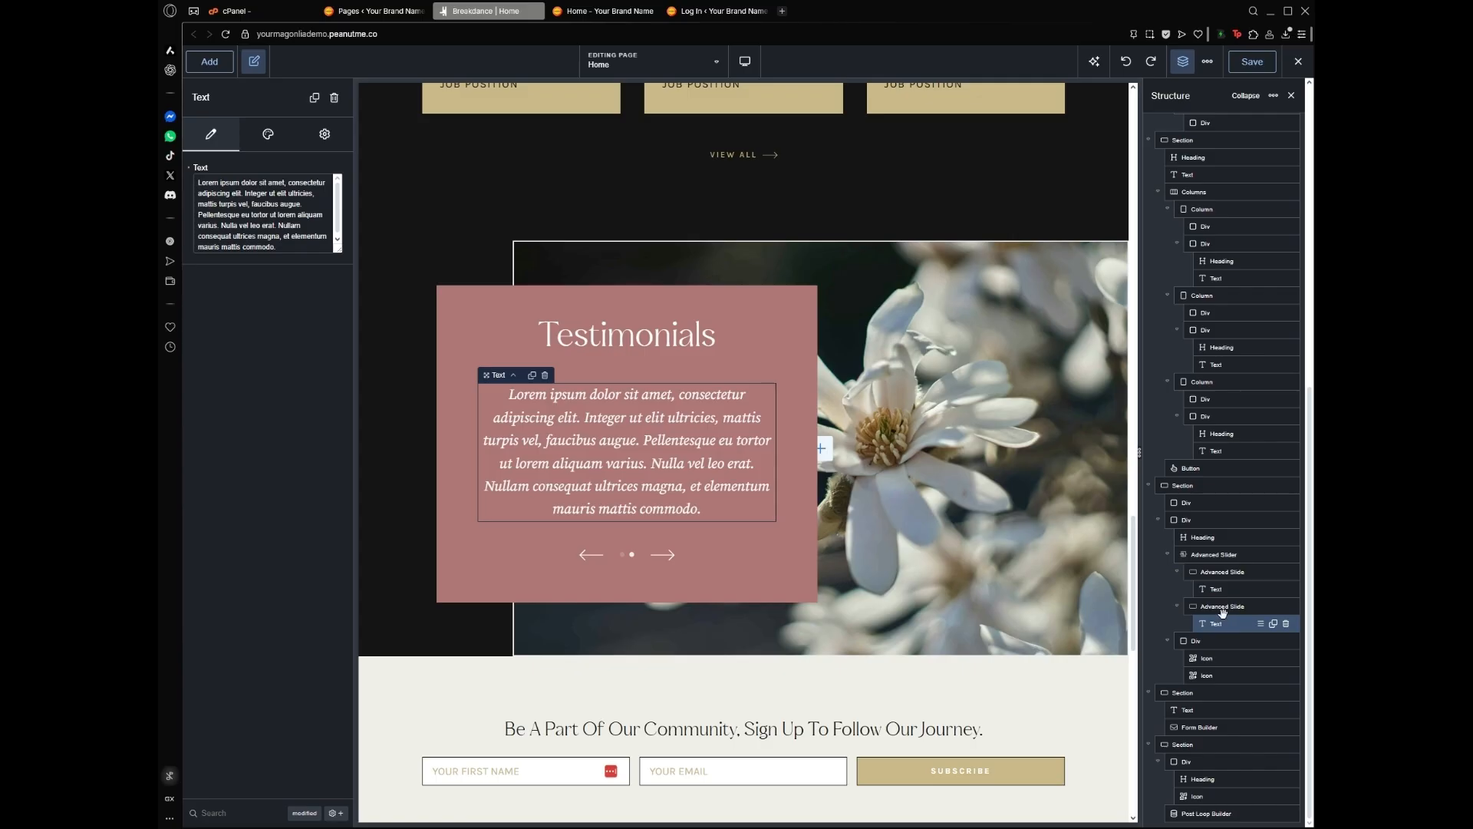
Duplicate the second slide of the Testimonials slider
click(1221, 606)
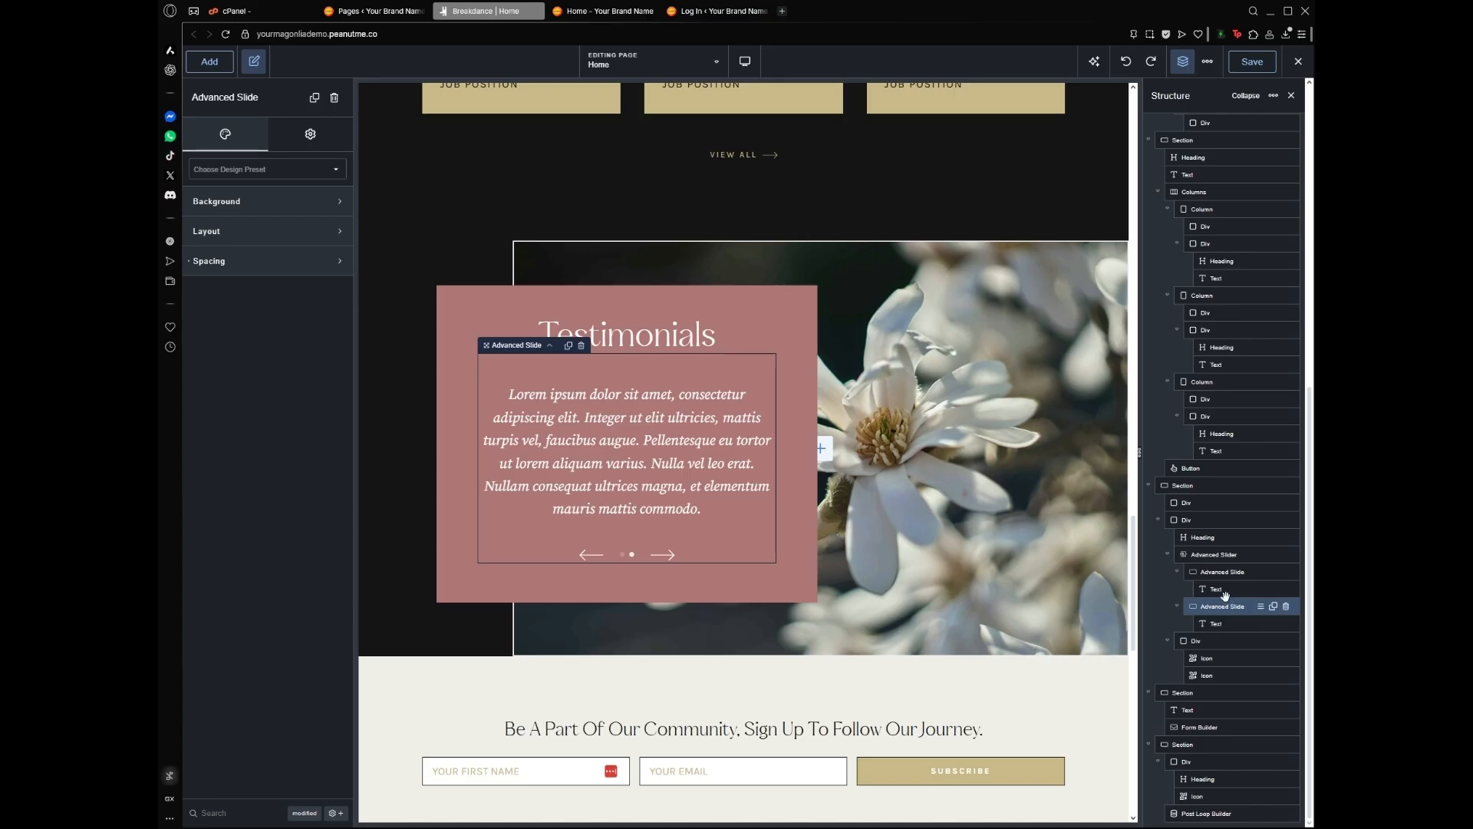
mouse_move(1278, 610)
click(315, 98)
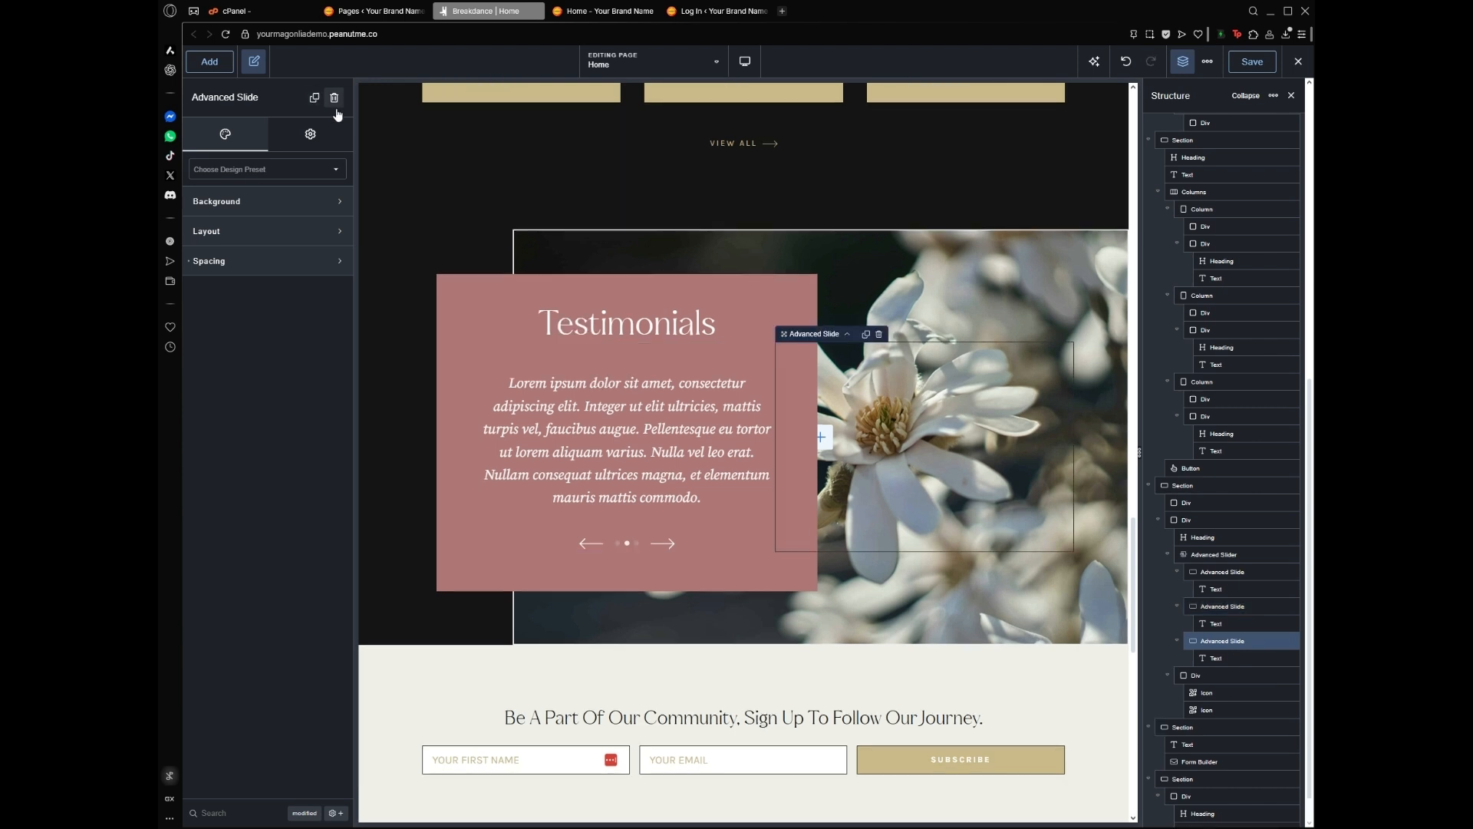
Replace the first testimonial slide's text with "This is the first testimonial"
click(1226, 588)
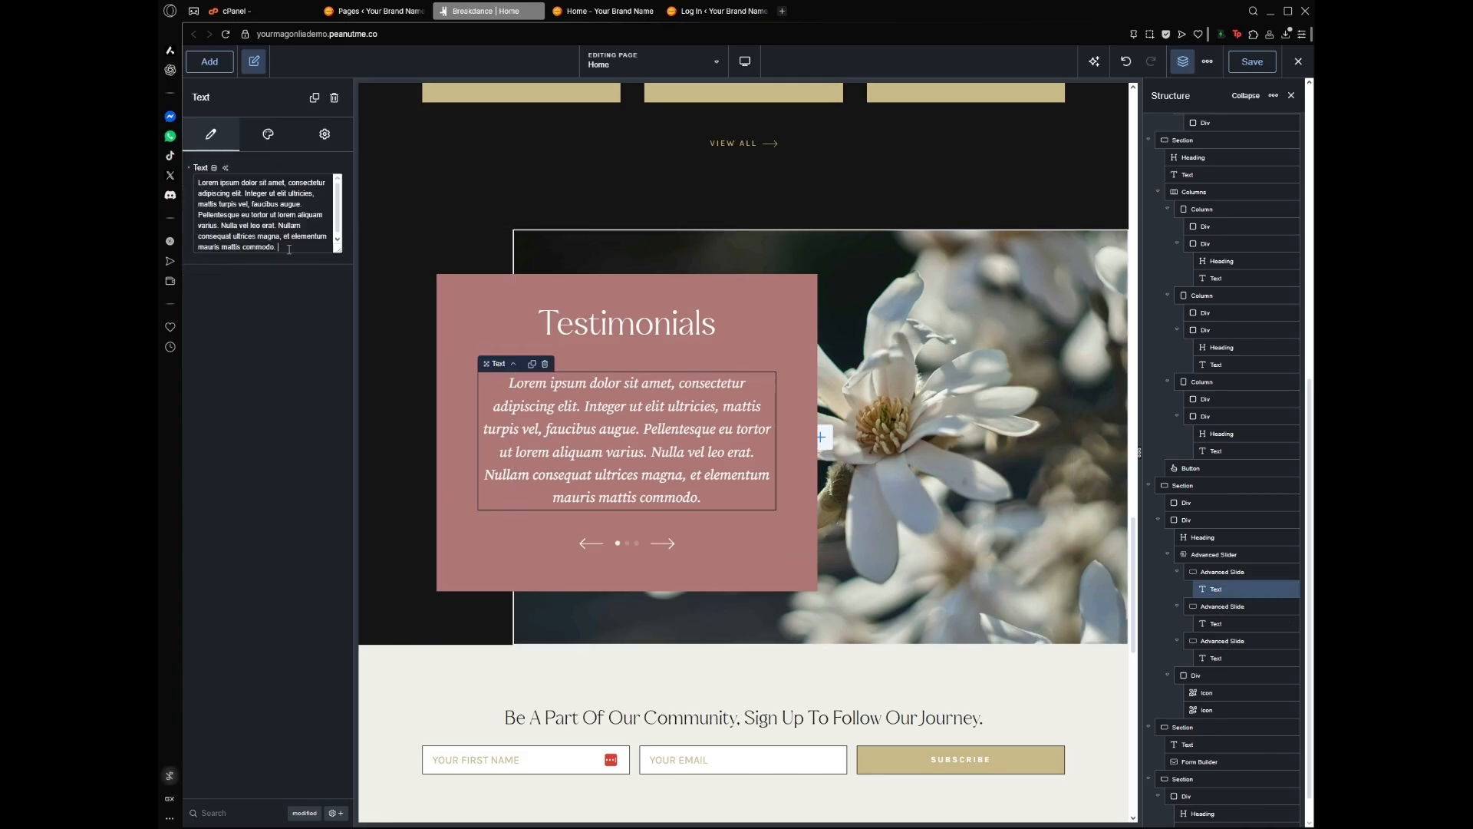
key(ctrl+a)
text(This is t)
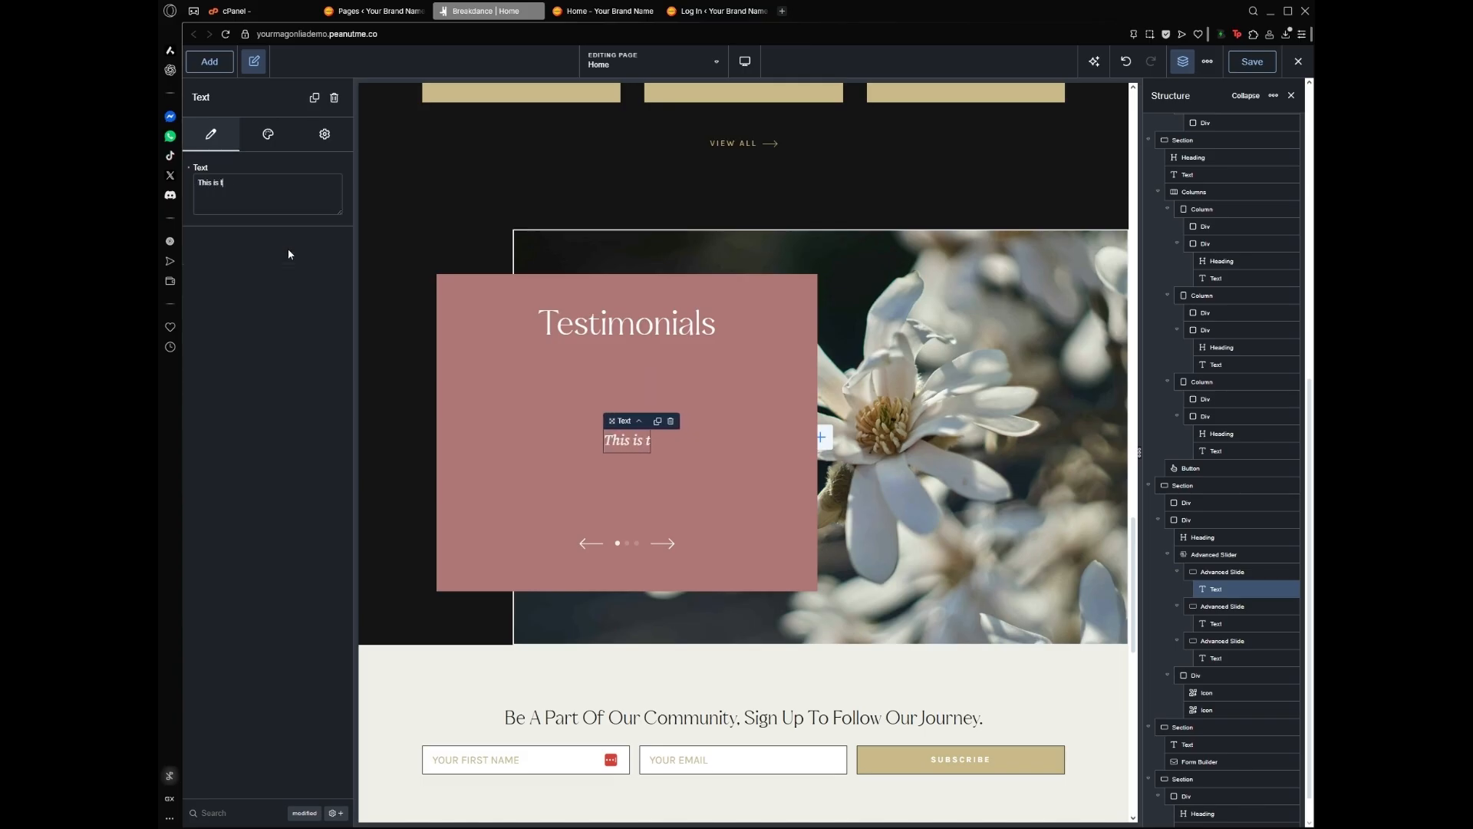
text(eh first)
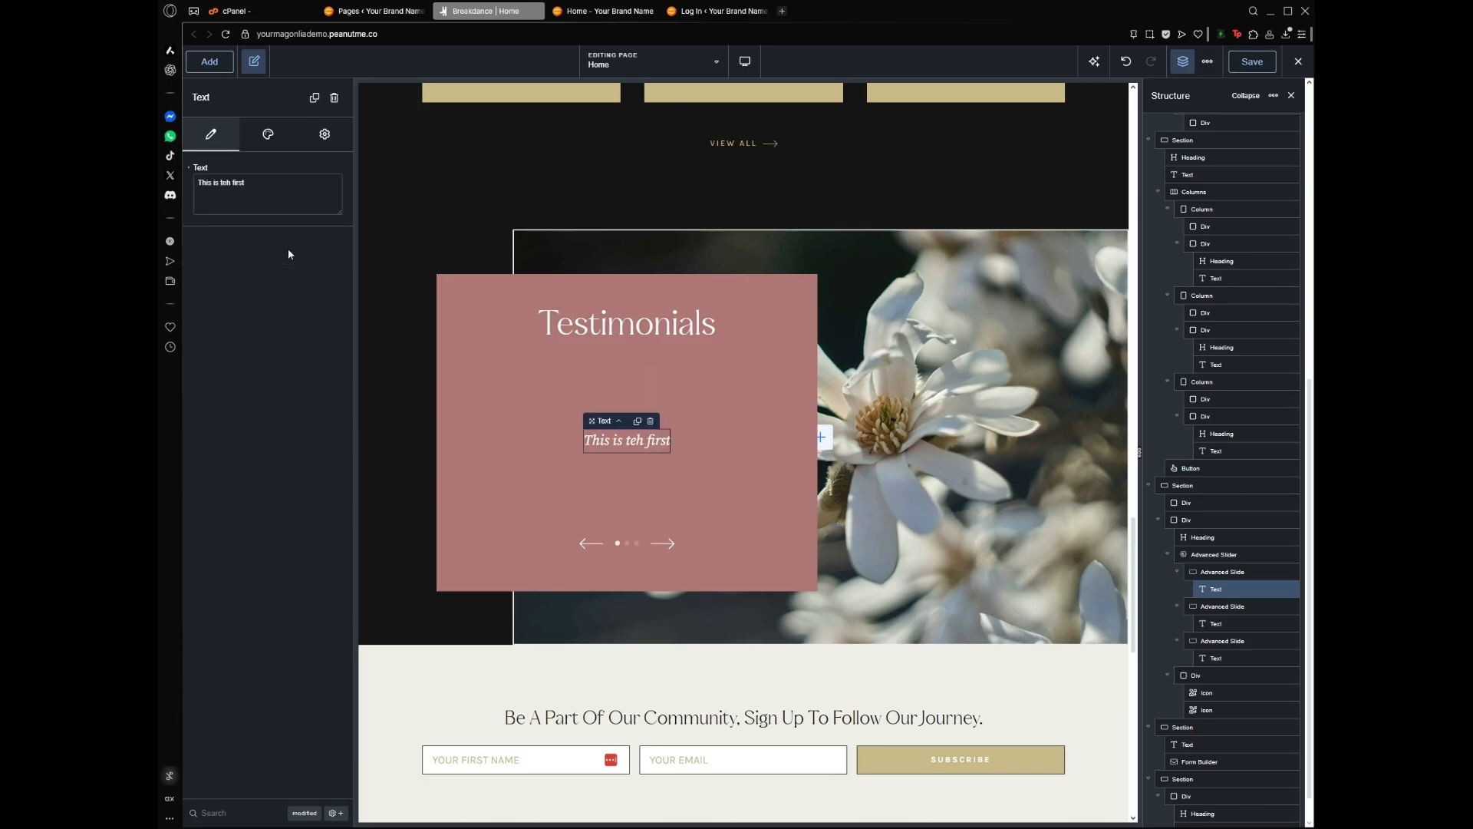
text( testimonial)
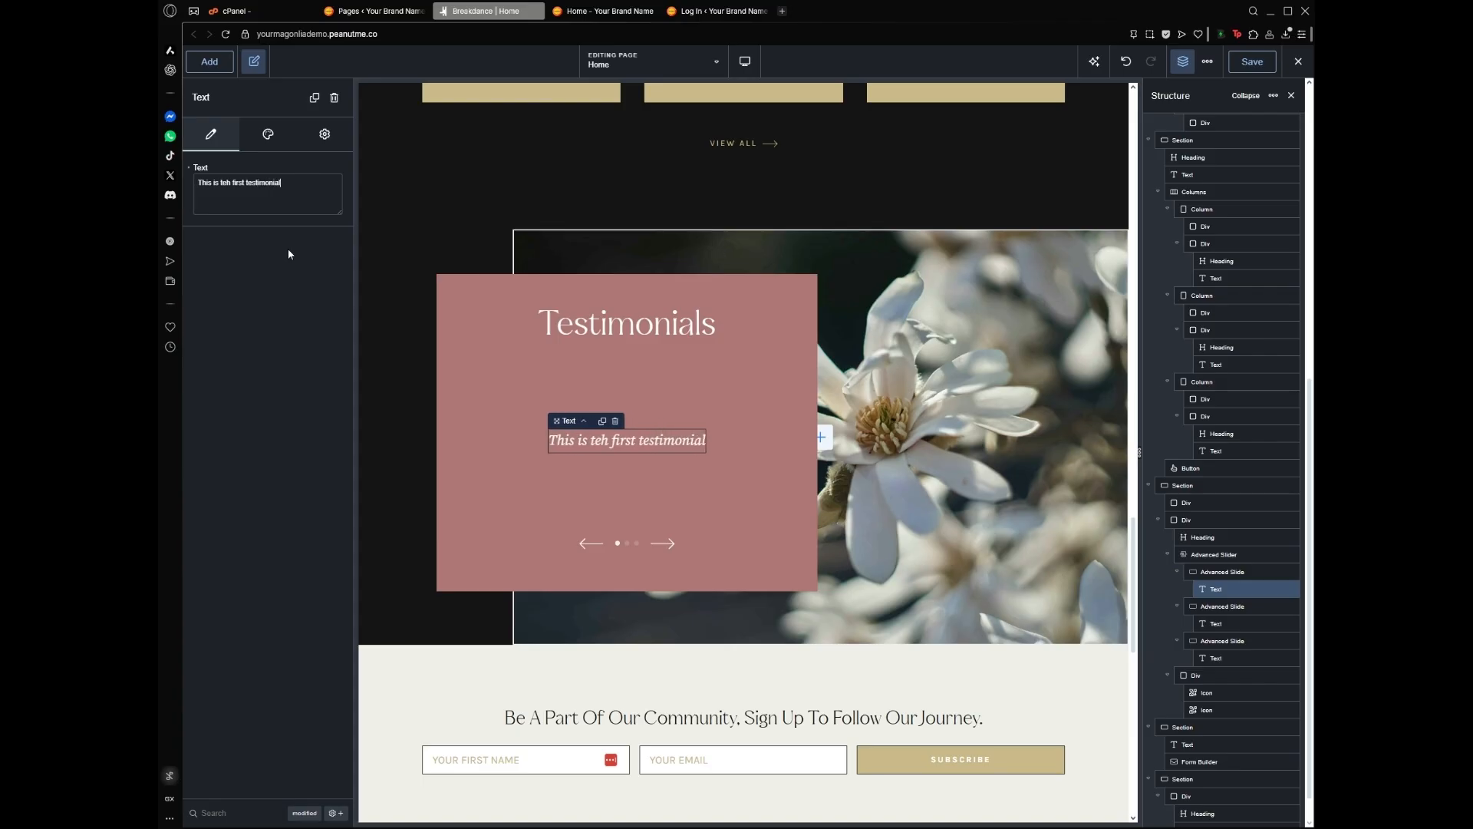
click(231, 191)
key(BackSpace)
key(BackSpace)
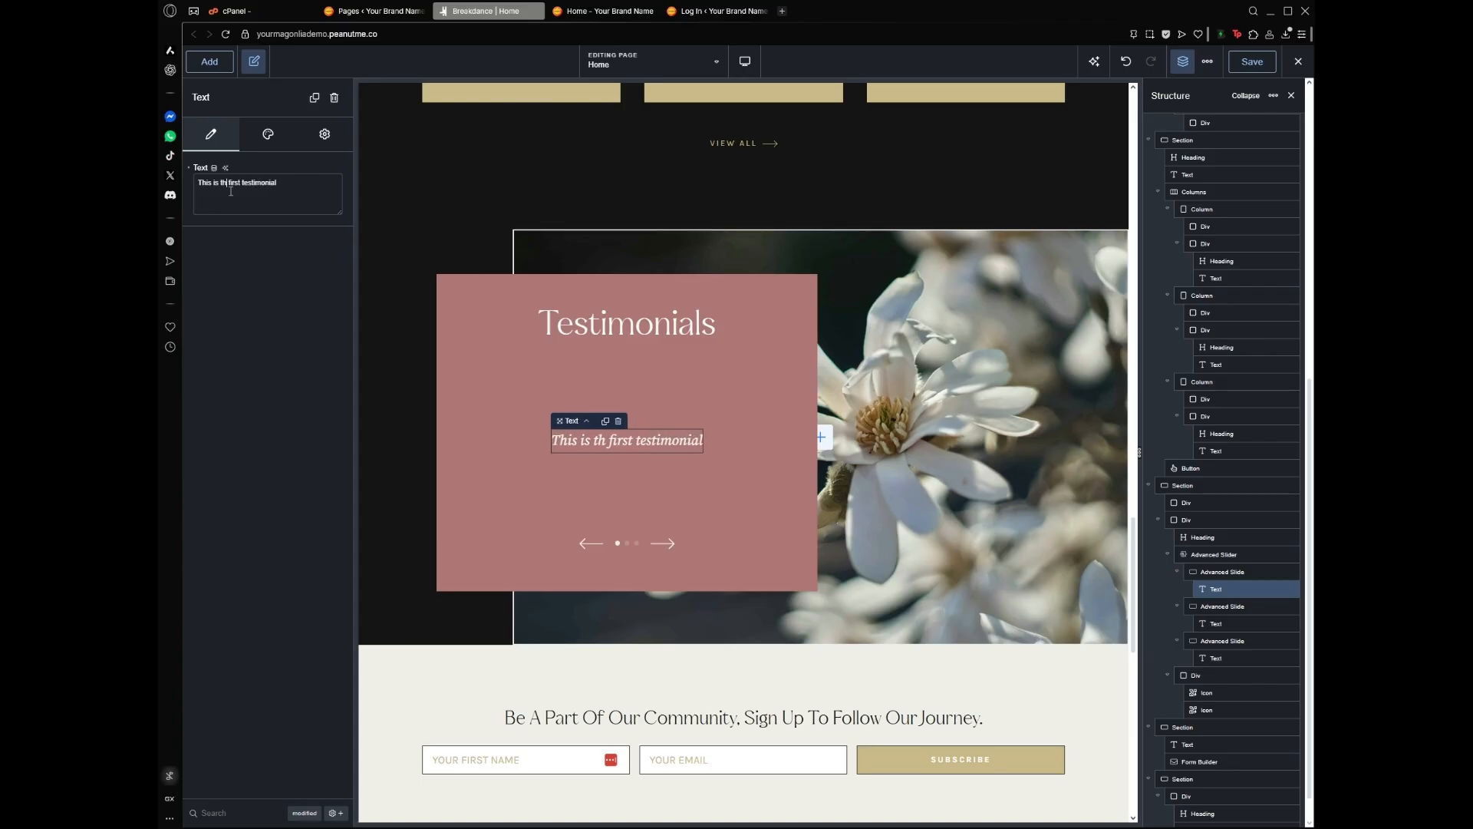
text(he)
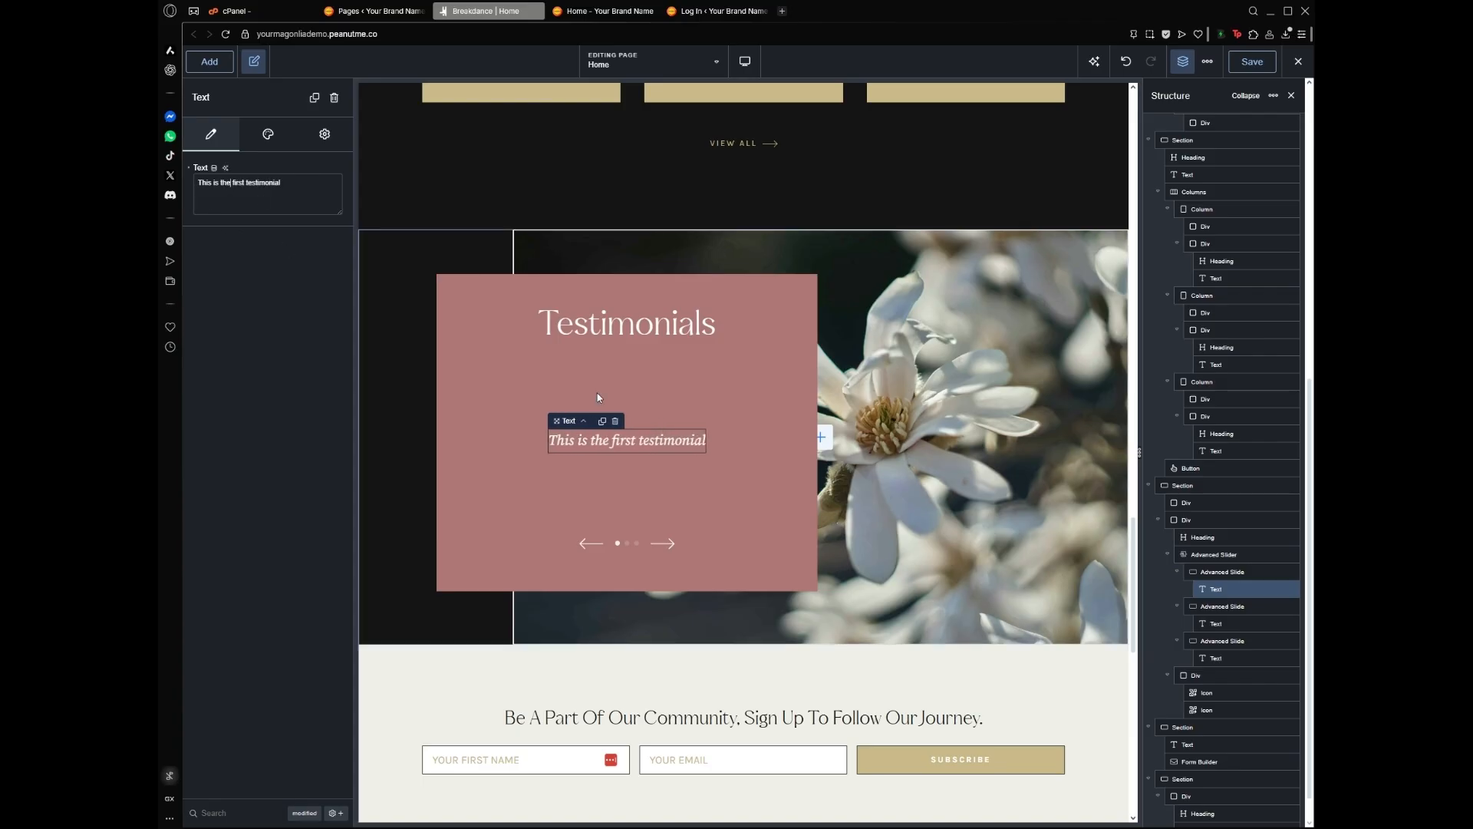
Replace the second testimonial slide's text with "This is the second testimonial"
click(1218, 624)
click(234, 224)
key(ctrl+a)
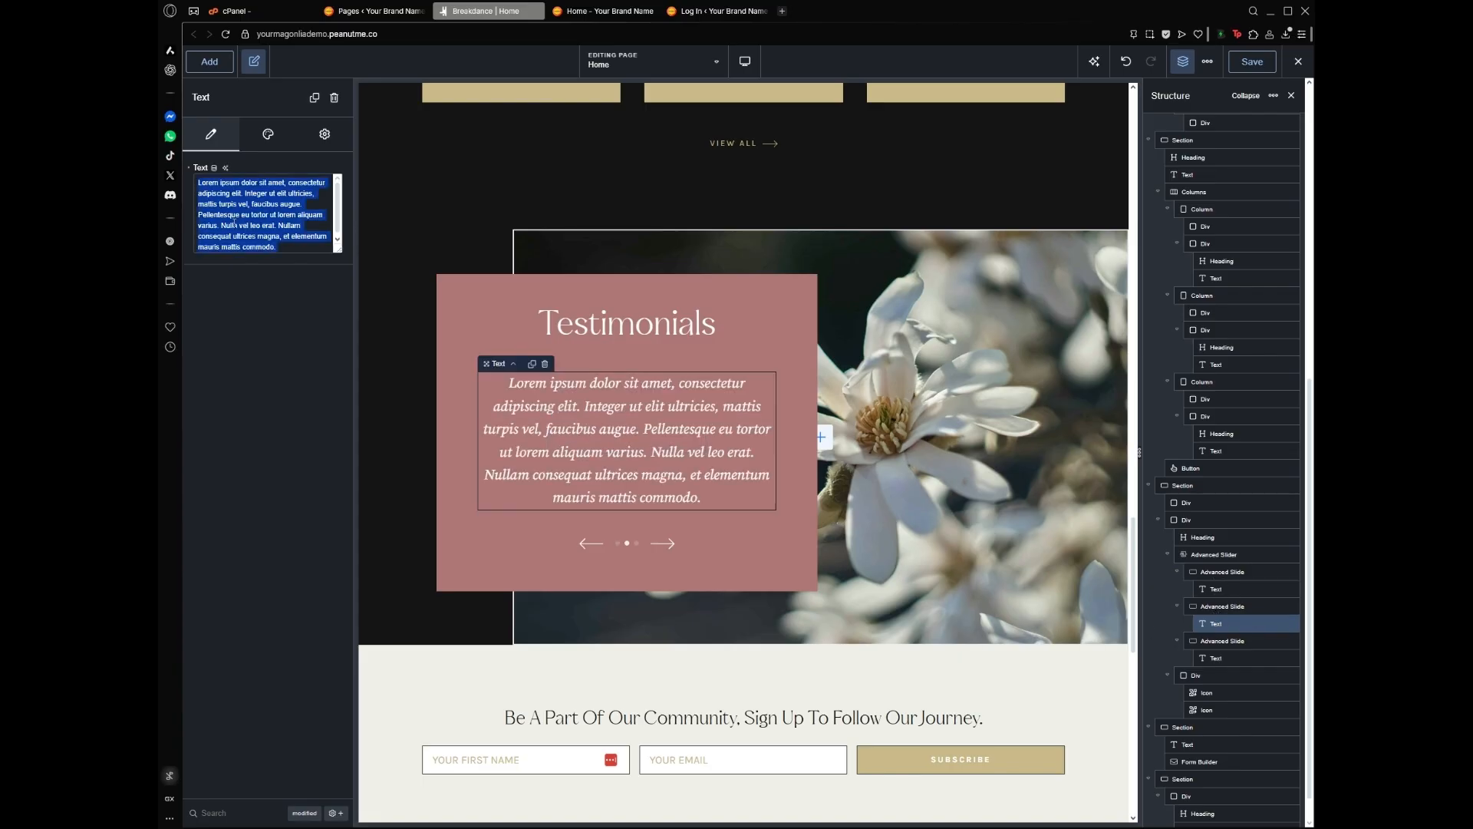
text(This is the secon)
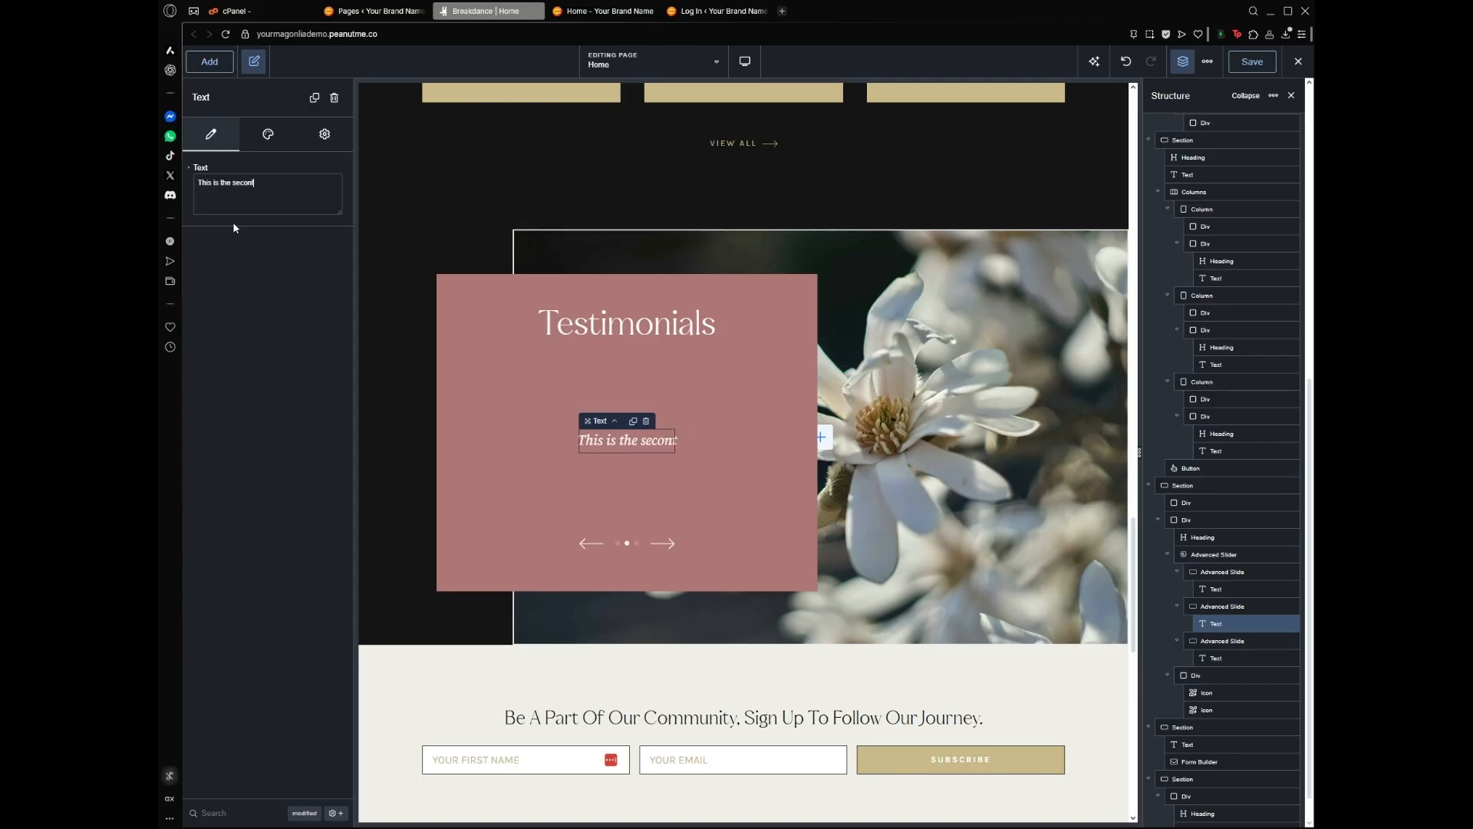
text(d testimonial)
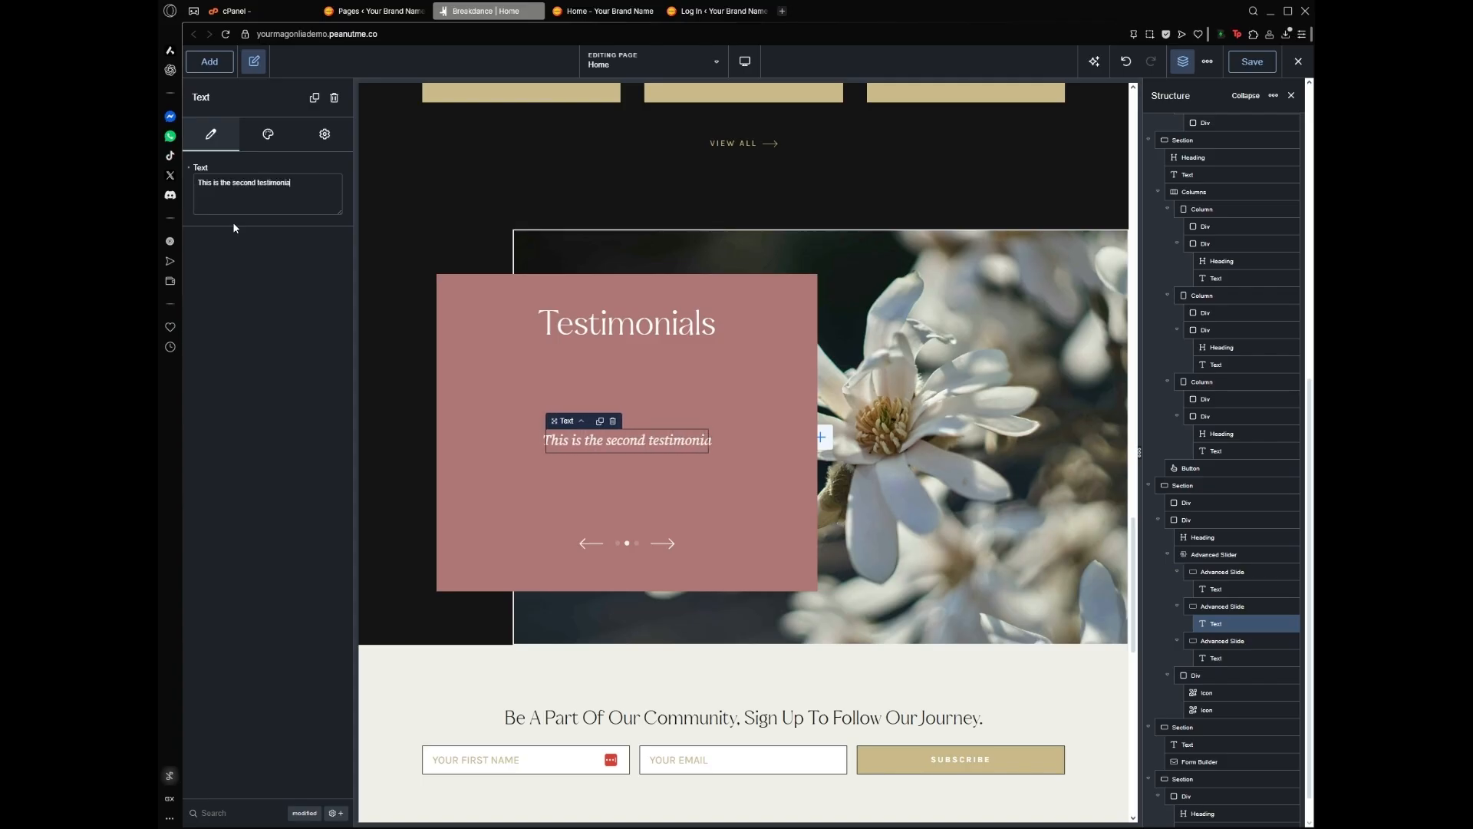
Replace the third testimonial slide's text with "This is the third Testimonial"
click(1216, 658)
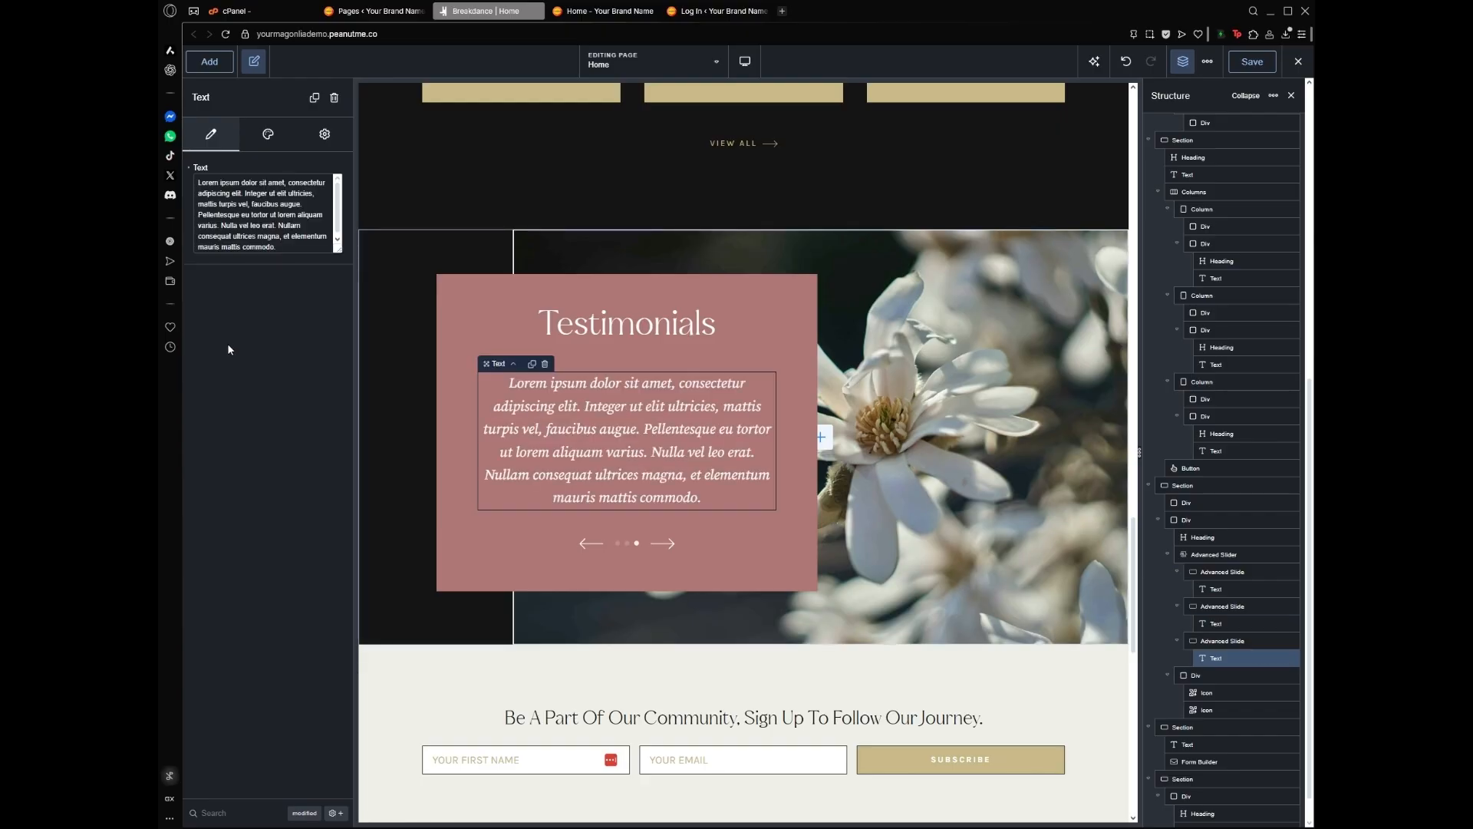
click(261, 195)
key(ctrl+a)
text(This is the)
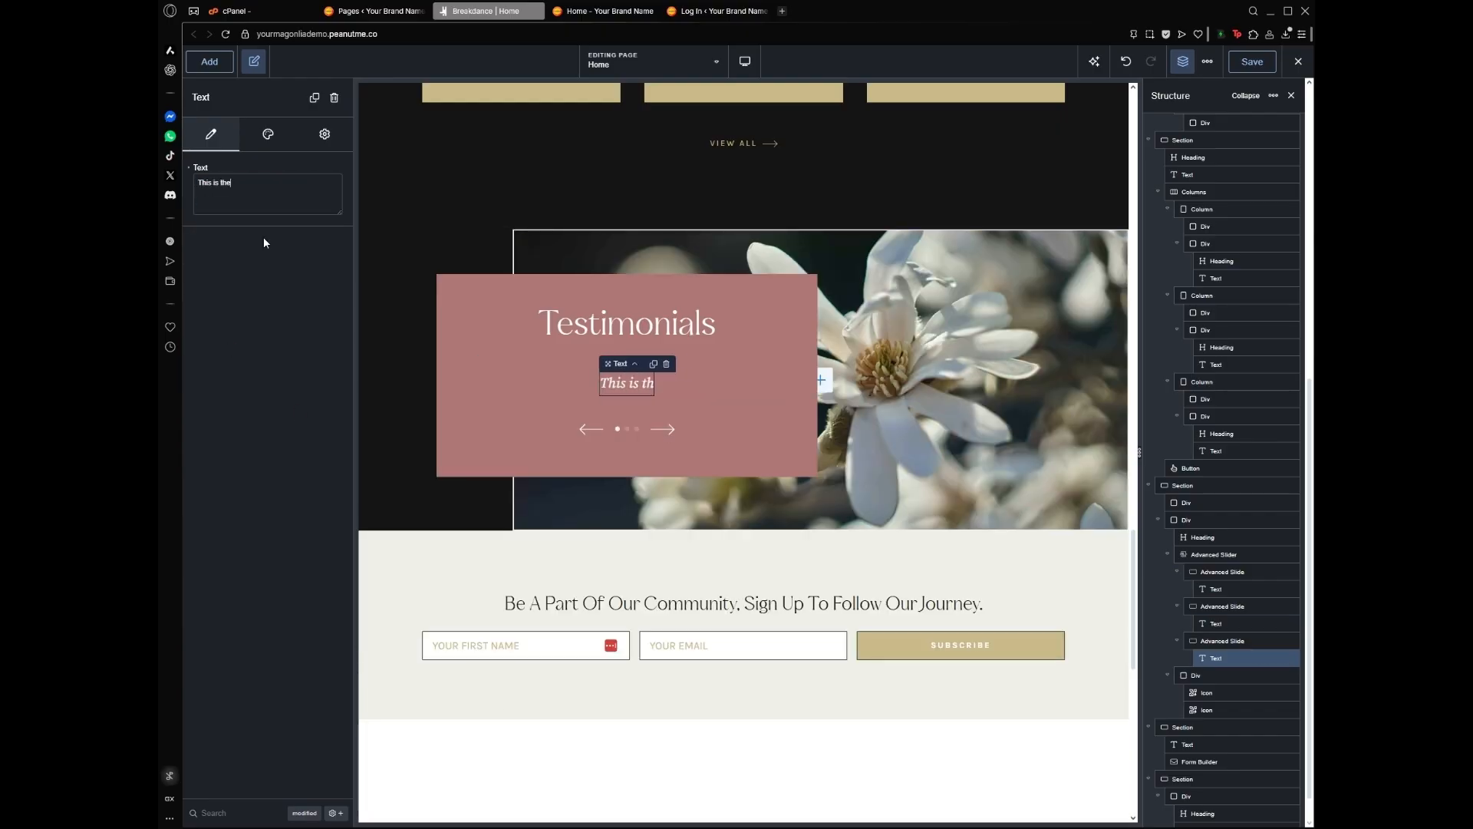
text( third Testimonial)
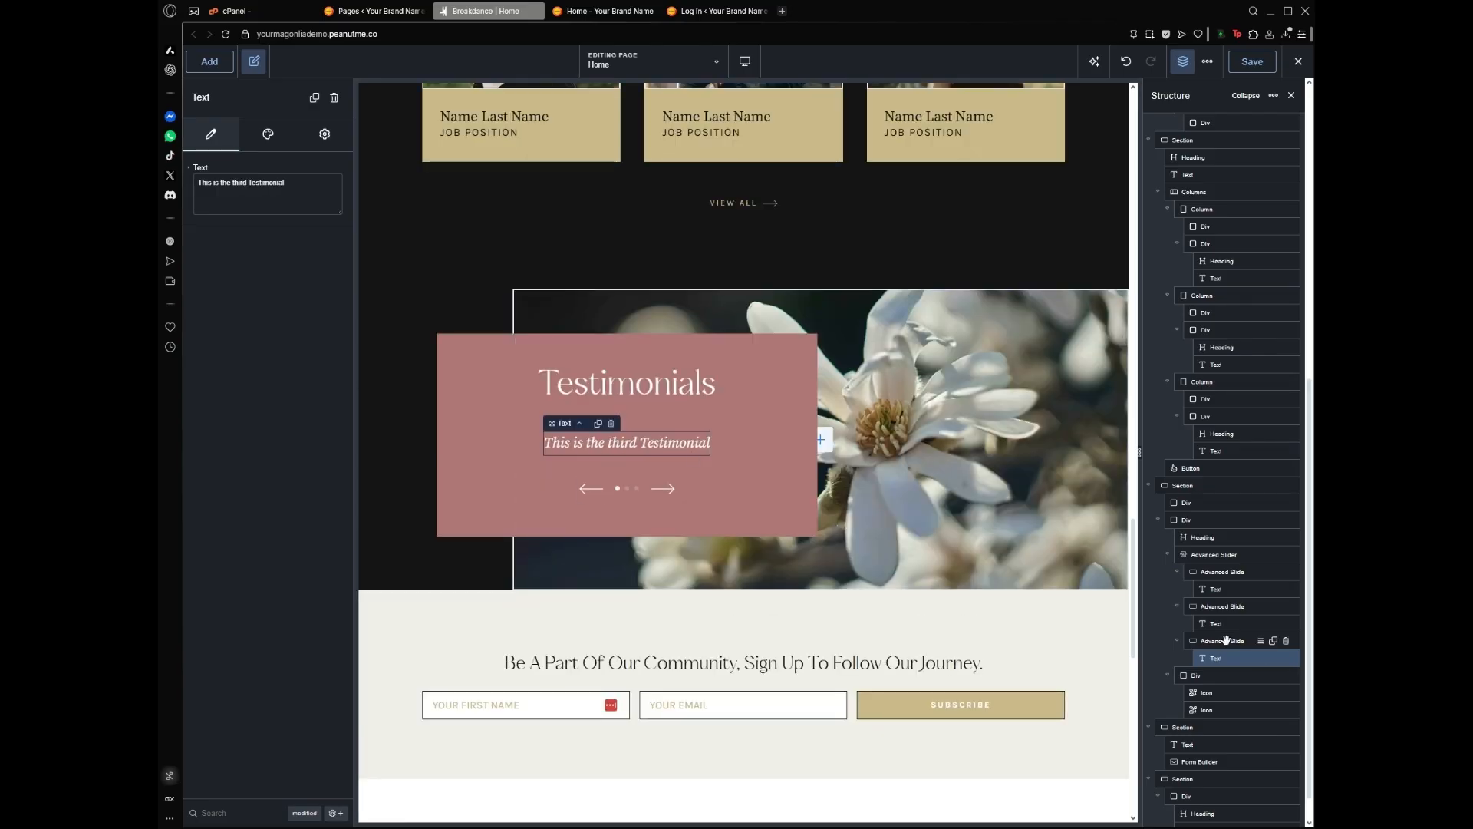
Select the first testimonial's text, switch to the live Home page, and advance the Testimonials slider through to its third slide
click(1226, 589)
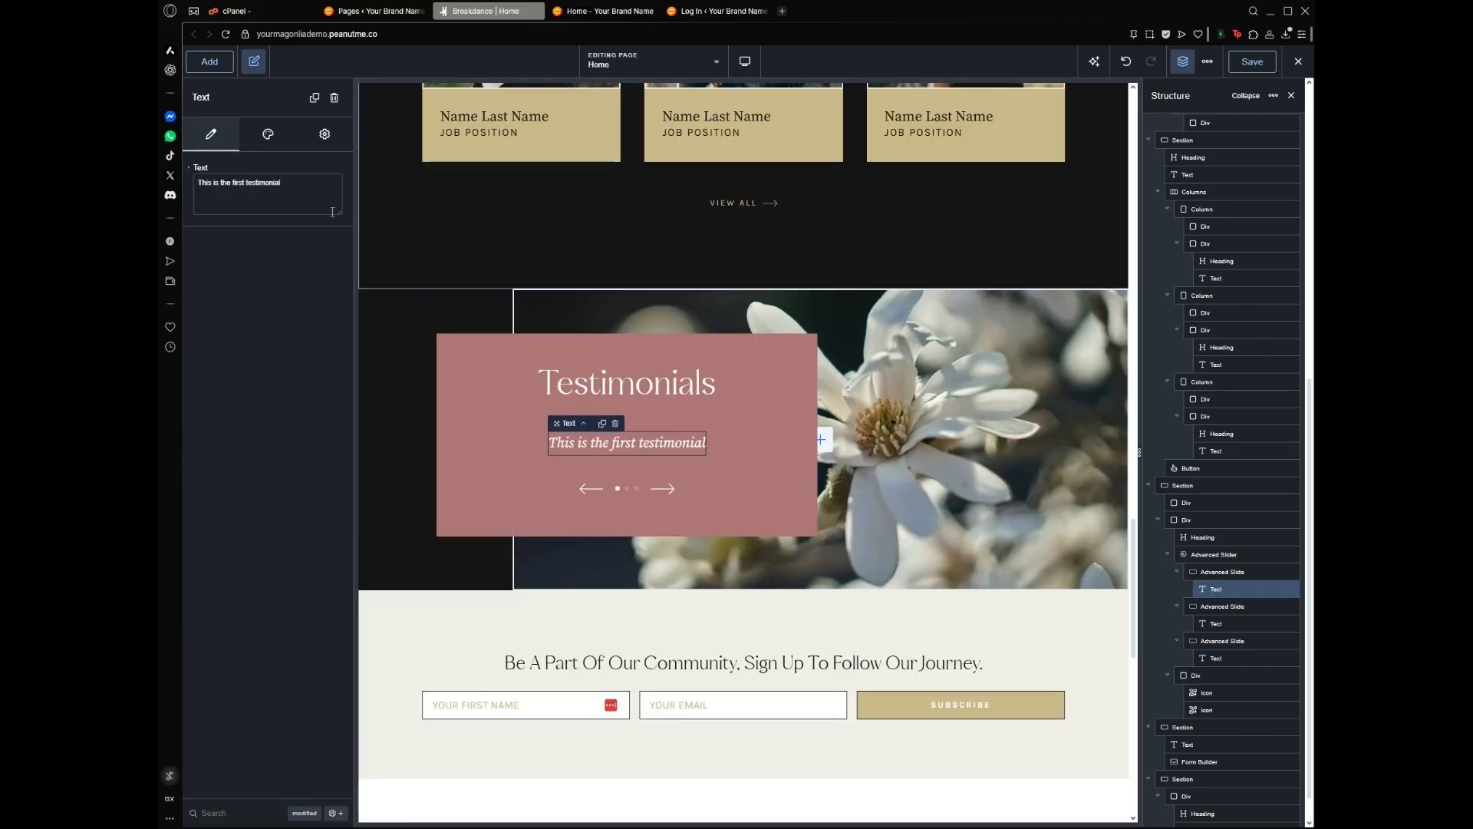
click(614, 11)
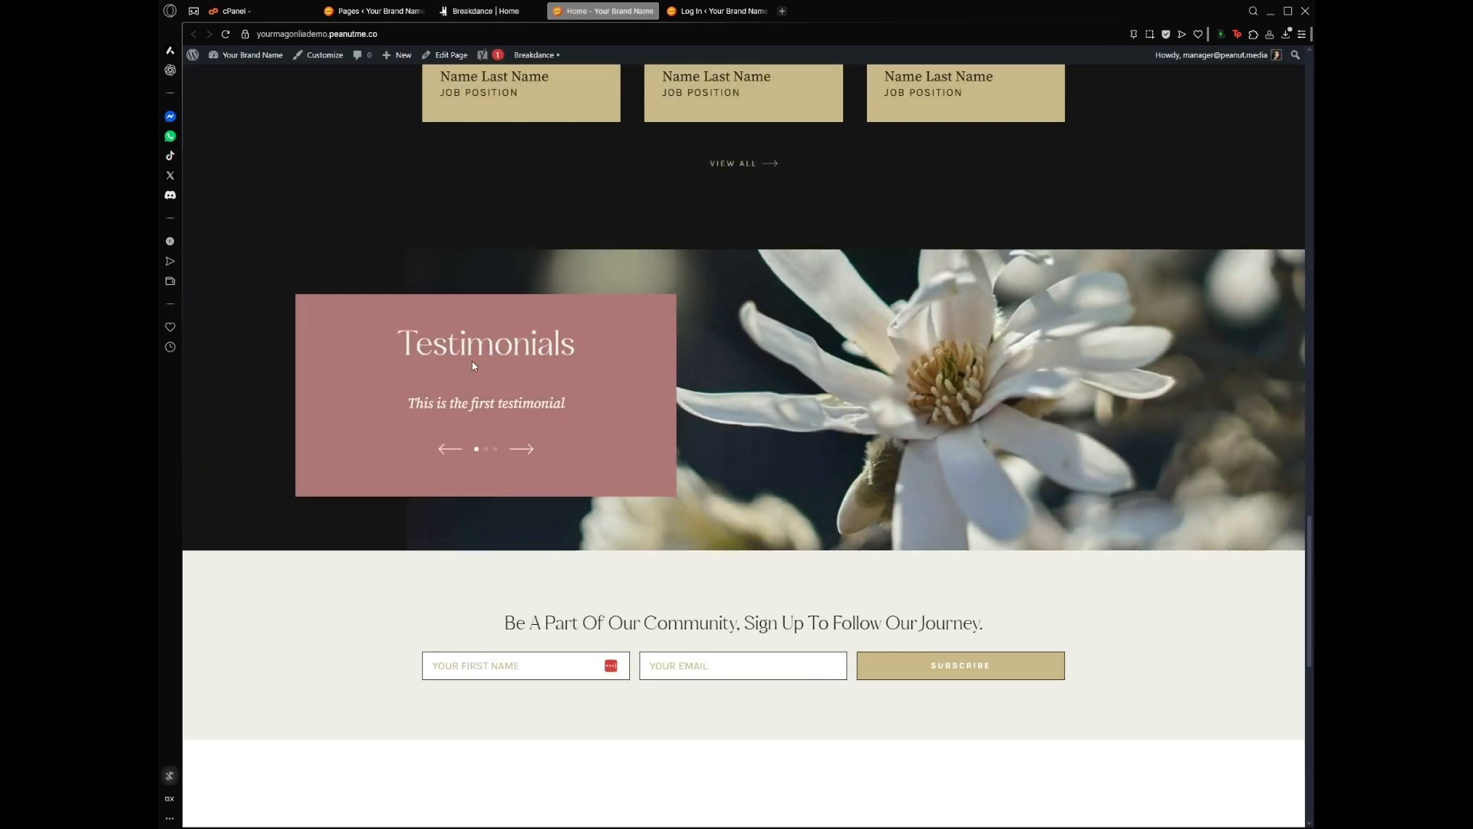
click(521, 451)
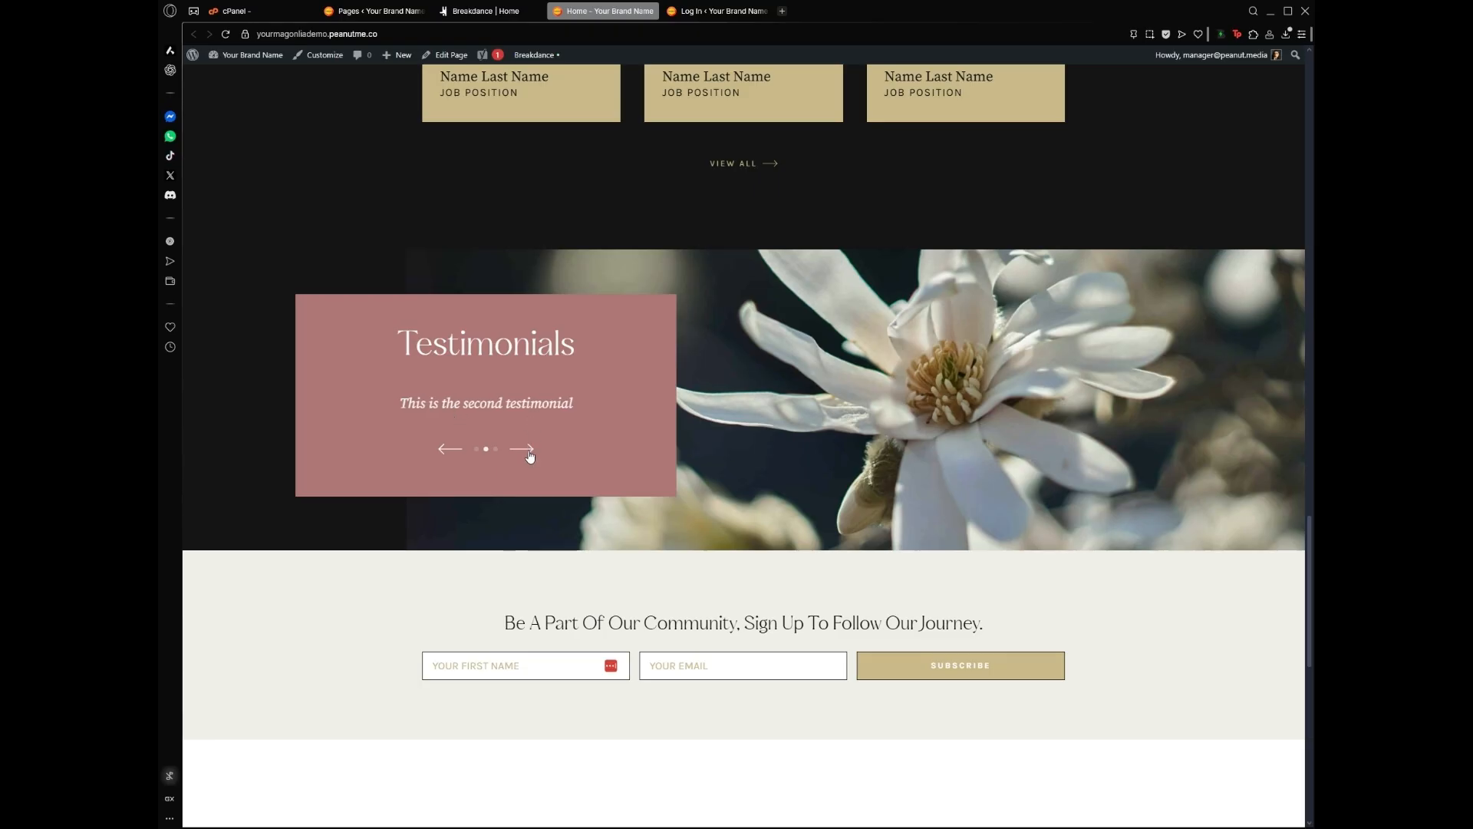
click(528, 452)
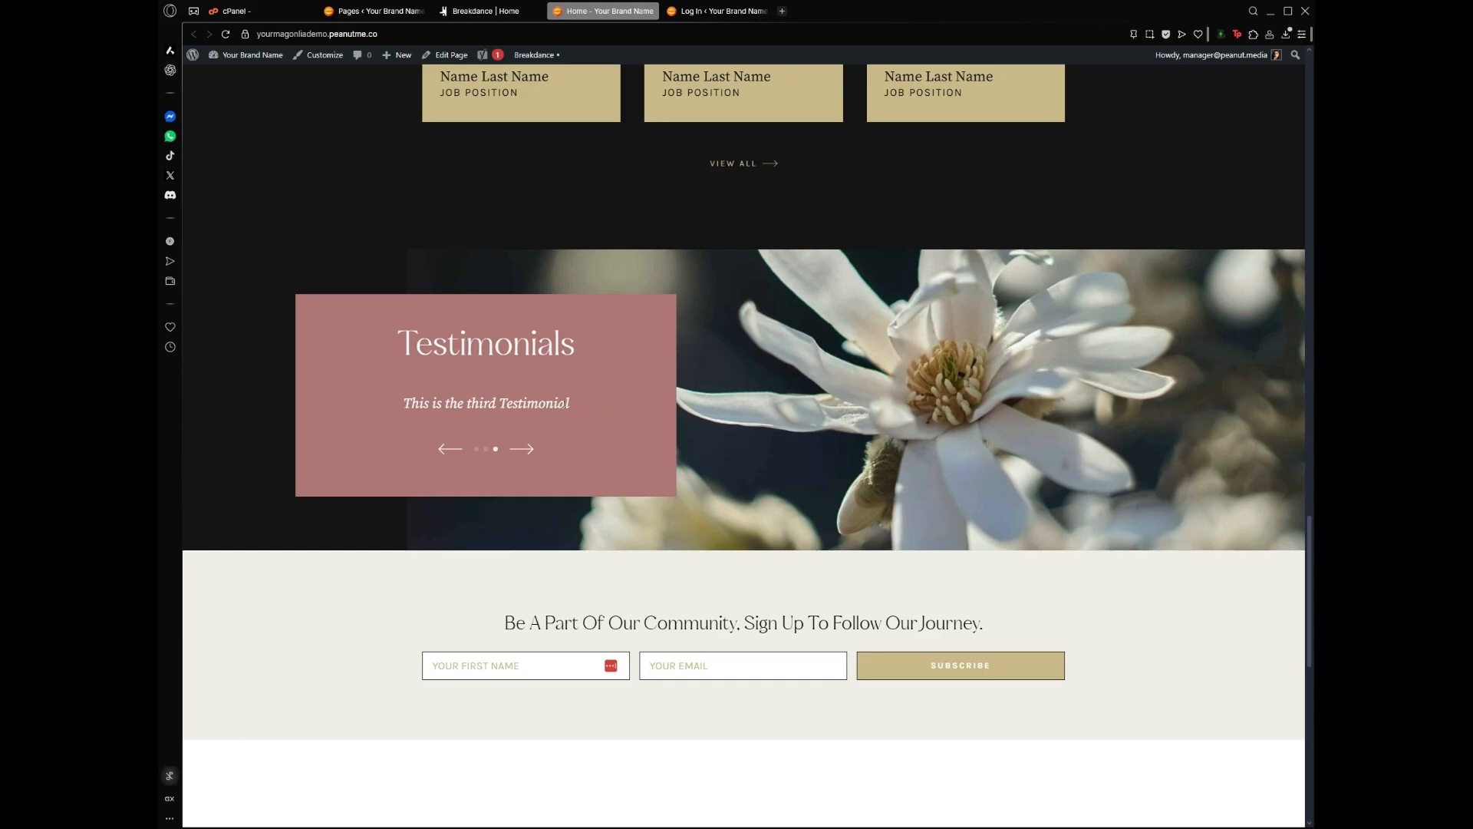
Return to the Breakdance editor and select each of the three testimonial slides, followed by the flower image container behind them
click(491, 12)
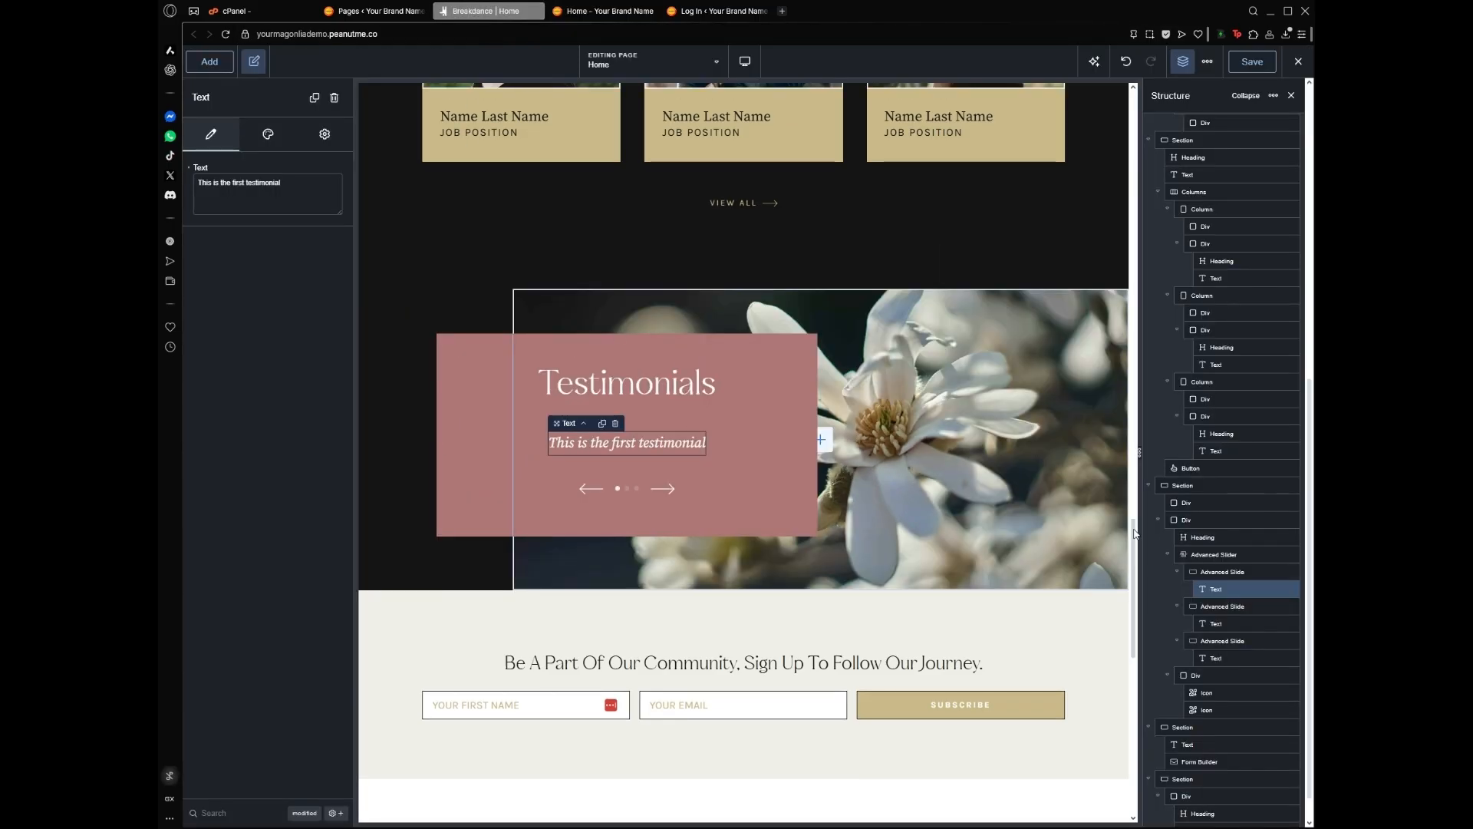
click(1227, 573)
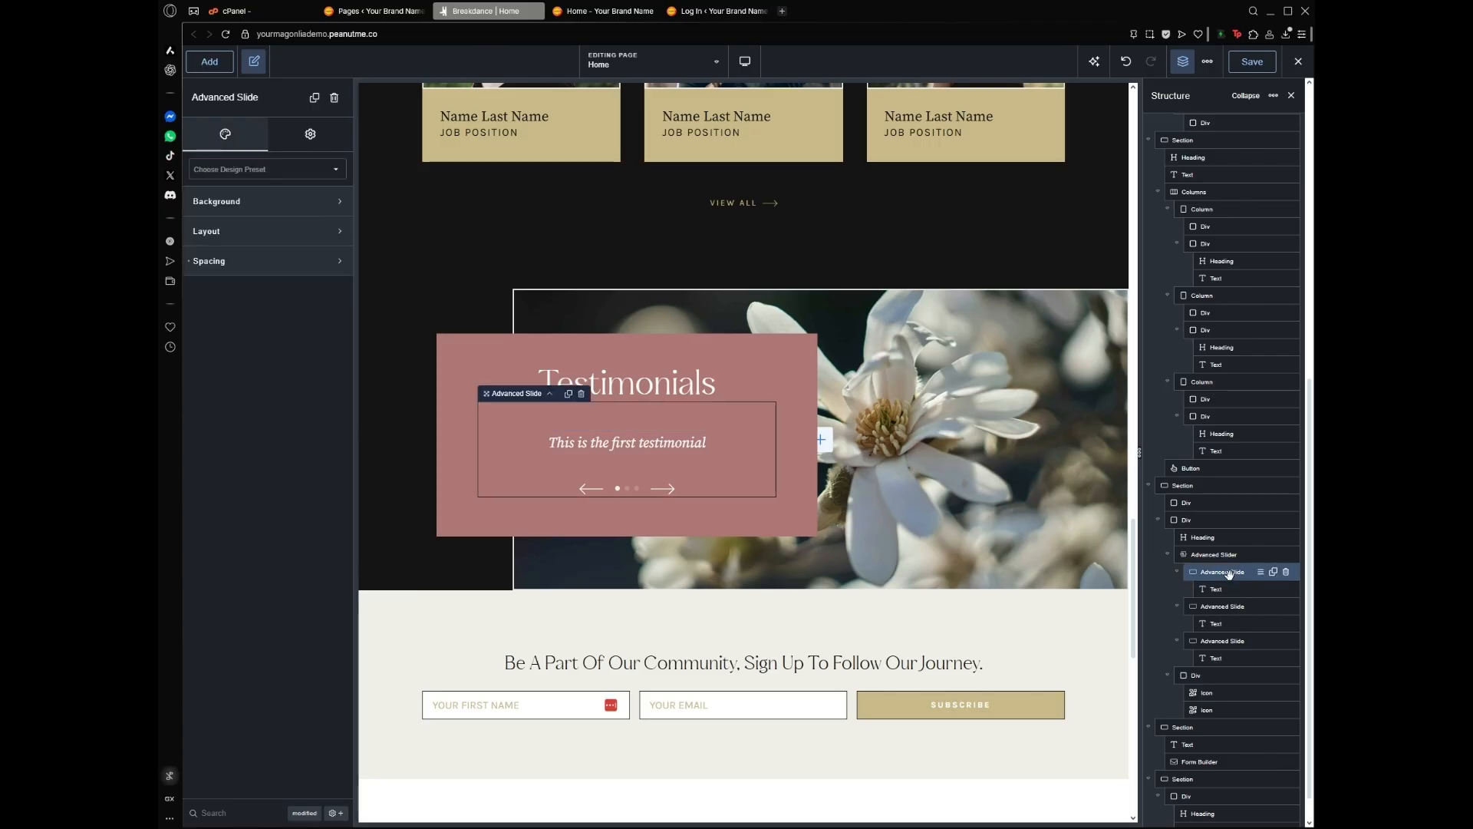
click(1223, 606)
click(1212, 641)
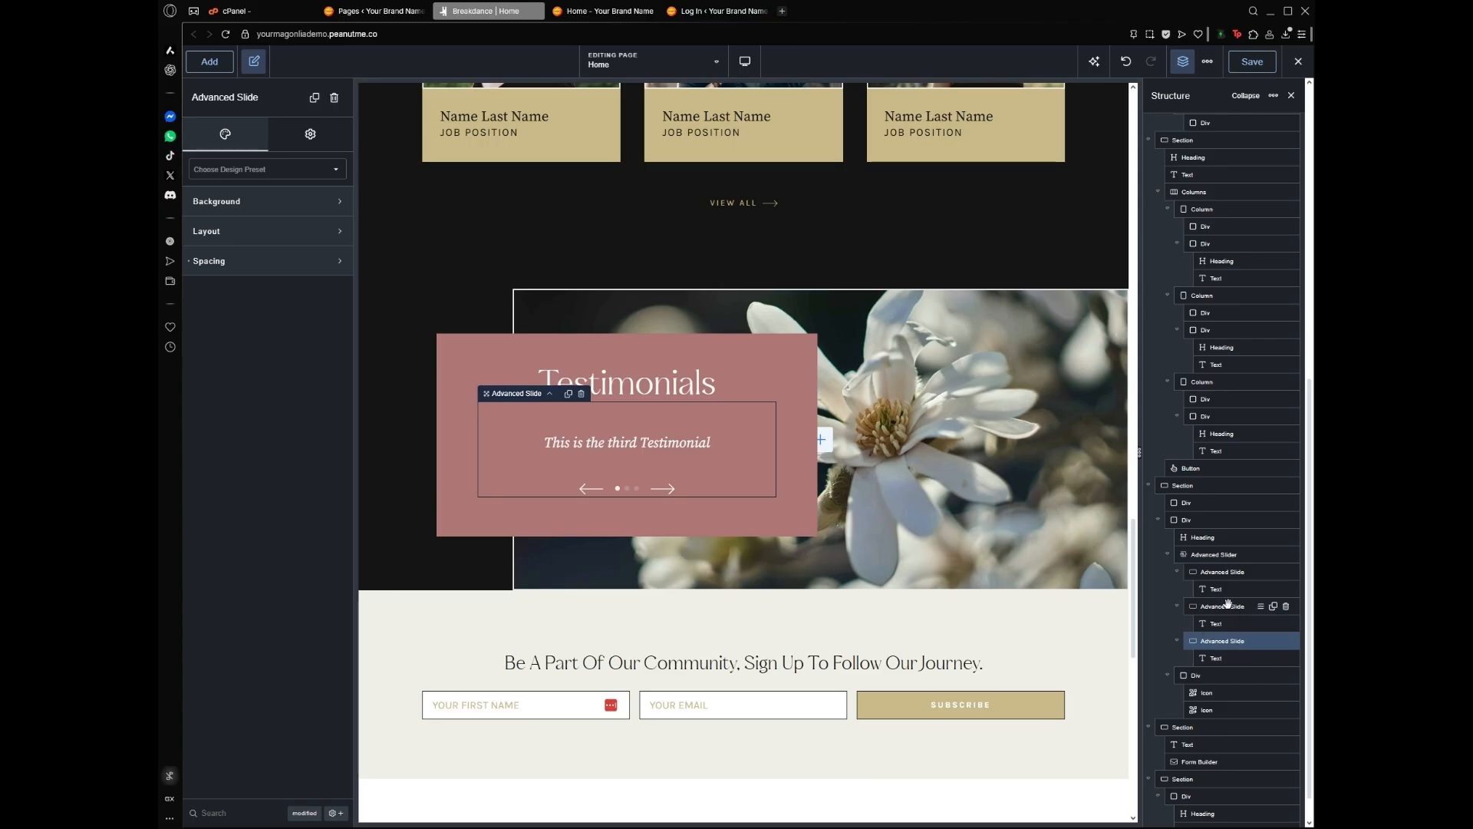
scroll(1227, 614, down, 1)
scroll(847, 466, down, 2)
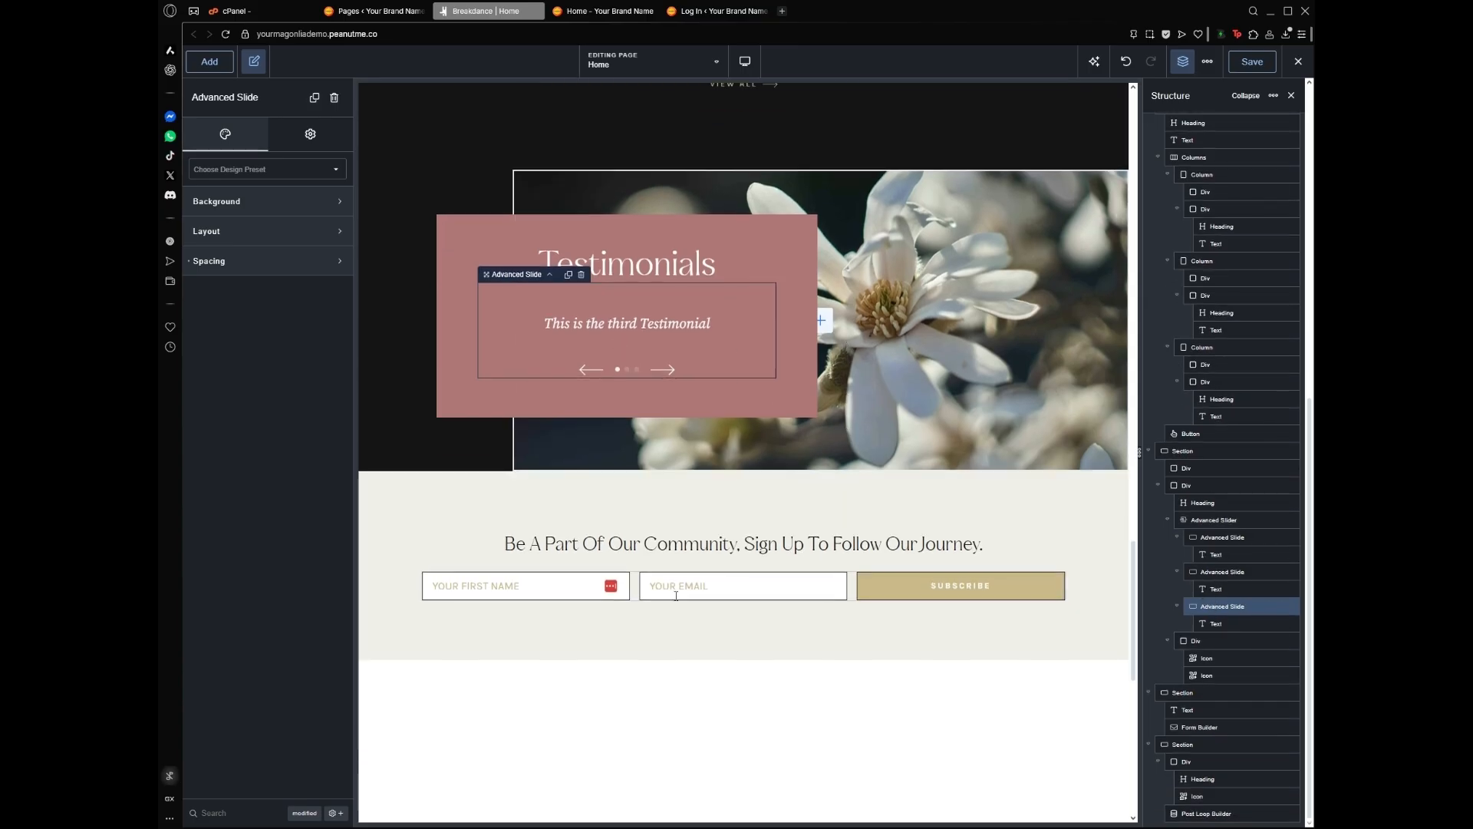
click(894, 402)
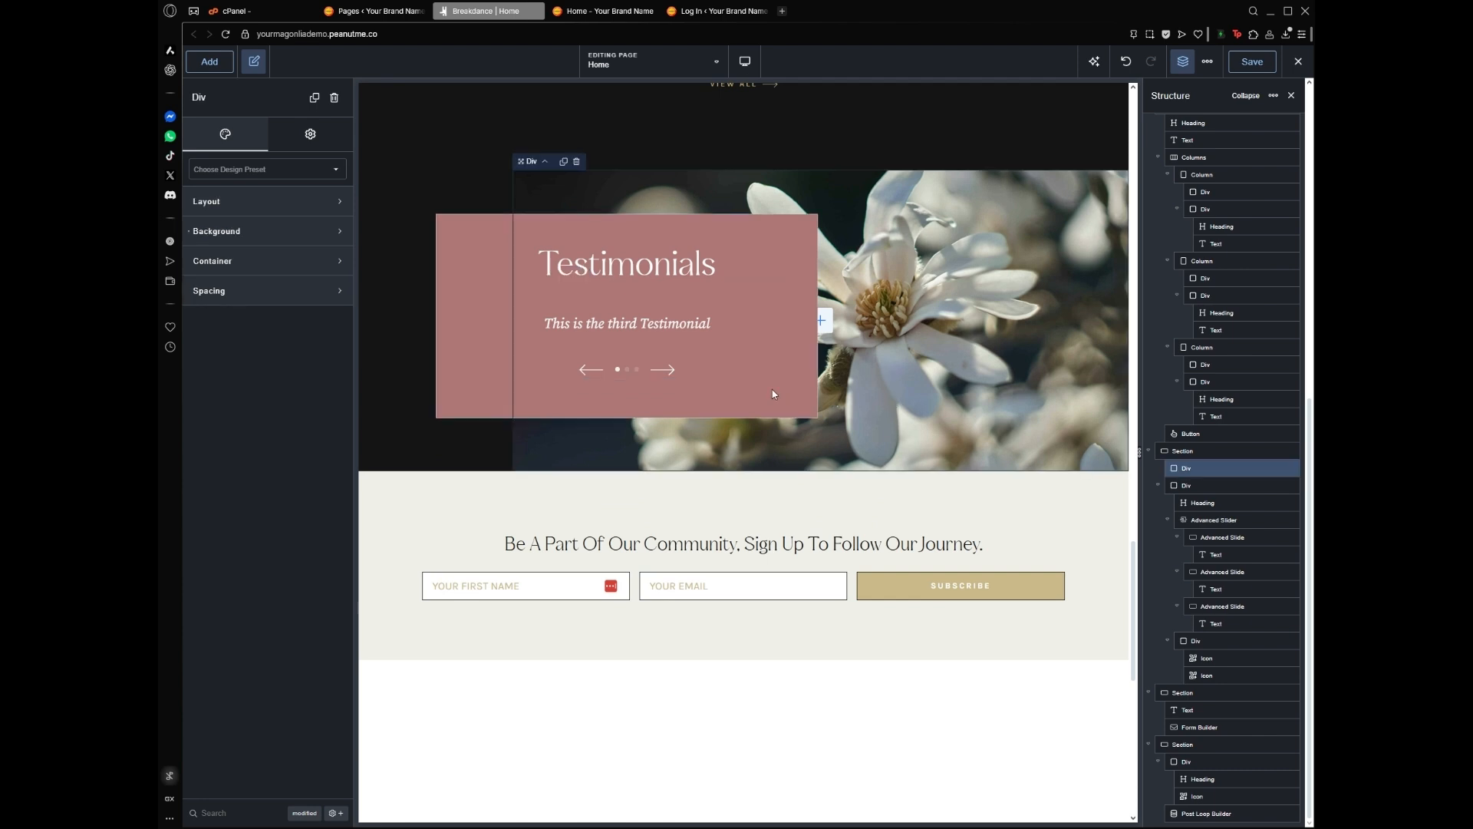
Select the subscribe form below the testimonials and inspect its Name and Email fields
scroll(772, 389, down, 2)
click(636, 469)
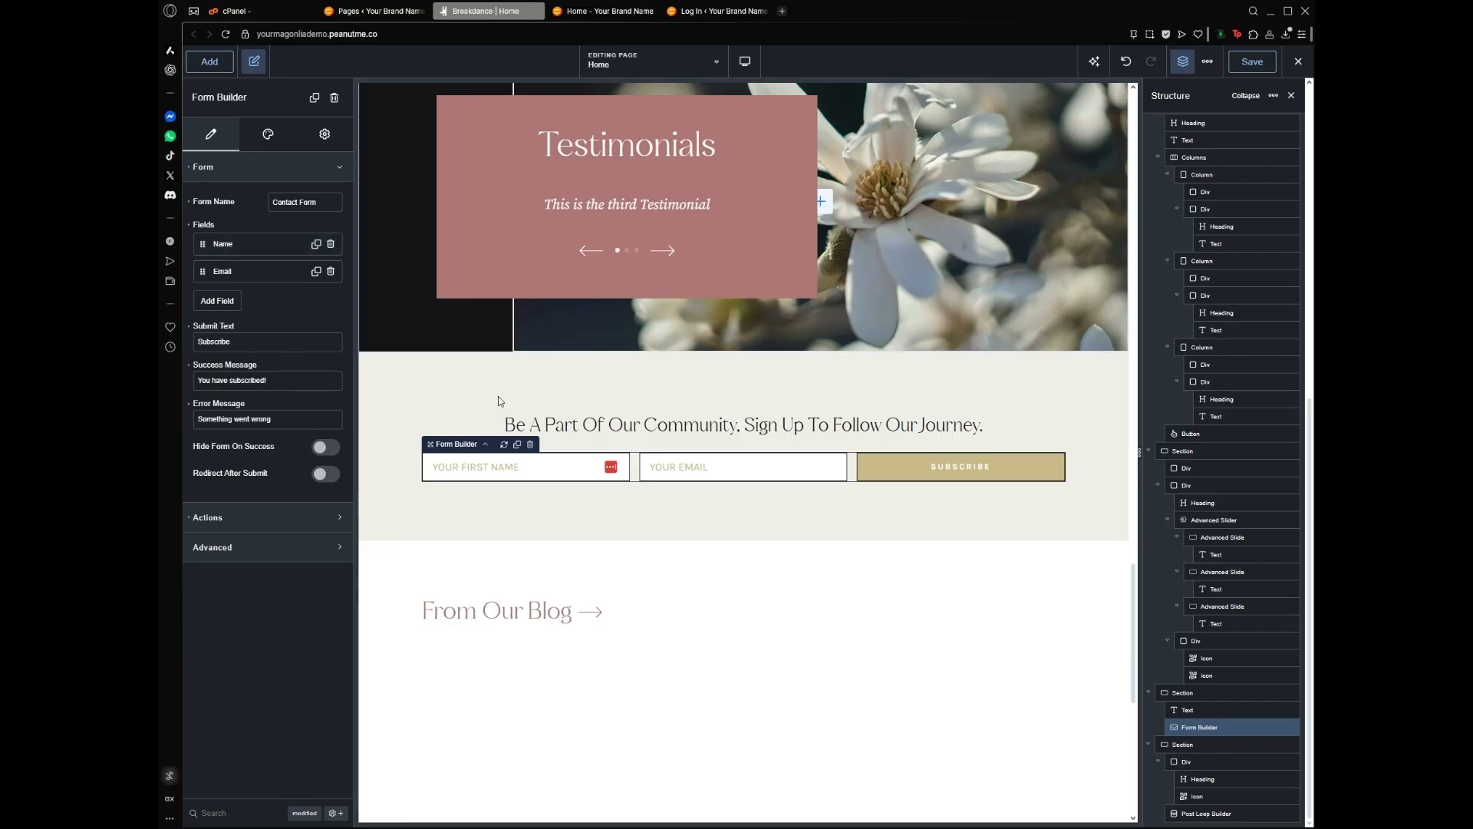
click(248, 245)
click(249, 245)
click(236, 276)
click(237, 277)
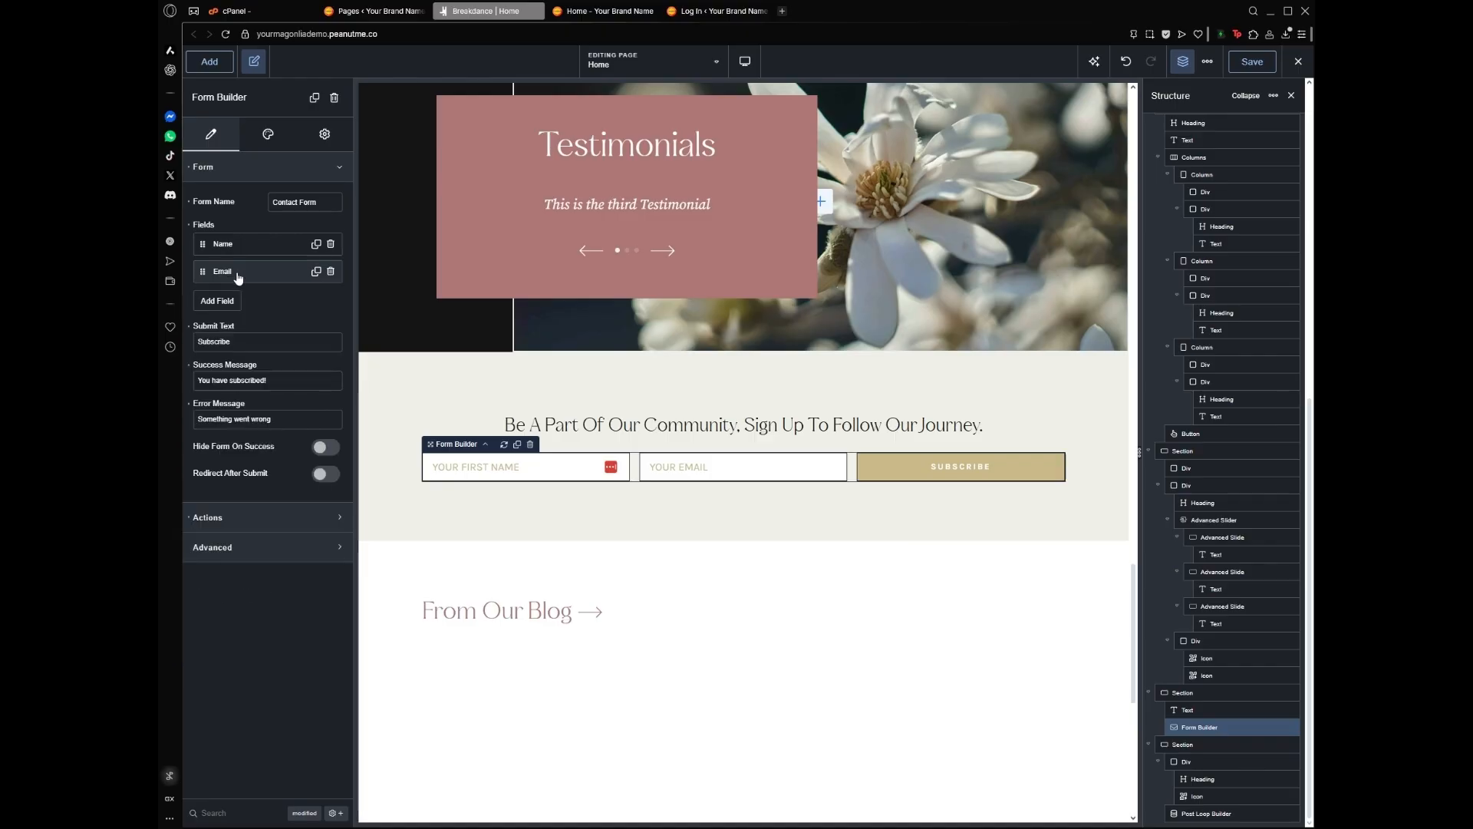
Examine the To Email setting of the form's "New contact form message" email action, and close the email settings
click(226, 522)
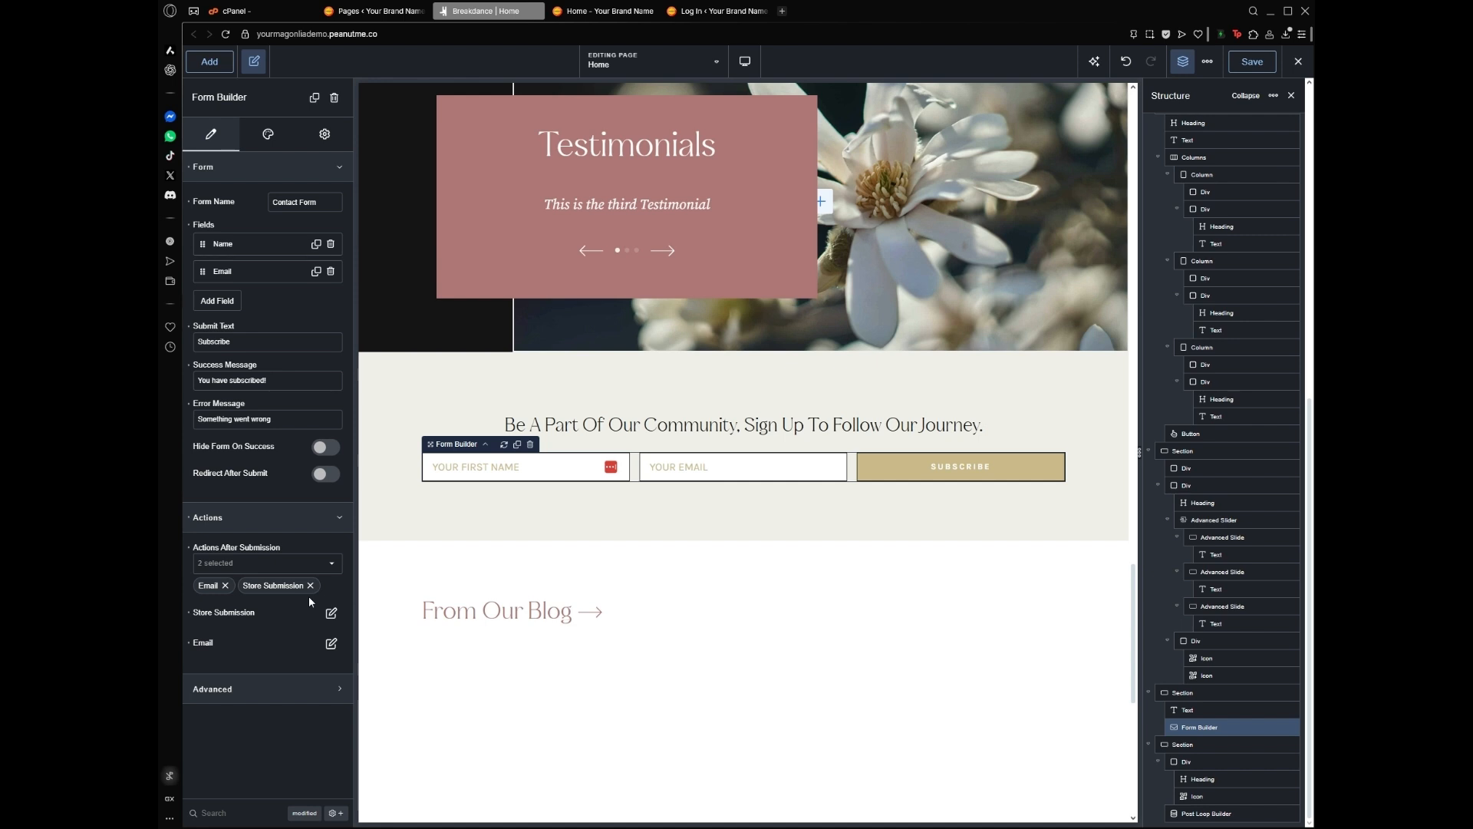
click(331, 643)
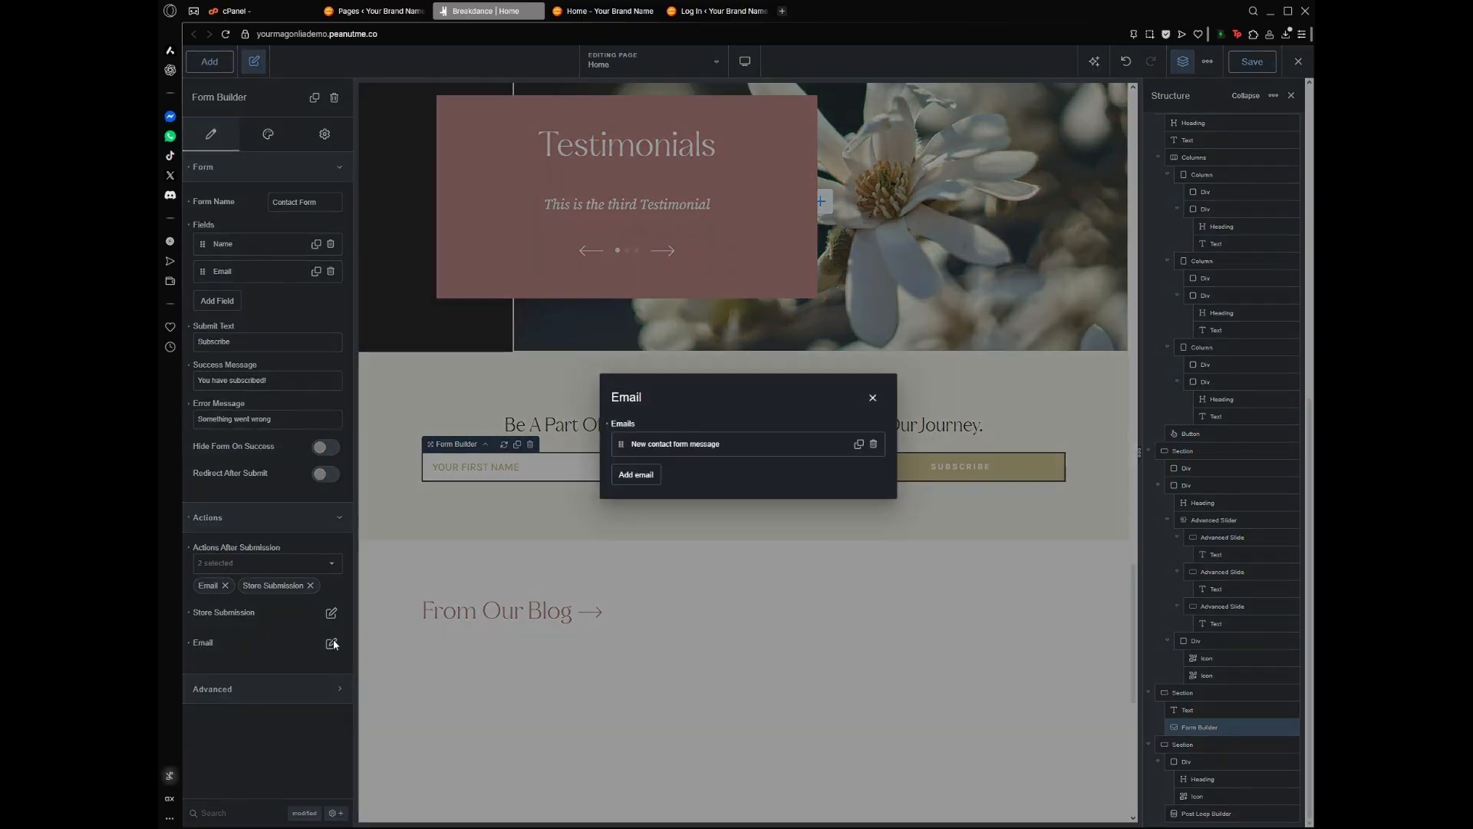
click(690, 447)
triple_click(709, 347)
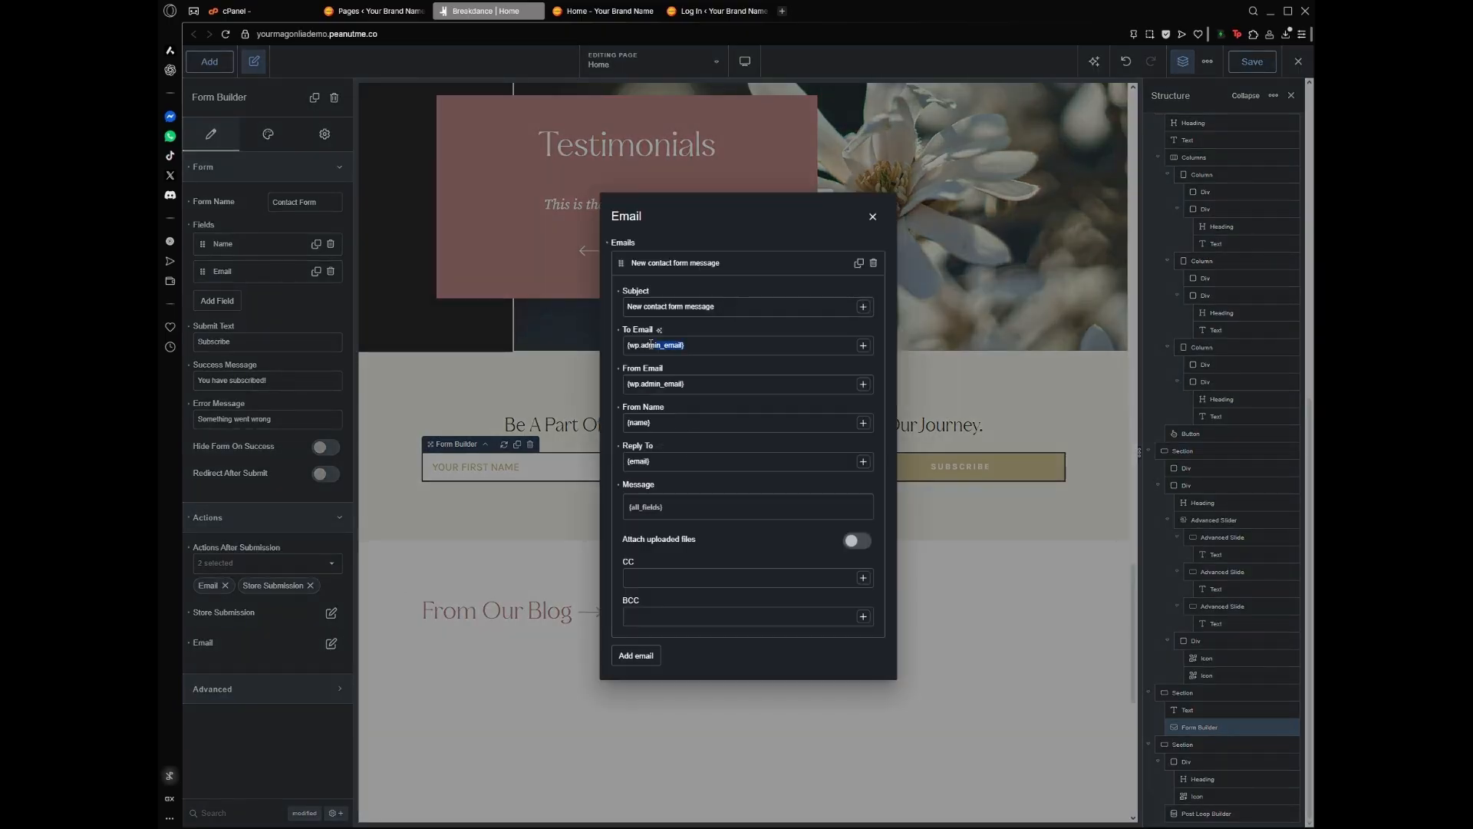
click(719, 343)
click(873, 219)
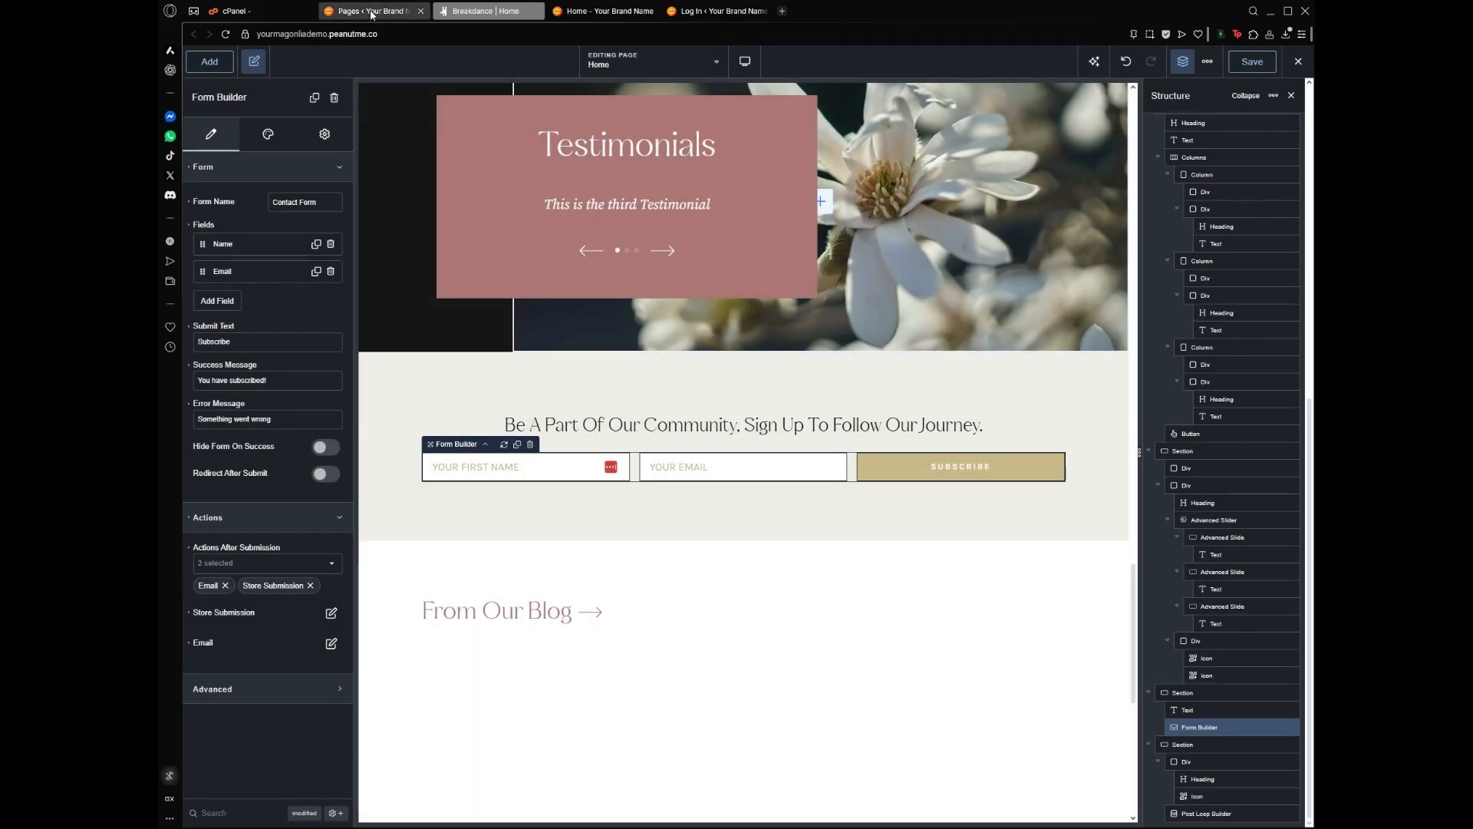
Switch to the WordPress admin, open General Settings, and highlight the Administration Email Address
click(380, 12)
mouse_move(219, 413)
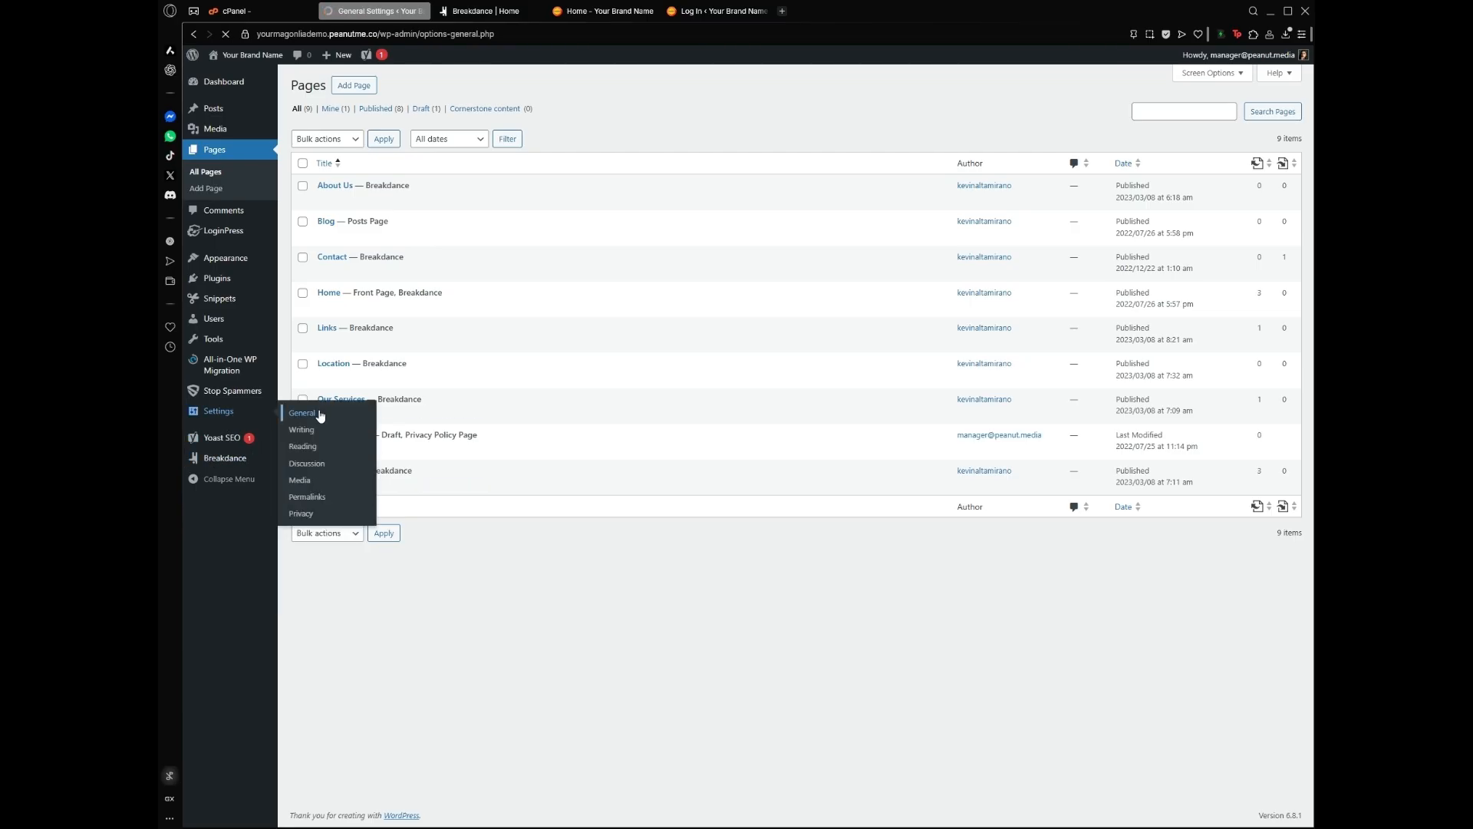
drag(541, 404, 399, 404)
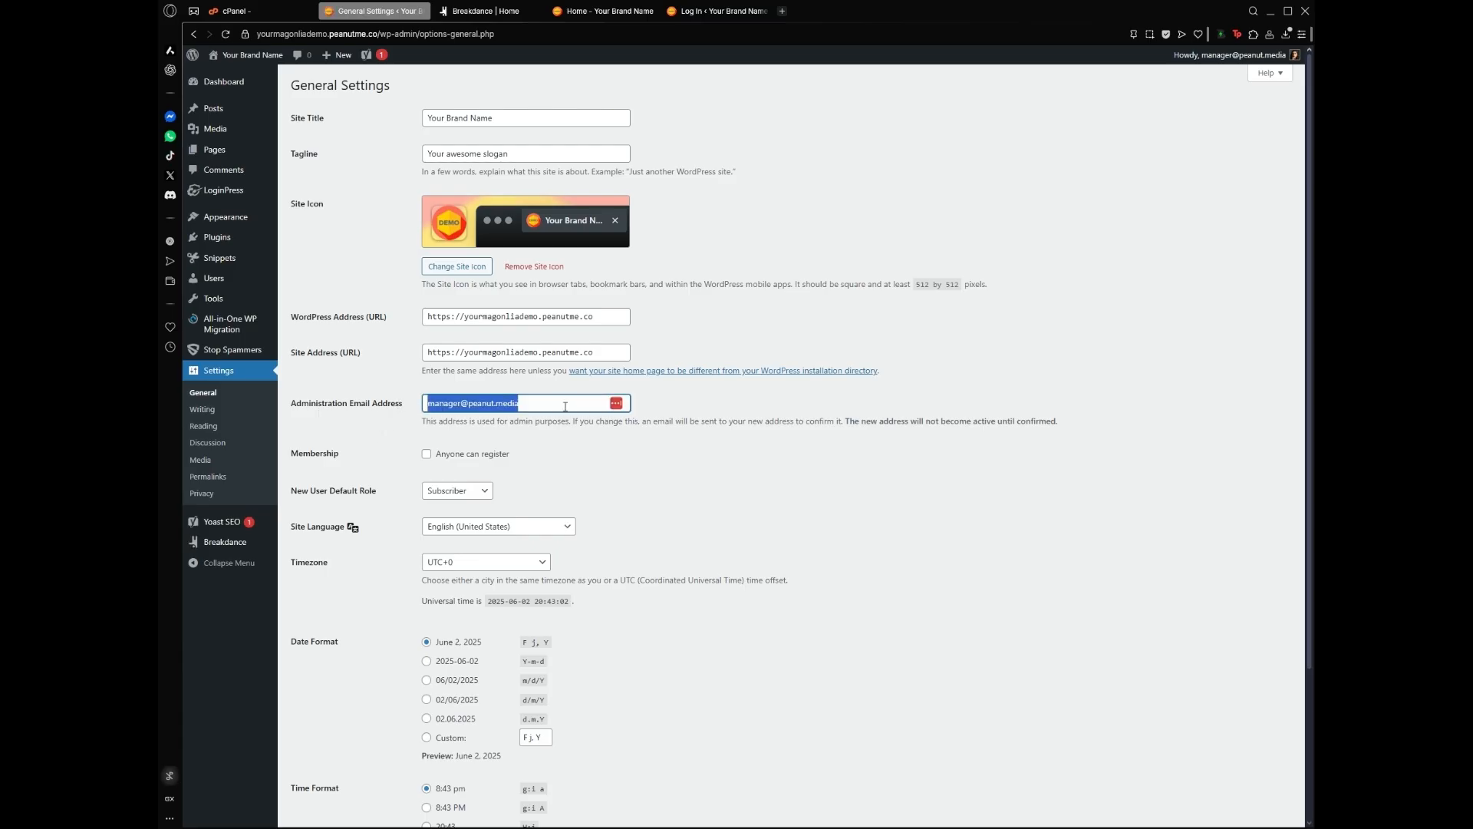
drag(566, 407, 429, 400)
drag(533, 404, 426, 402)
click(527, 403)
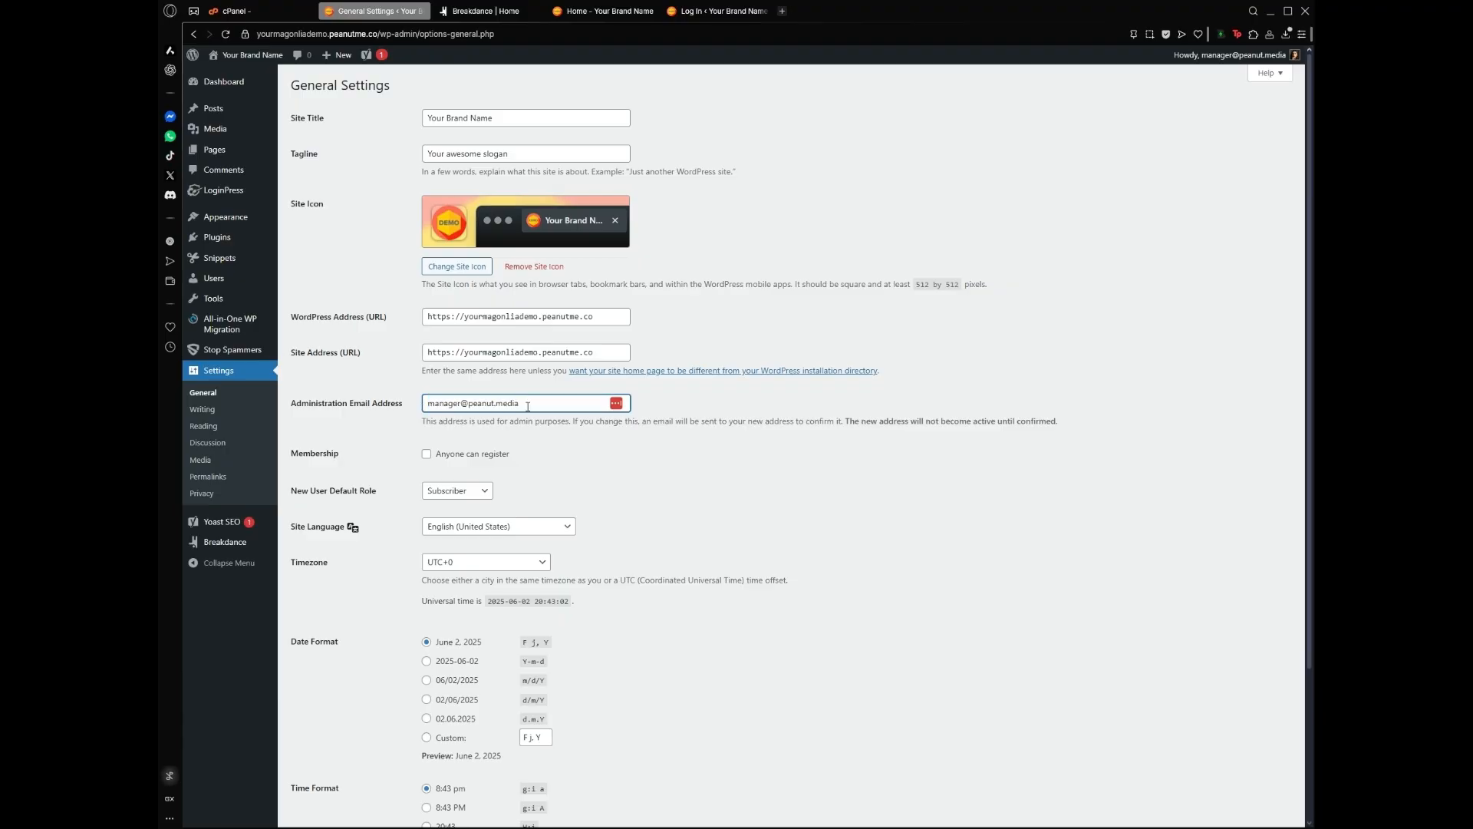
Reopen the form's email action in Breakdance, highlight its To Email value, and return to the Administration Email Address in WordPress General Settings
click(717, 11)
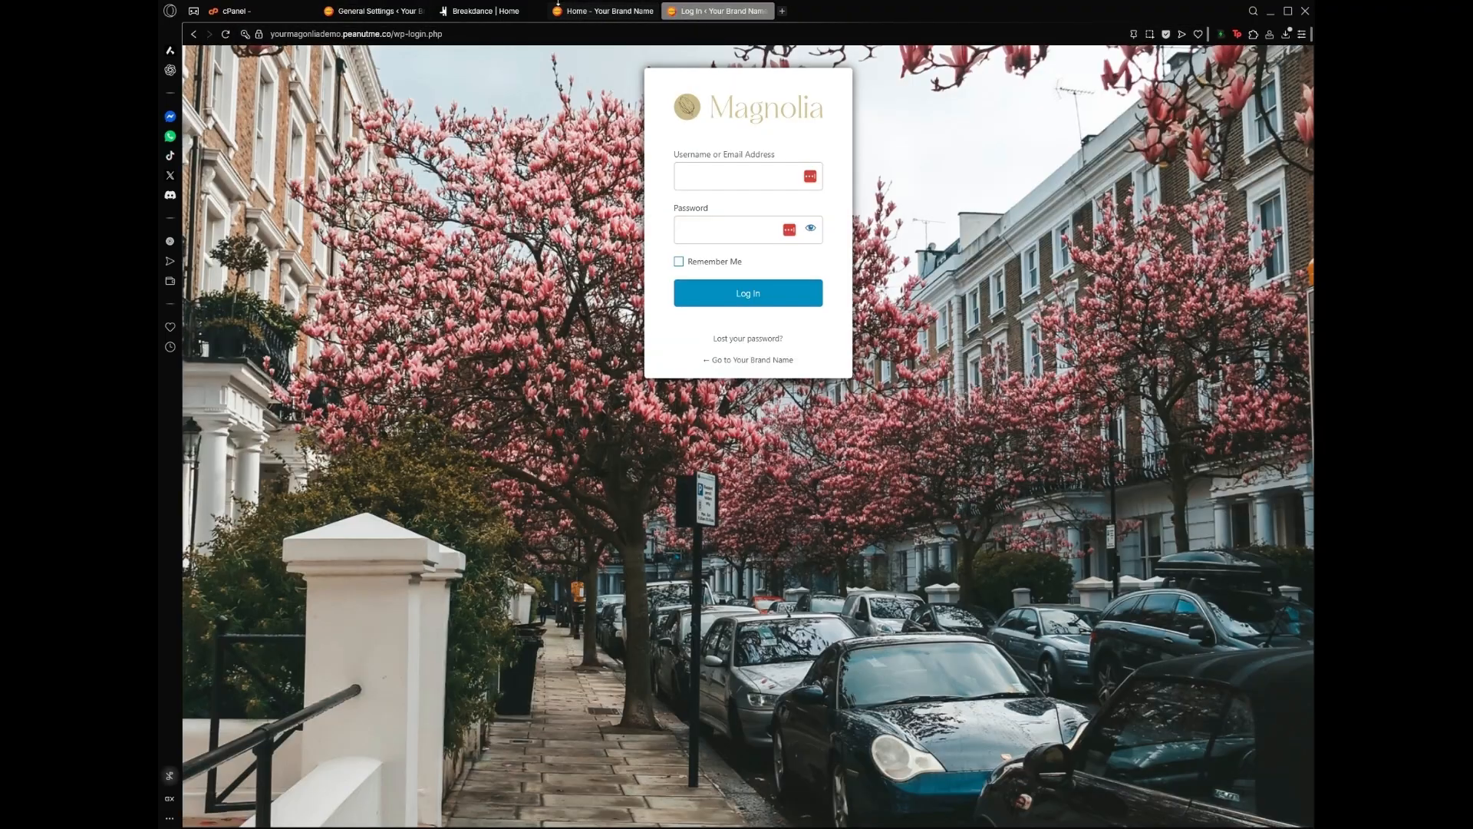
click(602, 11)
click(483, 11)
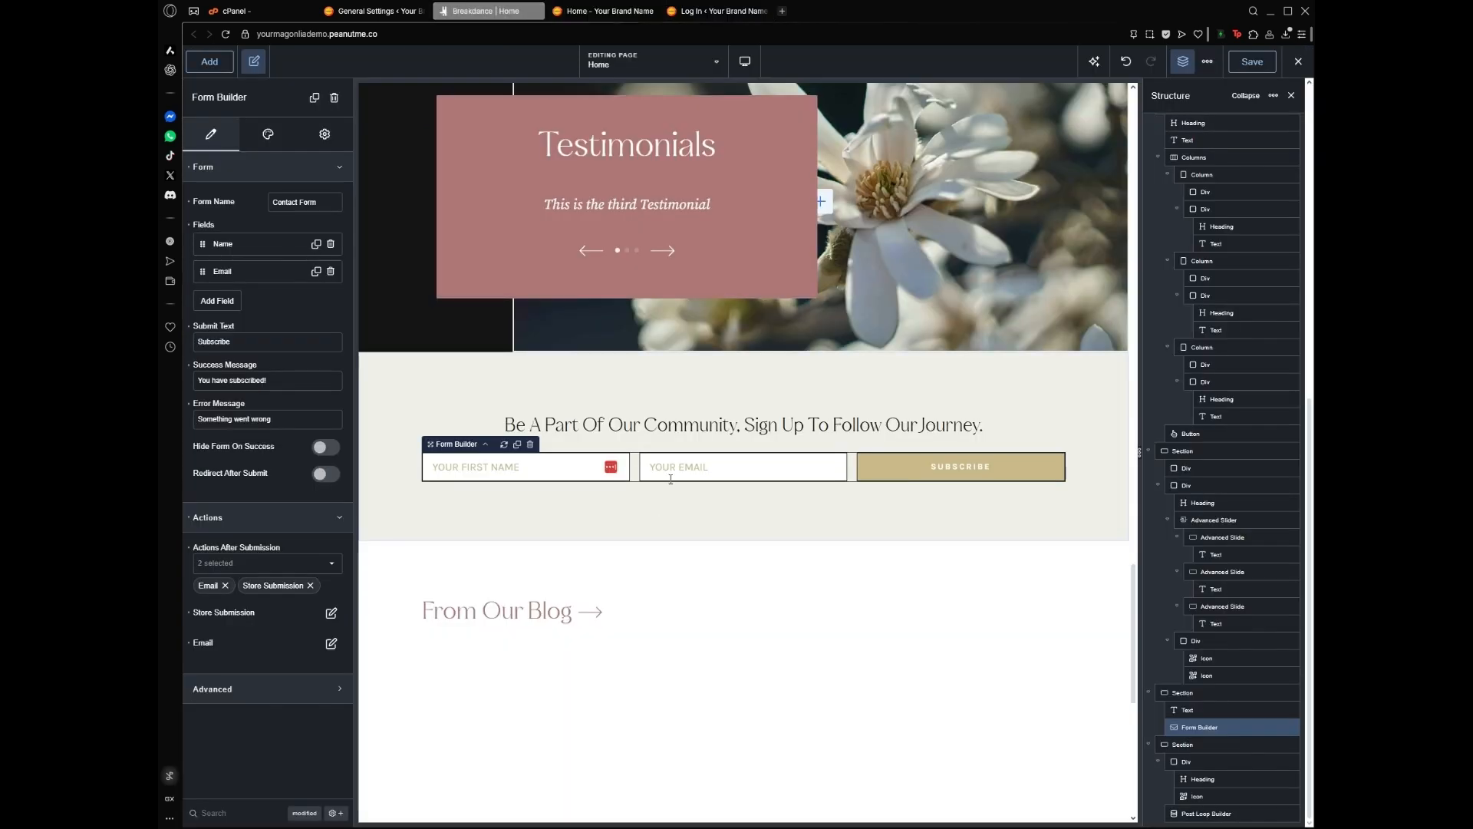
click(330, 643)
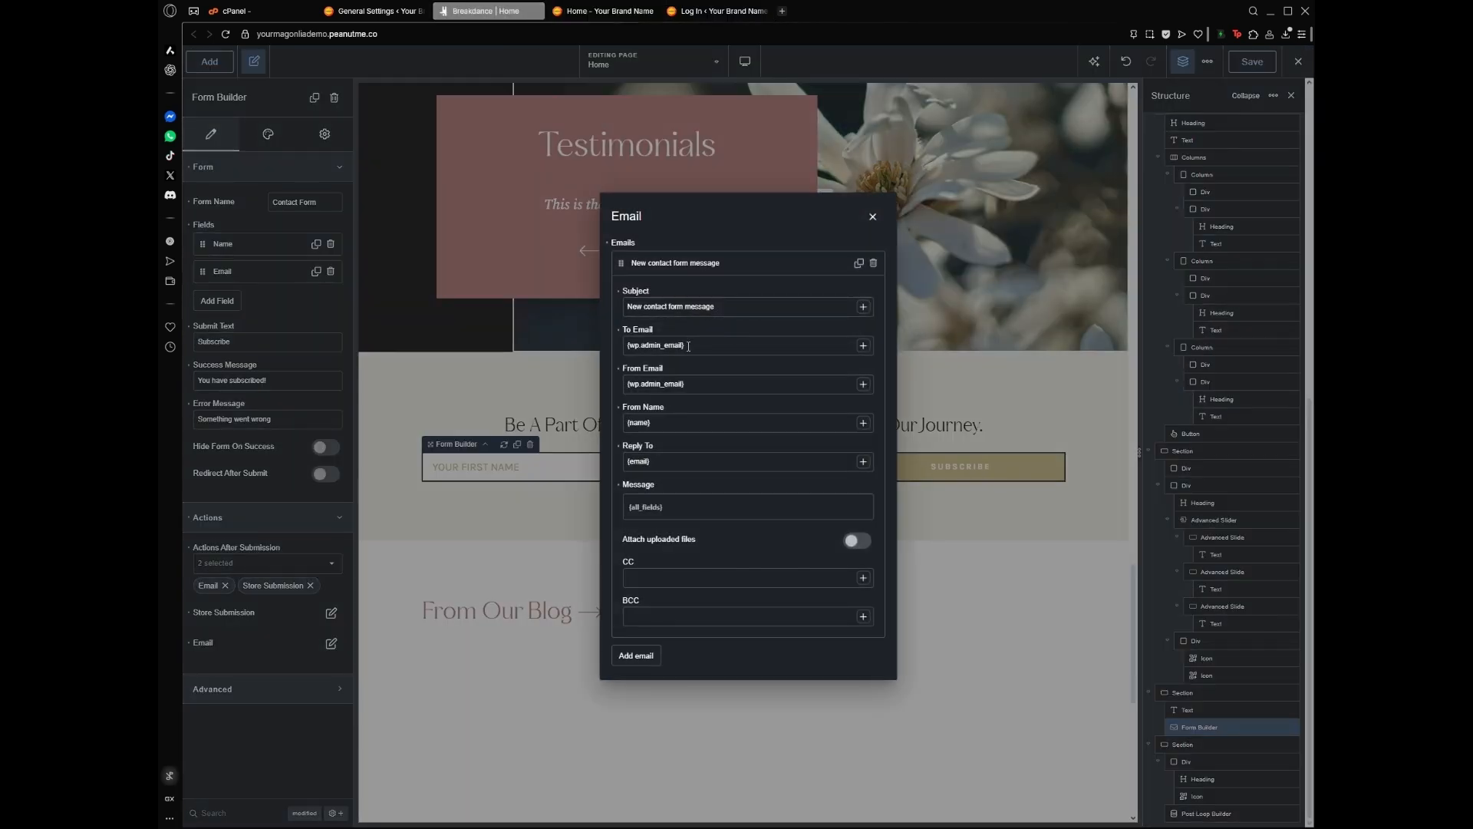
drag(689, 345, 624, 345)
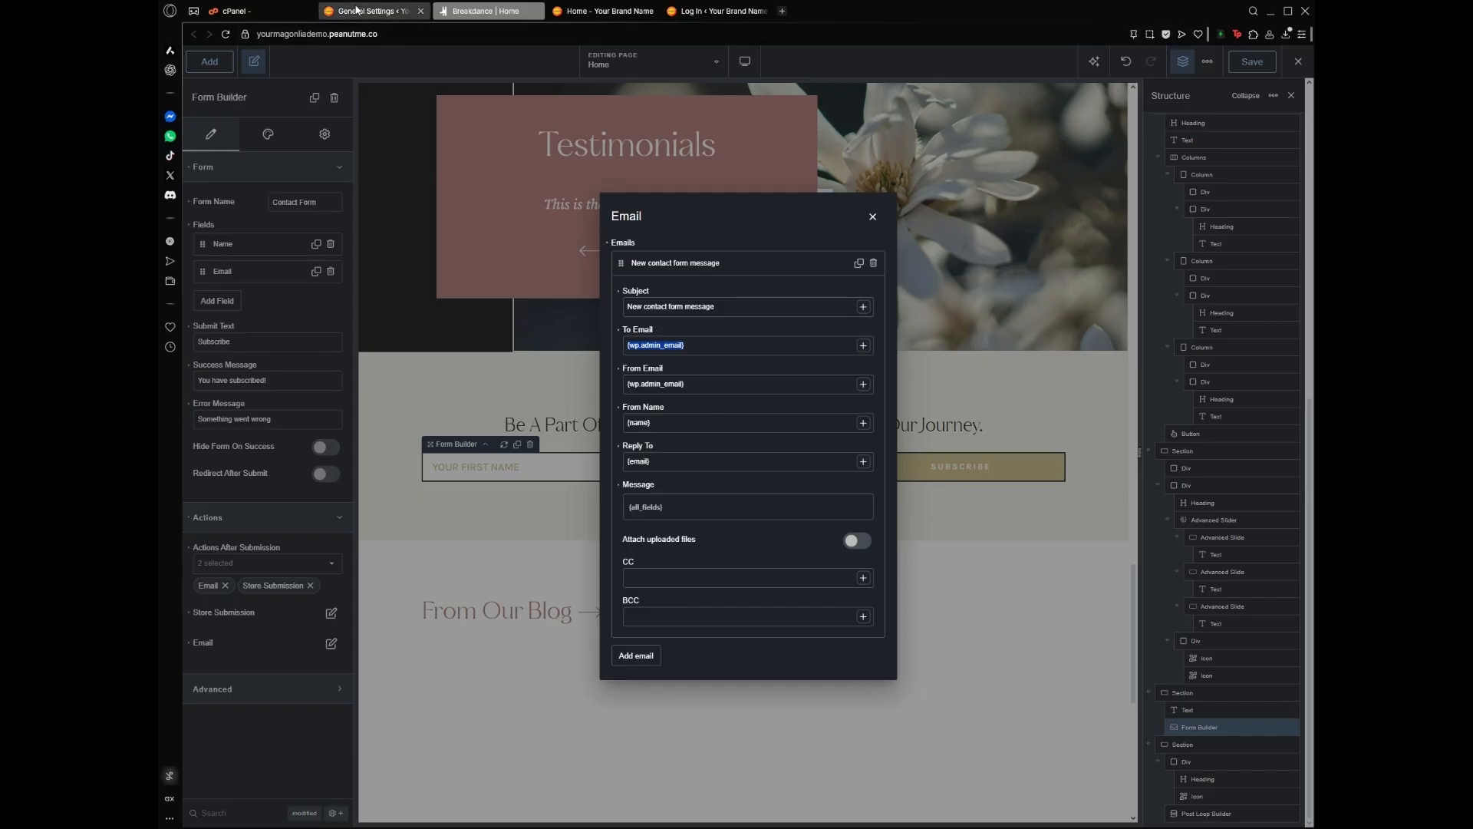
click(357, 10)
click(547, 403)
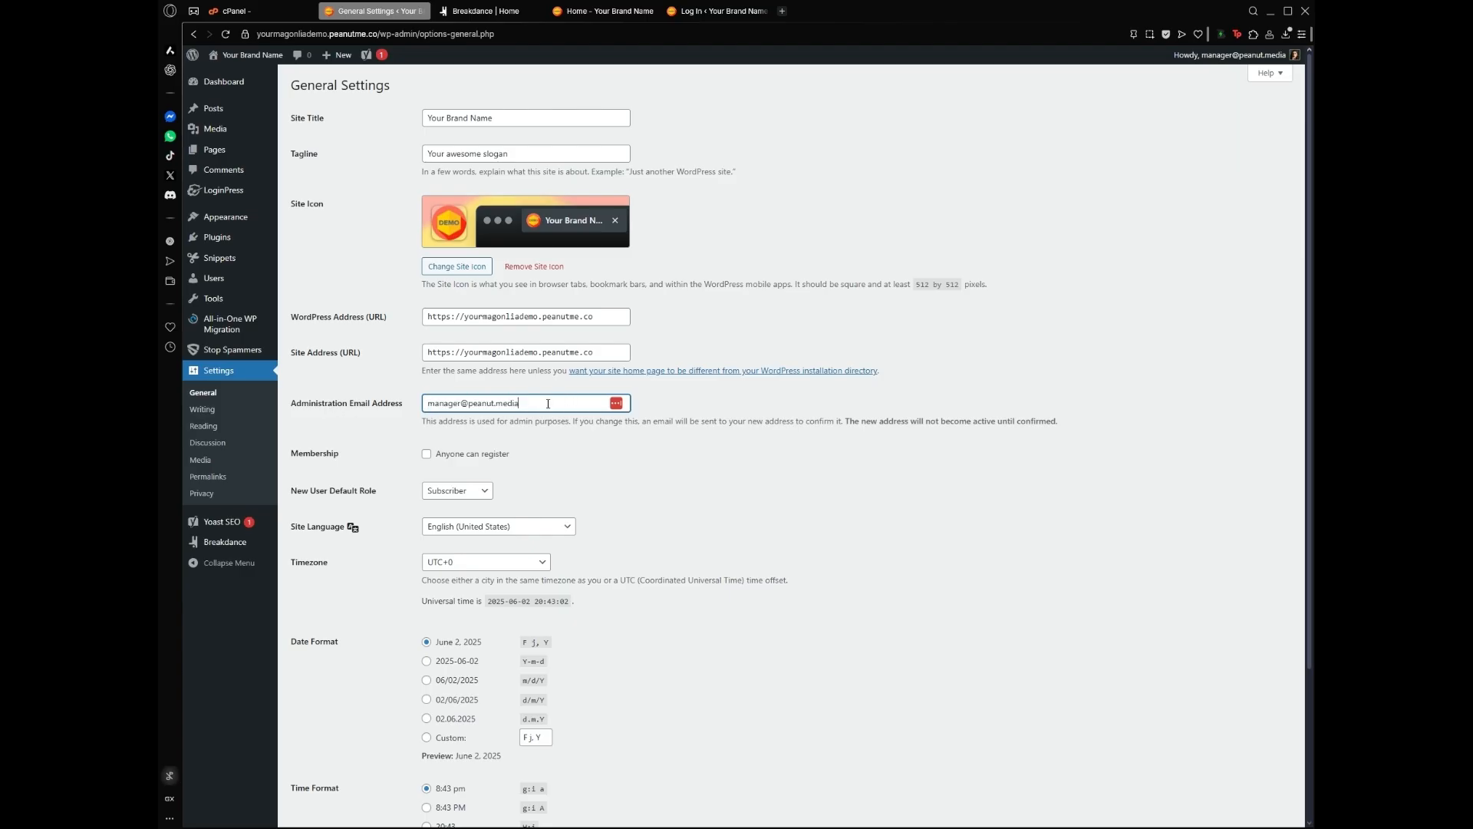
Switch back to Breakdance, close the form's email settings, and examine the subscribe form's field styling
click(517, 6)
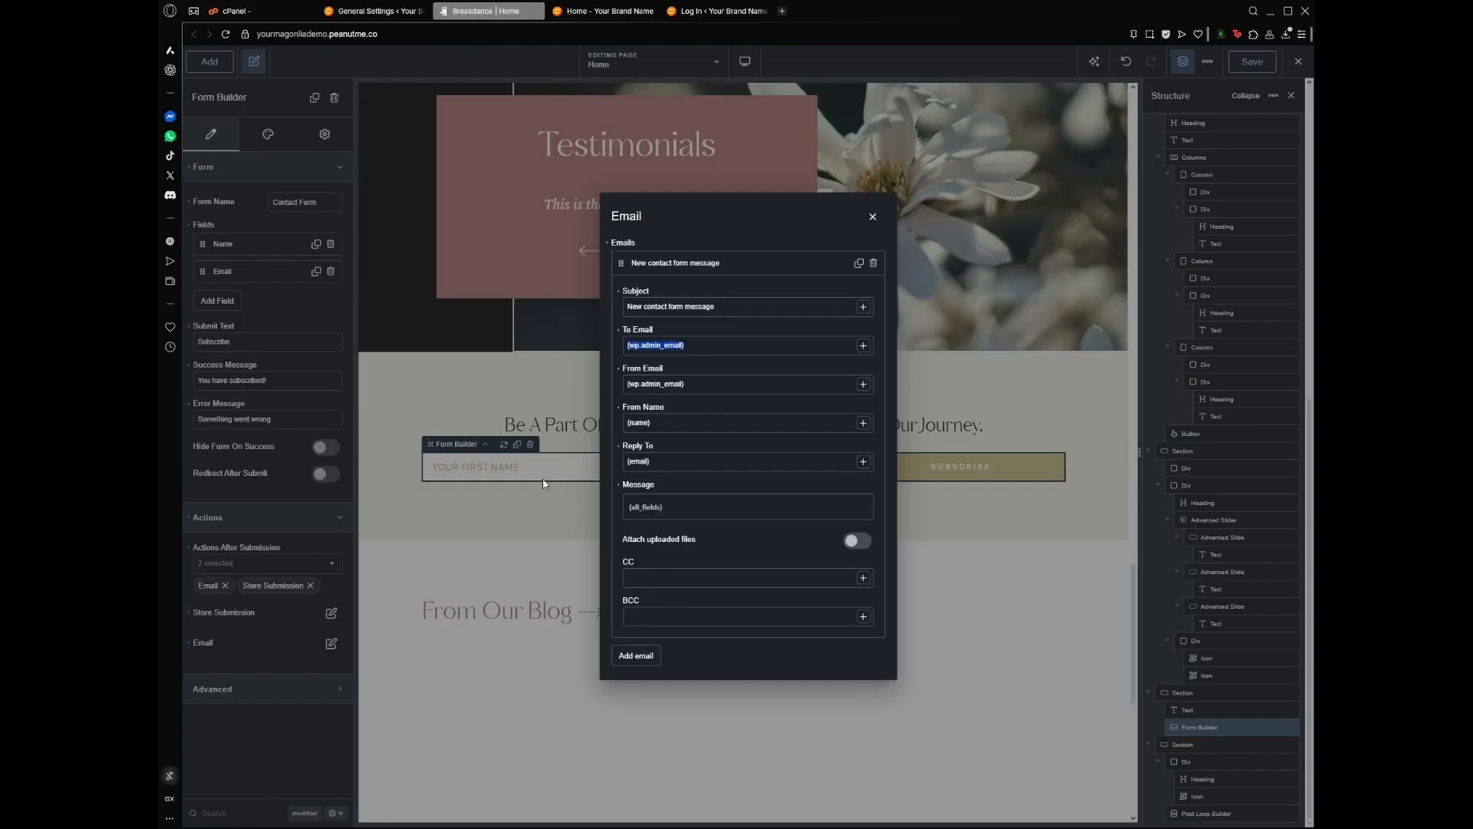
click(423, 345)
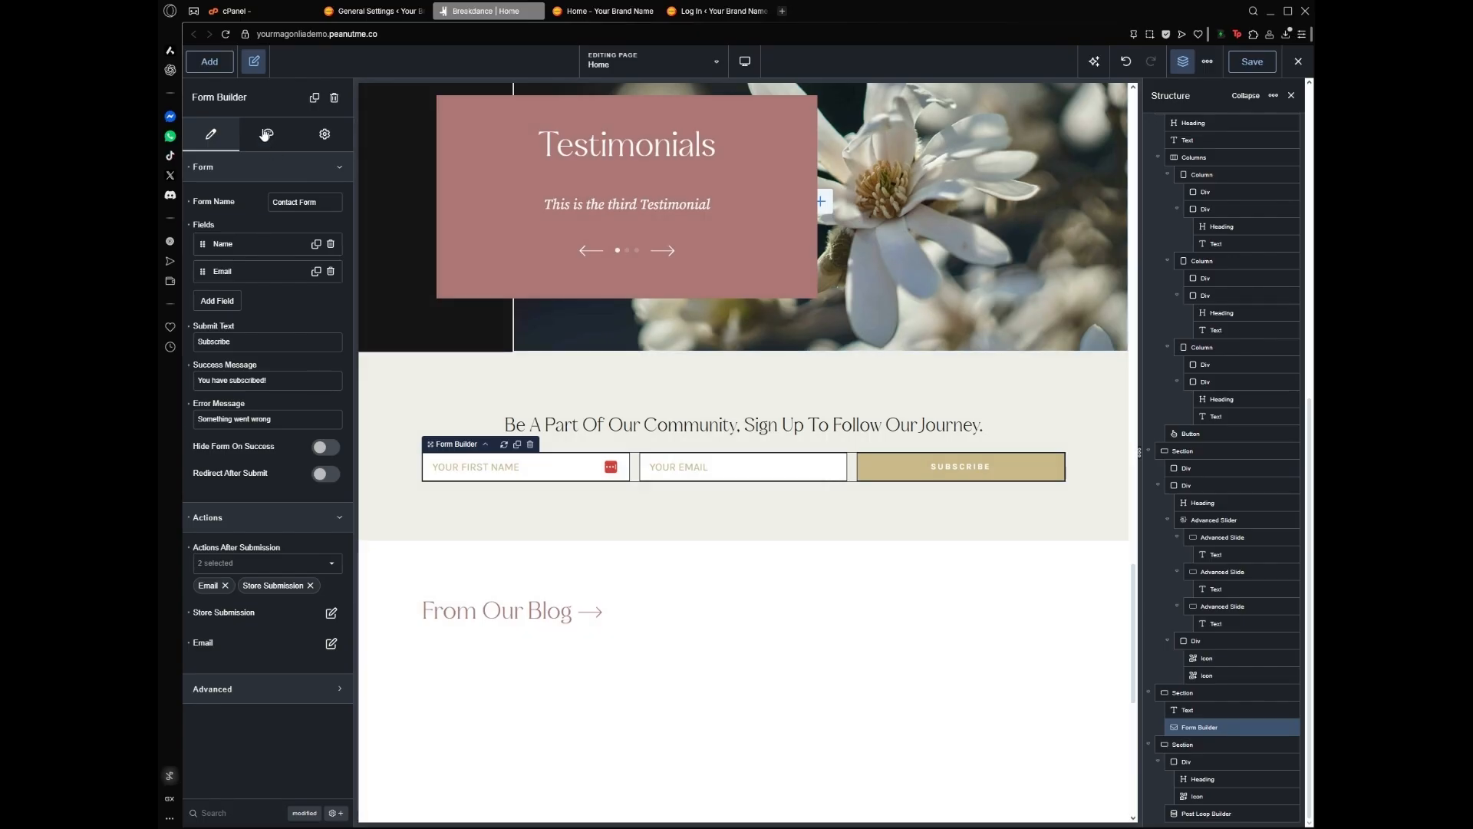
click(266, 139)
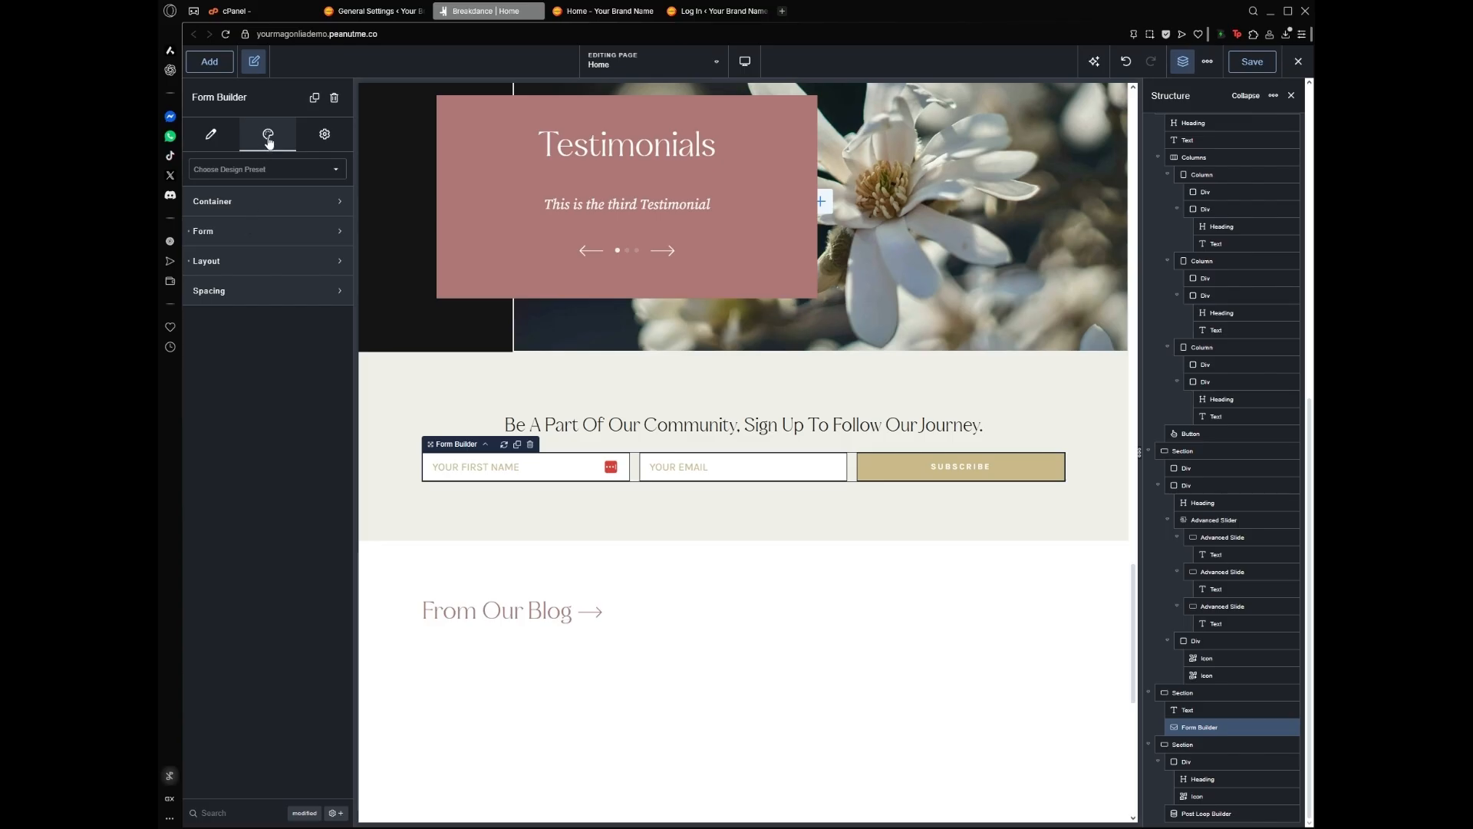
click(256, 234)
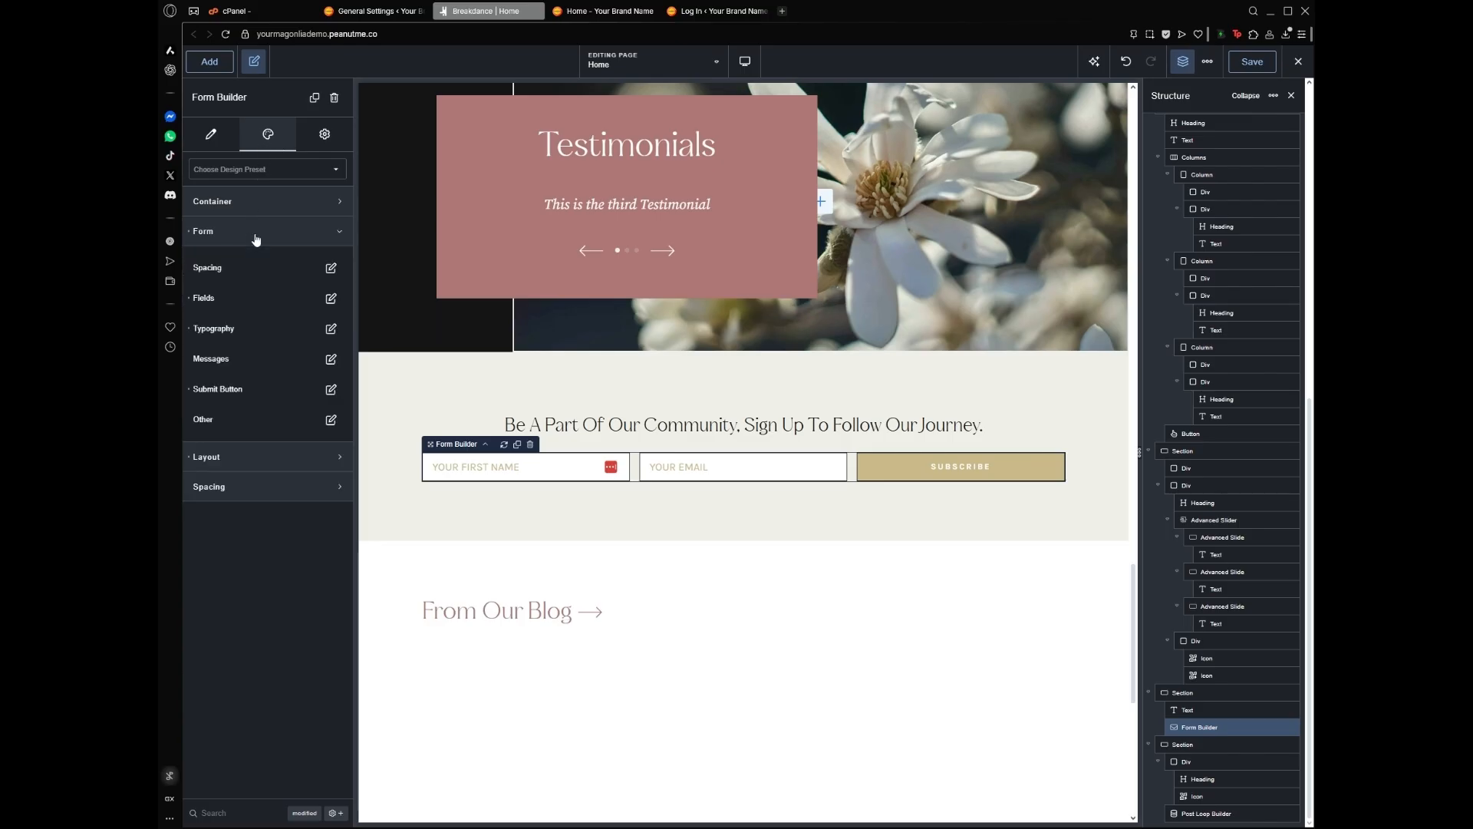
click(331, 298)
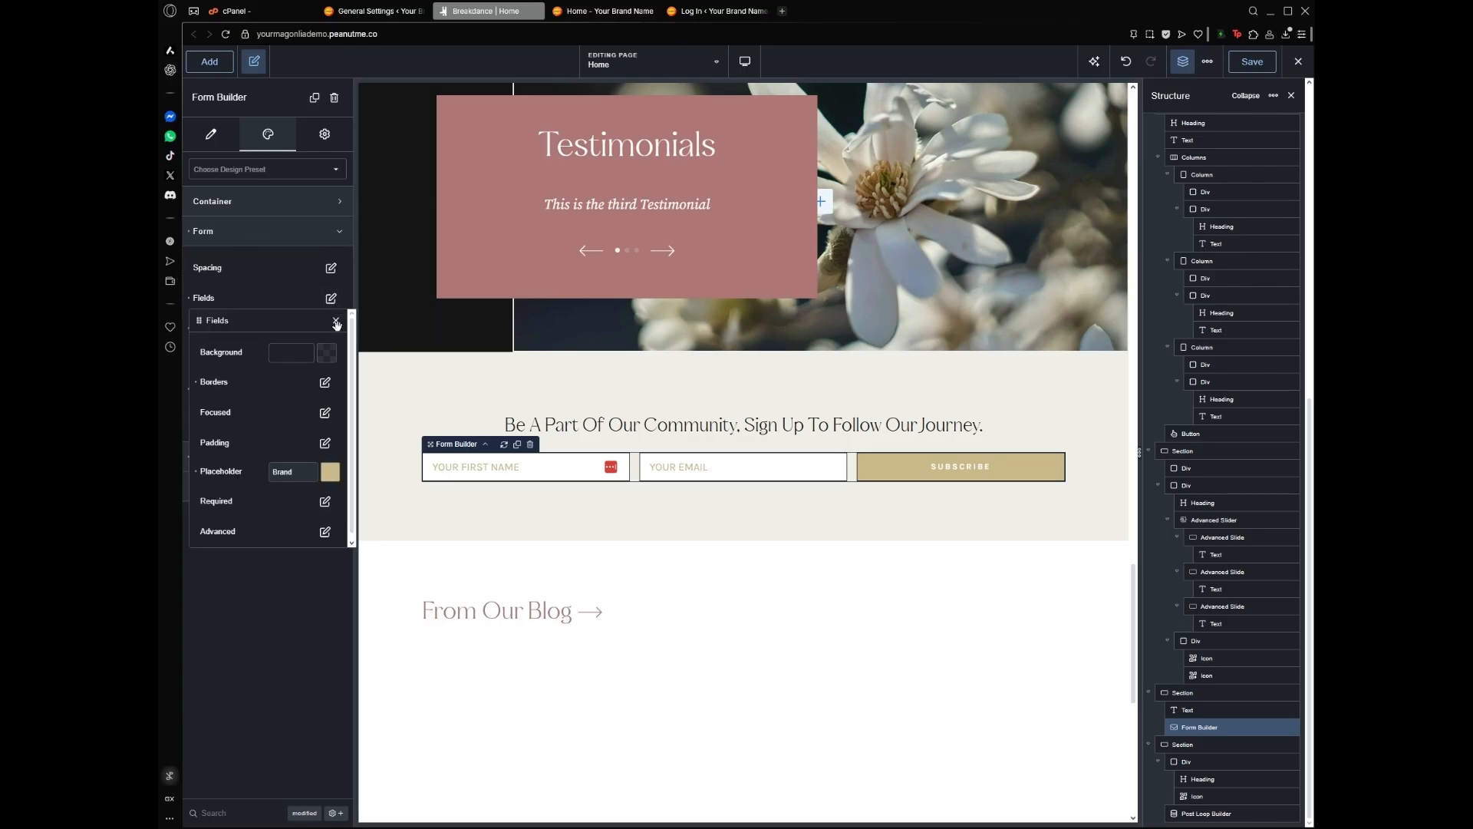
click(336, 320)
Examine the subscribe form's Values typography and Submit Button styles, and close those settings
click(331, 328)
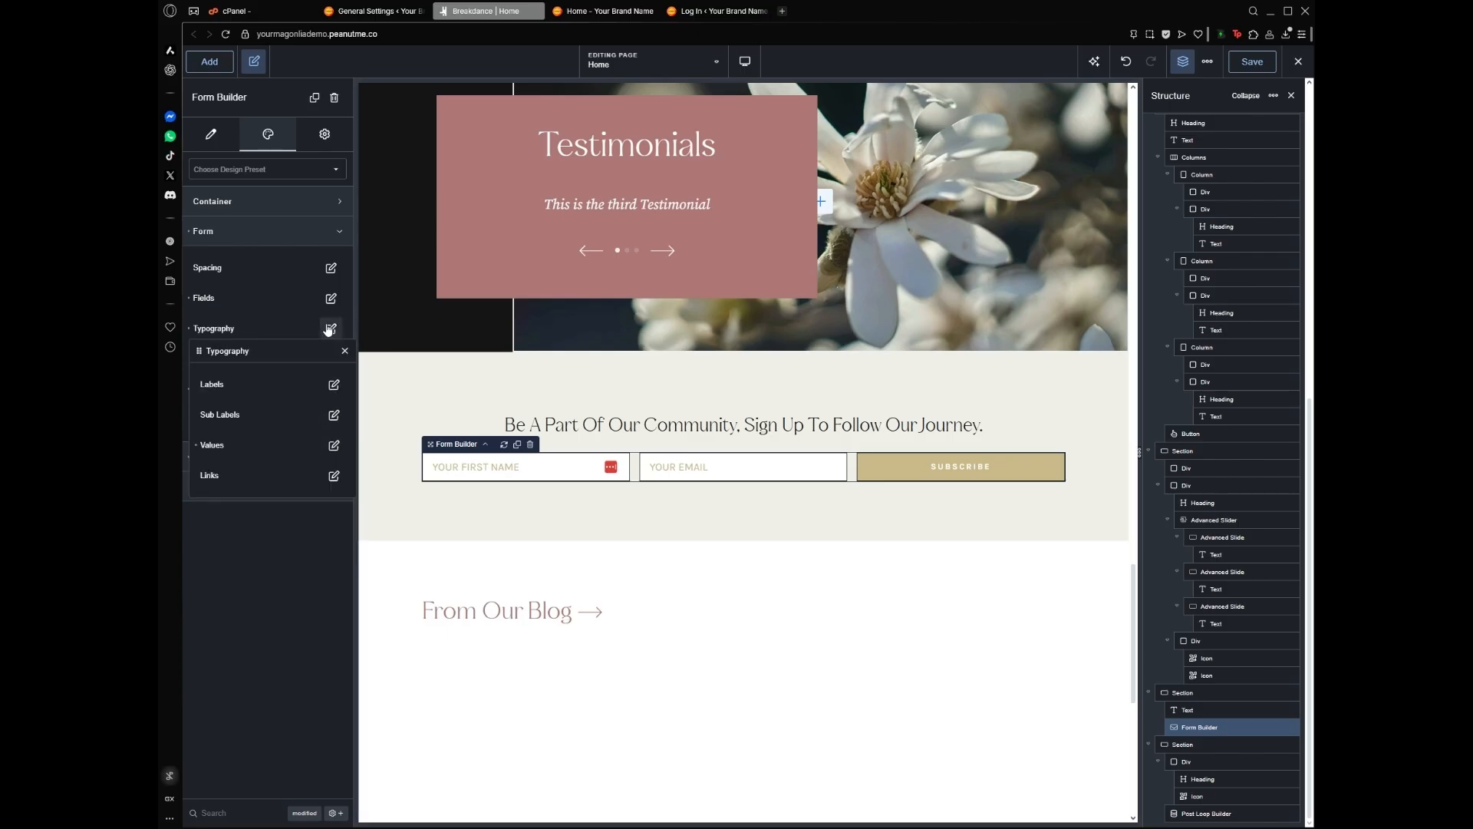
click(333, 446)
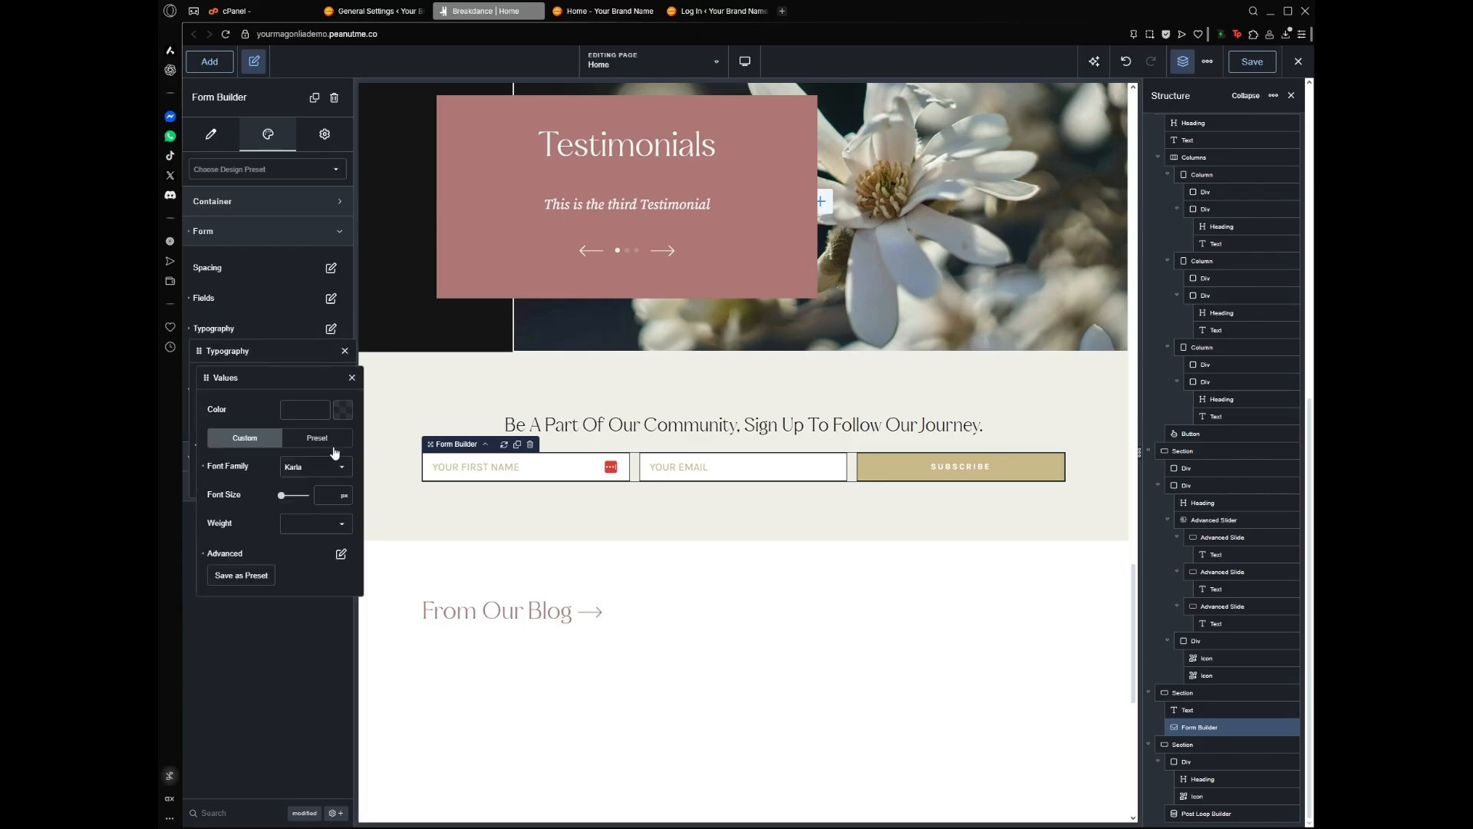
click(351, 378)
click(344, 351)
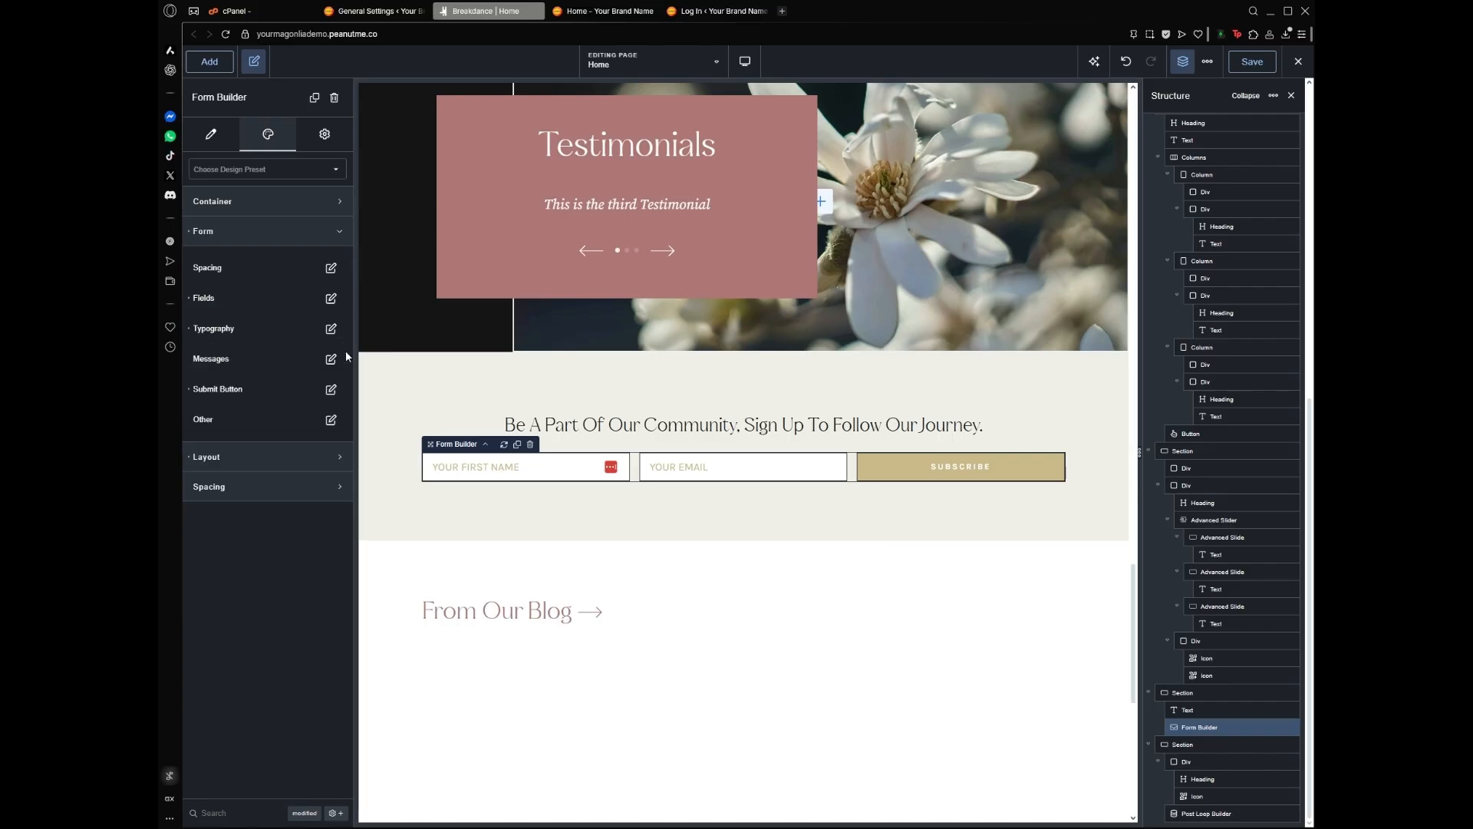
click(330, 390)
click(334, 485)
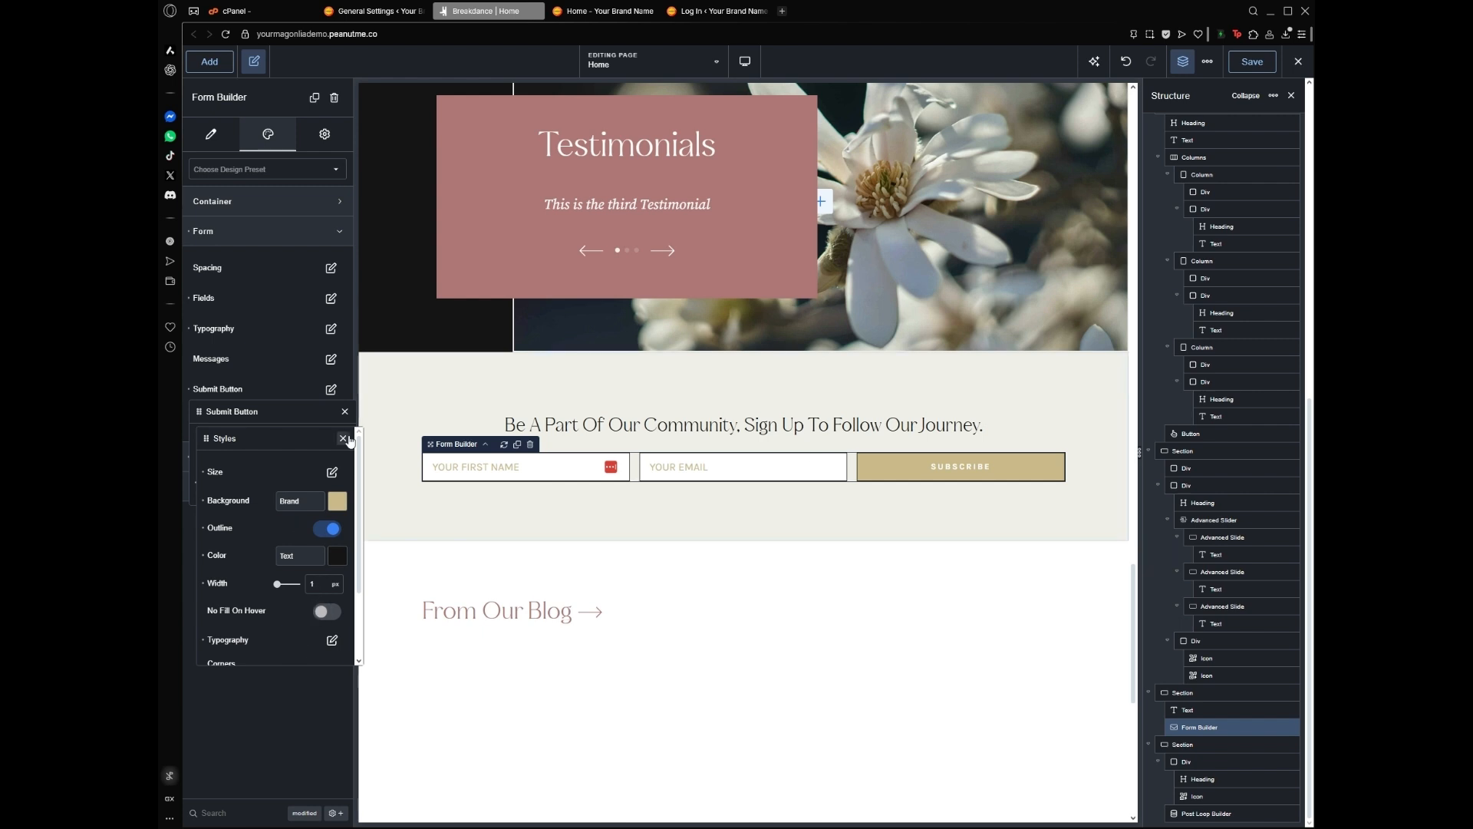
click(345, 412)
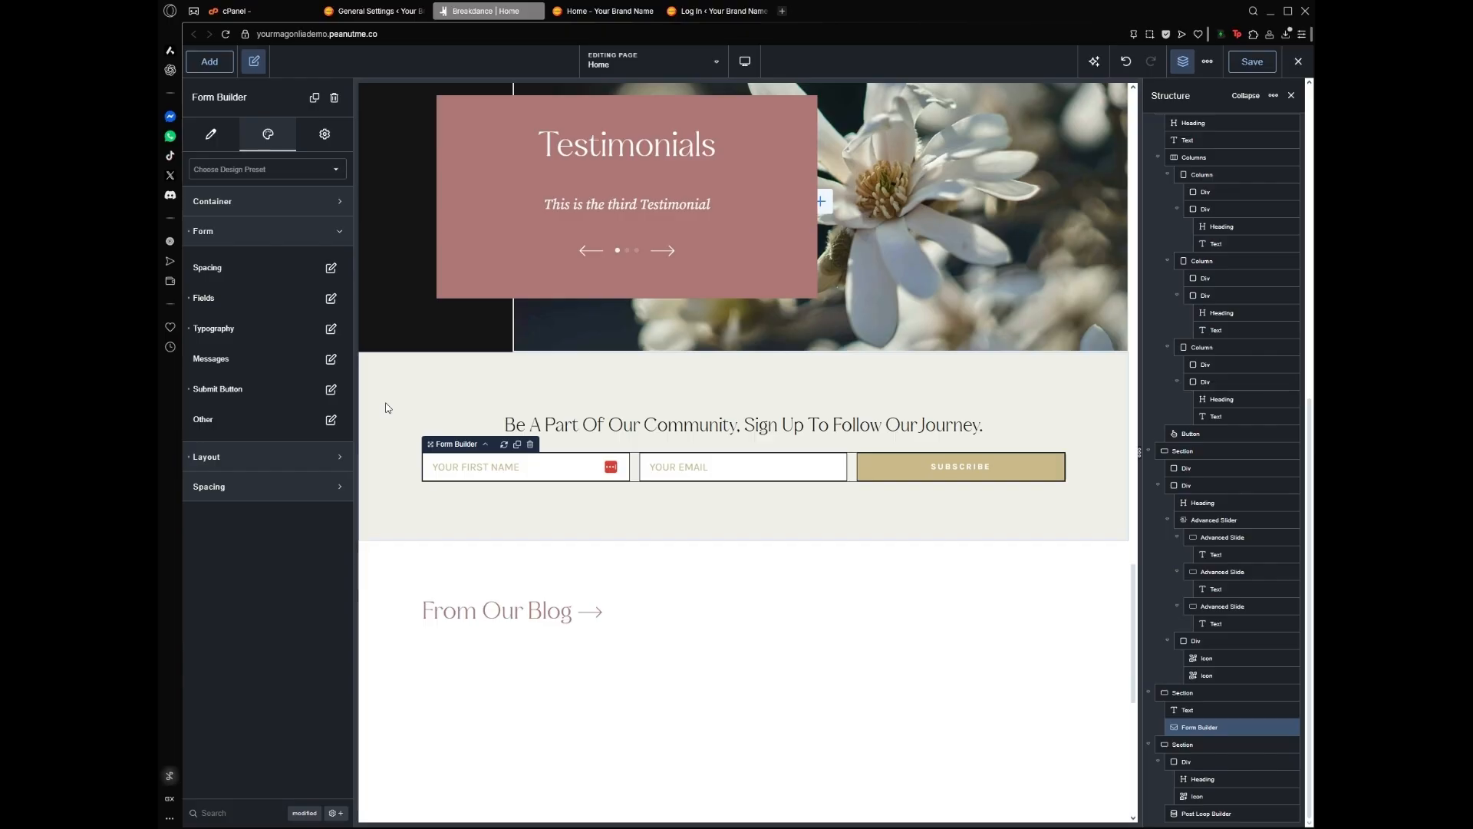
Inspect the From Our Blog section and its Post Loop Builder below the subscribe form
scroll(379, 409, down, 4)
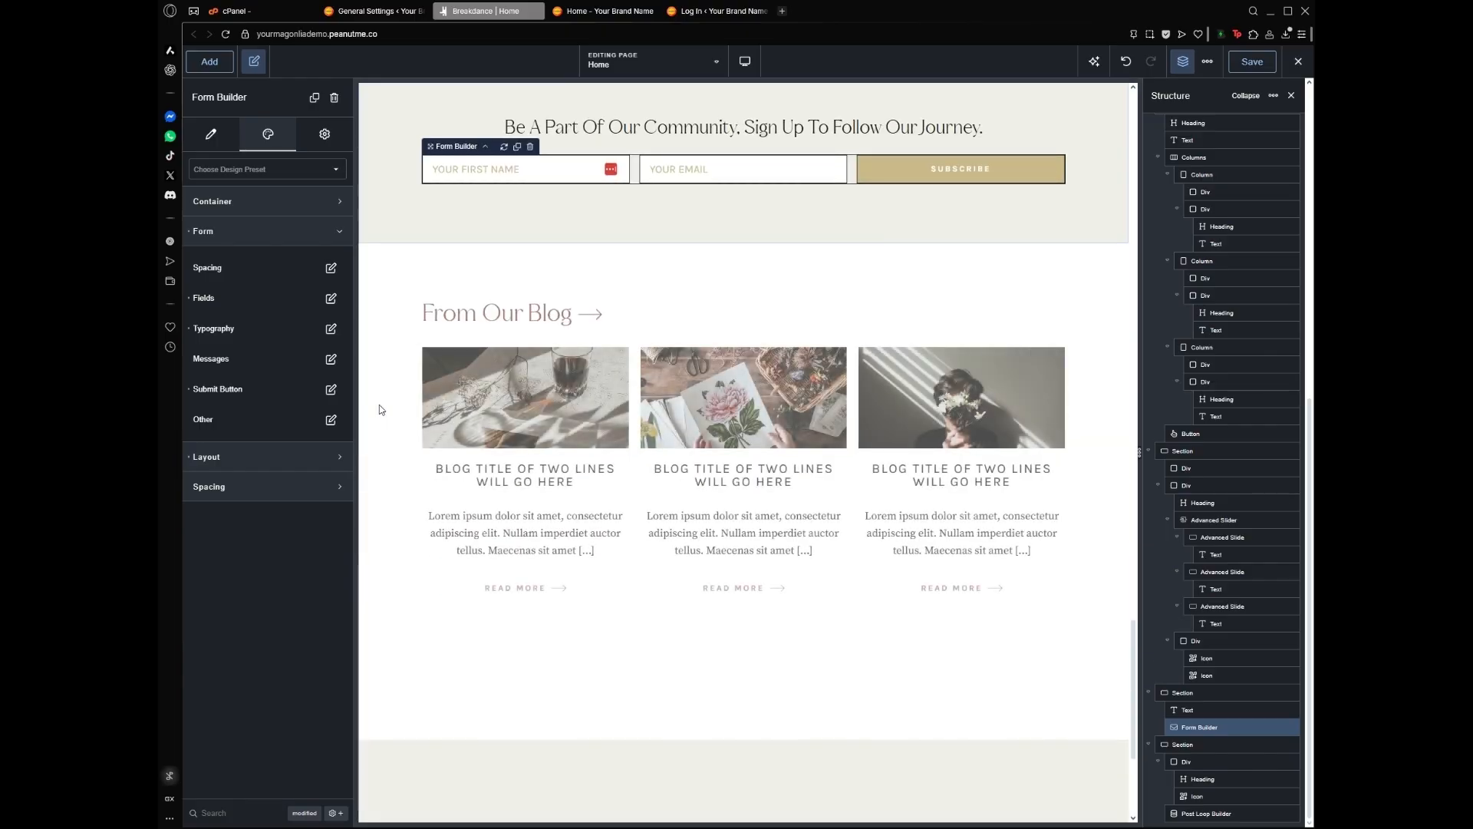
click(689, 282)
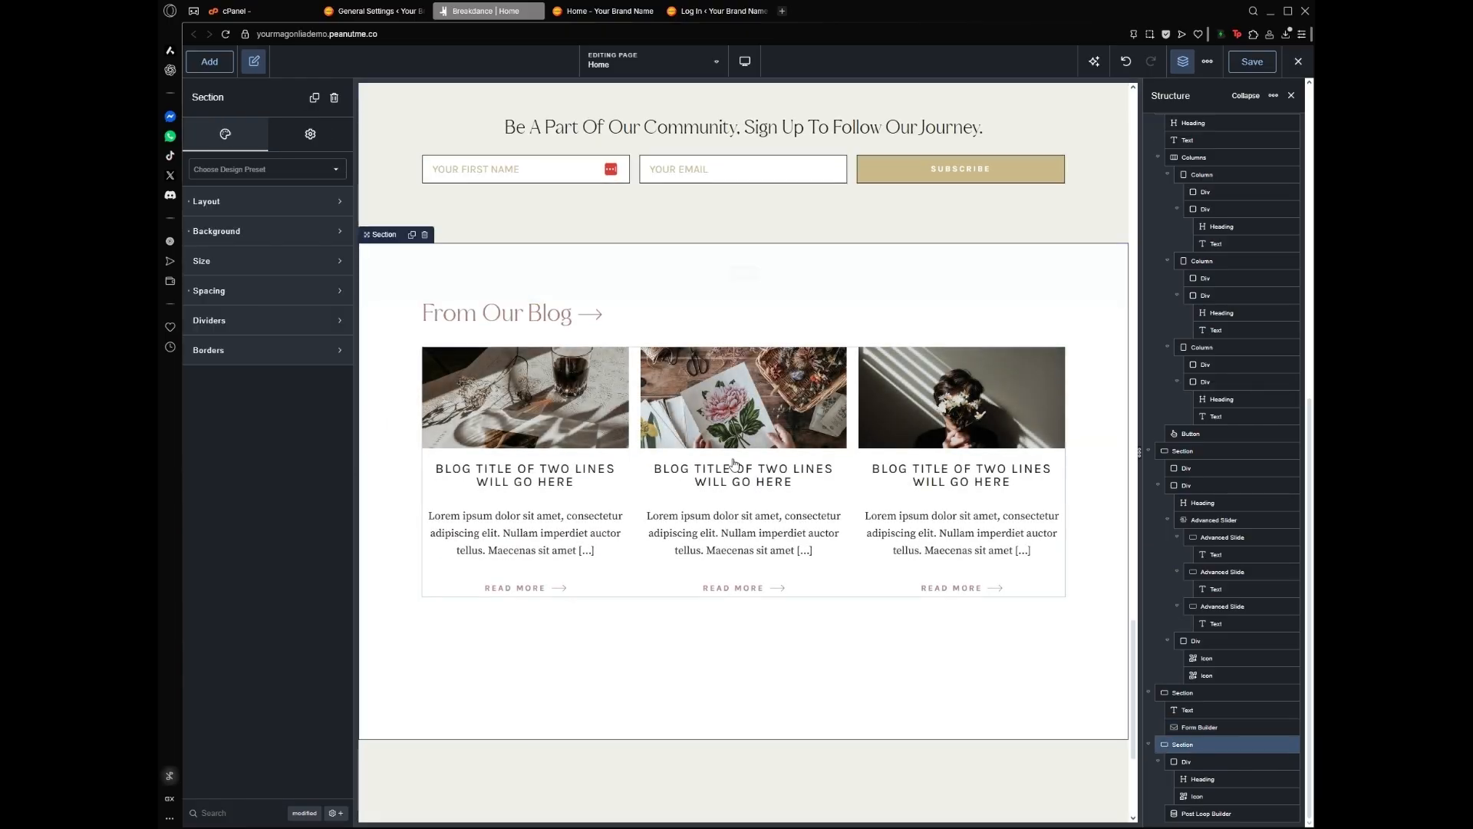
click(700, 432)
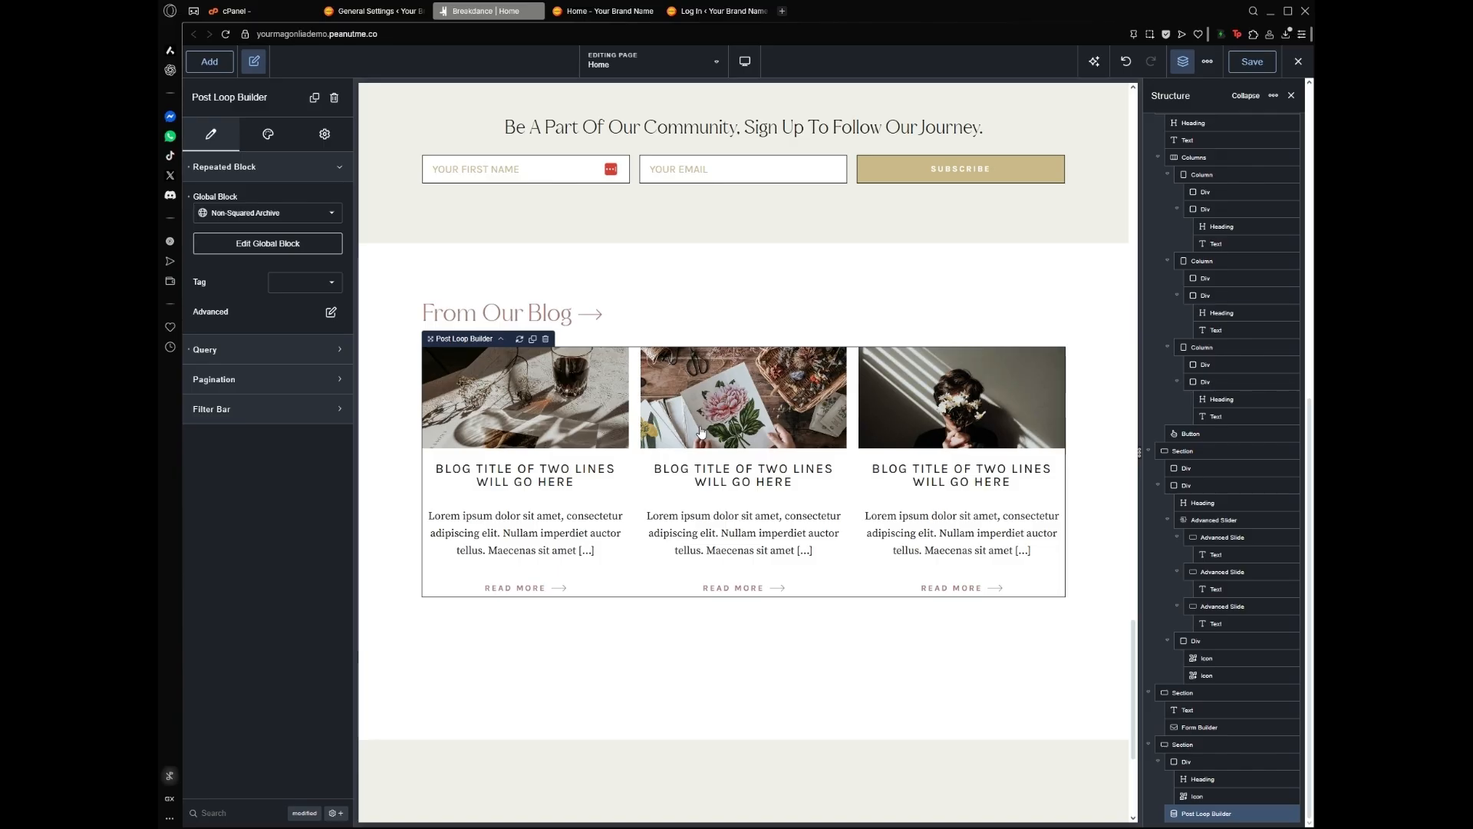
click(702, 301)
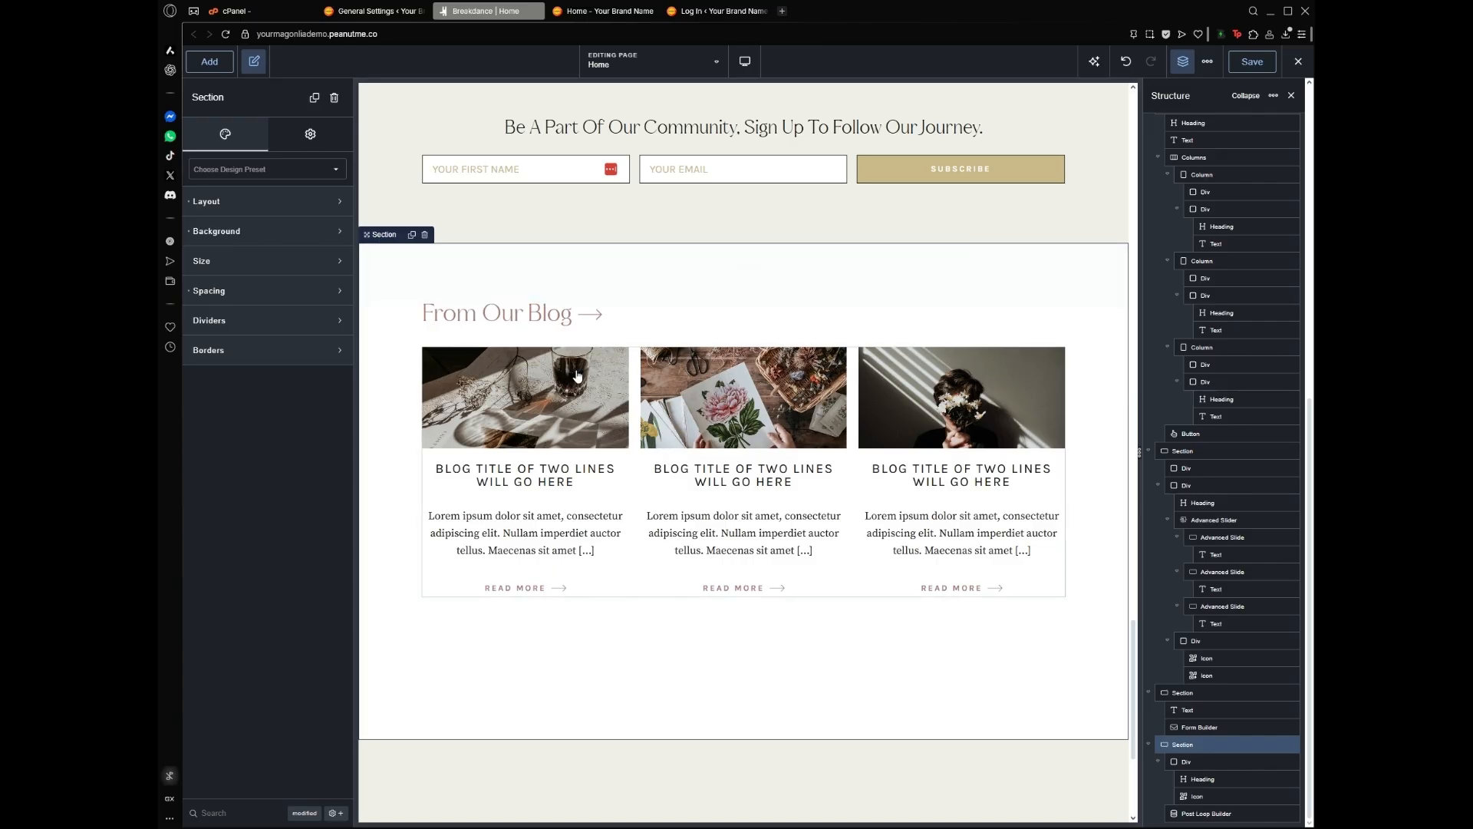
scroll(581, 371, down, 3)
click(619, 369)
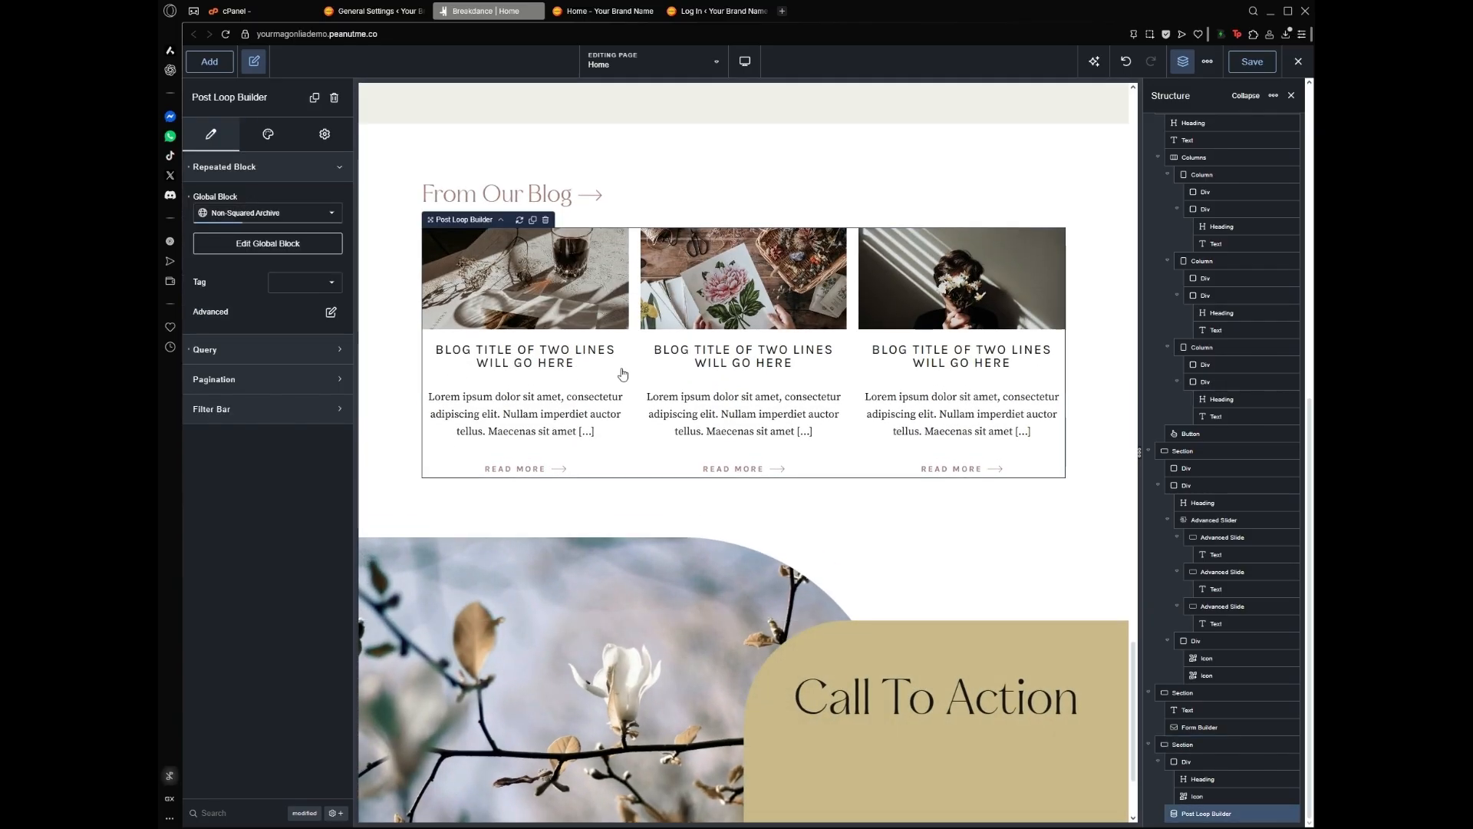
click(692, 178)
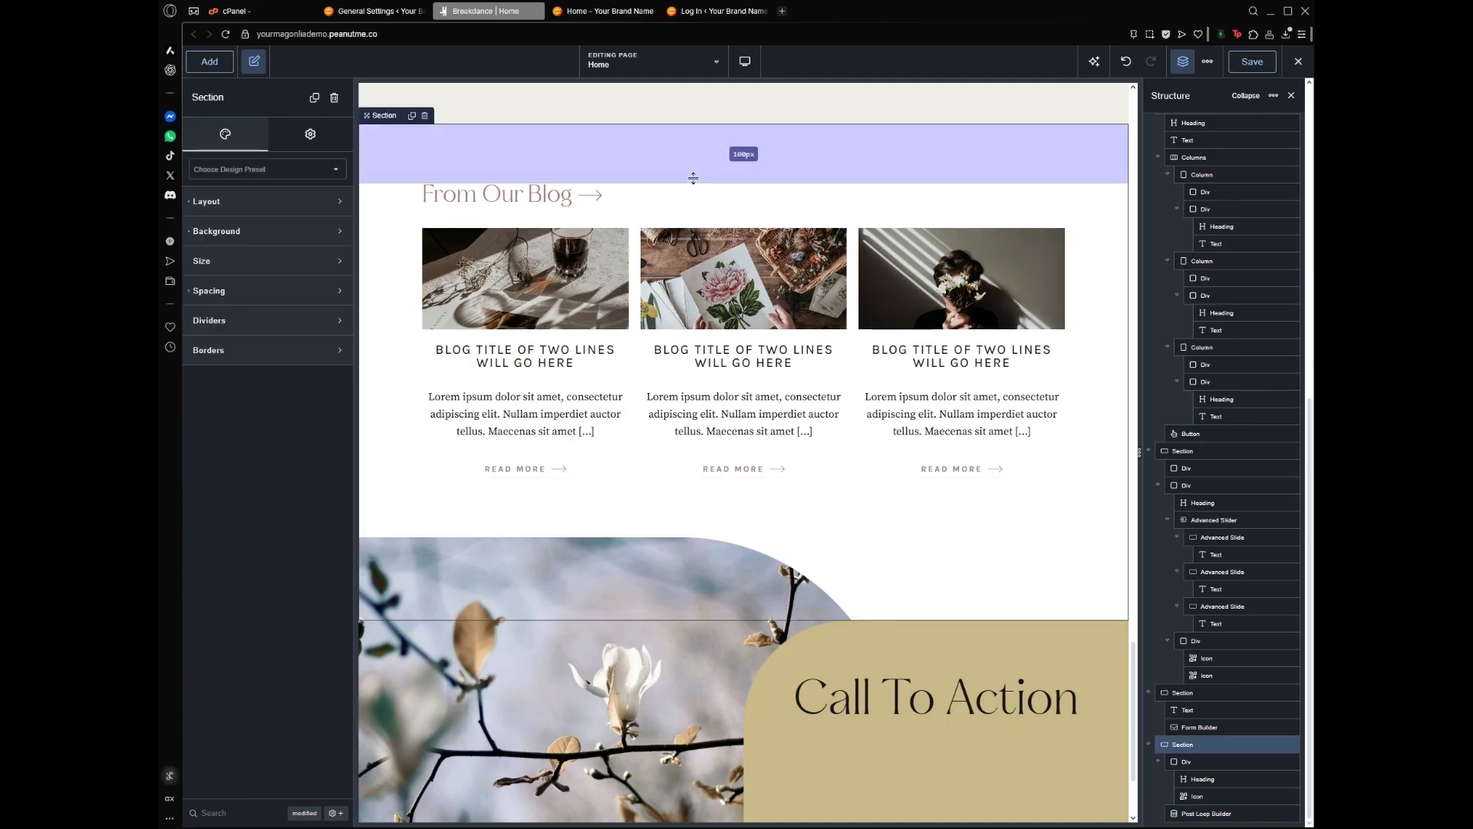
click(629, 376)
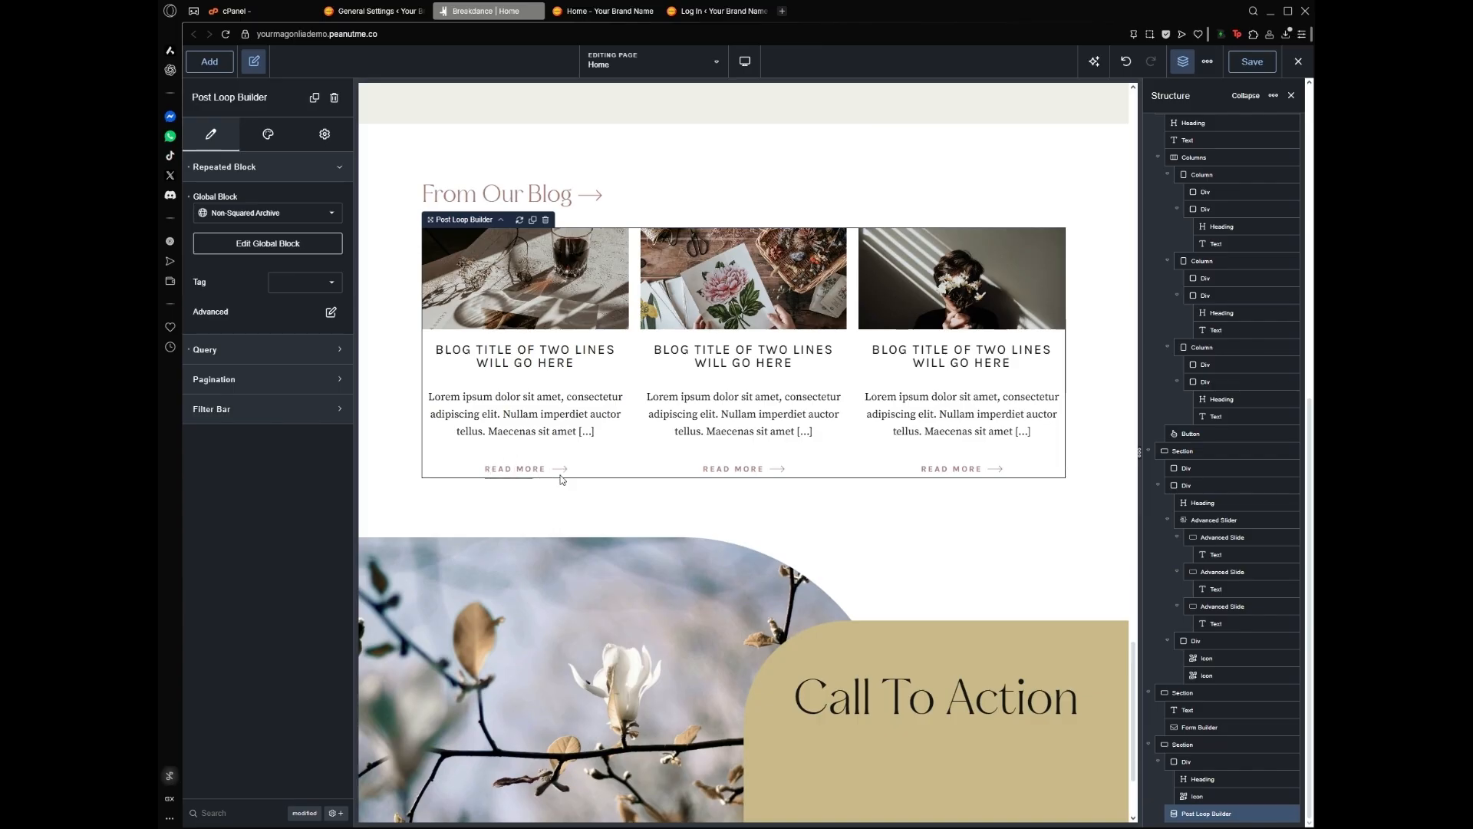
Look over the Call To Action and Main Footer area below the blog posts
scroll(563, 467, down, 3)
scroll(563, 468, down, 1)
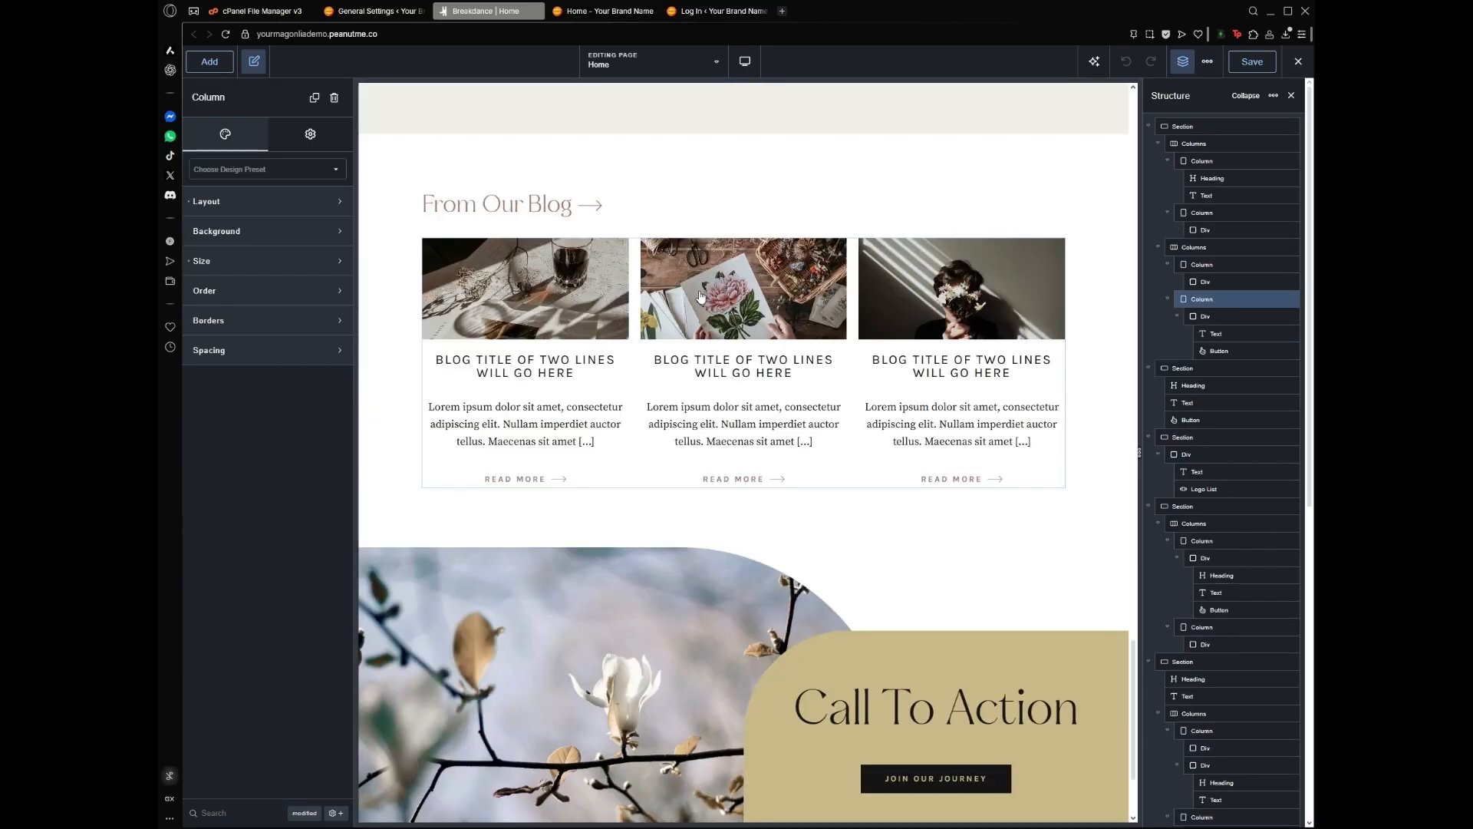
scroll(700, 296, down, 1)
scroll(700, 296, down, 1)
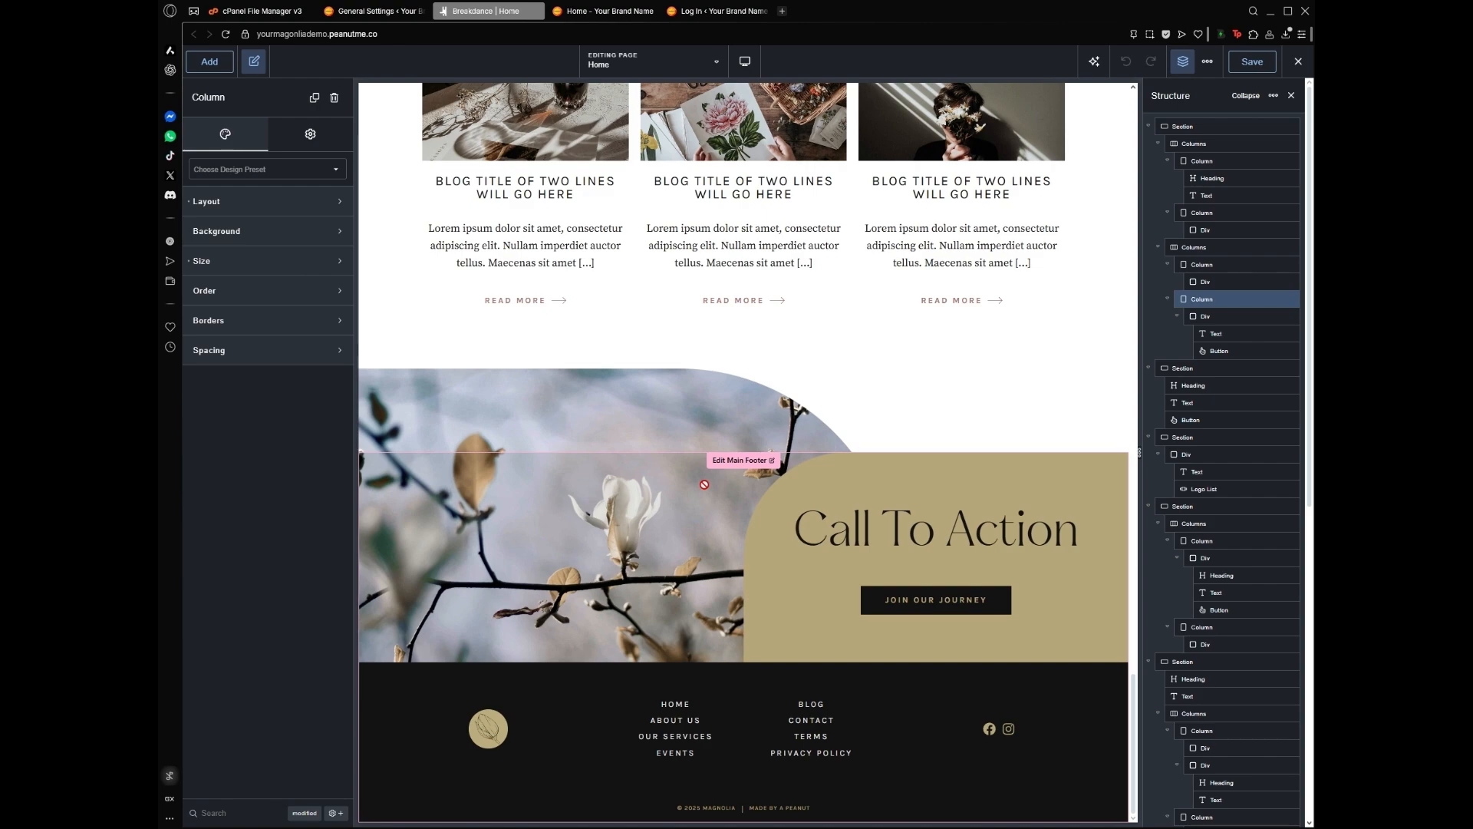
Open the About Us page for editing in Breakdance
scroll(646, 427, up, 15)
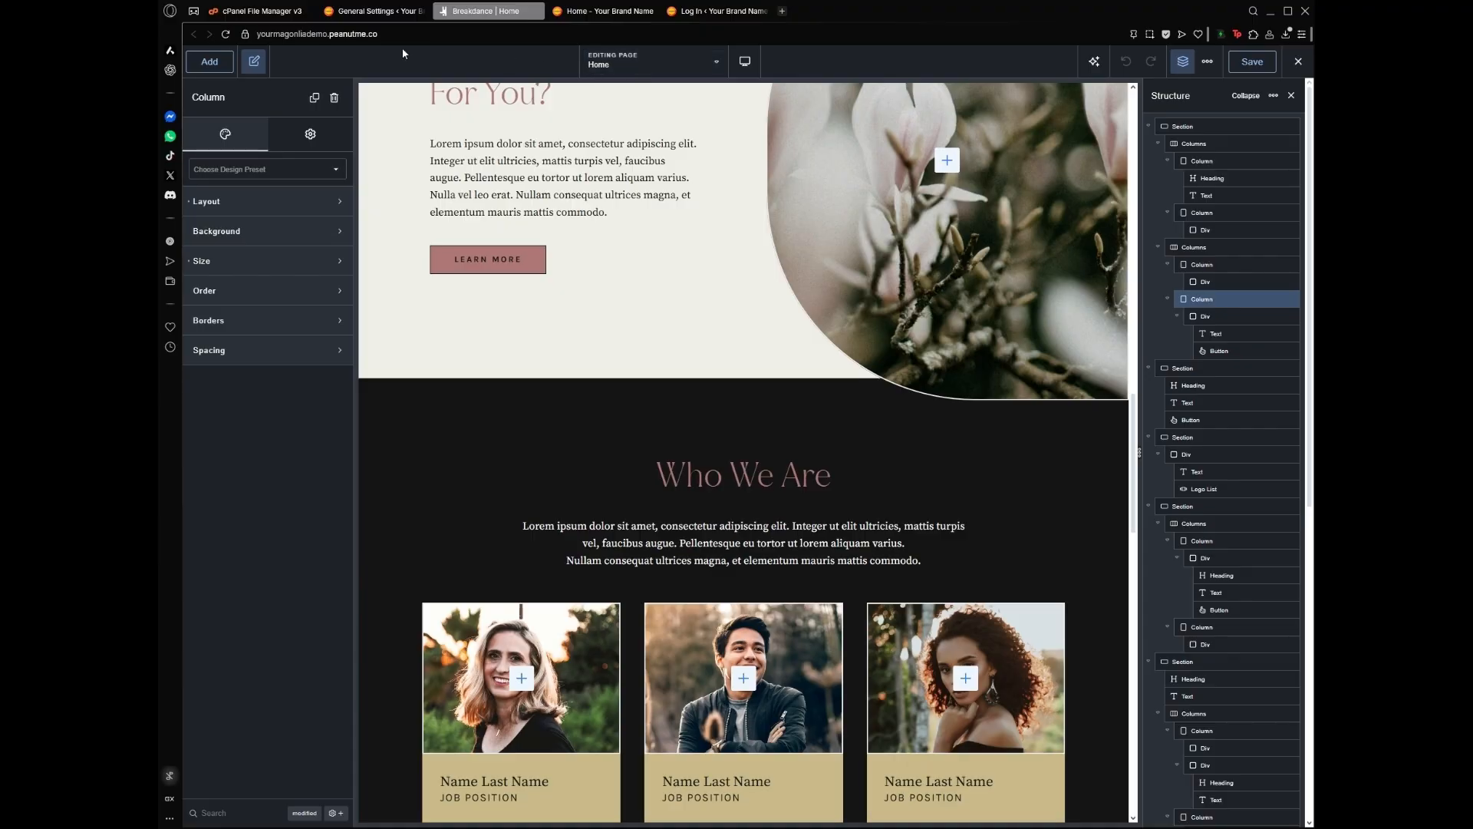
click(642, 69)
scroll(652, 158, up, 3)
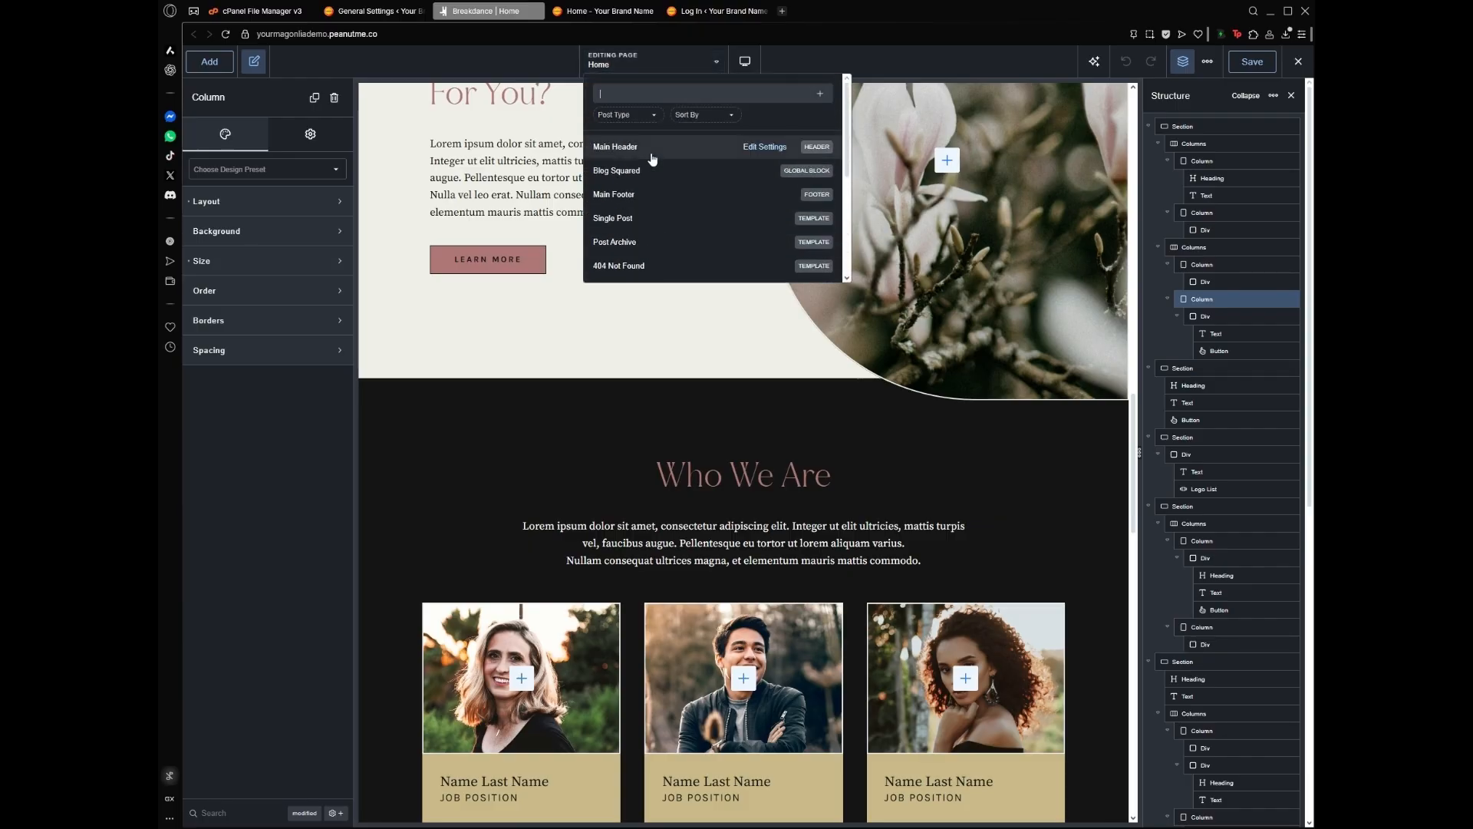
scroll(652, 158, down, 3)
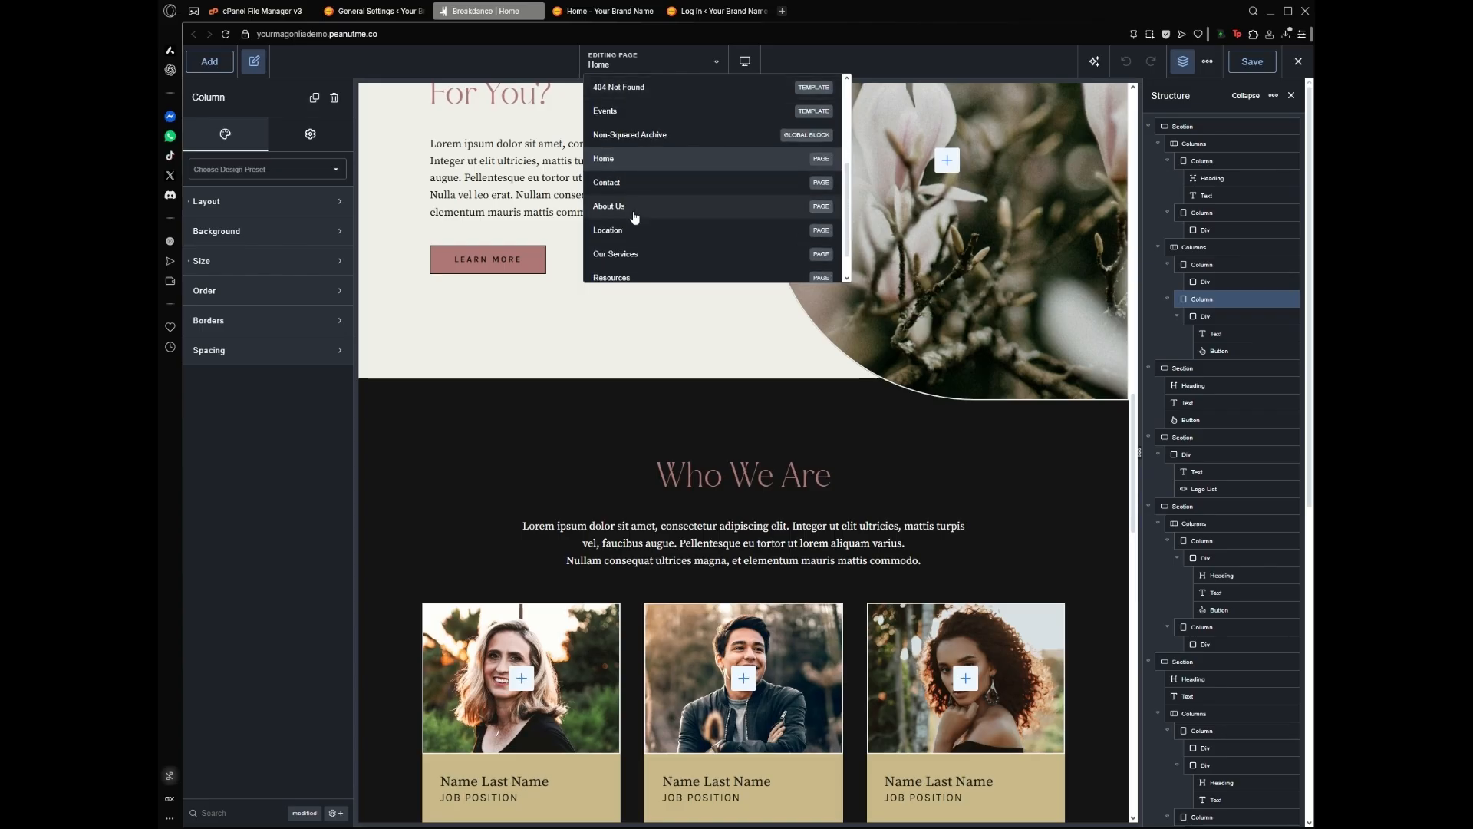
click(618, 207)
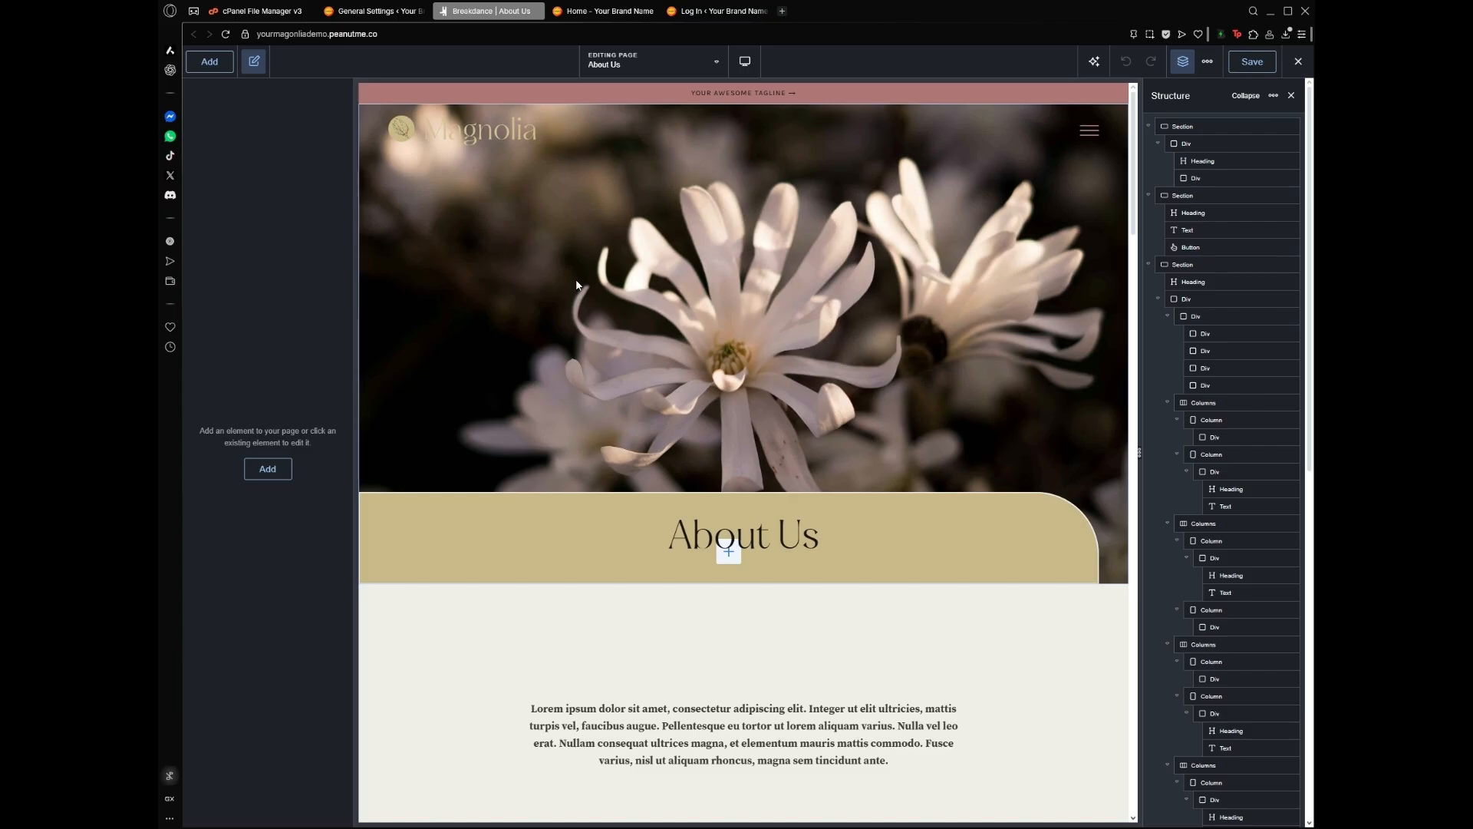
Examine the About Us hero section's background image settings and select the gold band behind the title
click(574, 281)
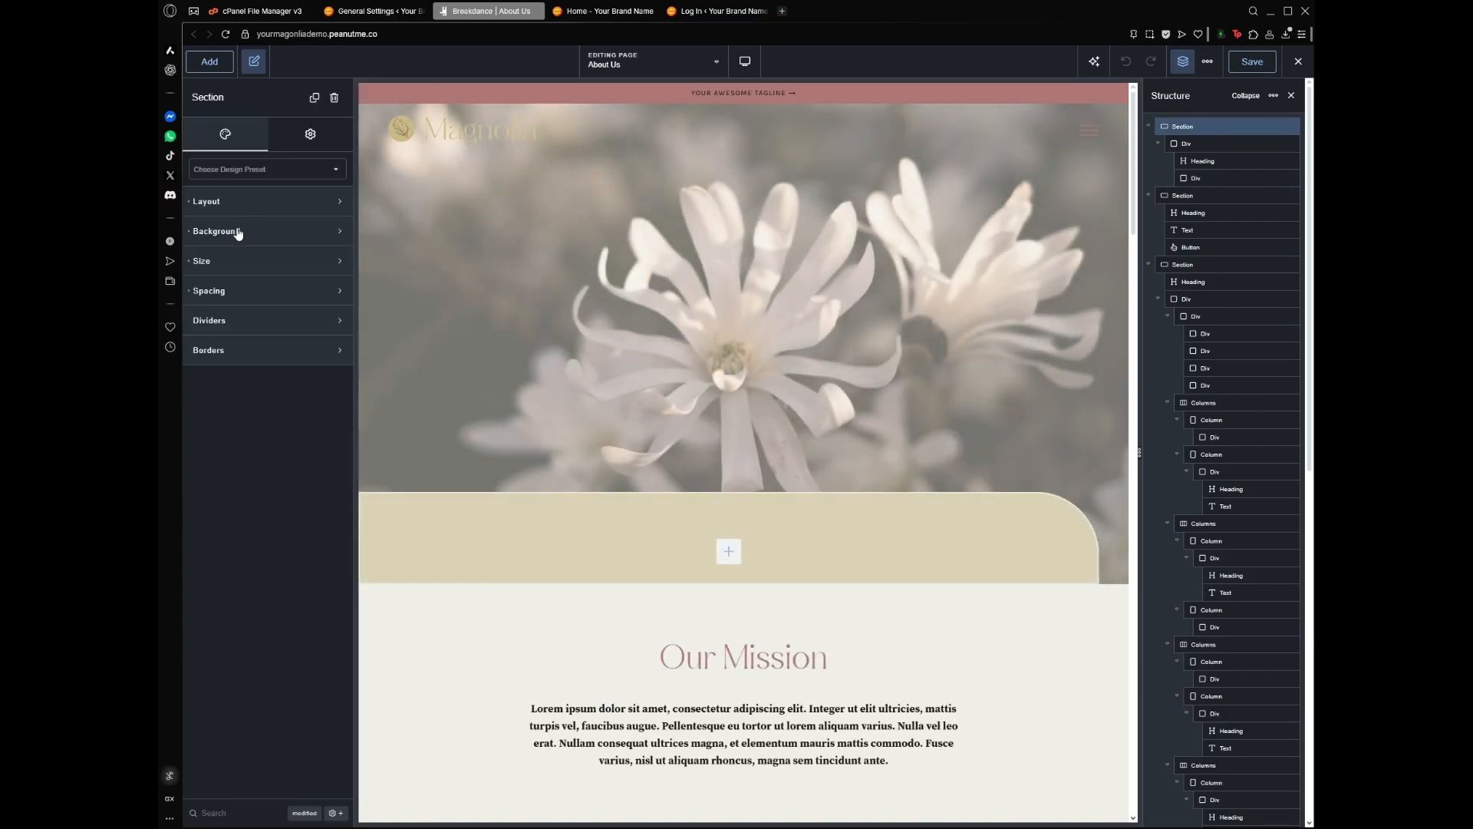
click(230, 231)
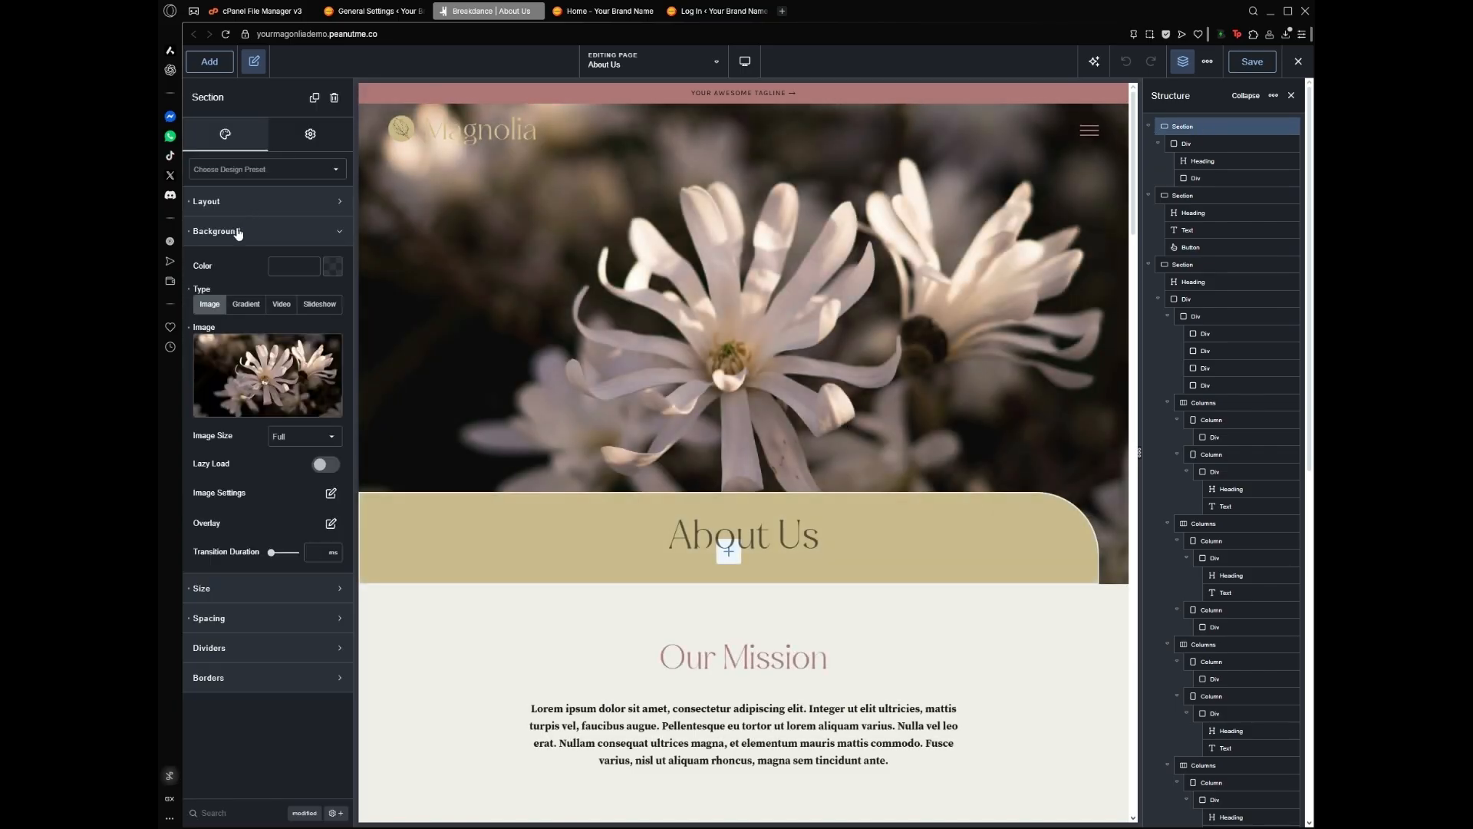
click(639, 545)
Look through the Our Mission and Our Process sections, and select the drawing image beside process item 1
scroll(641, 499, down, 5)
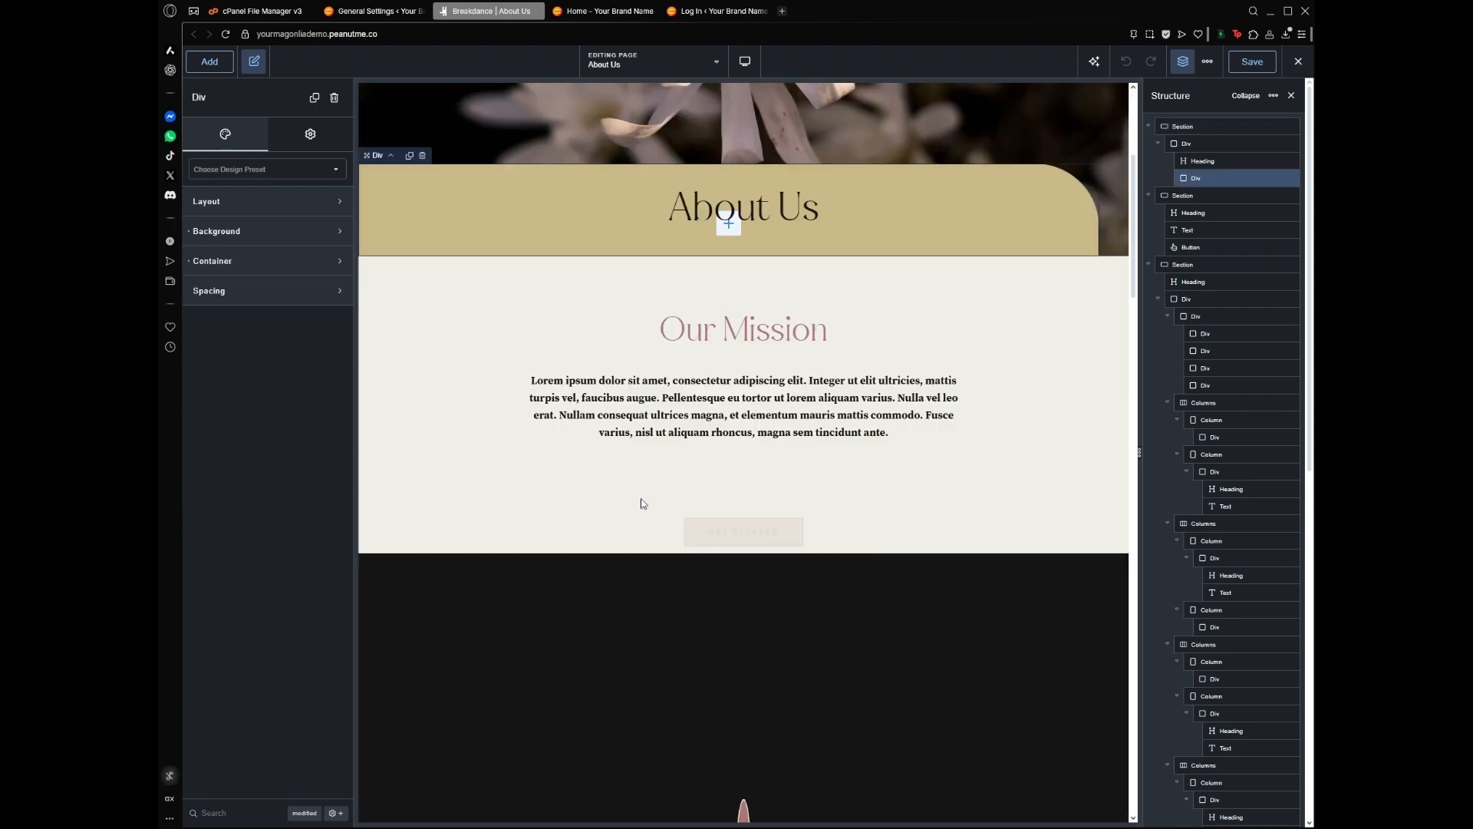
scroll(651, 398, down, 10)
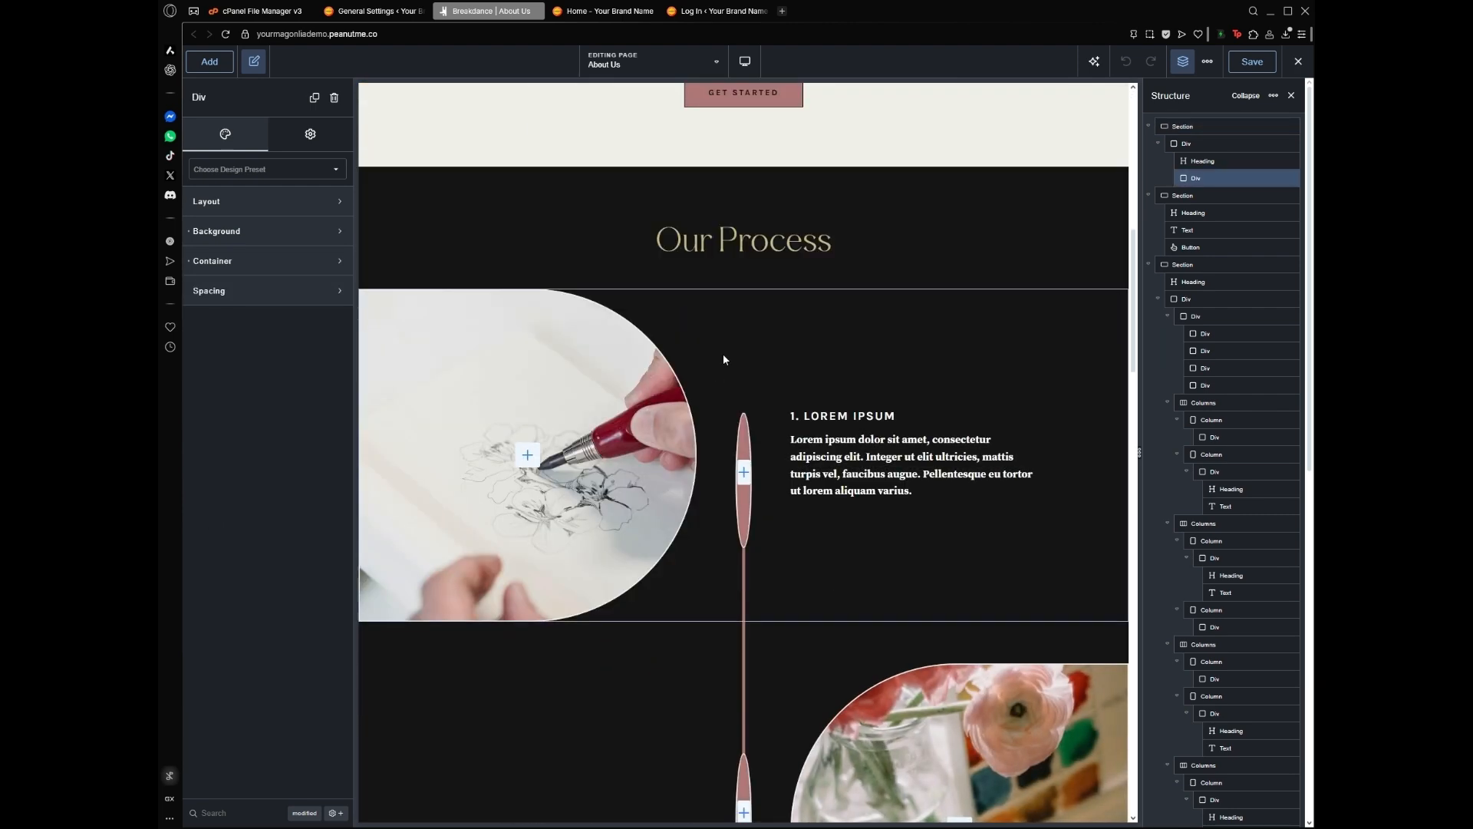
scroll(439, 384, up, 1)
click(431, 322)
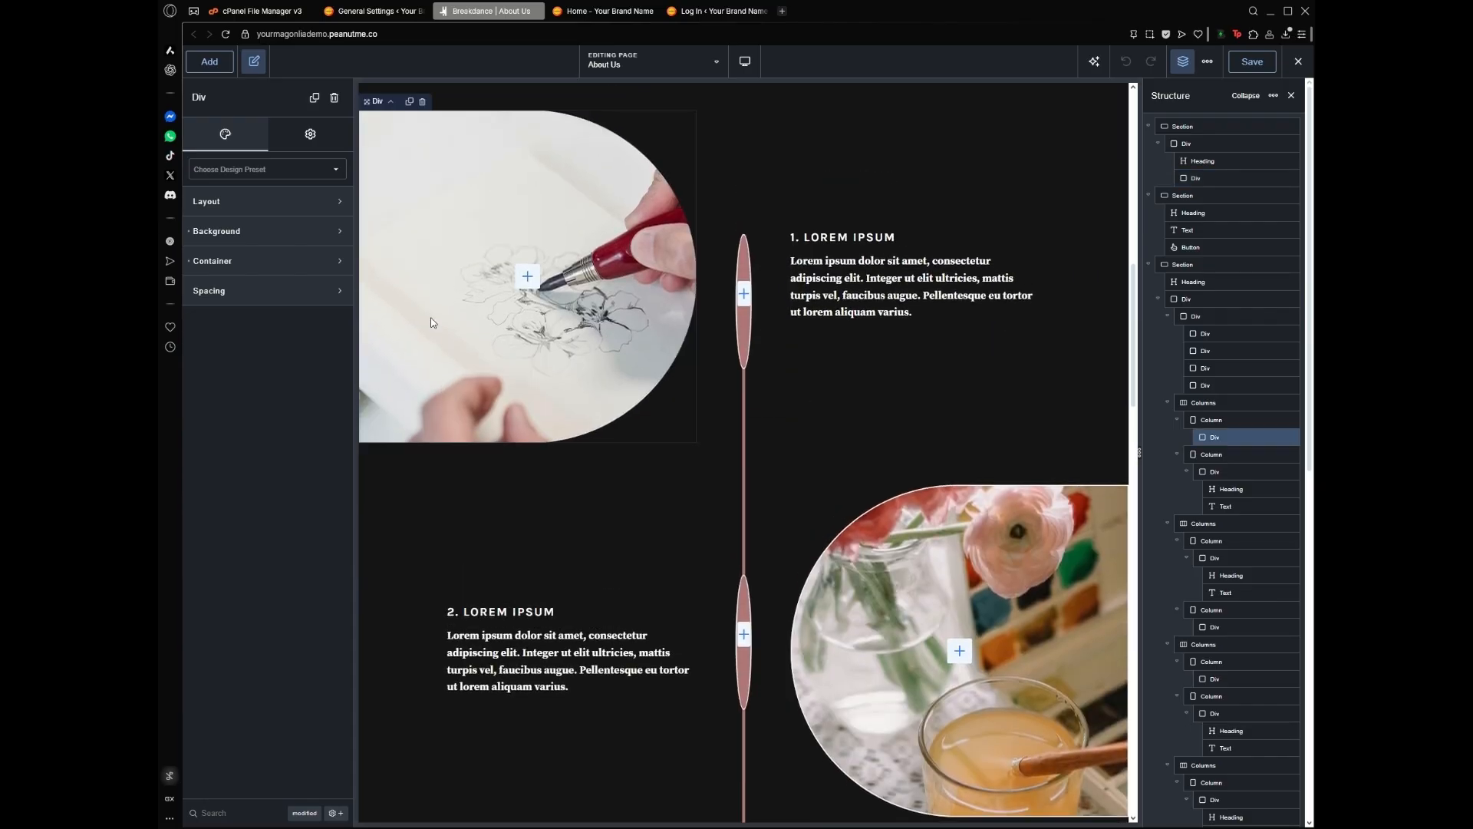
scroll(698, 375, up, 3)
scroll(749, 377, down, 9)
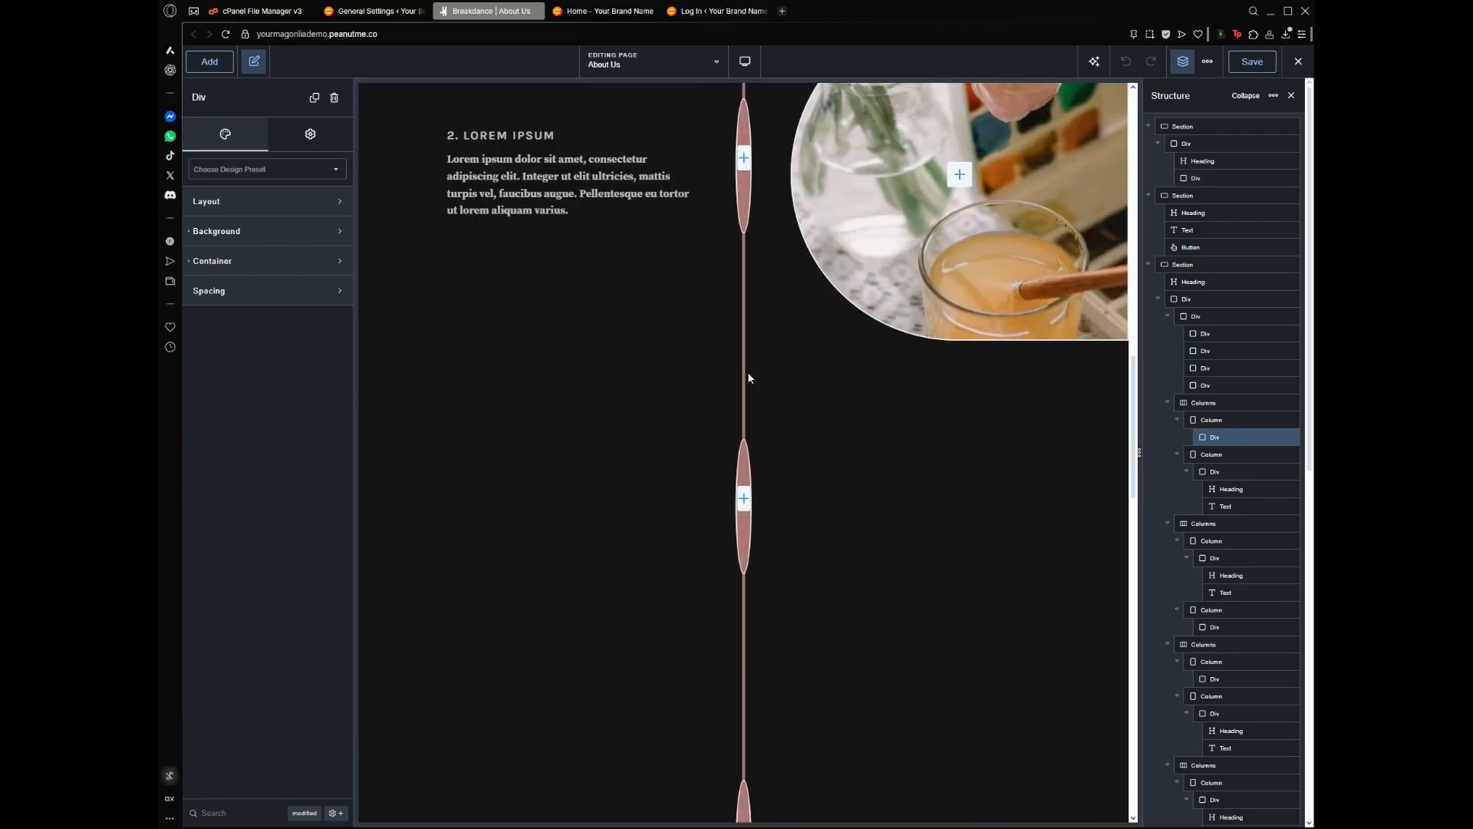
scroll(748, 378, up, 10)
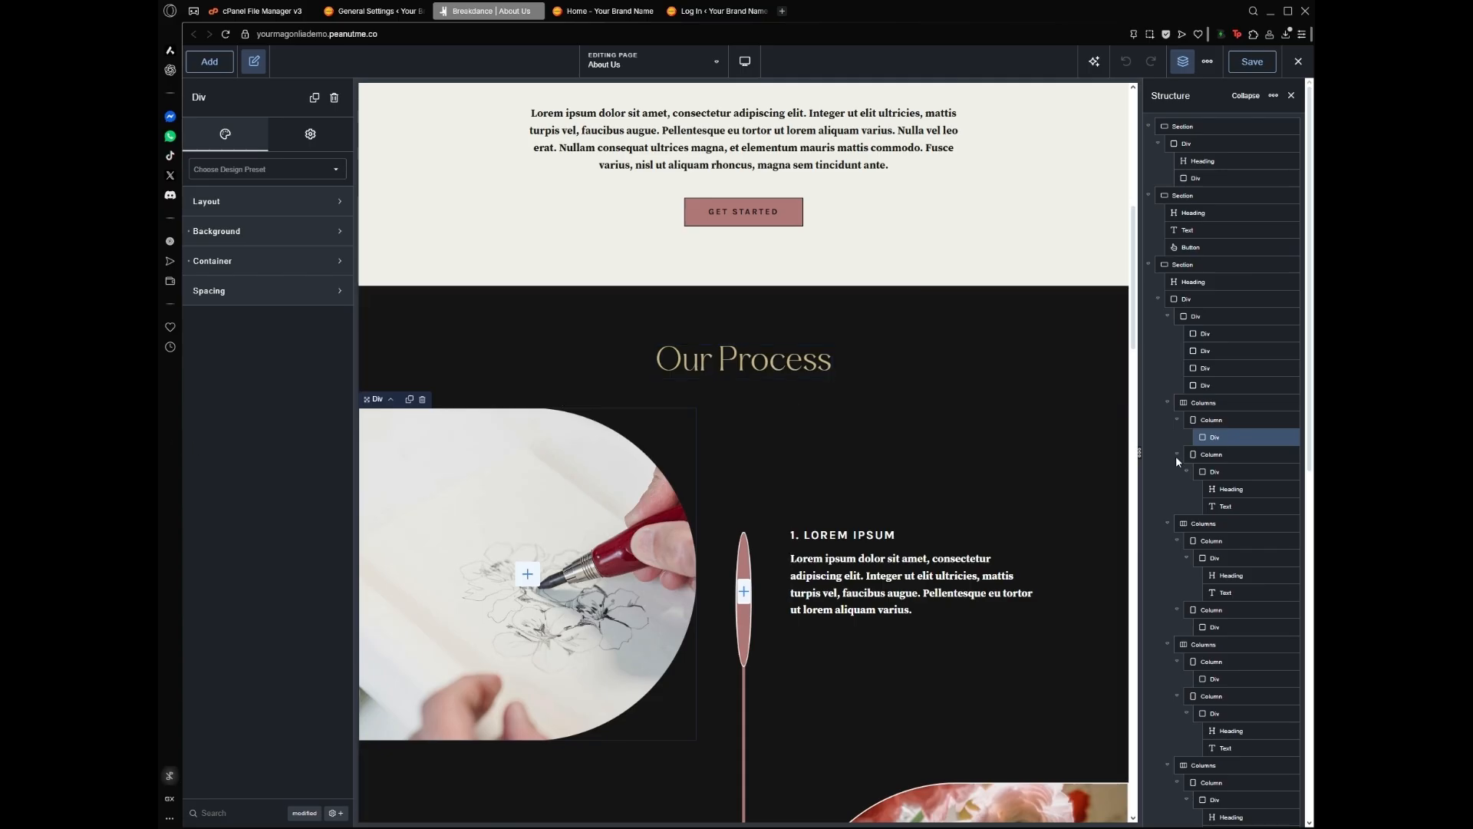
scroll(434, 490, down, 1)
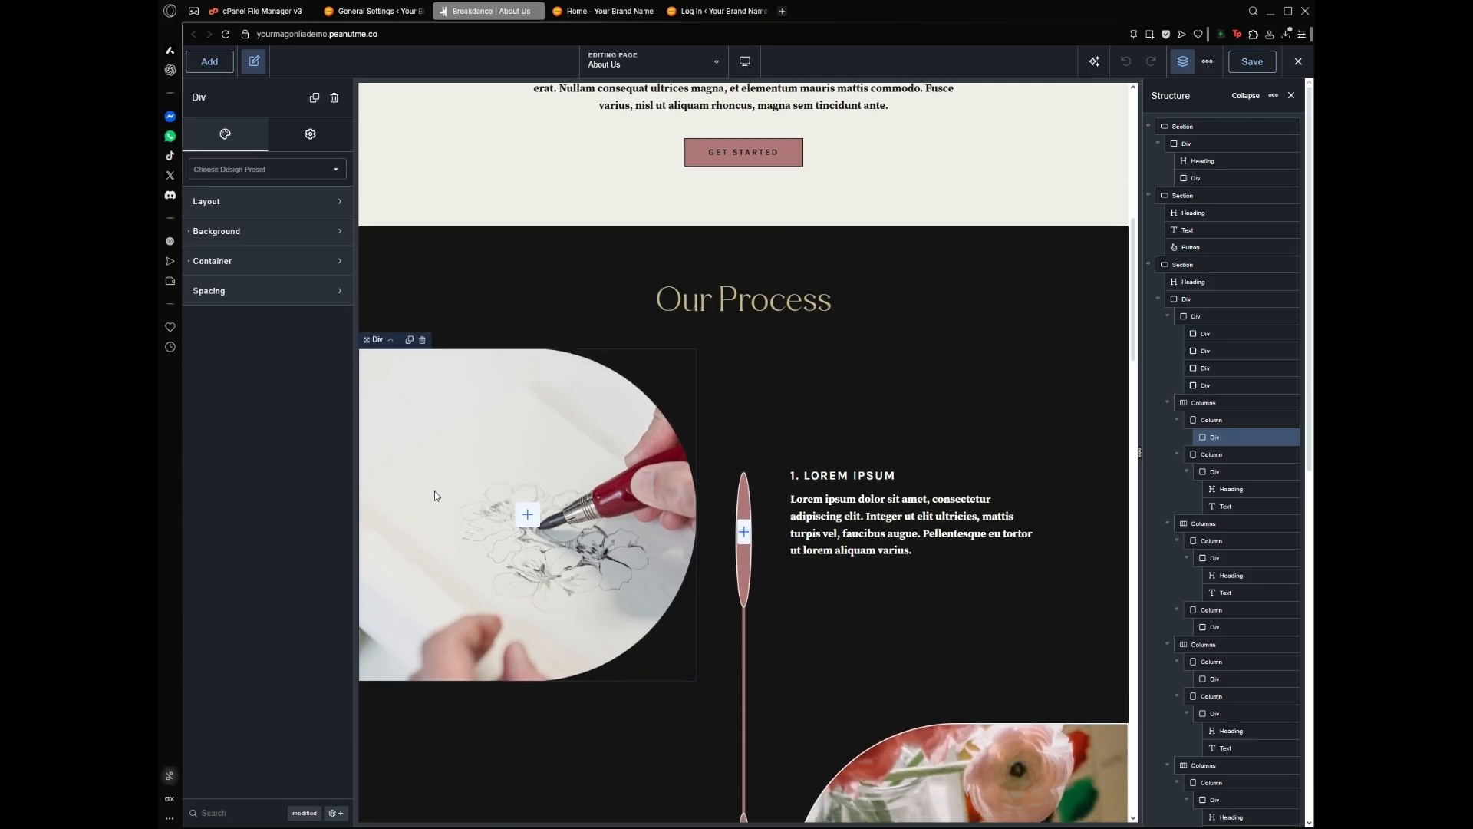
Examine the background image setting of the selected div beside process item 1
click(241, 241)
mouse_move(270, 391)
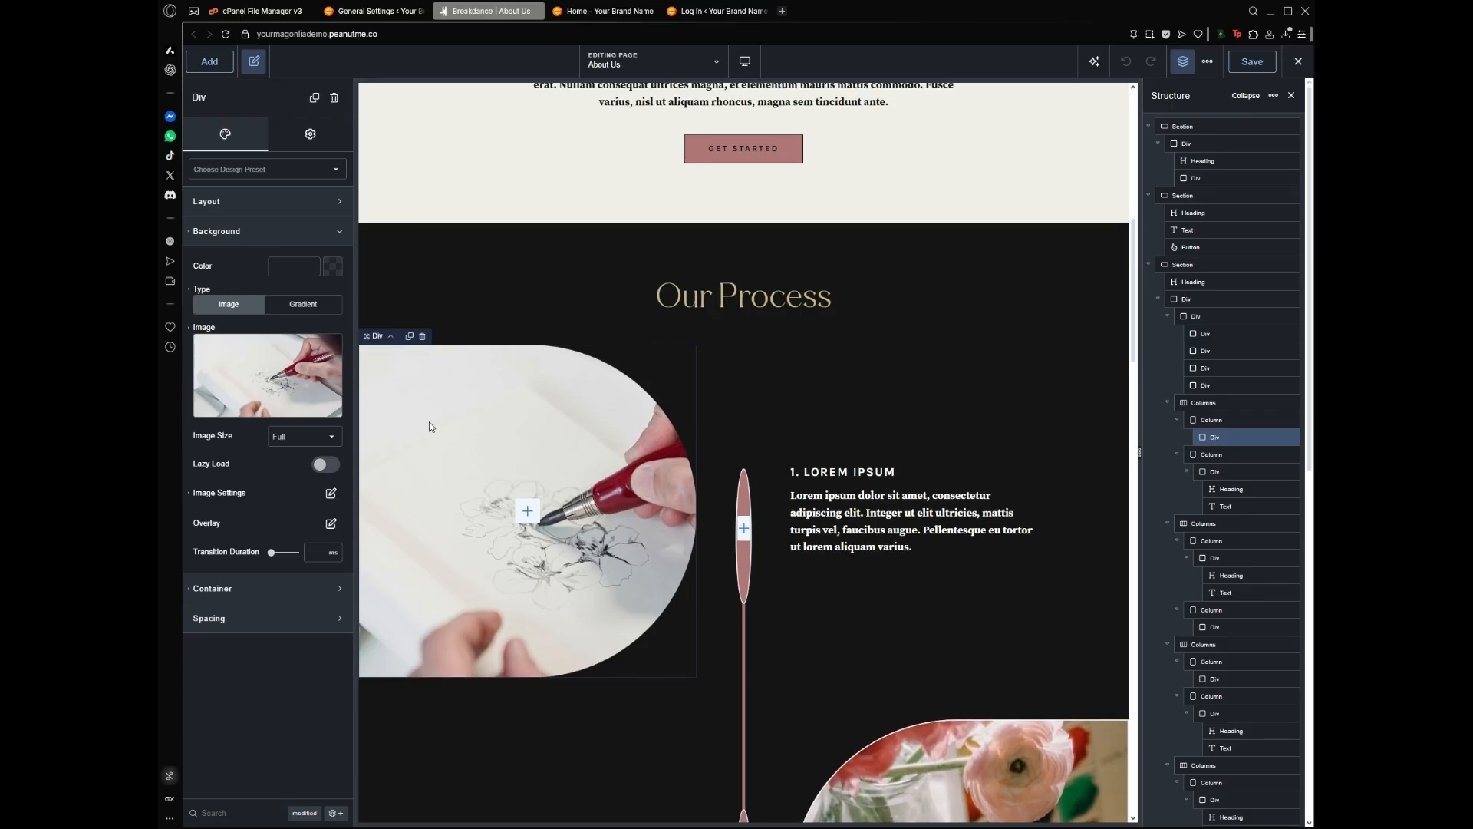
scroll(431, 423, down, 2)
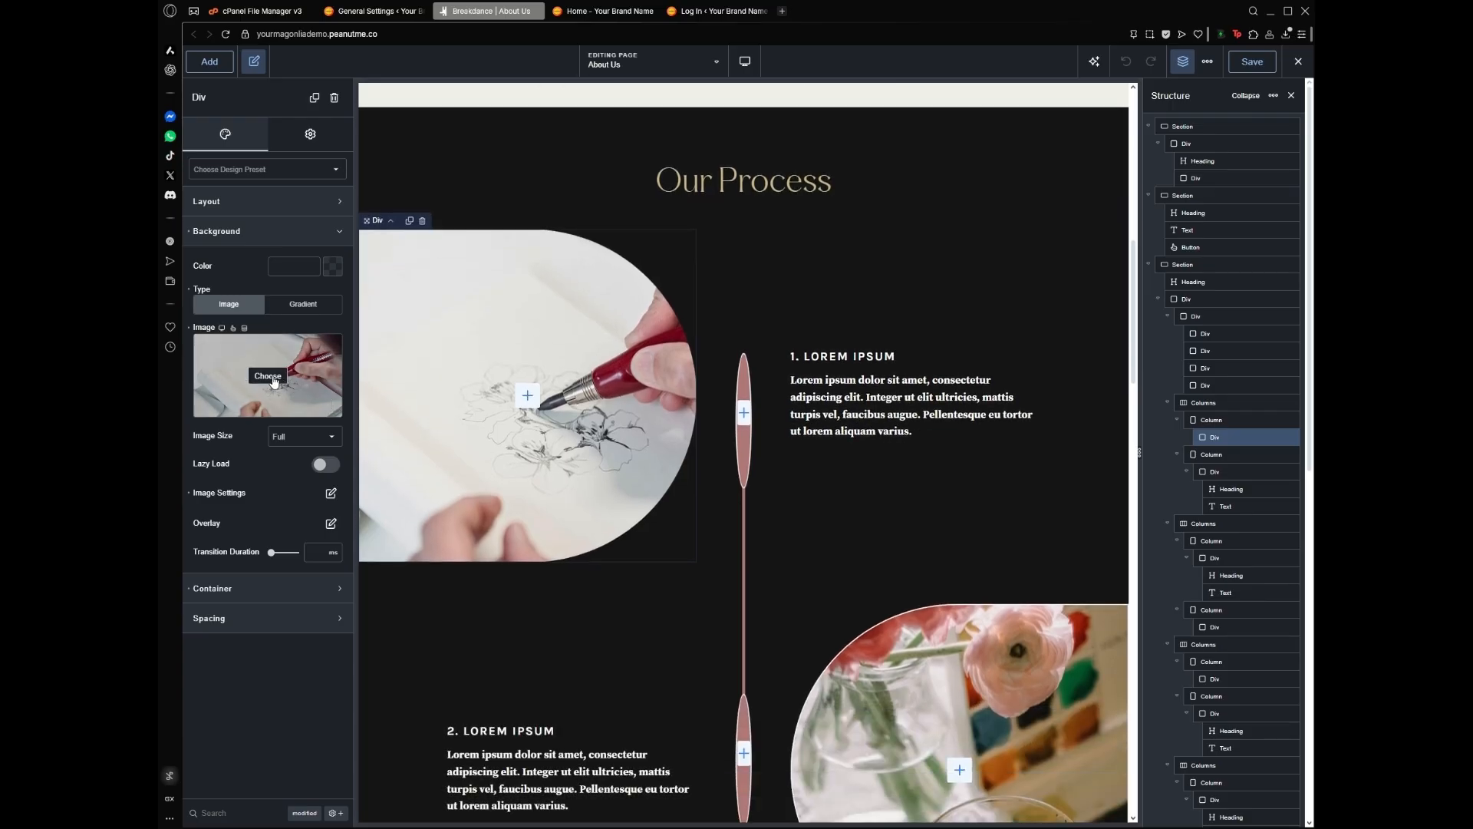
click(258, 233)
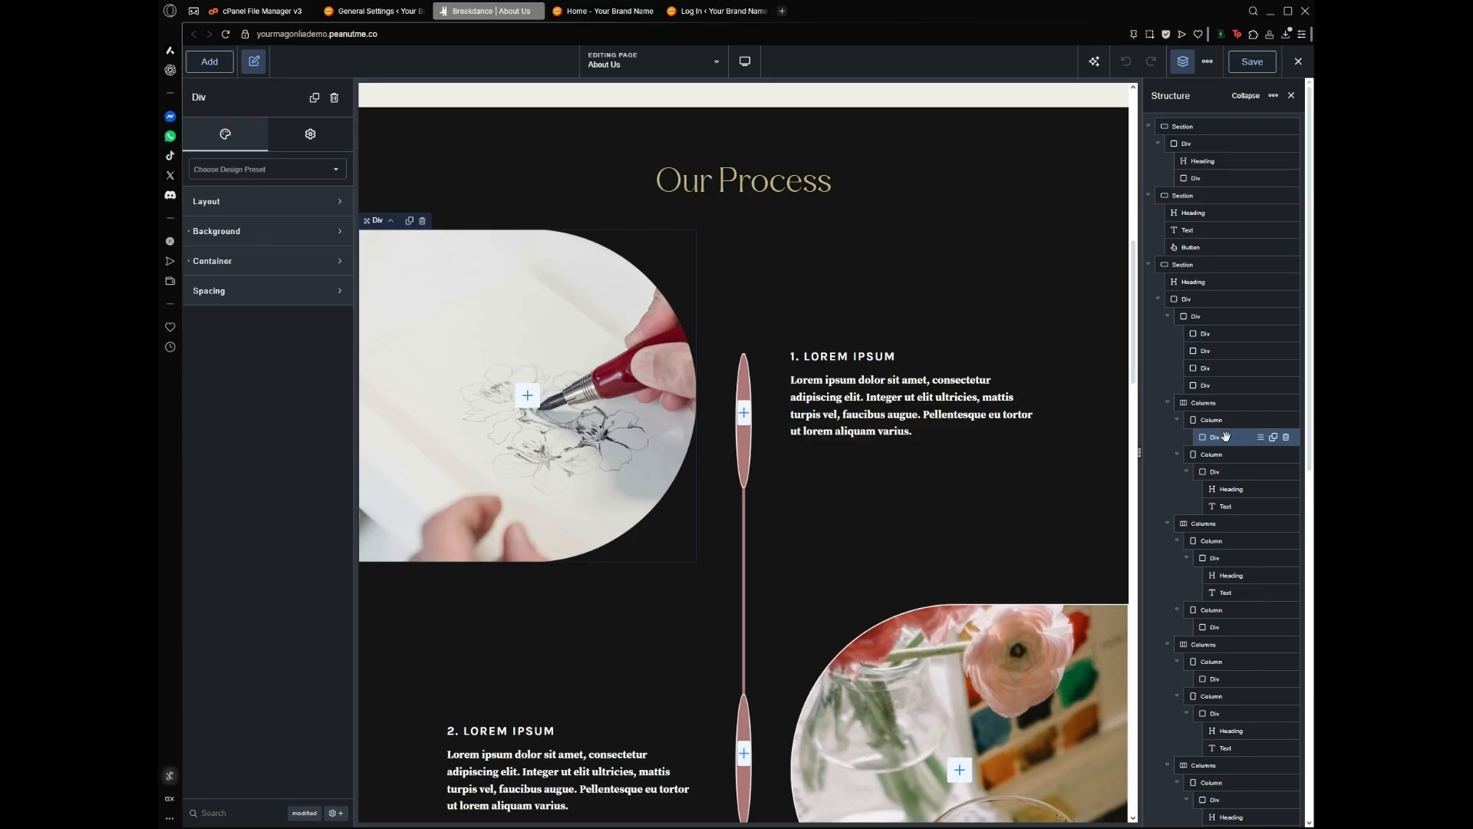
click(252, 232)
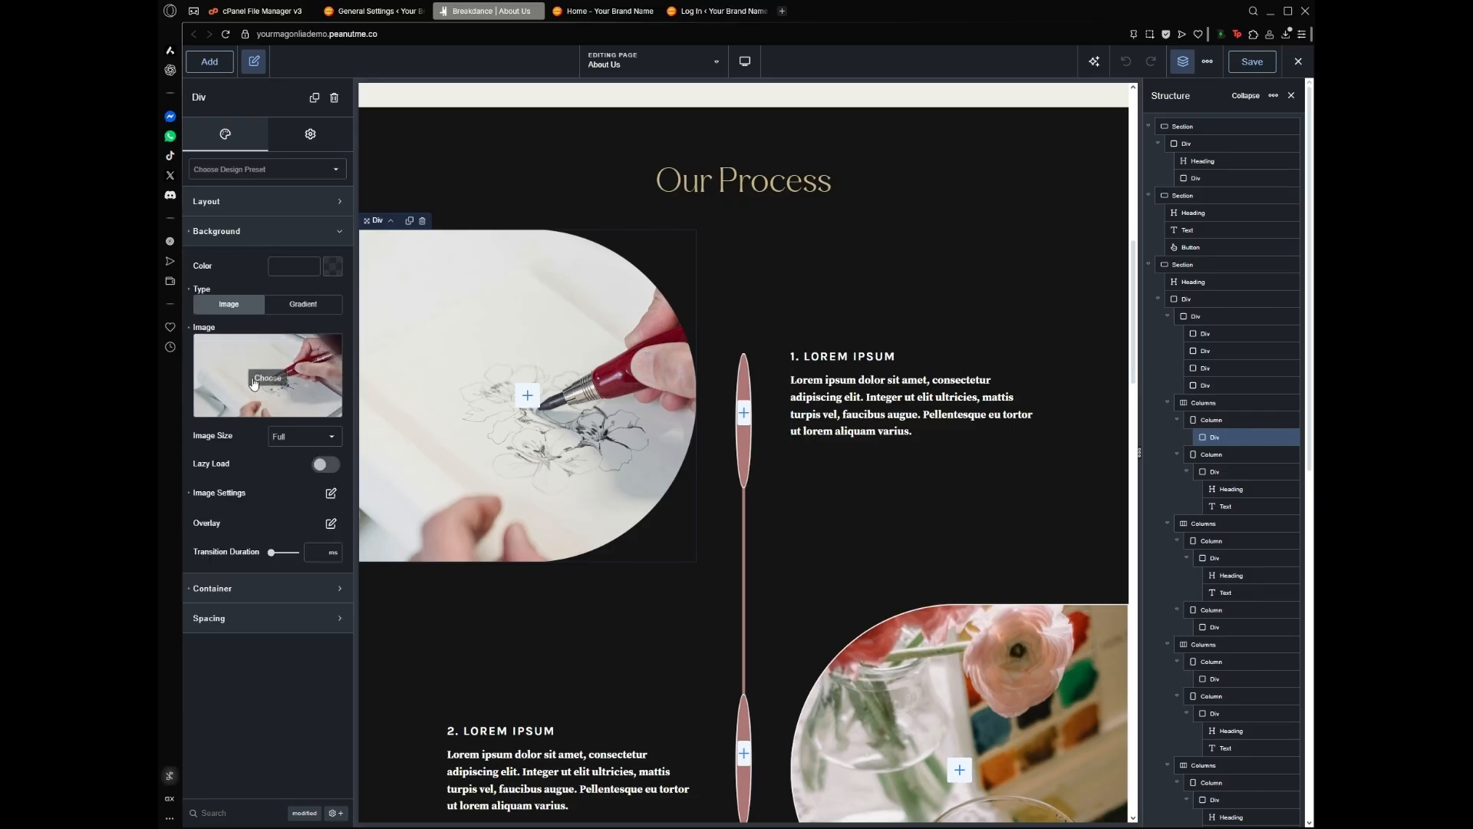
Examine the editable text of process item 1's heading and paragraph in the Our Process section
click(866, 373)
click(879, 358)
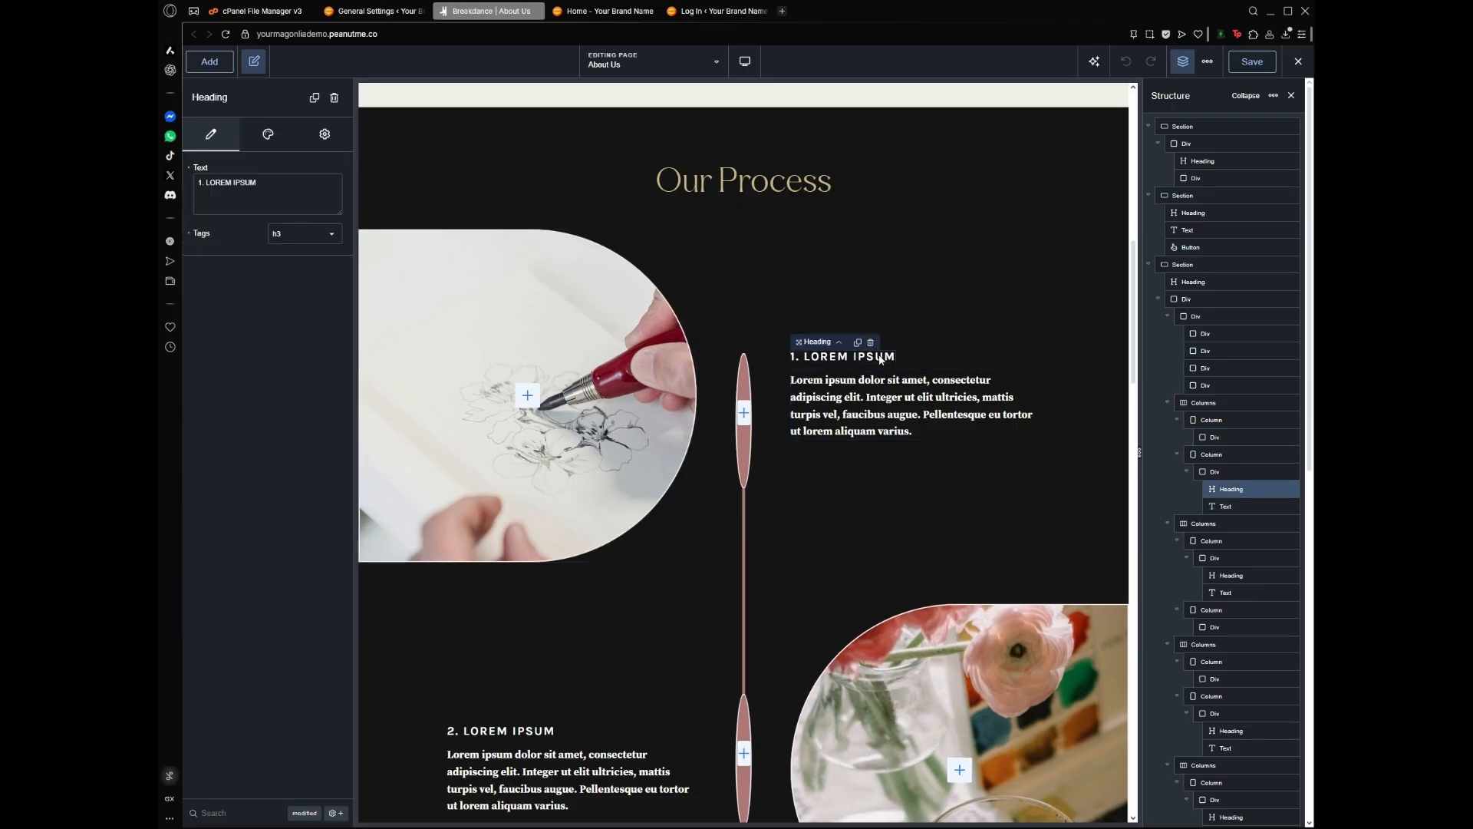
click(273, 187)
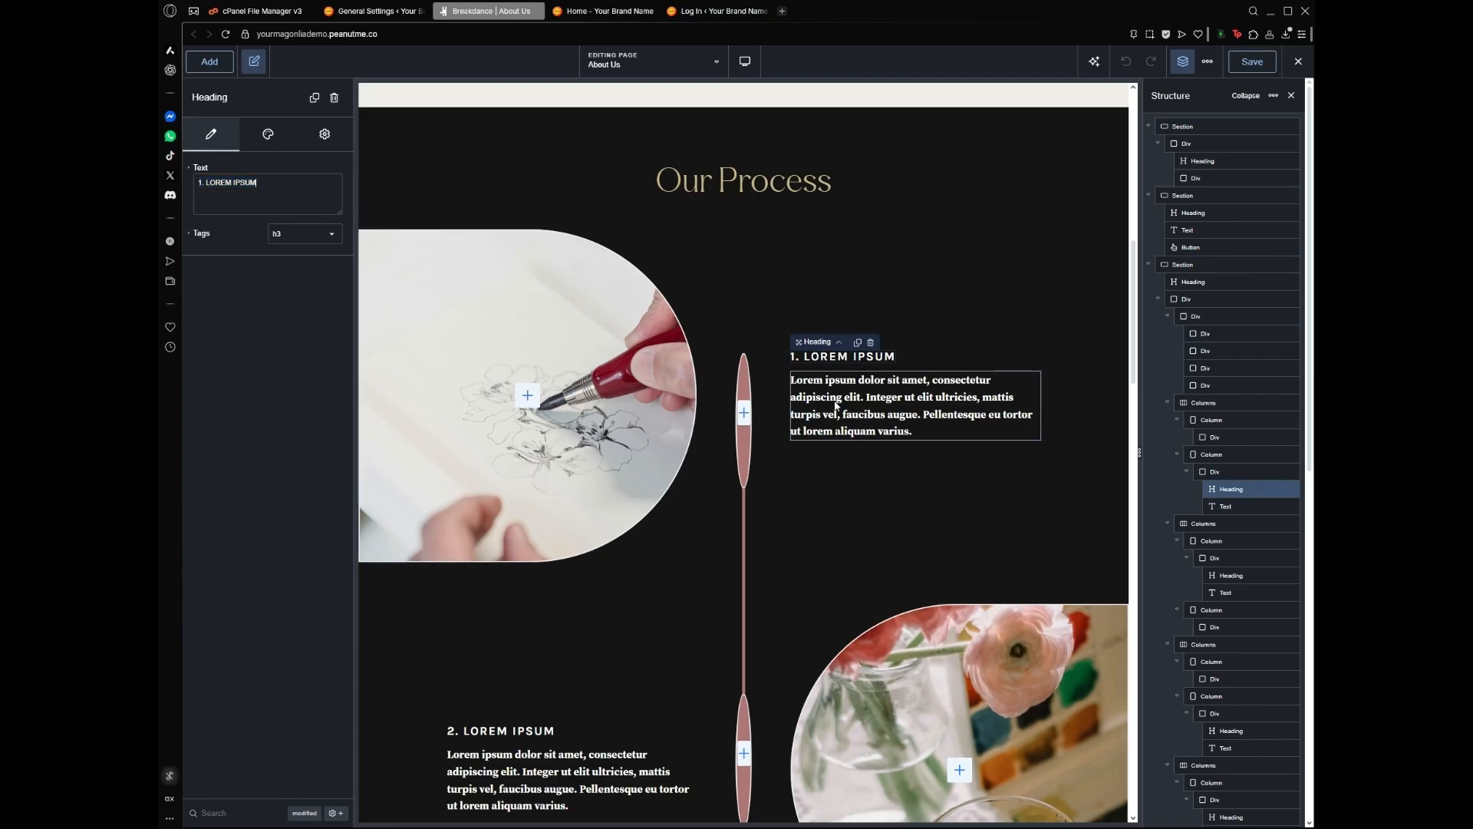
click(877, 413)
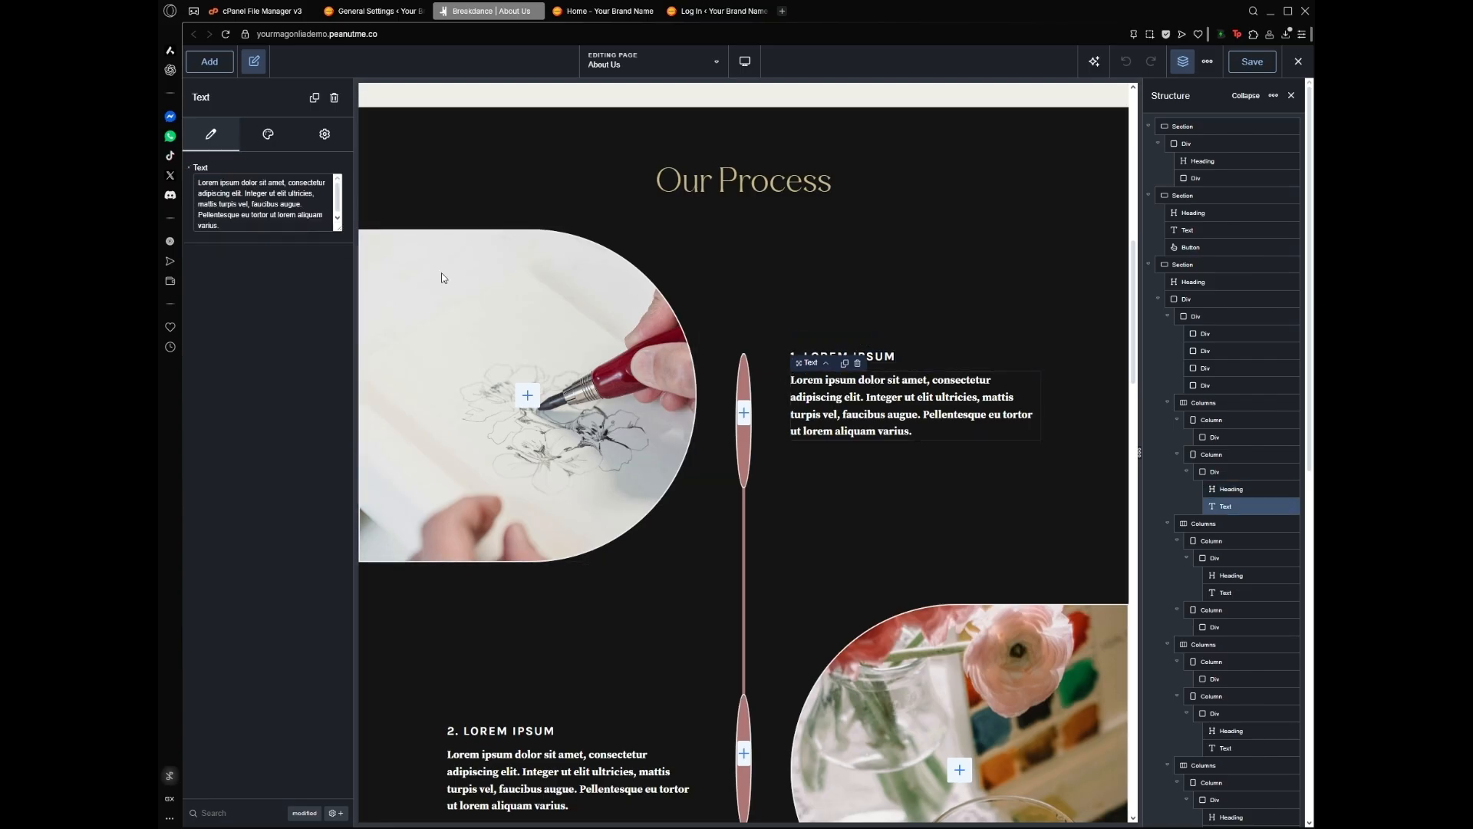
drag(250, 204, 198, 182)
click(269, 214)
Look through the remaining process items, team member cards and Call To Action section of the About Us page
scroll(692, 435, down, 5)
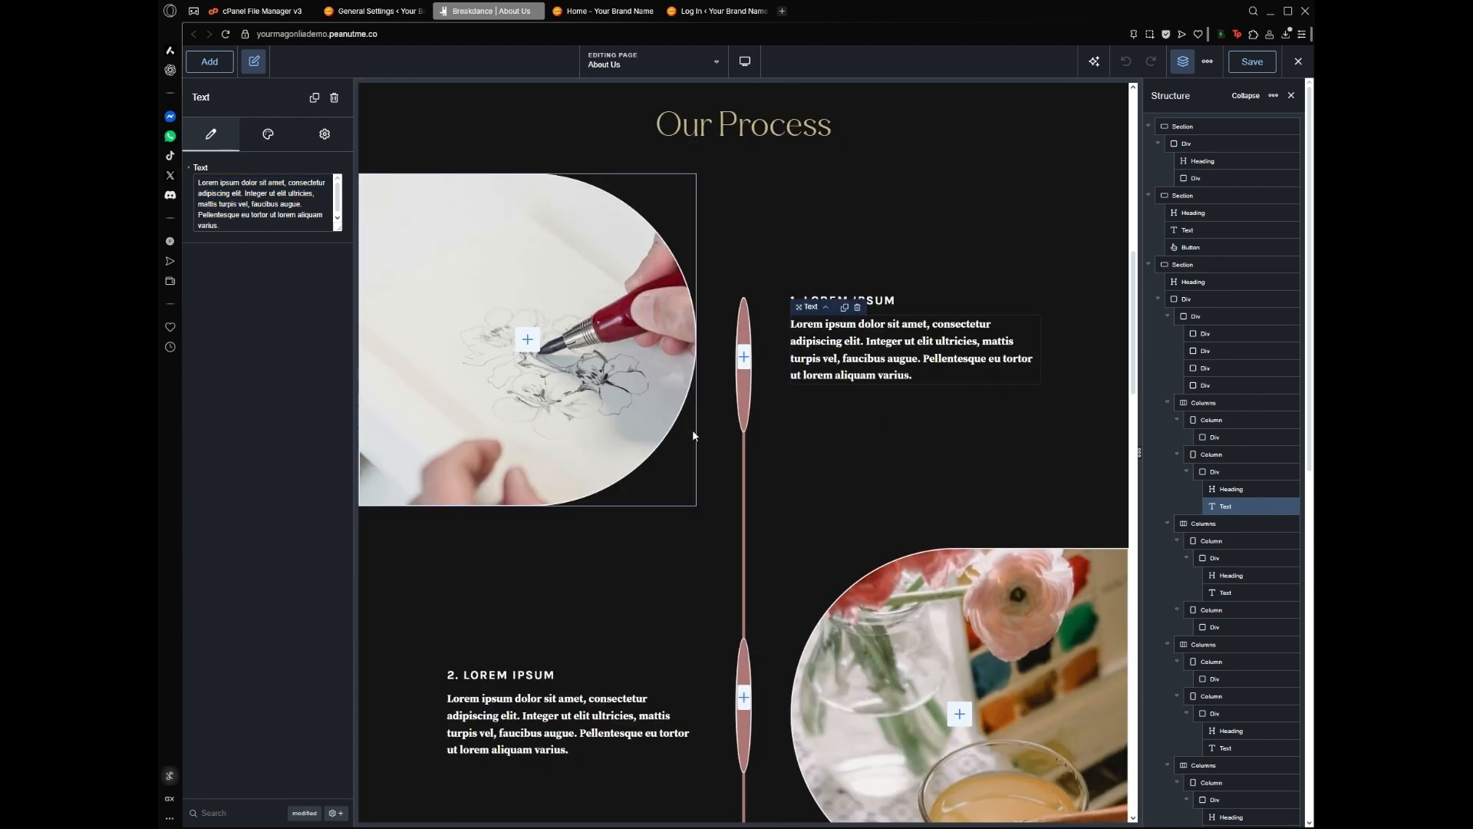
scroll(693, 435, up, 4)
scroll(740, 405, down, 12)
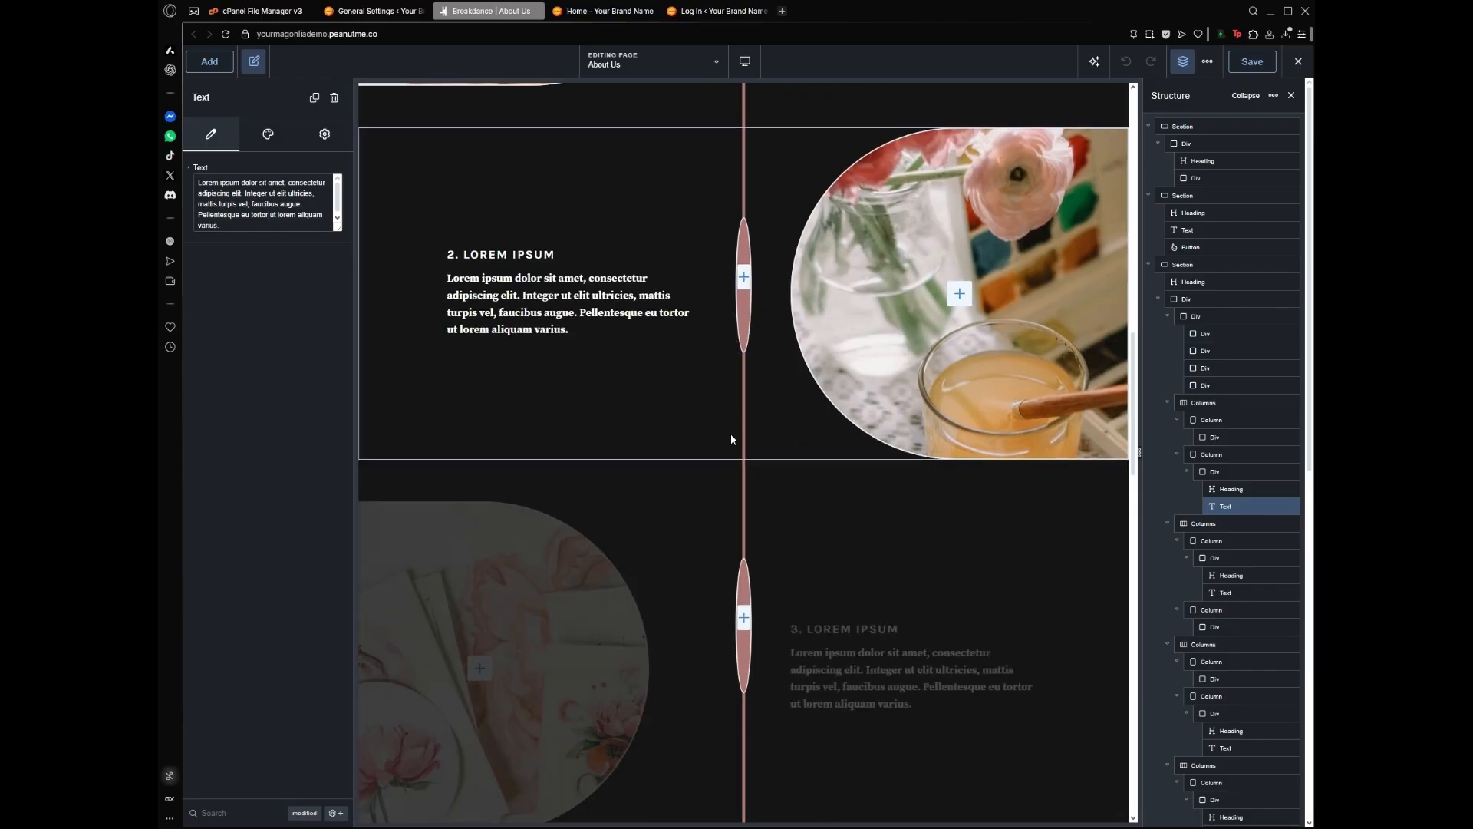
scroll(730, 435, down, 15)
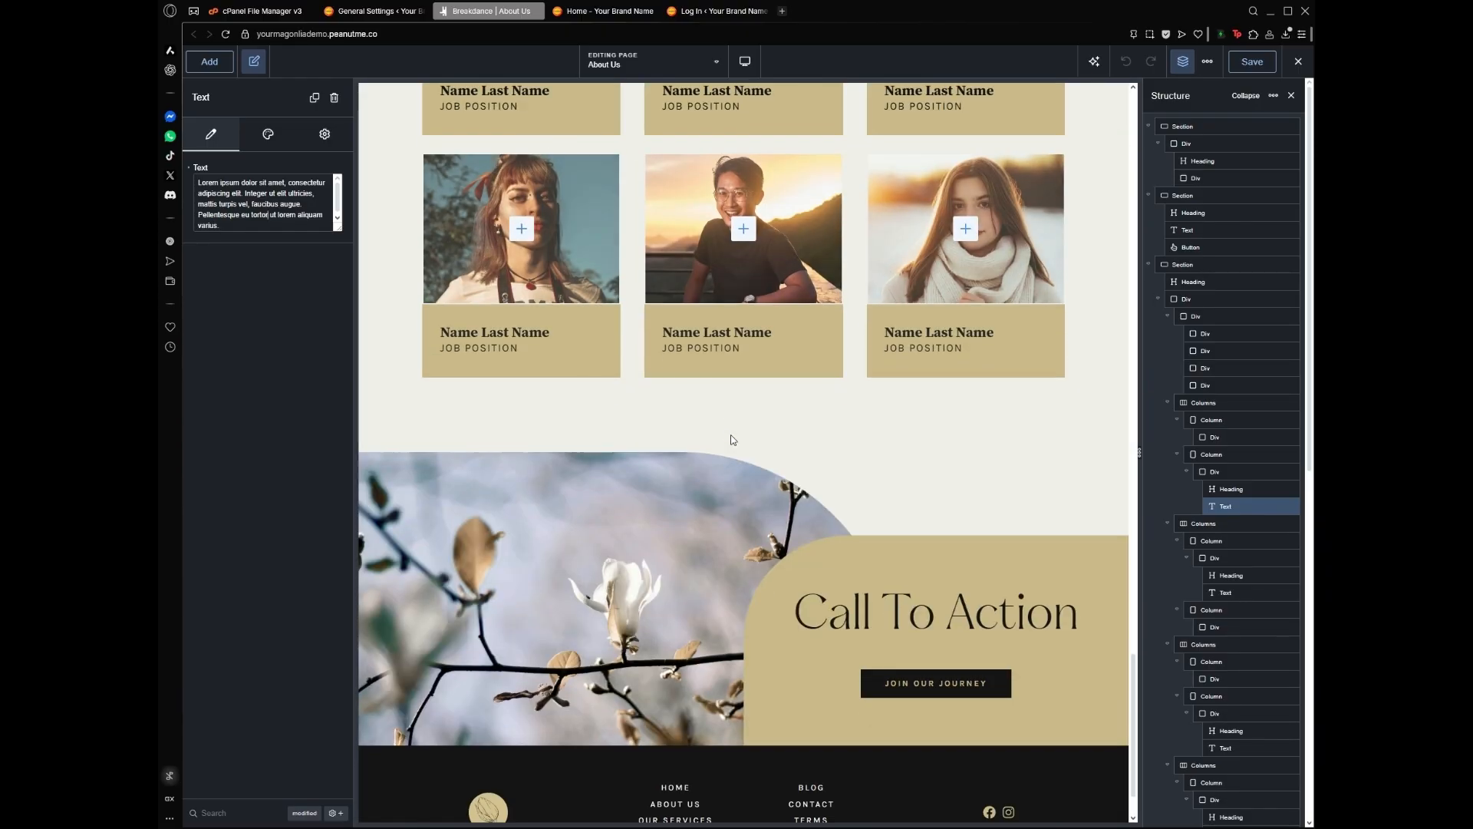
scroll(730, 439, up, 20)
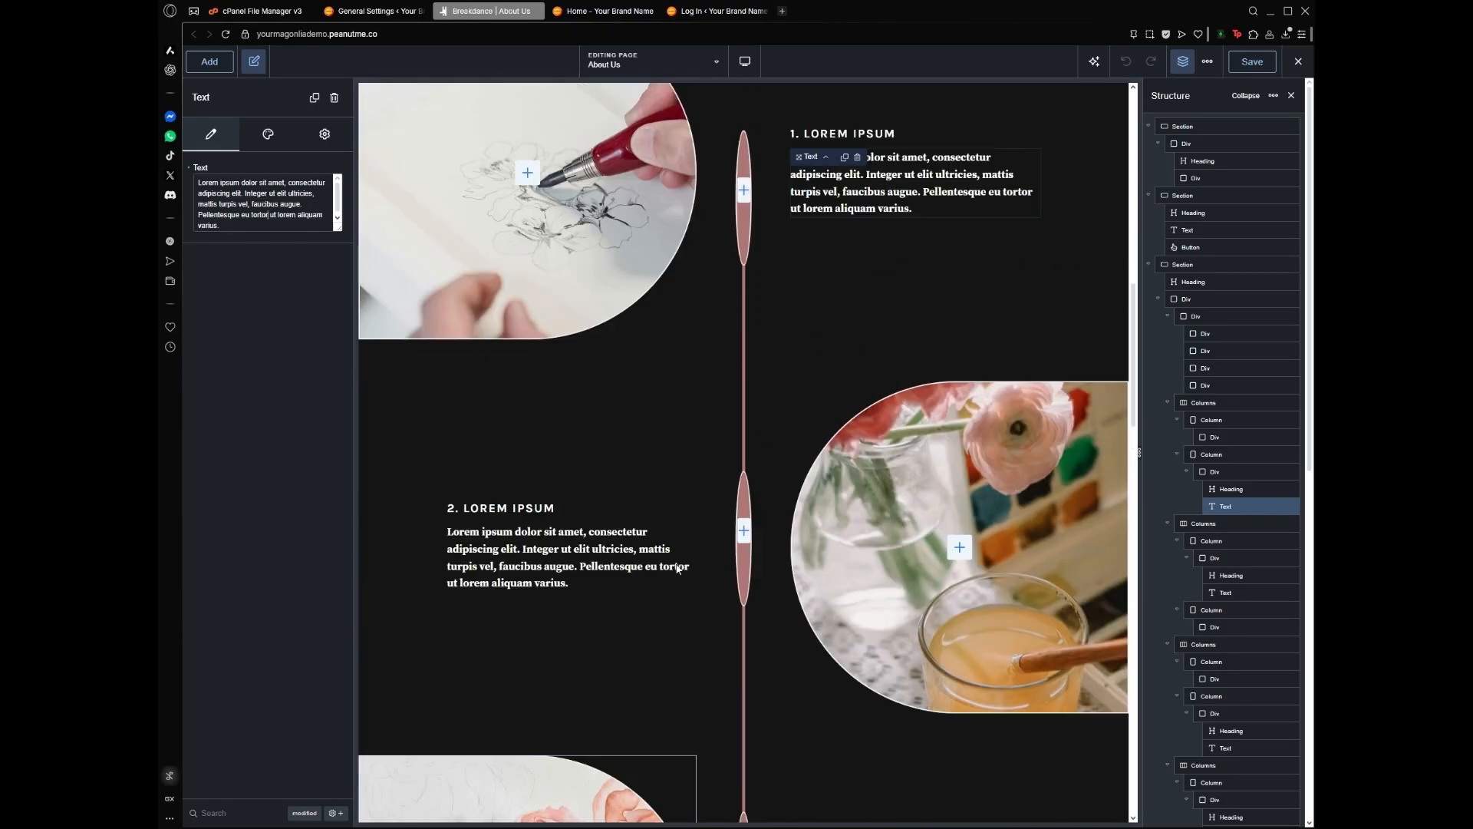
scroll(681, 514, up, 2)
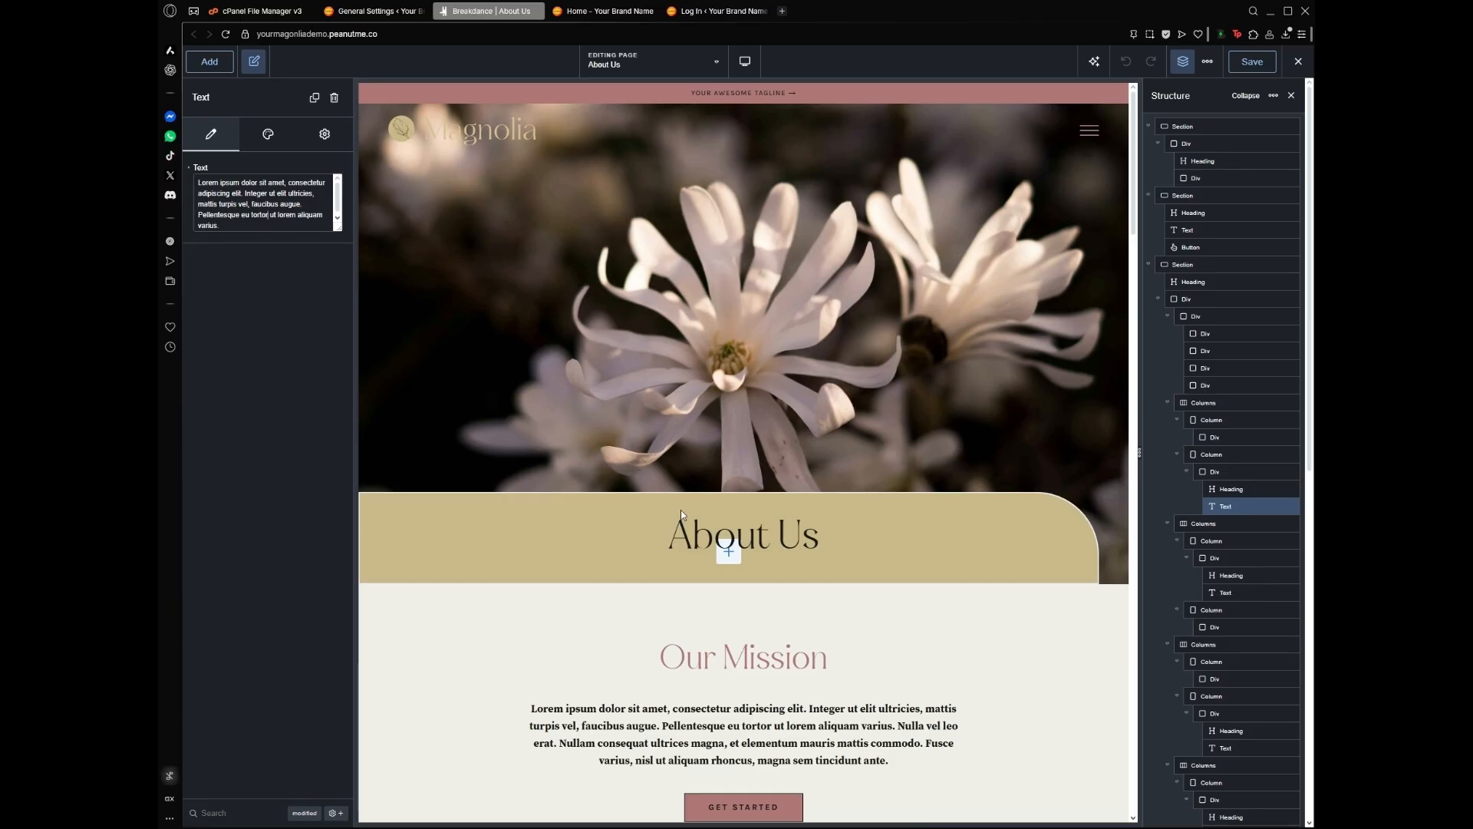
Open the Location page for editing in Breakdance
click(664, 65)
scroll(652, 230, down, 1)
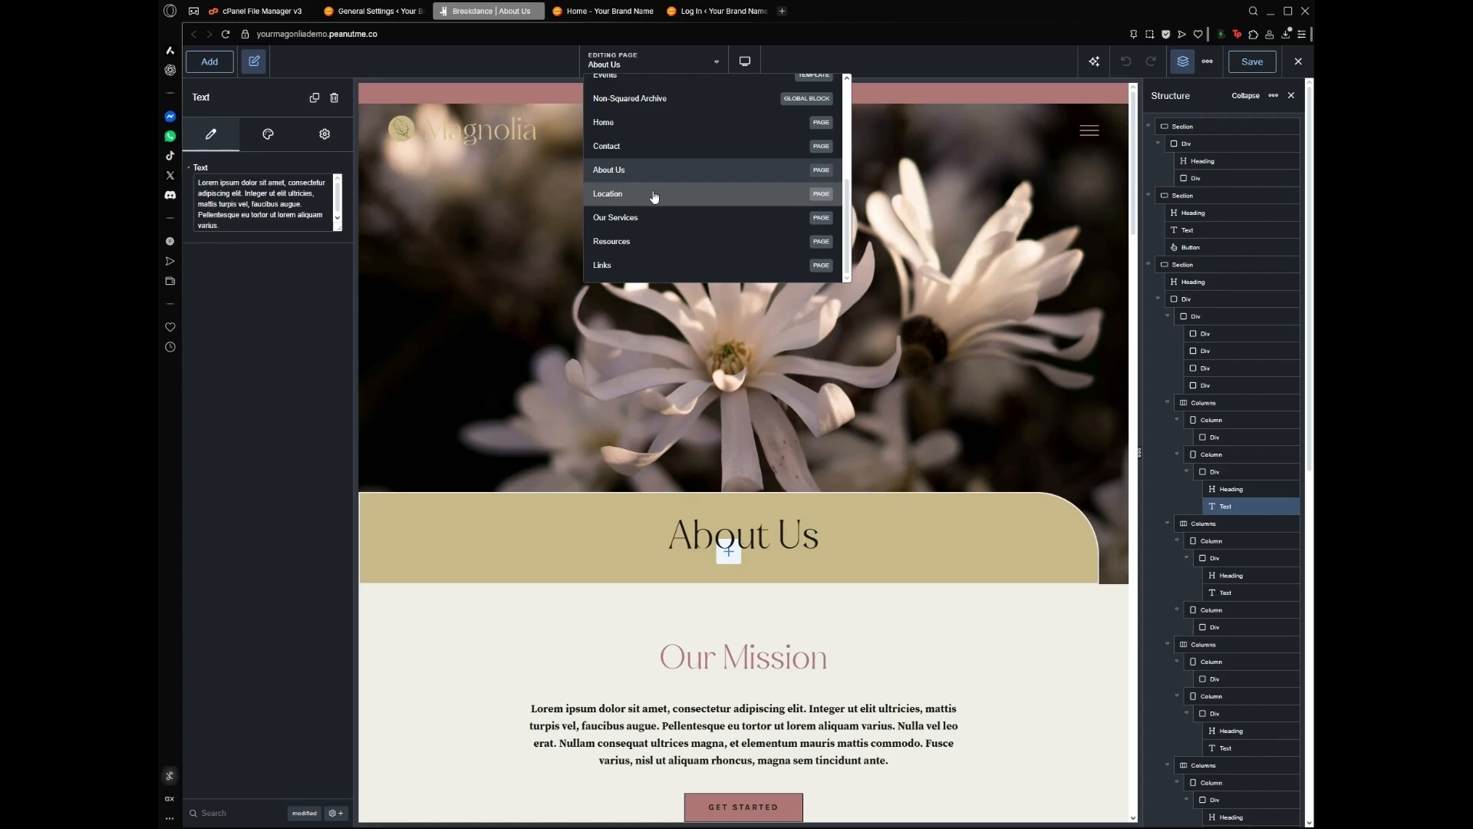
click(654, 196)
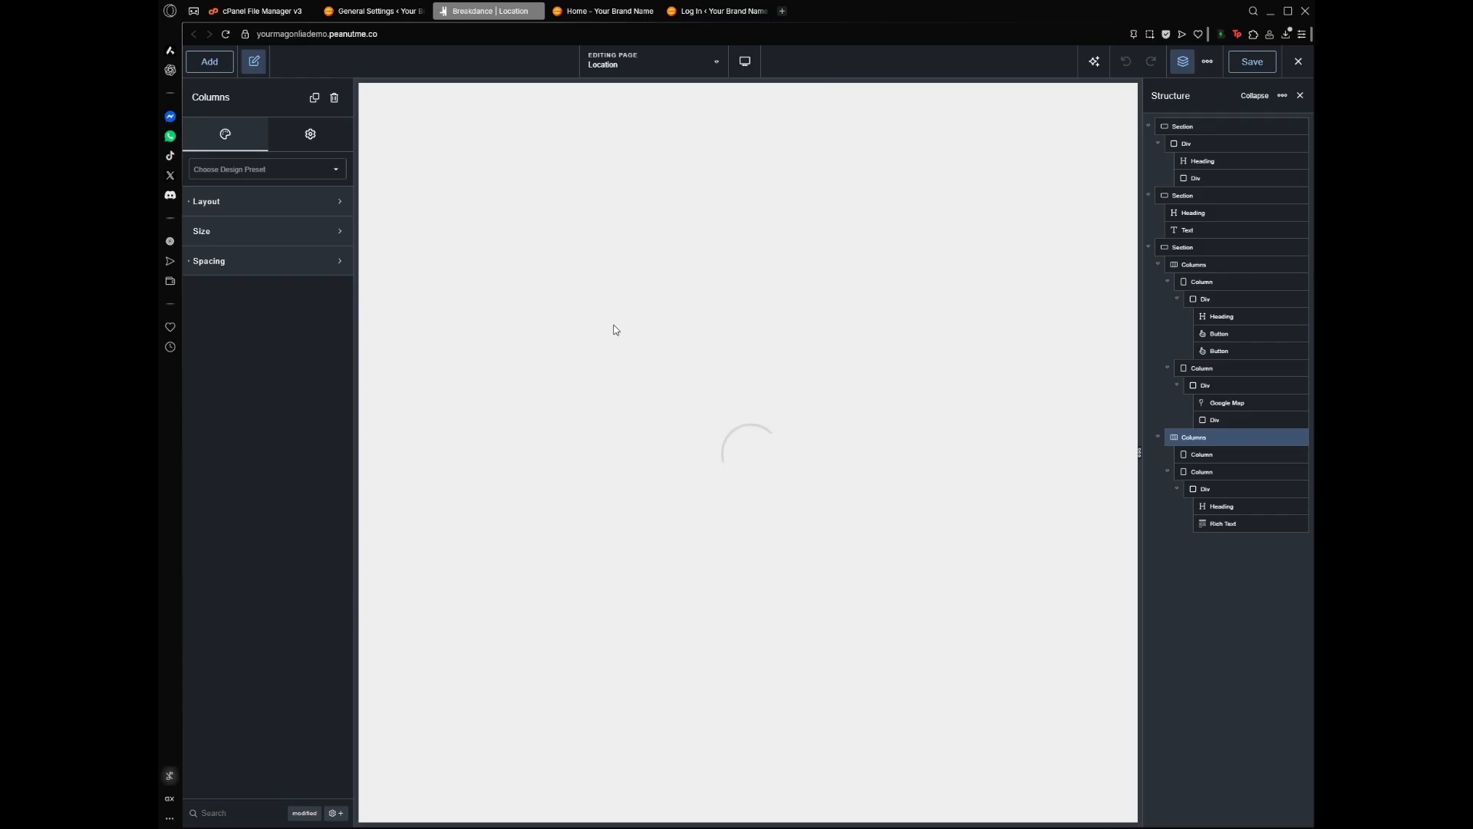
Select the Google Map beside the contact details and examine its editable address field
scroll(614, 324, down, 5)
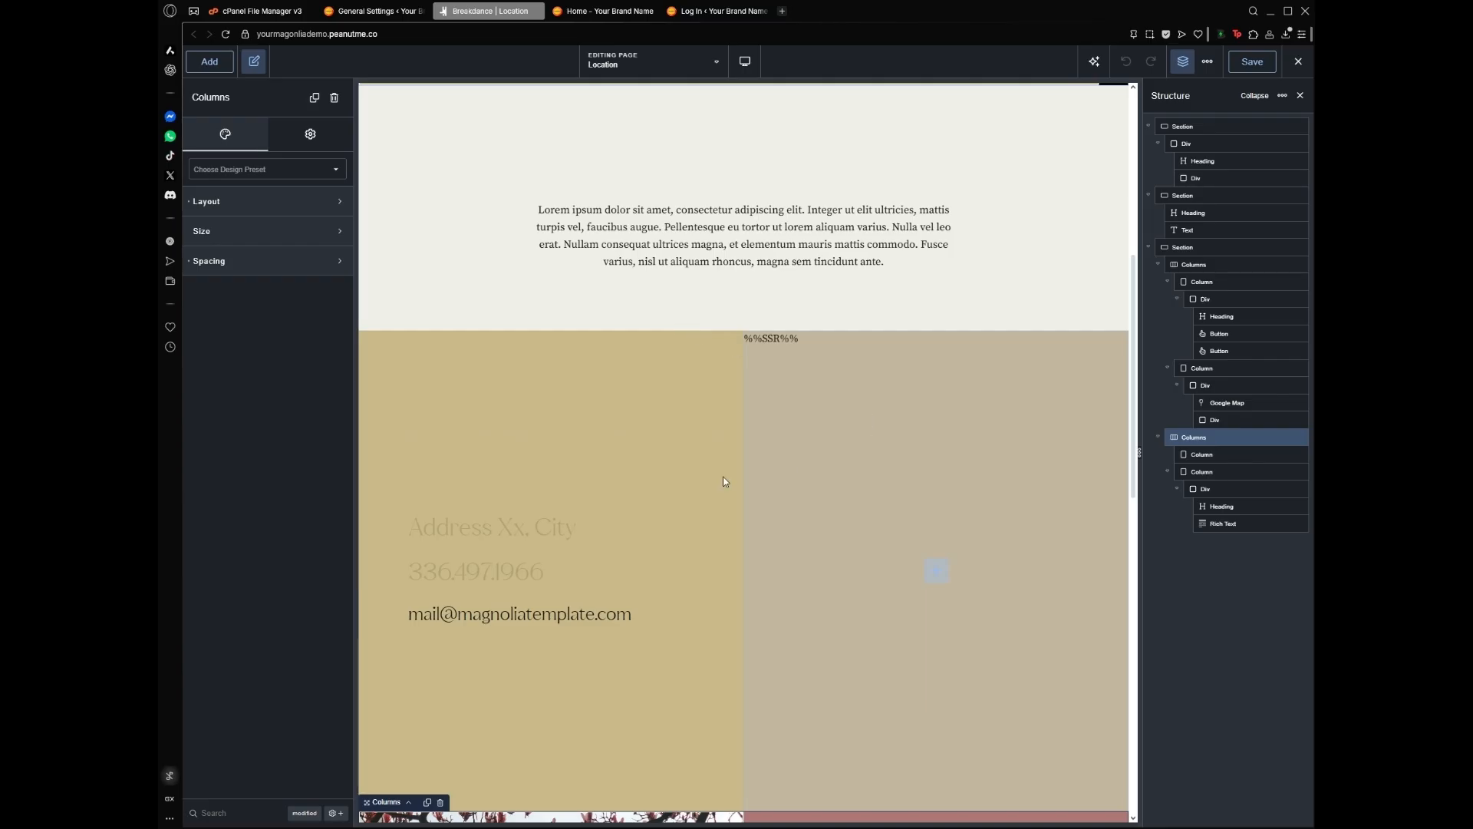
scroll(552, 371, down, 5)
scroll(707, 360, up, 2)
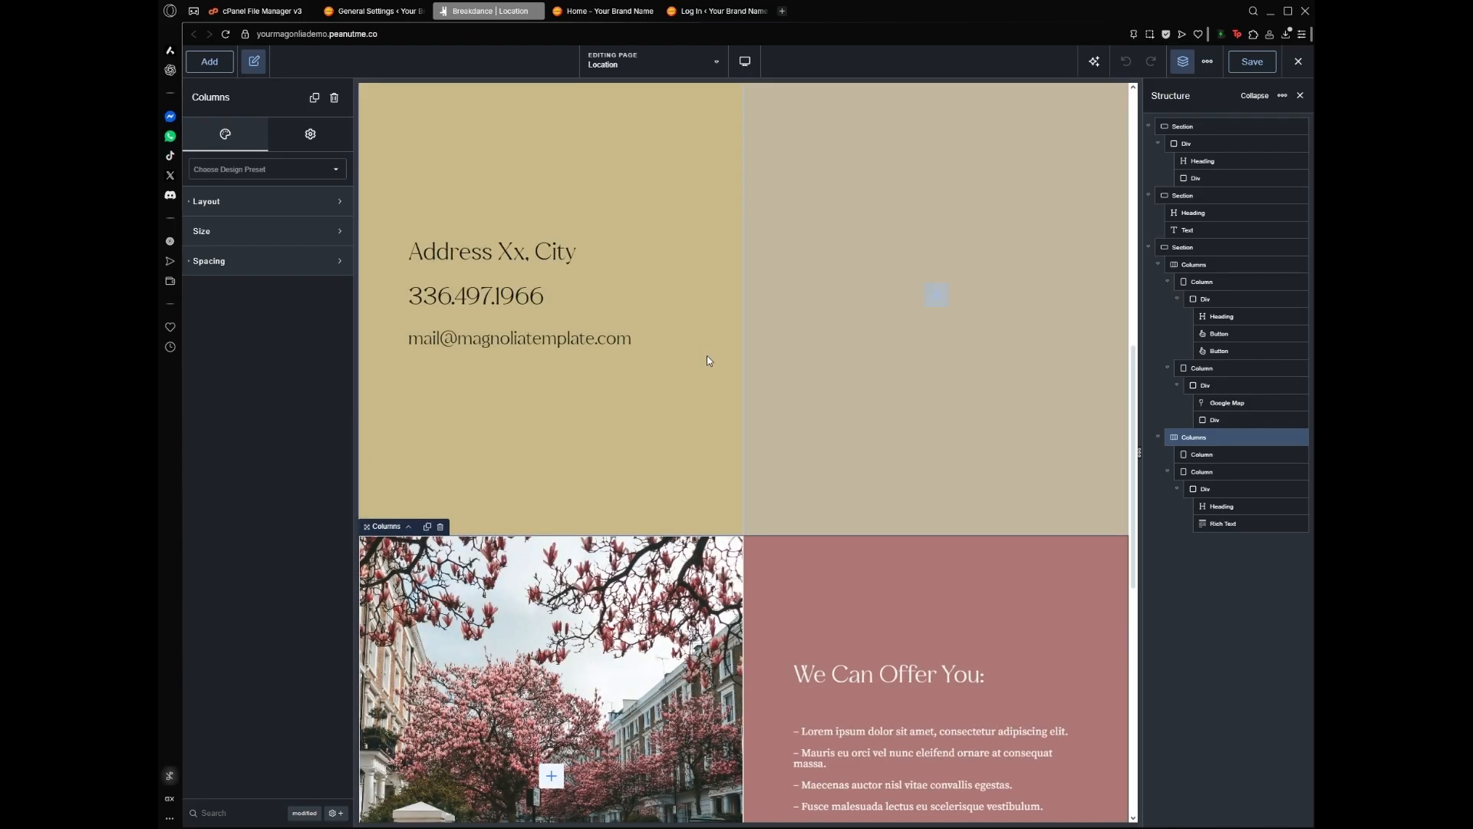
scroll(945, 327, up, 2)
click(945, 327)
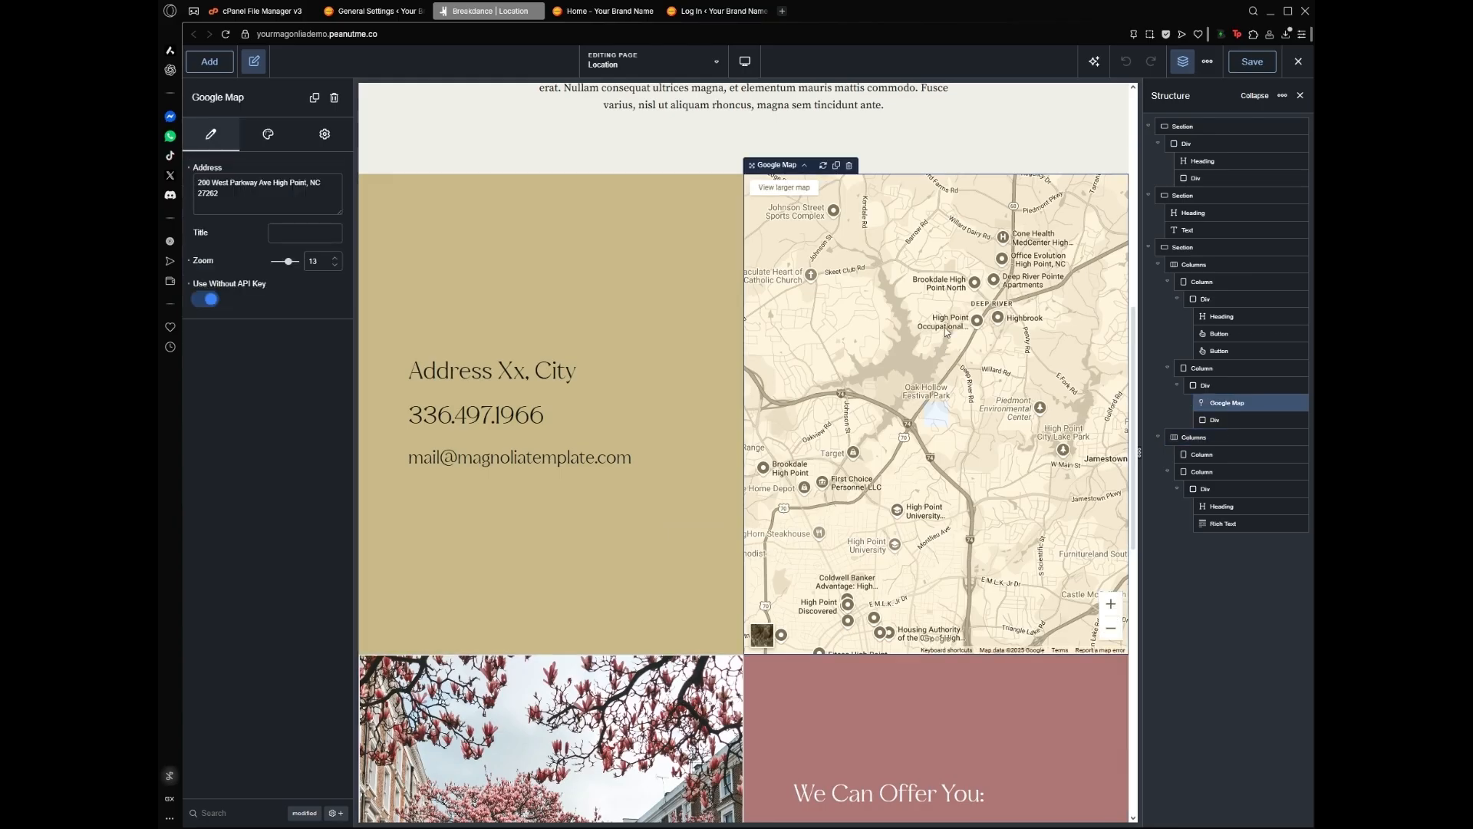
drag(226, 194, 192, 184)
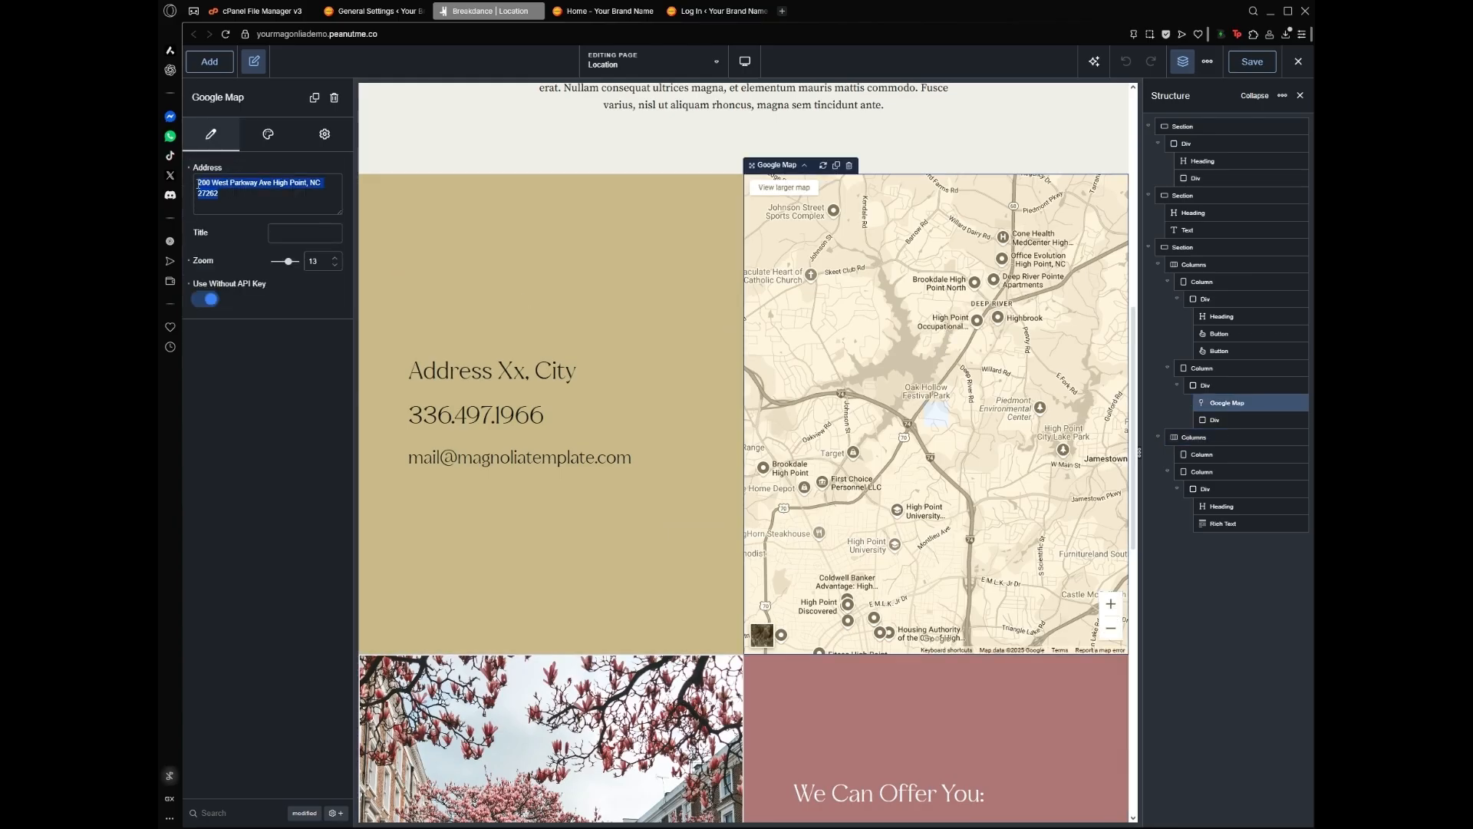
click(289, 203)
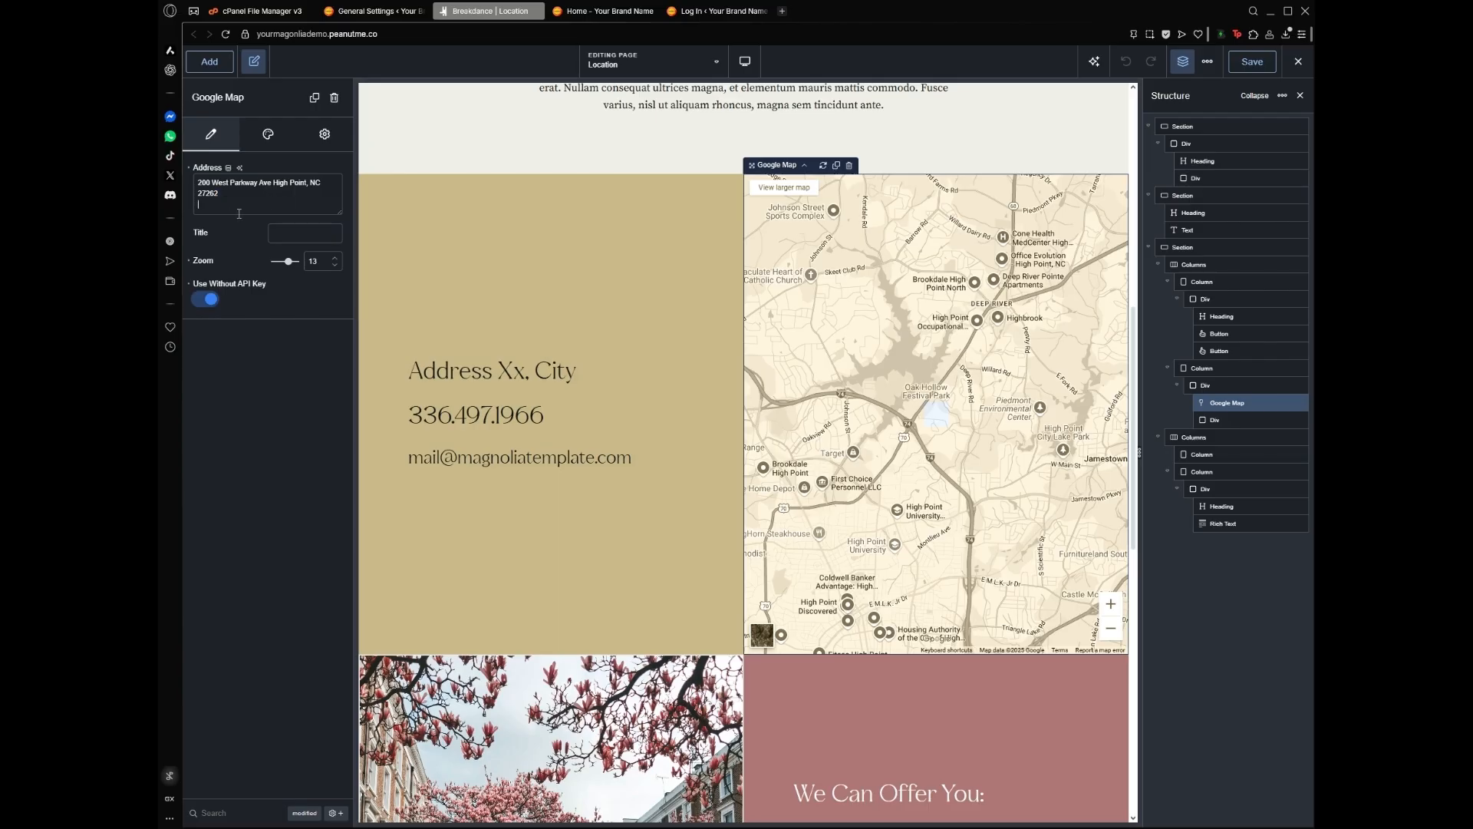
key(BackSpace)
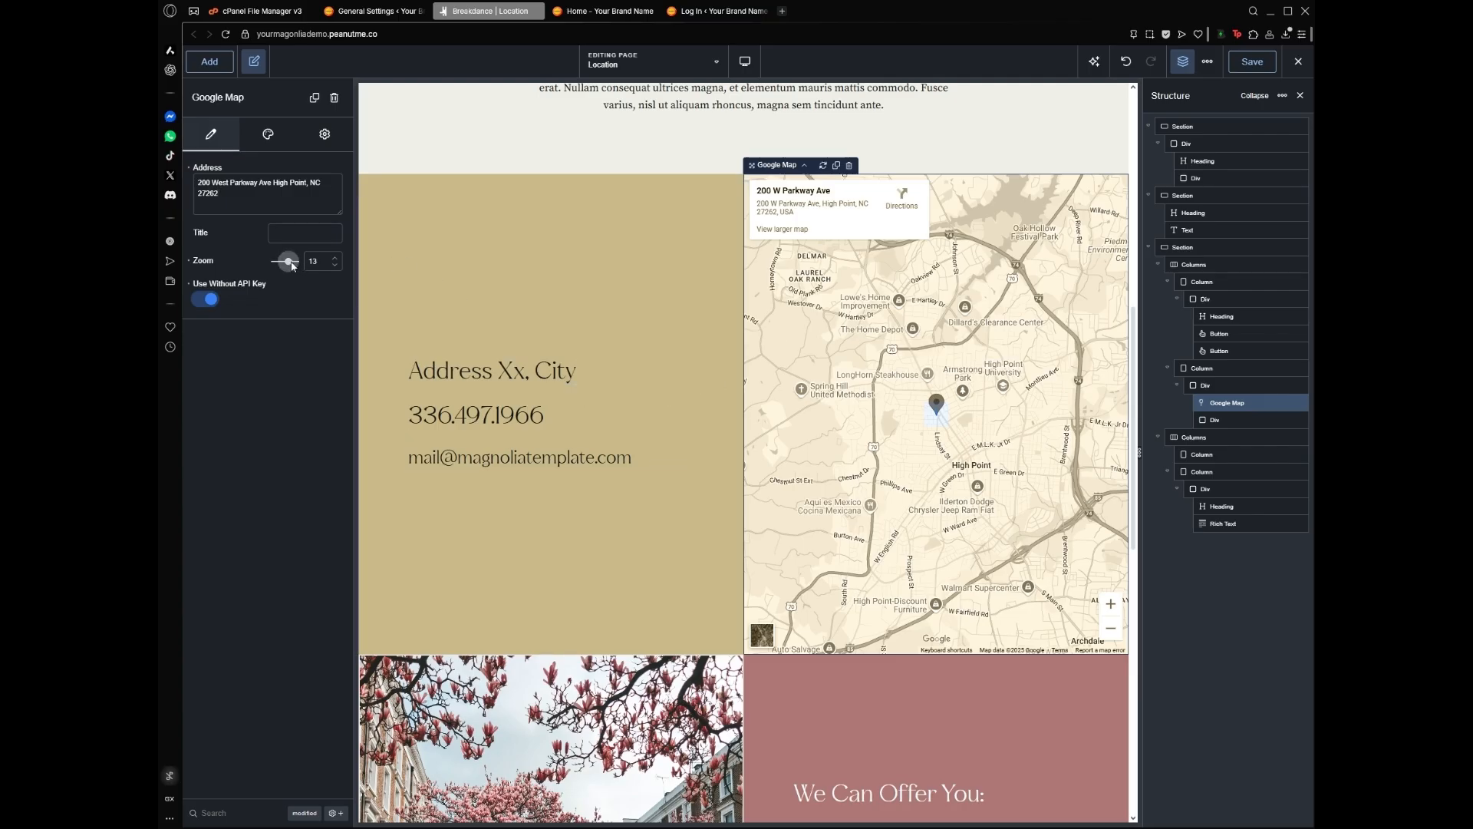
Try zoom levels 9 and 15 on the Google Map, and set its zoom to 11
drag(292, 267, 288, 265)
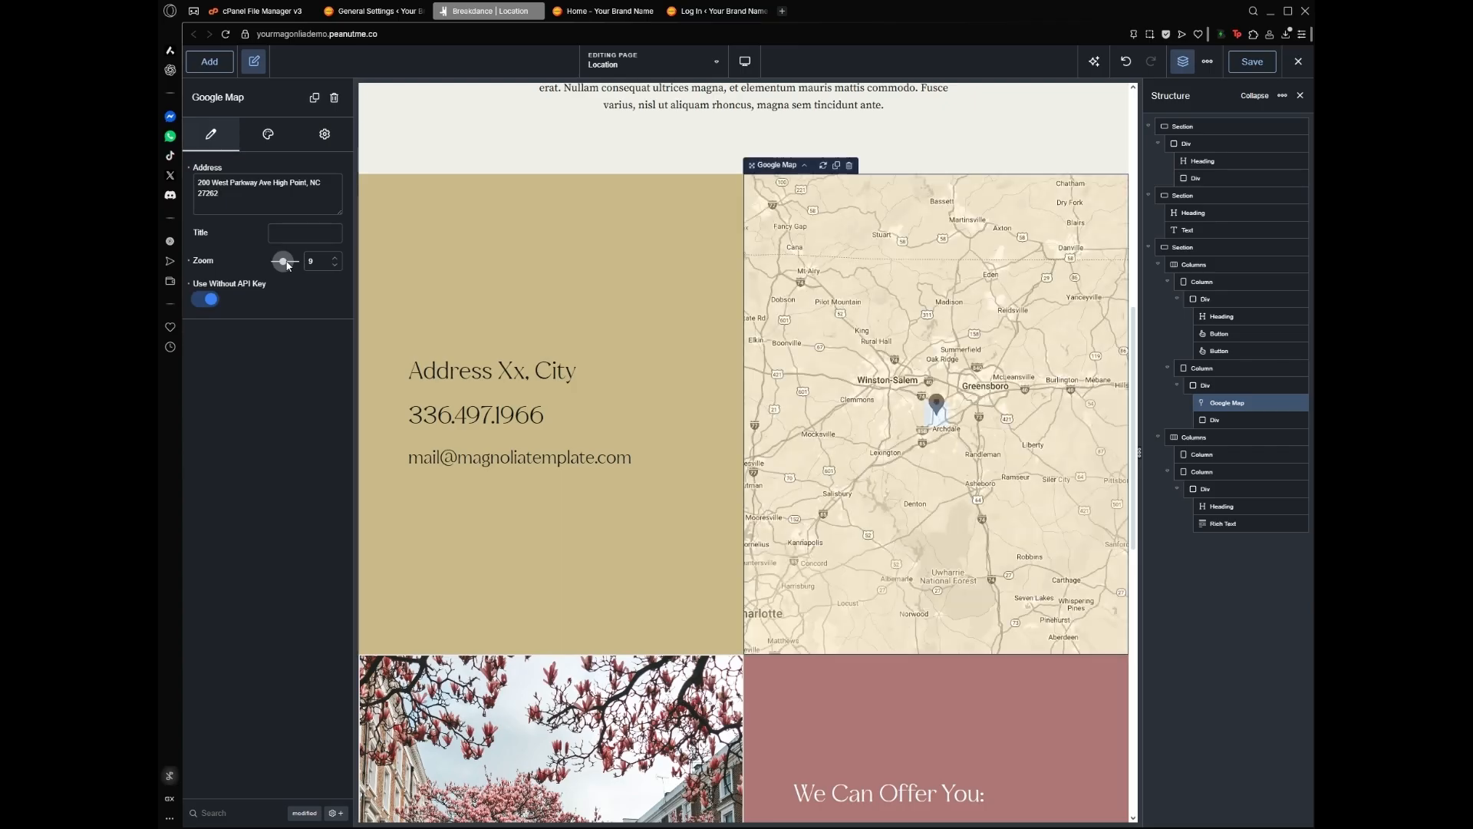
drag(288, 265, 293, 264)
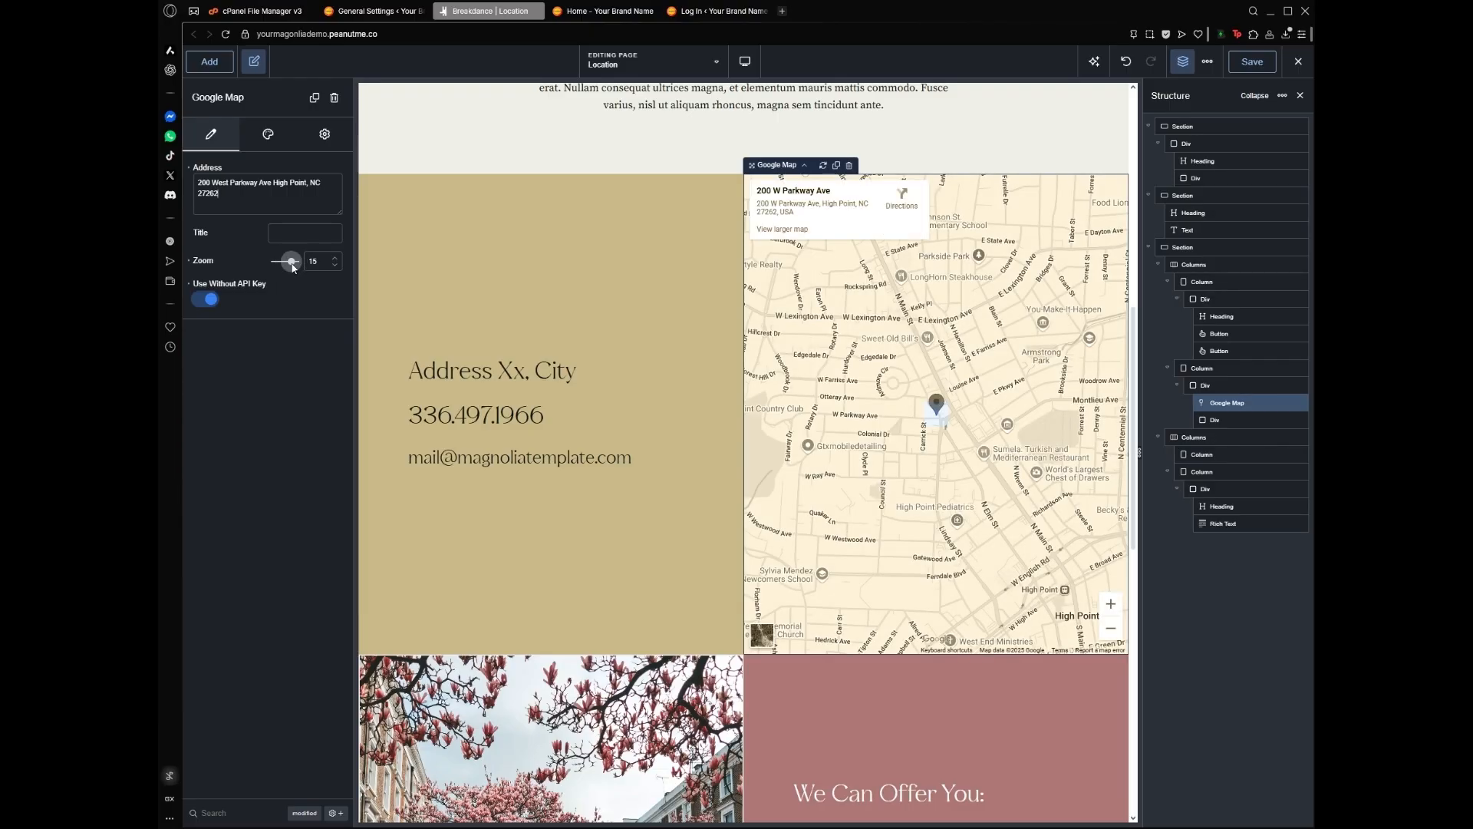
drag(293, 266, 285, 265)
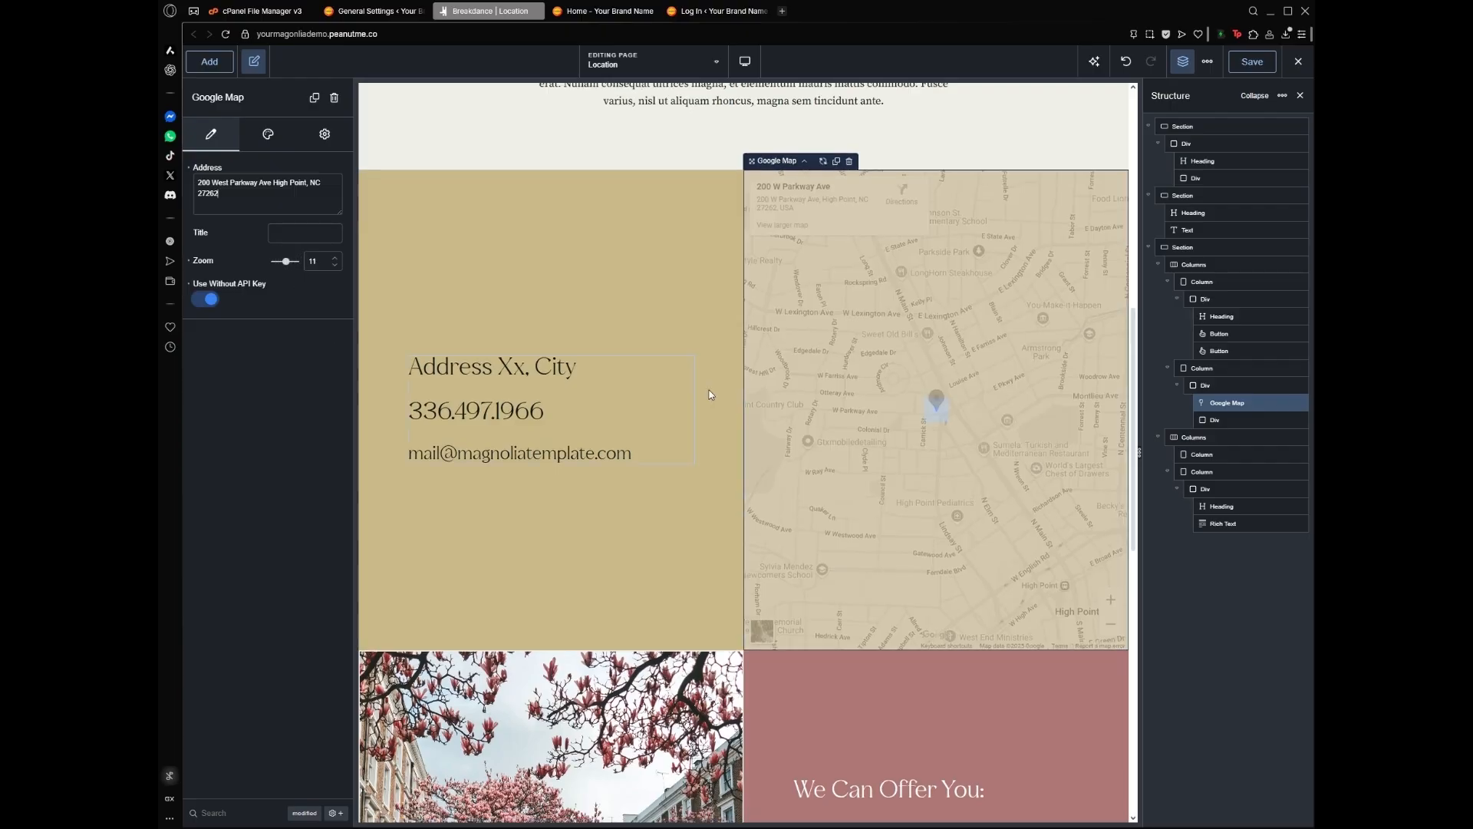
Examine the "We Can Offer You:" heading and the column containing the street photo on the Location page
scroll(708, 390, down, 10)
scroll(707, 392, up, 5)
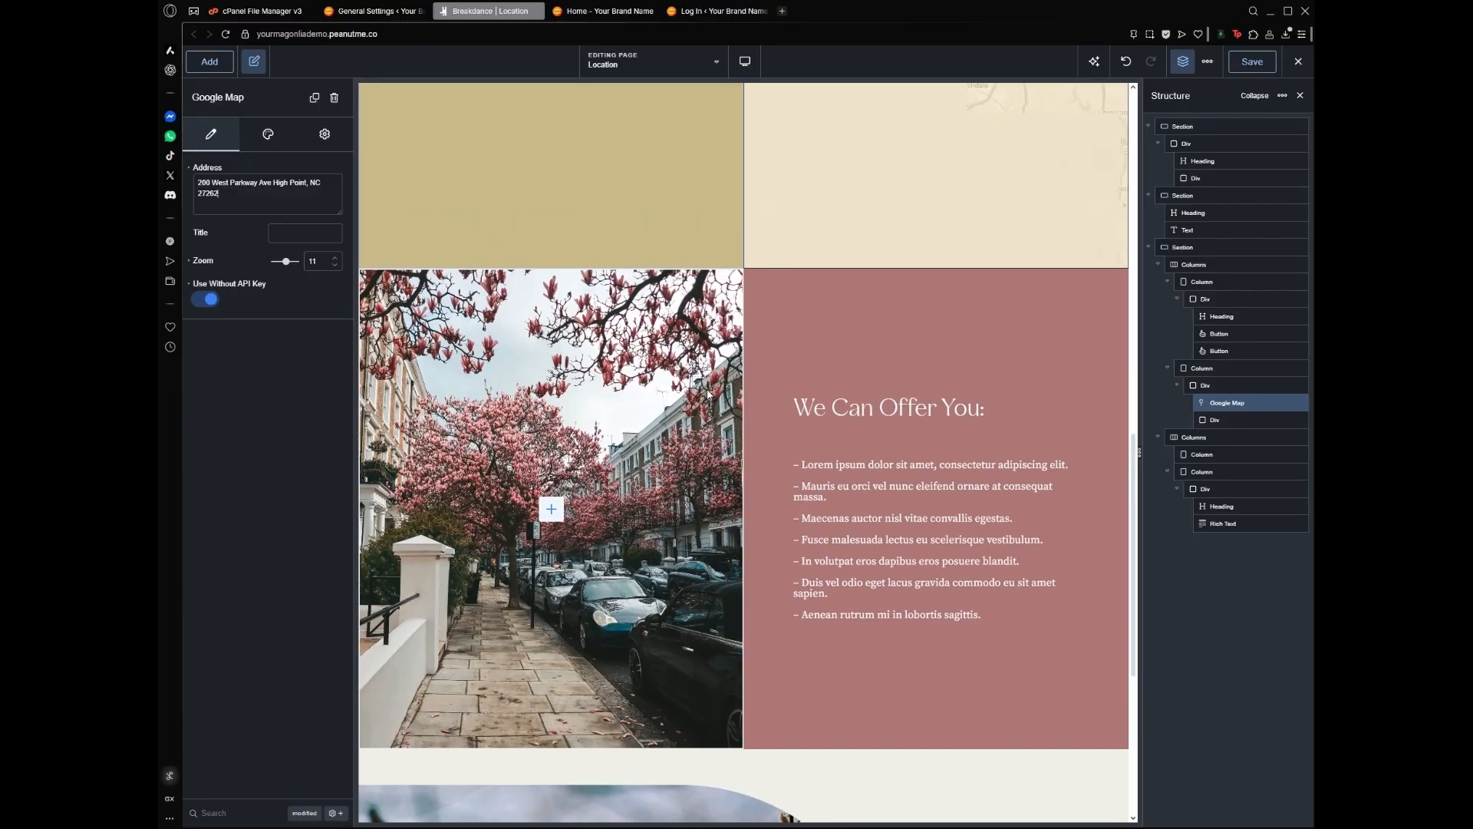
click(873, 407)
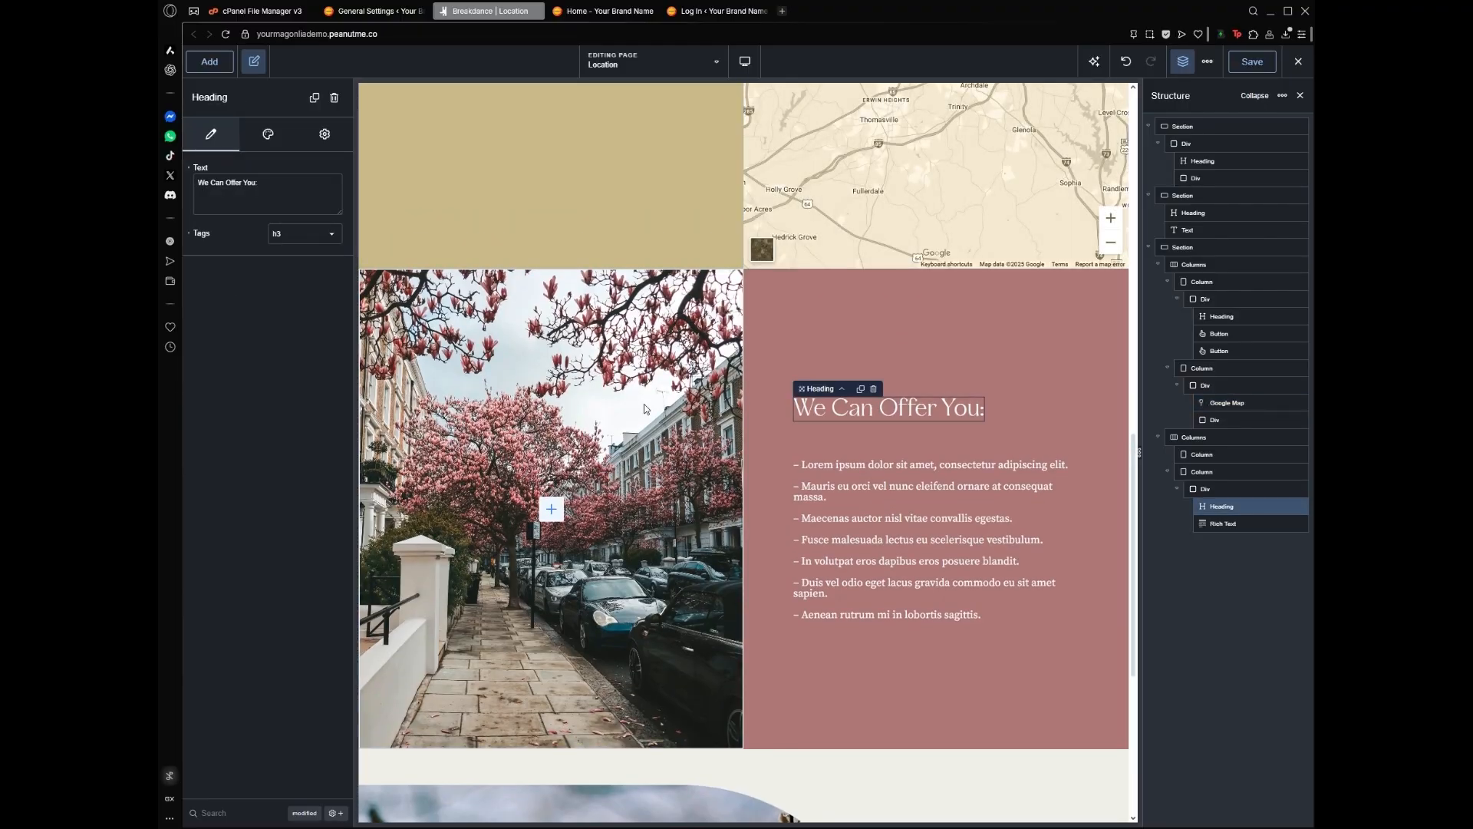
click(645, 407)
scroll(643, 403, up, 10)
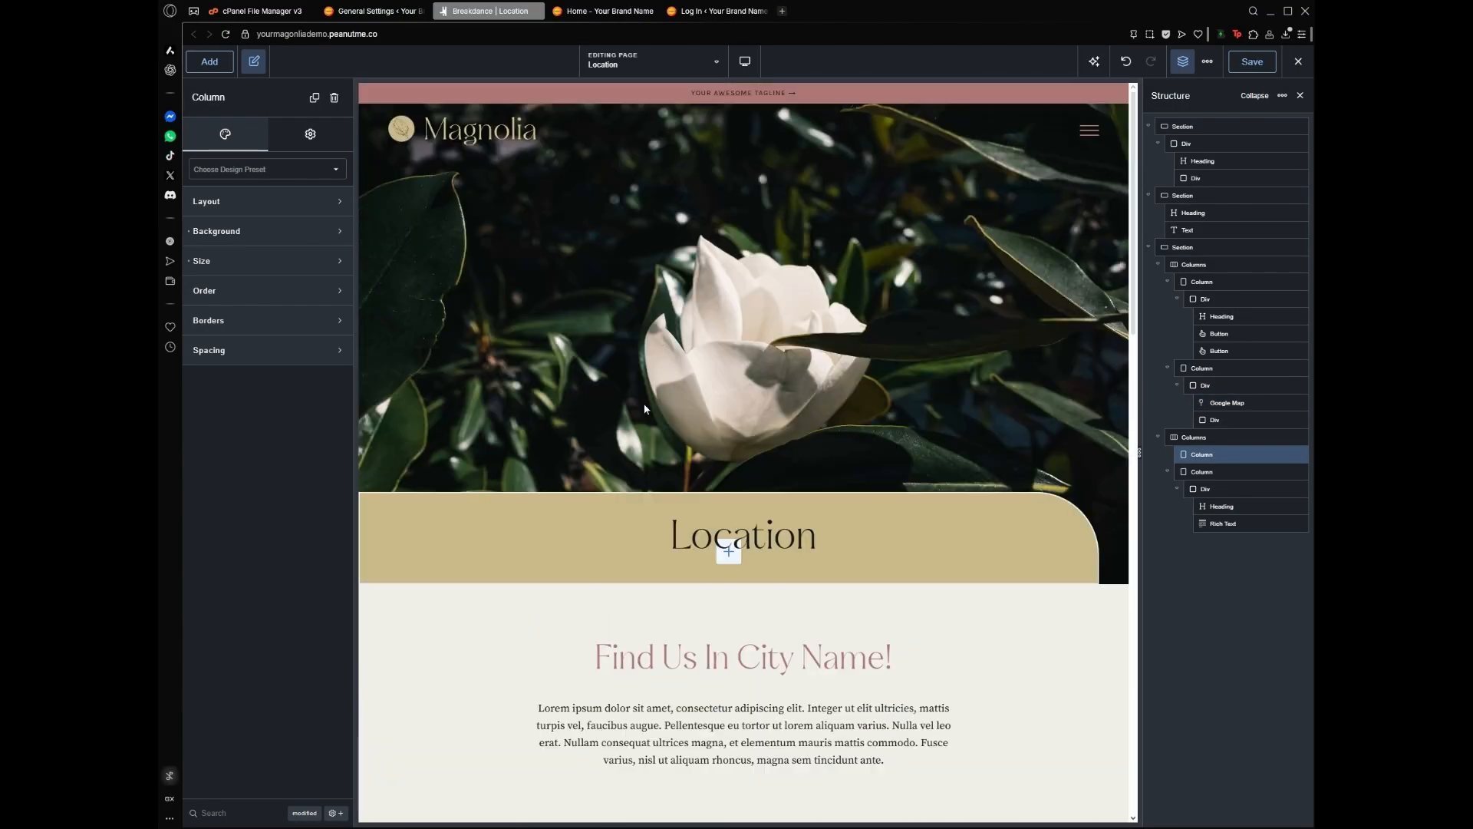
Open the Resources page for editing, discarding the unsaved changes on the Location page
click(653, 64)
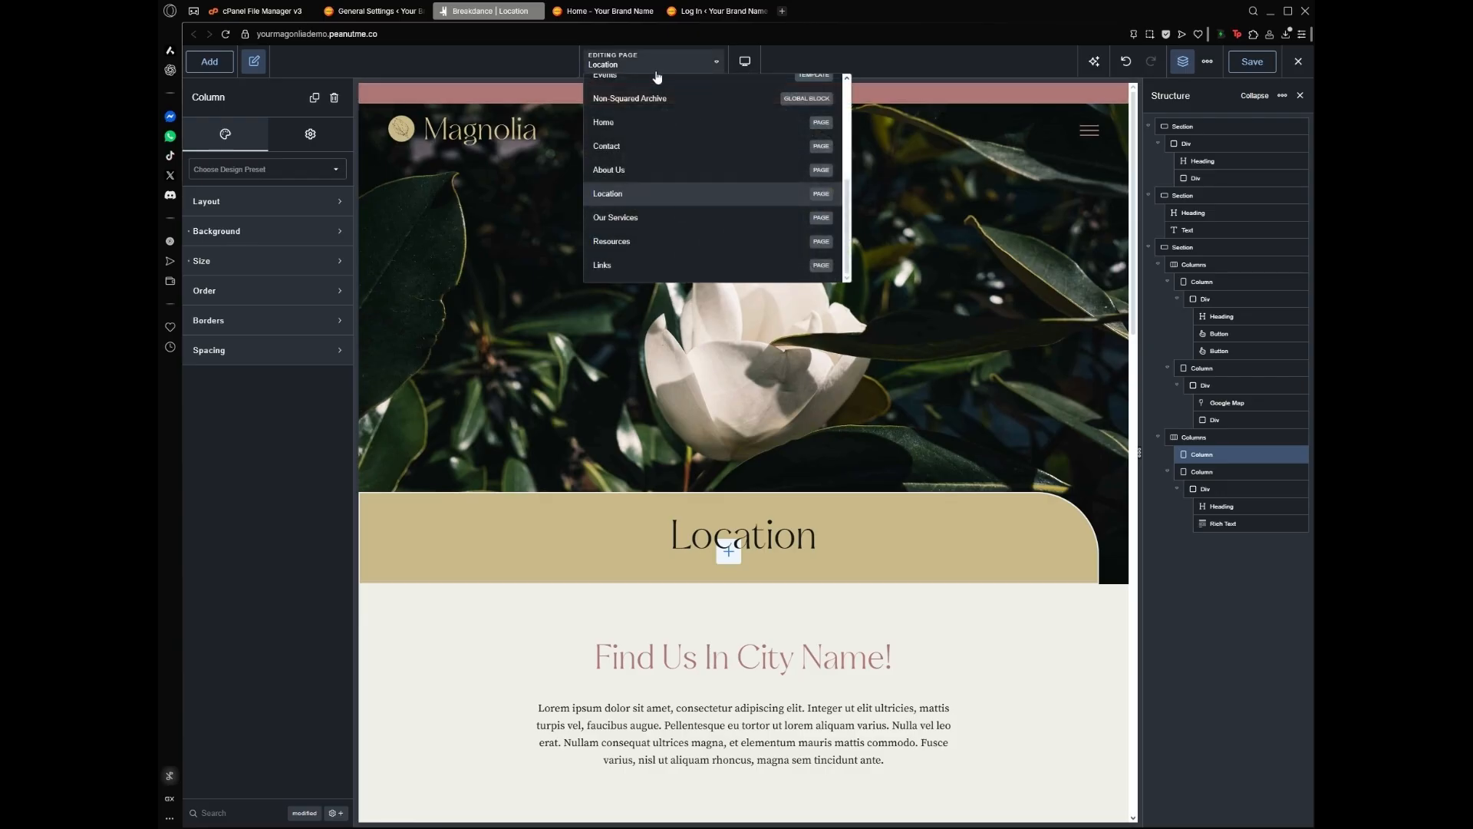
click(631, 247)
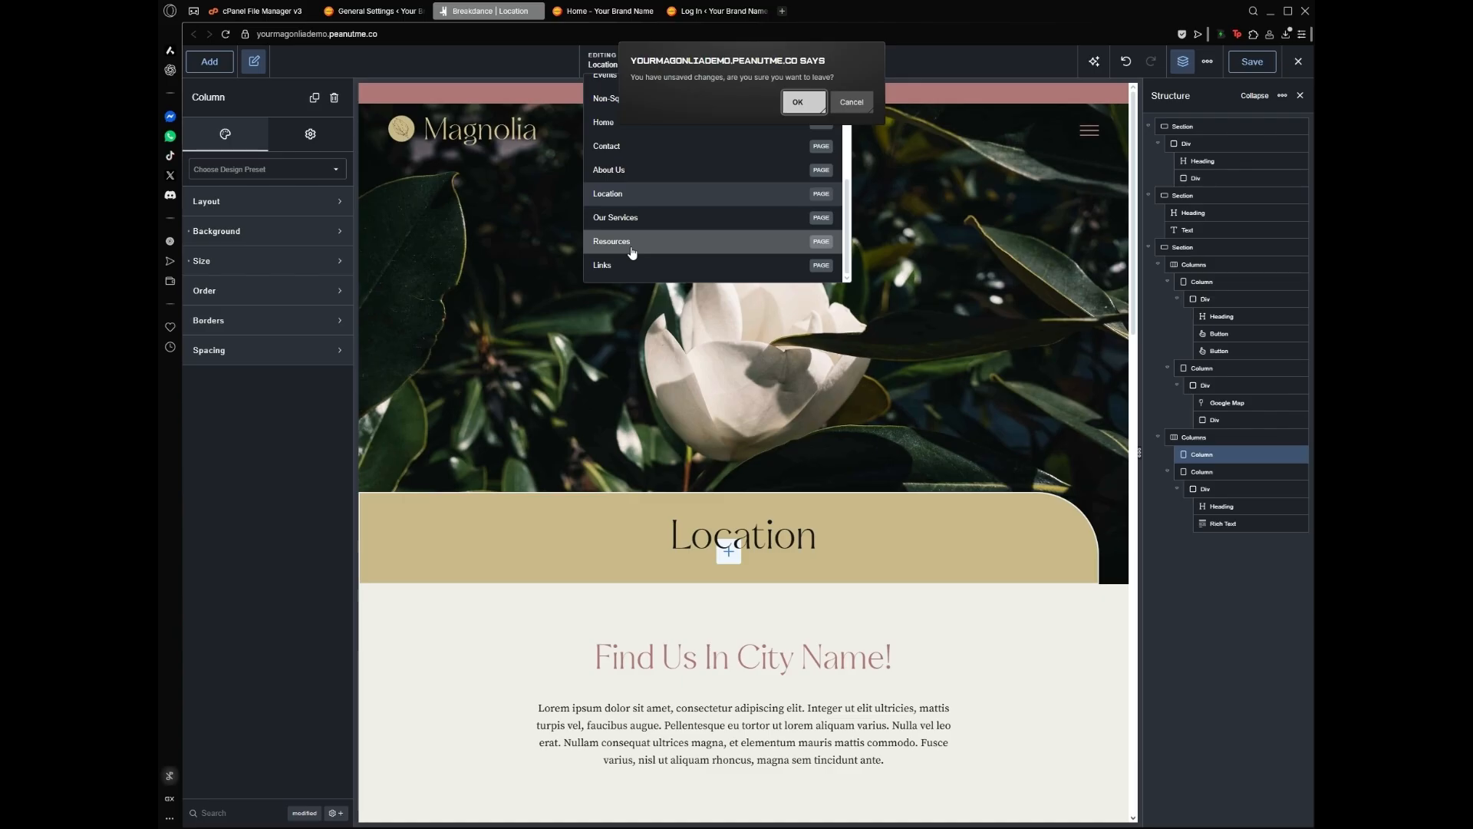
click(800, 103)
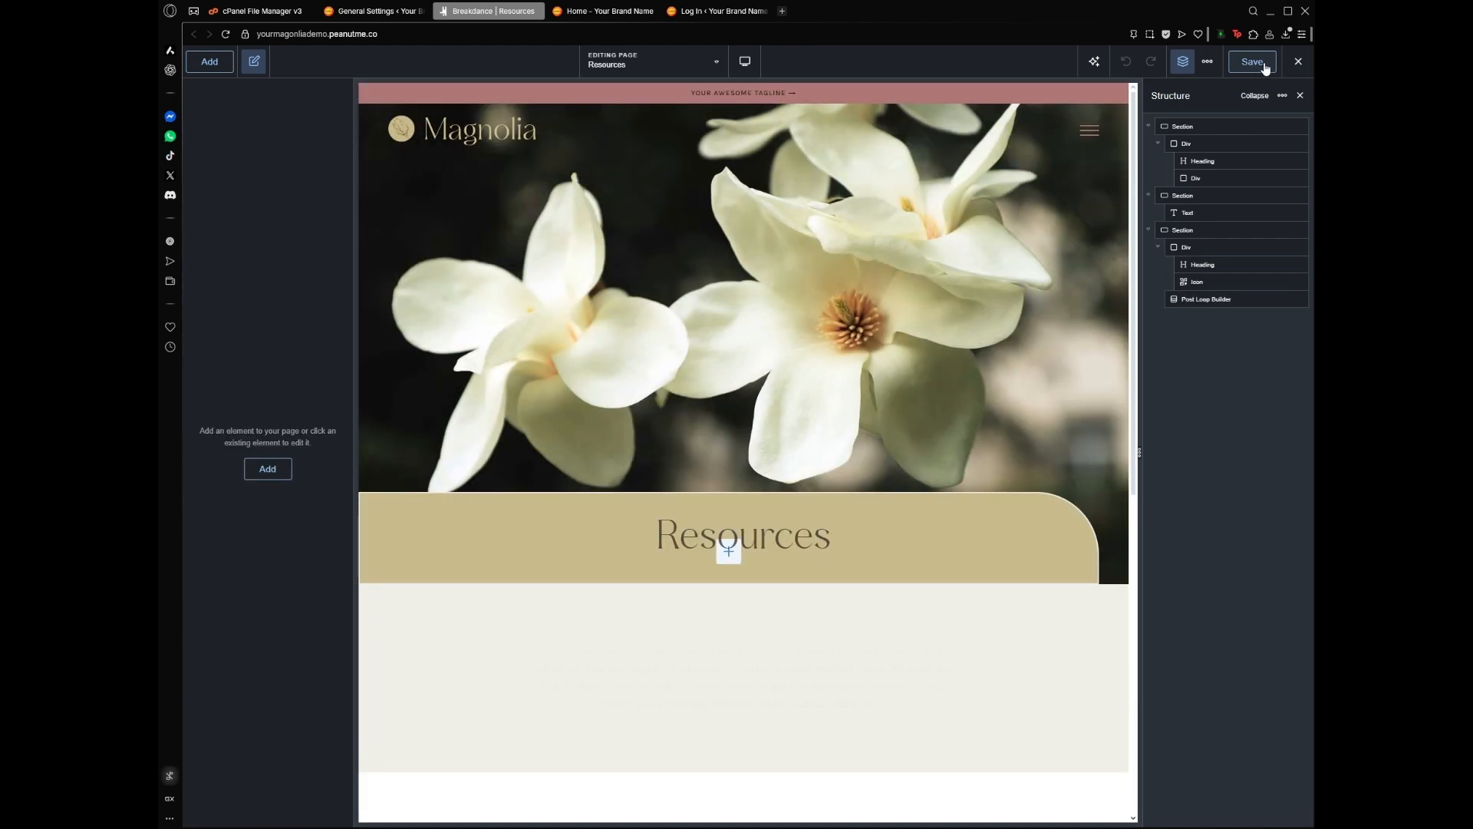
Look through the Resources page's hero, intro text, From Our Blog section and Call To Action section
scroll(880, 342, down, 5)
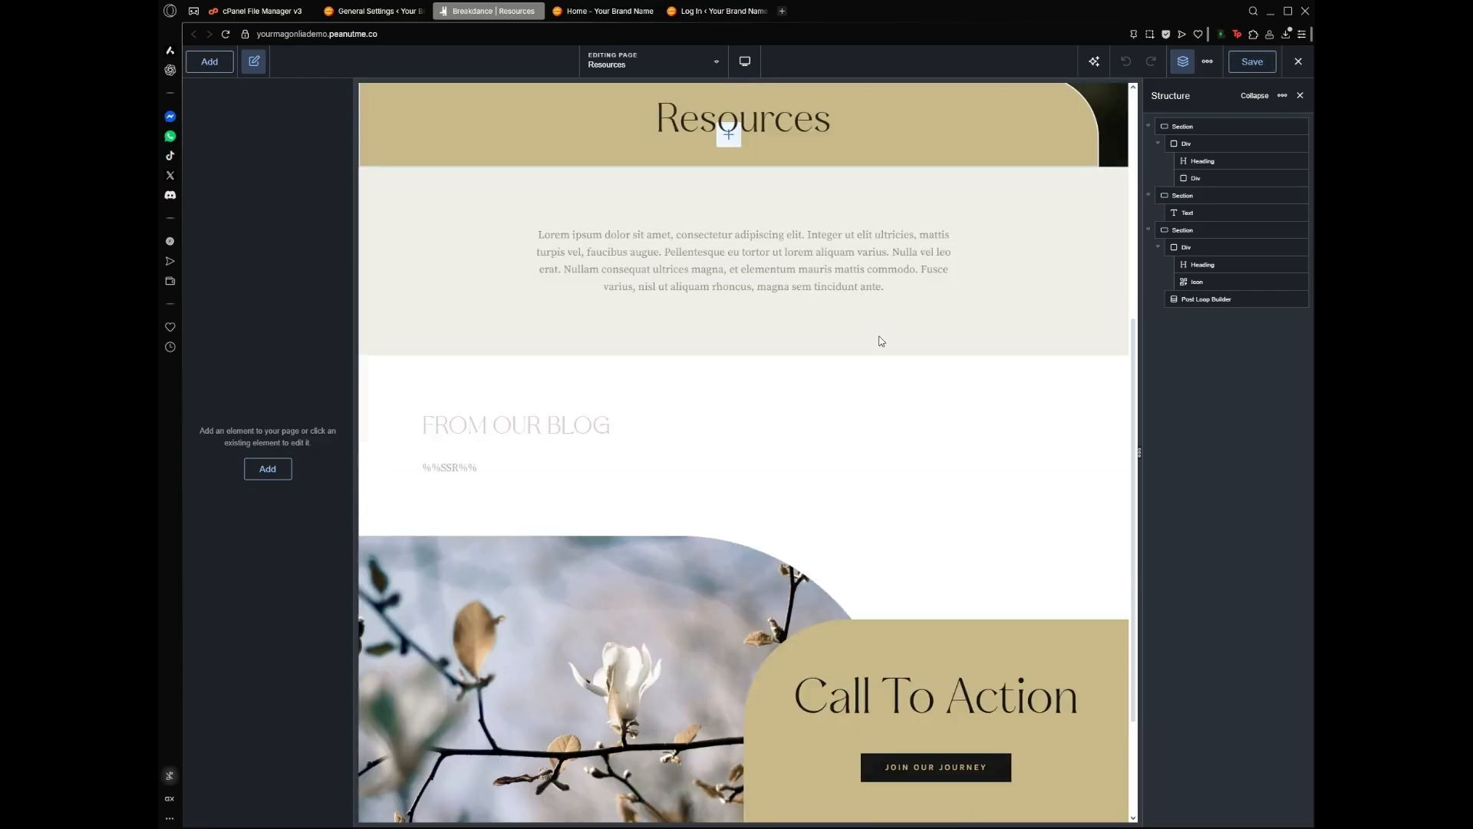
scroll(880, 342, down, 5)
scroll(881, 340, up, 3)
scroll(880, 341, up, 3)
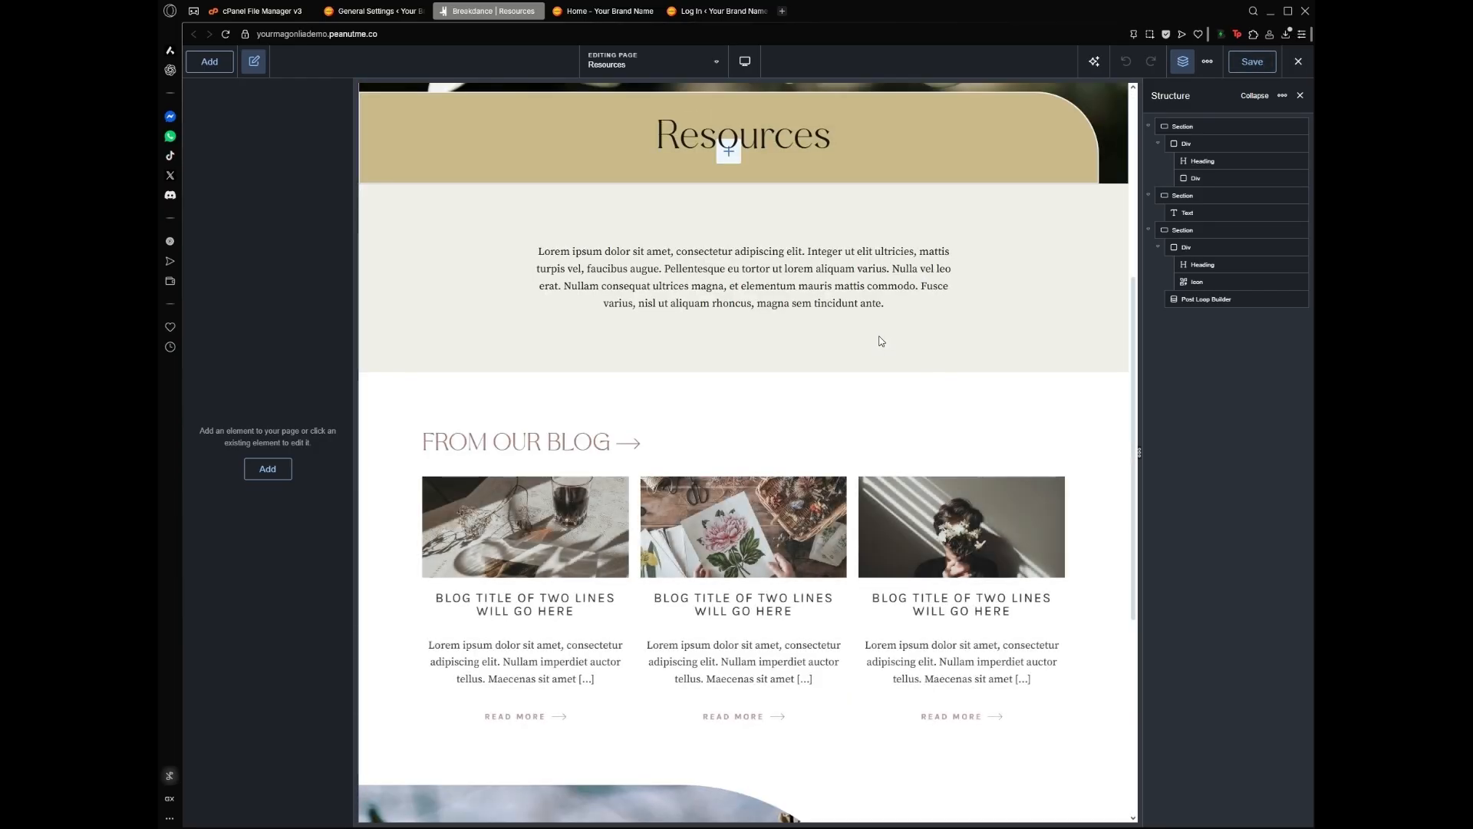
scroll(880, 340, down, 5)
scroll(880, 341, up, 10)
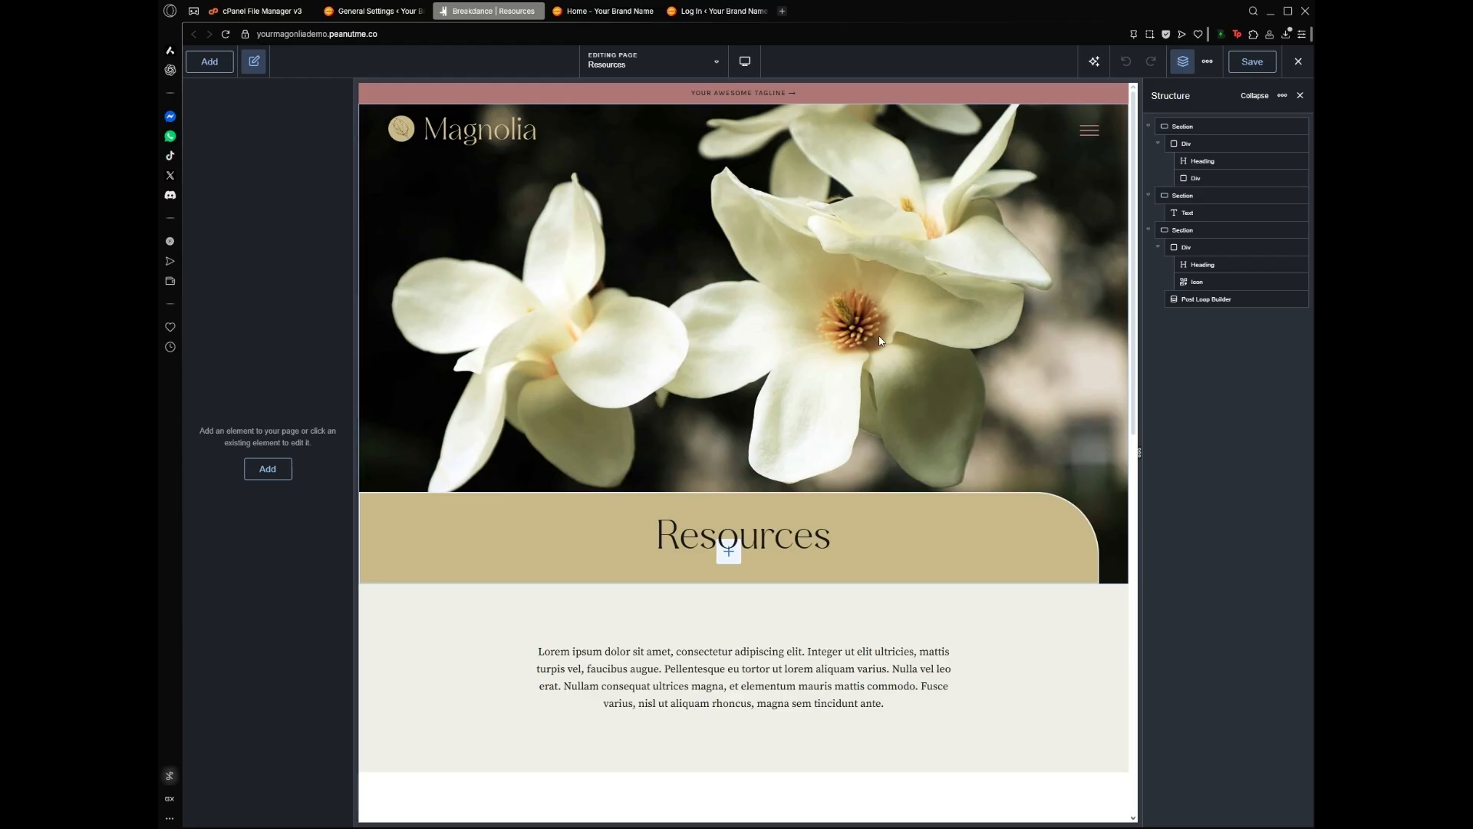